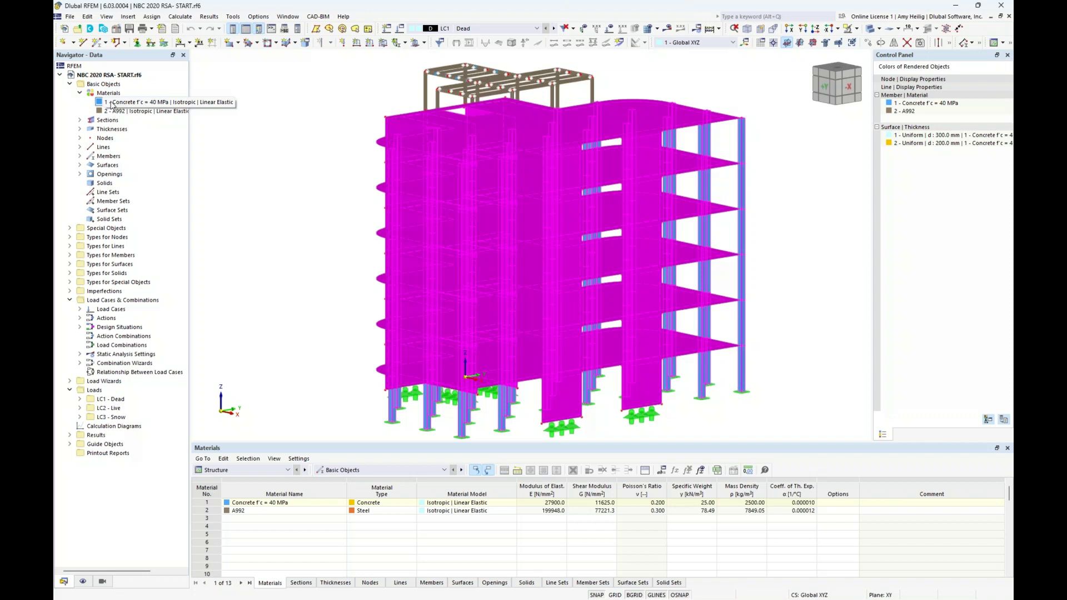
- Highlight the model parts assigned to the 40 MPa concrete and the A992 steel materials in turn
left_click(111, 103)
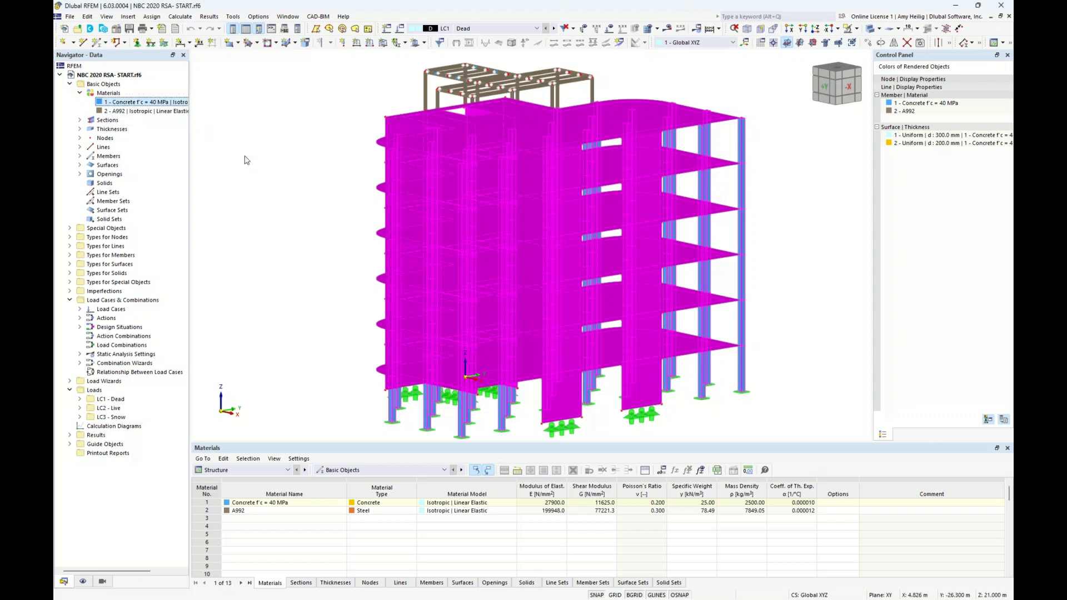
left_click(121, 113)
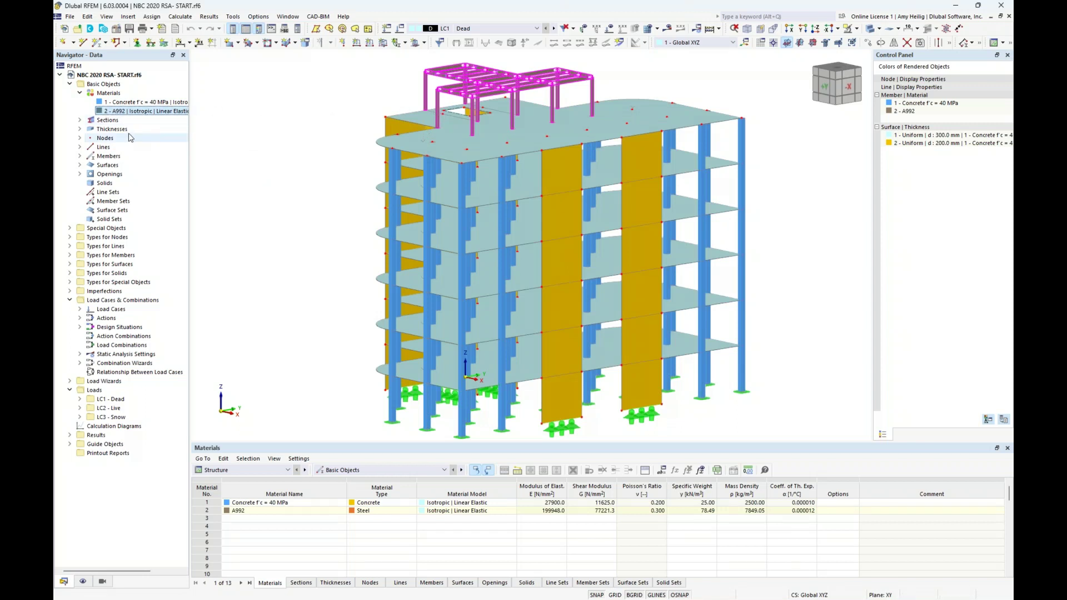
left_click(79, 93)
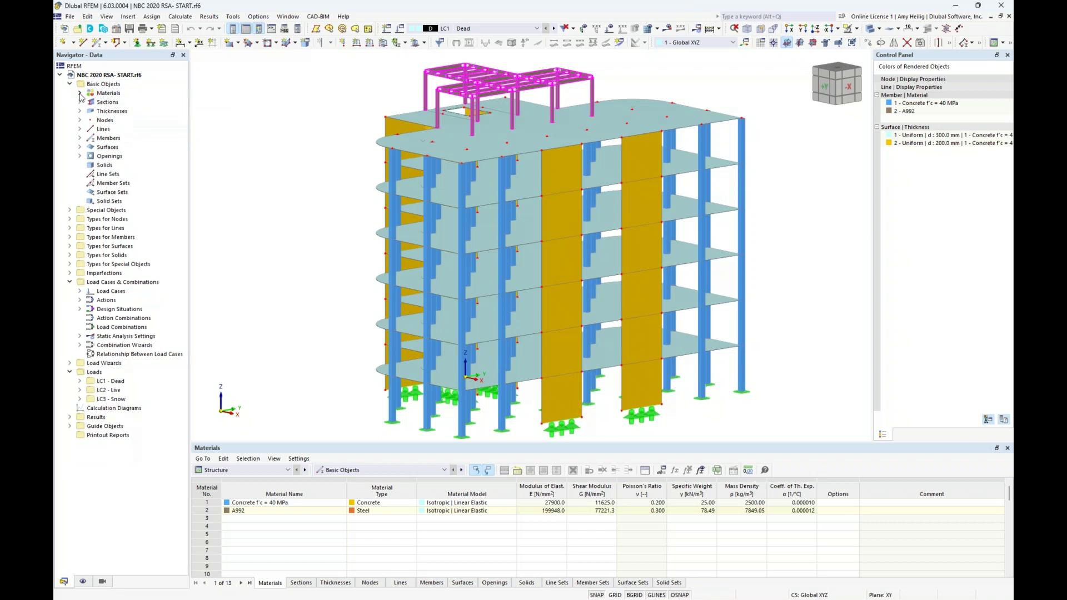
- Highlight the members of each section in turn: SQ_M1 350, W 150x37, W 250x25 and W 150x14
left_click(79, 102)
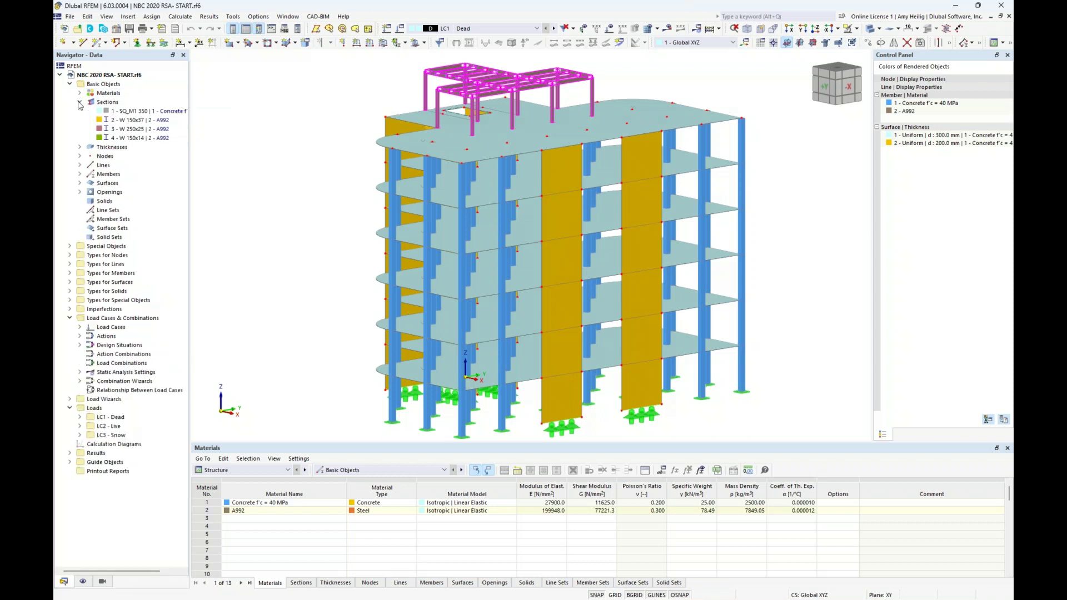
left_click(110, 111)
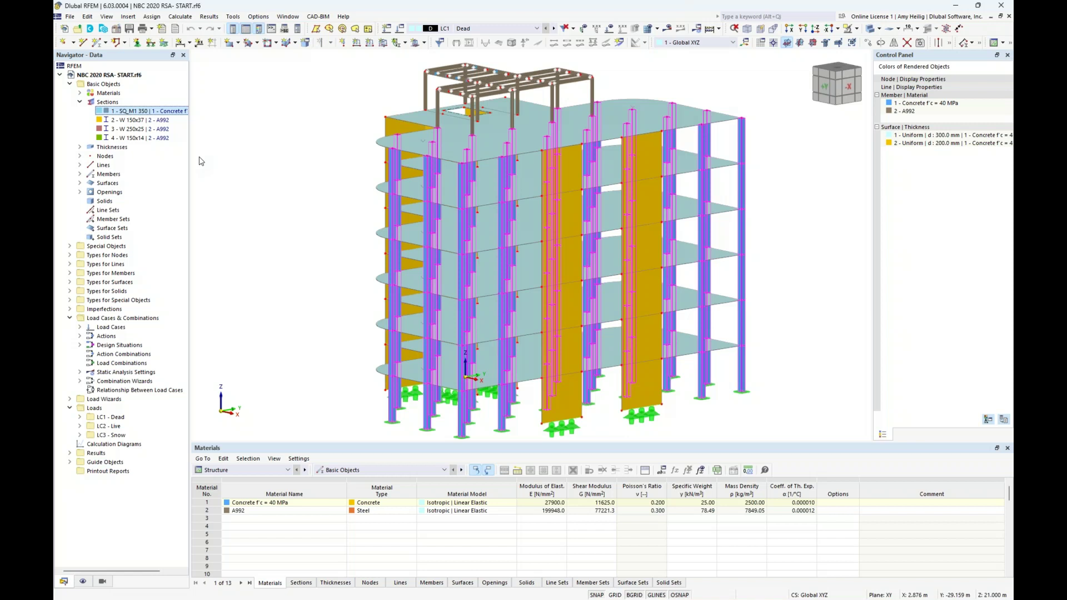
left_click(114, 123)
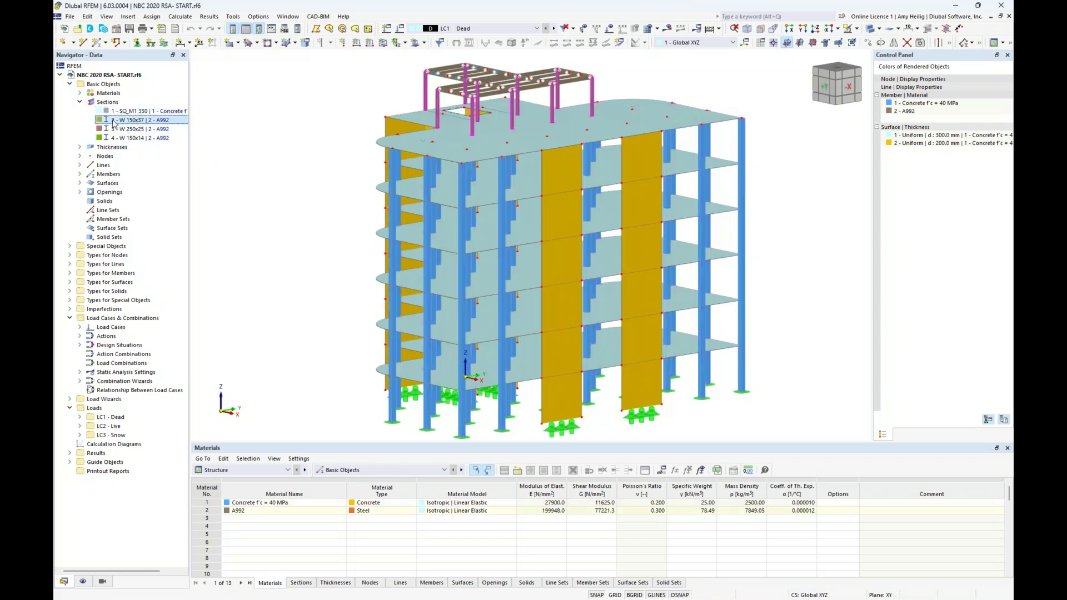
left_click(114, 130)
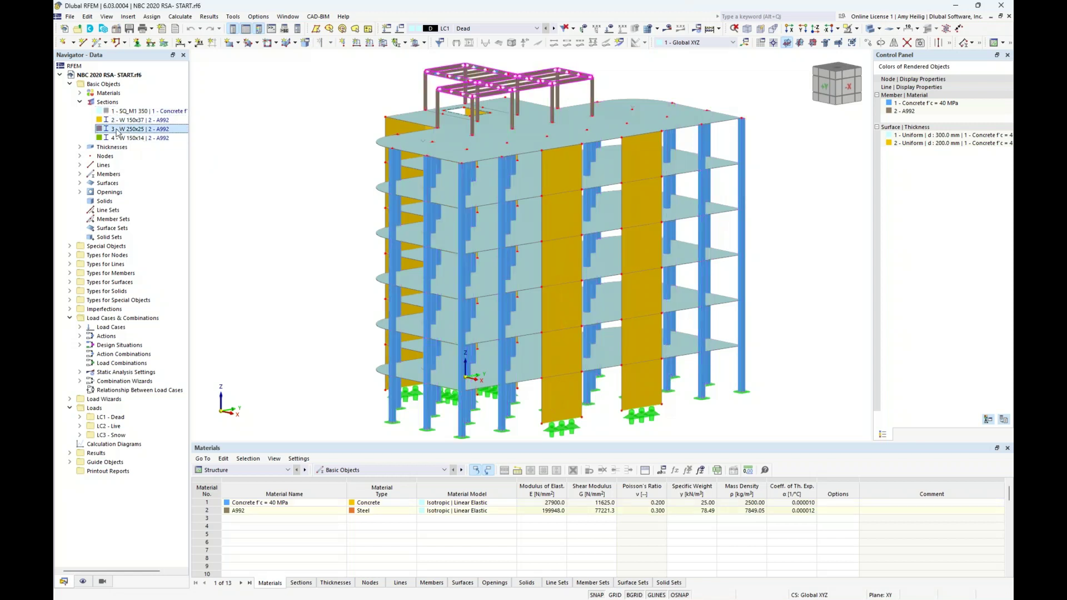
left_click(115, 139)
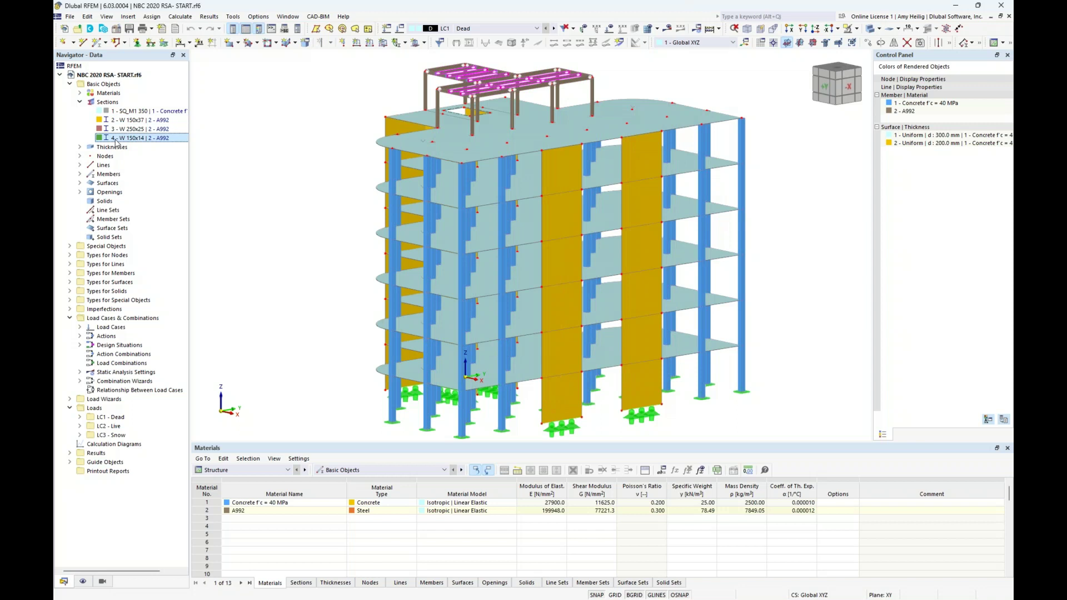
left_click(79, 101)
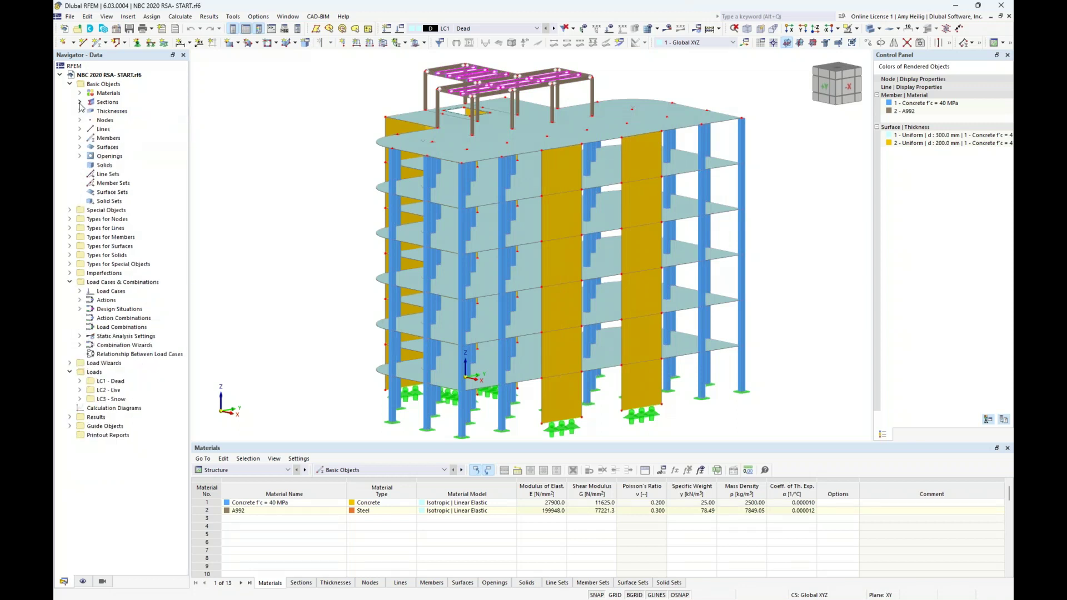
- Highlight the surfaces with the 300 mm thickness and those with the 200 mm thickness
left_click(79, 111)
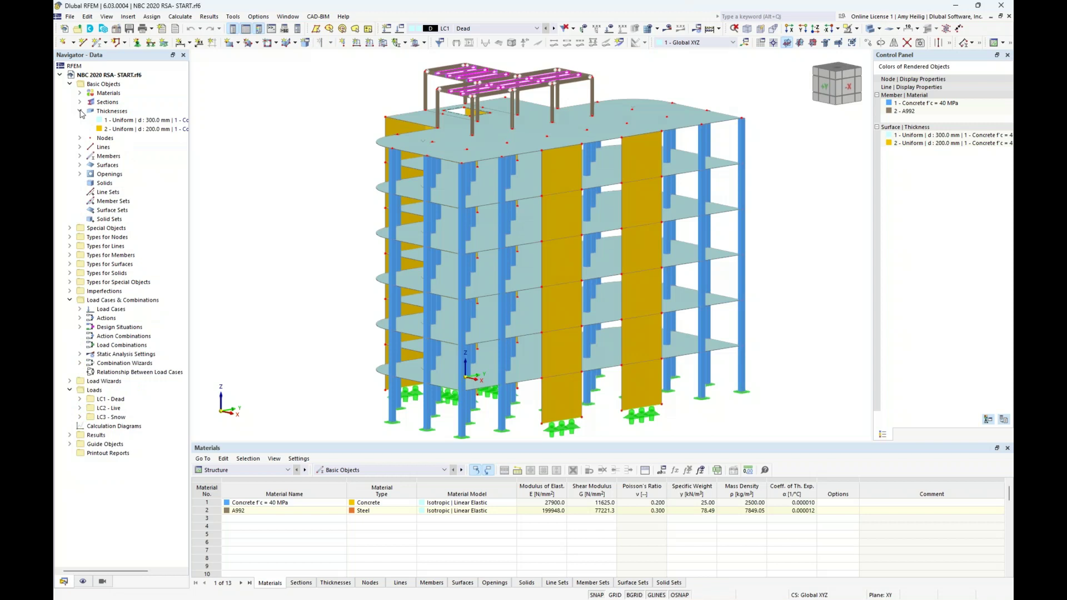
left_click(123, 120)
middle_click_drag(295, 200, 288, 190, "ctrl")
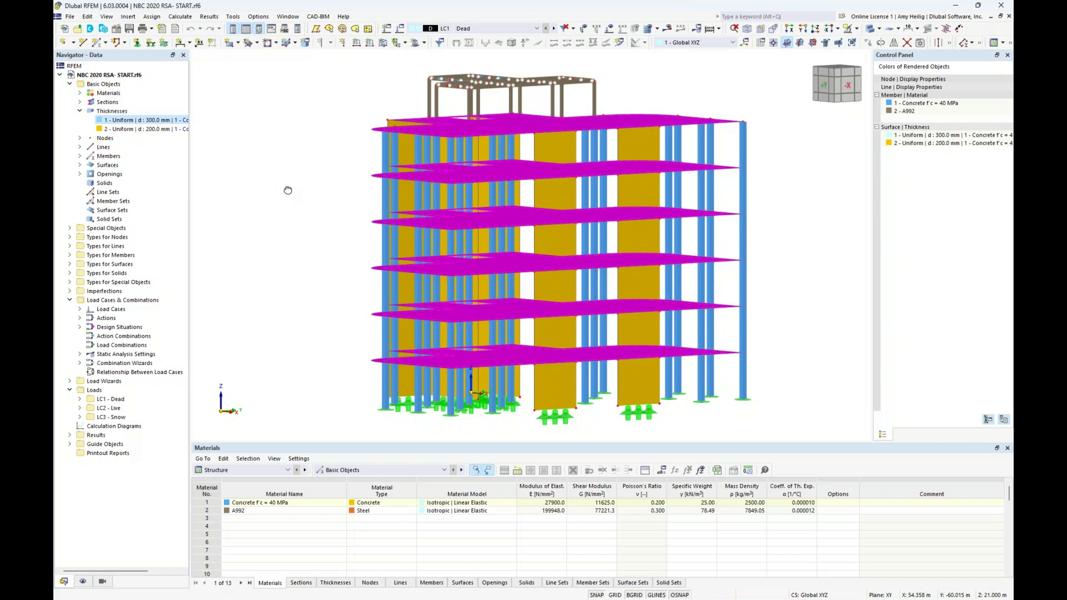
left_click(134, 129)
mouse_move(257, 171)
middle_mouse_down("ctrl")
mouse_move(291, 190)
mouse_move(440, 197)
mouse_move(266, 169)
middle_mouse_up("ctrl")
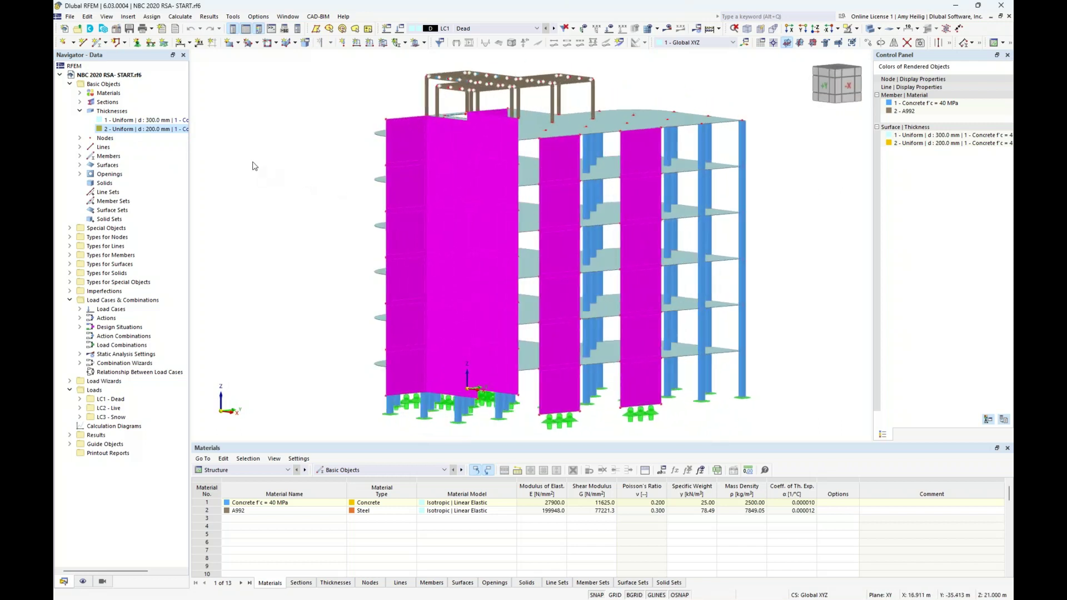
left_click(80, 111)
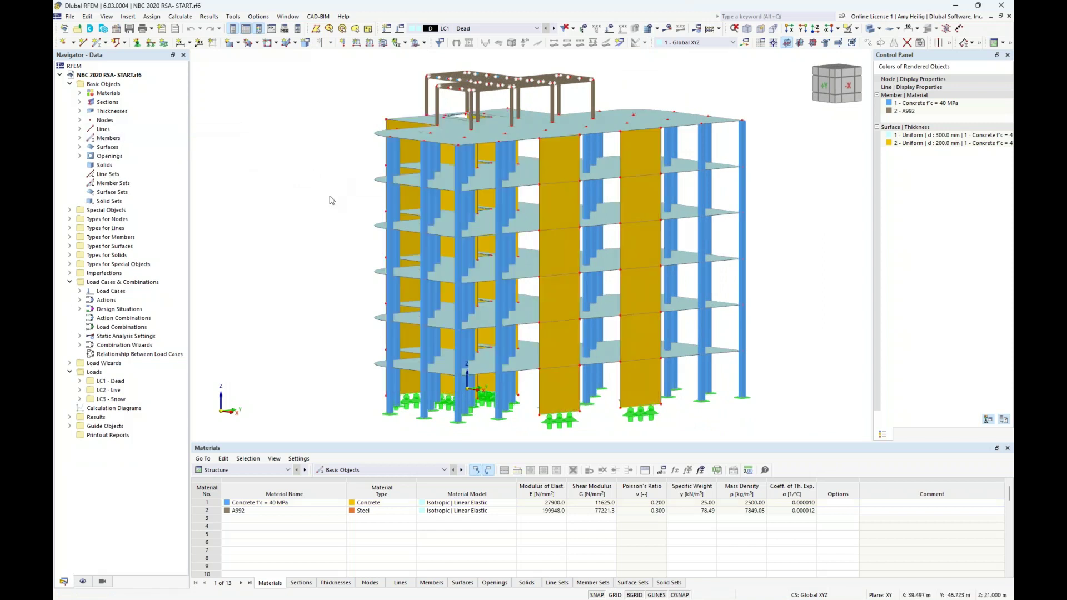
- Reduce the height of the materials table to give the building model more display space
middle_click_drag(318, 205, 314, 218, "ctrl")
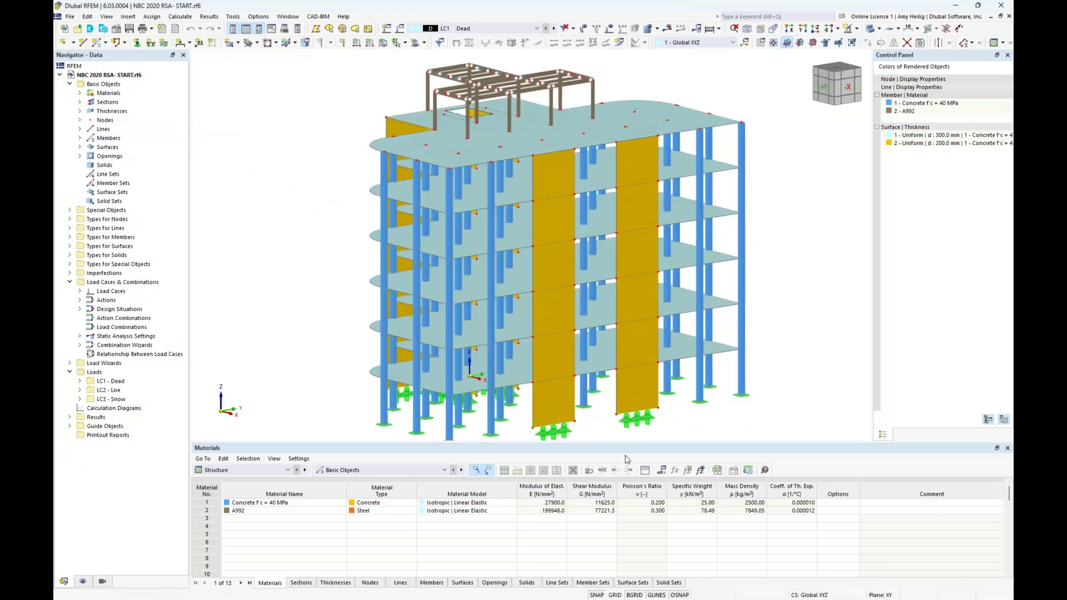
left_click_drag(639, 448, 639, 488)
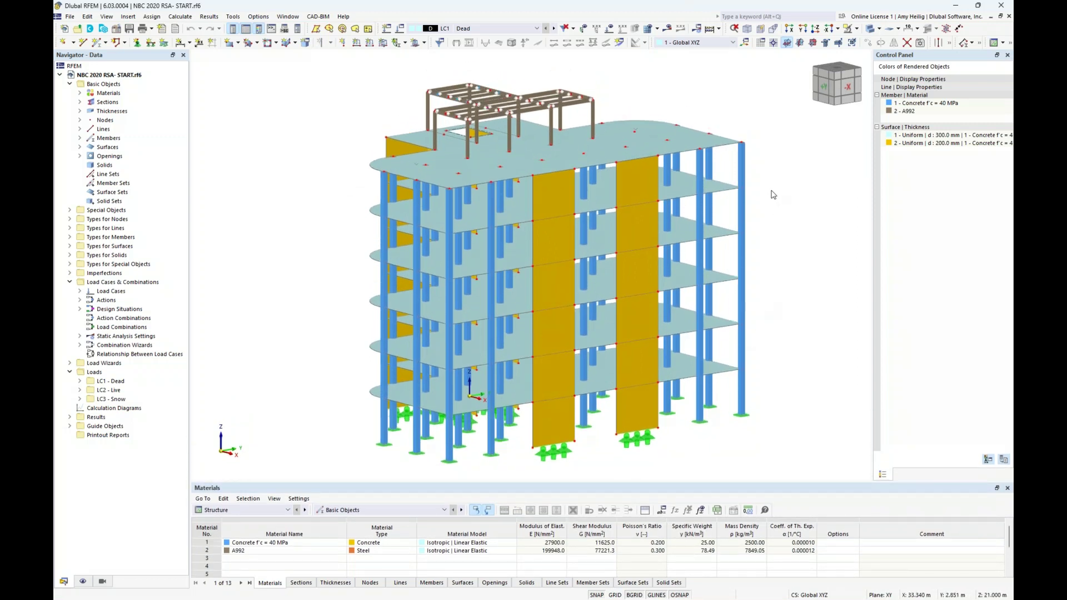
middle_click_drag(770, 195, 742, 199)
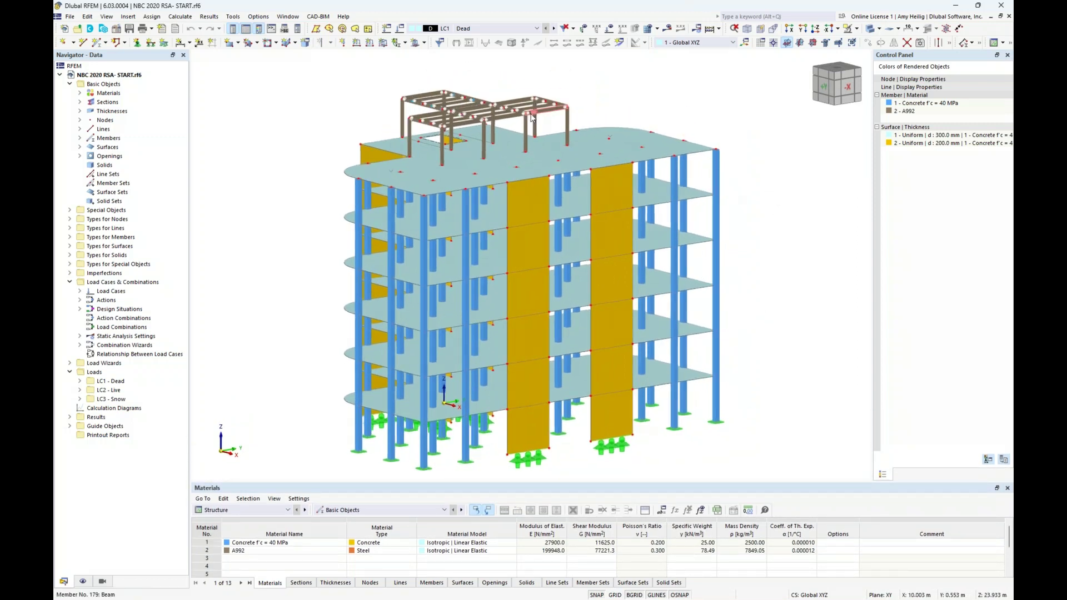
- Display the loads of the Dead, Live and Snow load cases one after another, and hide the load display again
left_click(522, 29)
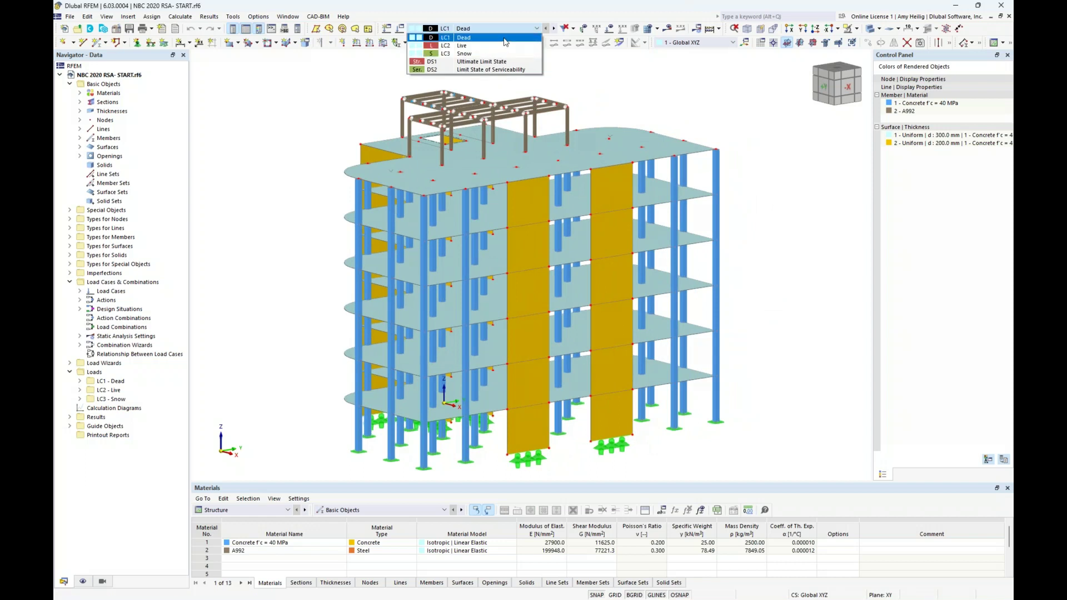
left_click(504, 38)
left_click(610, 28)
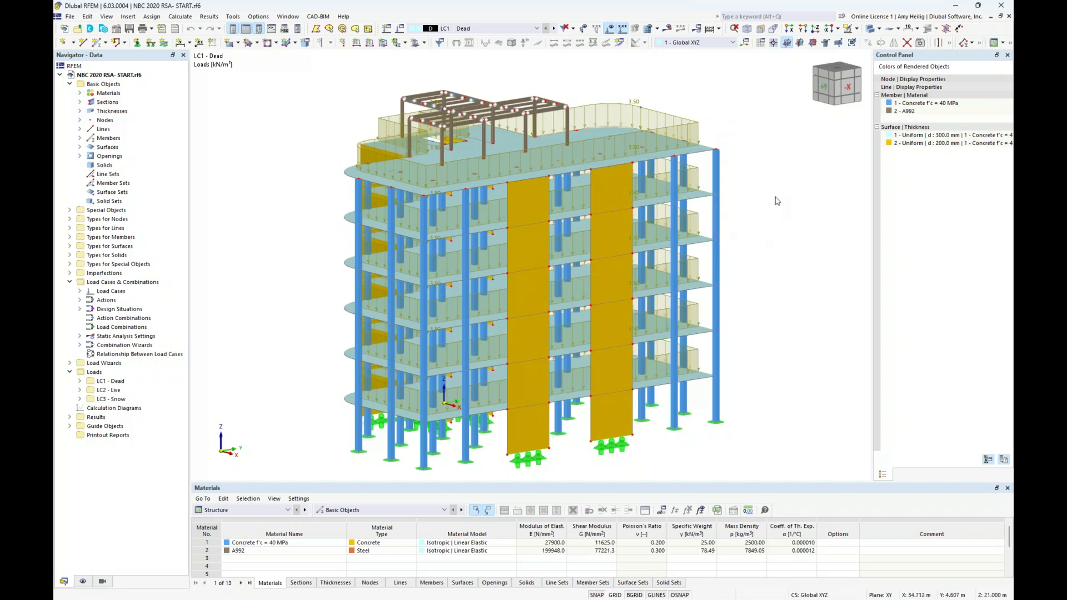
left_click(552, 29)
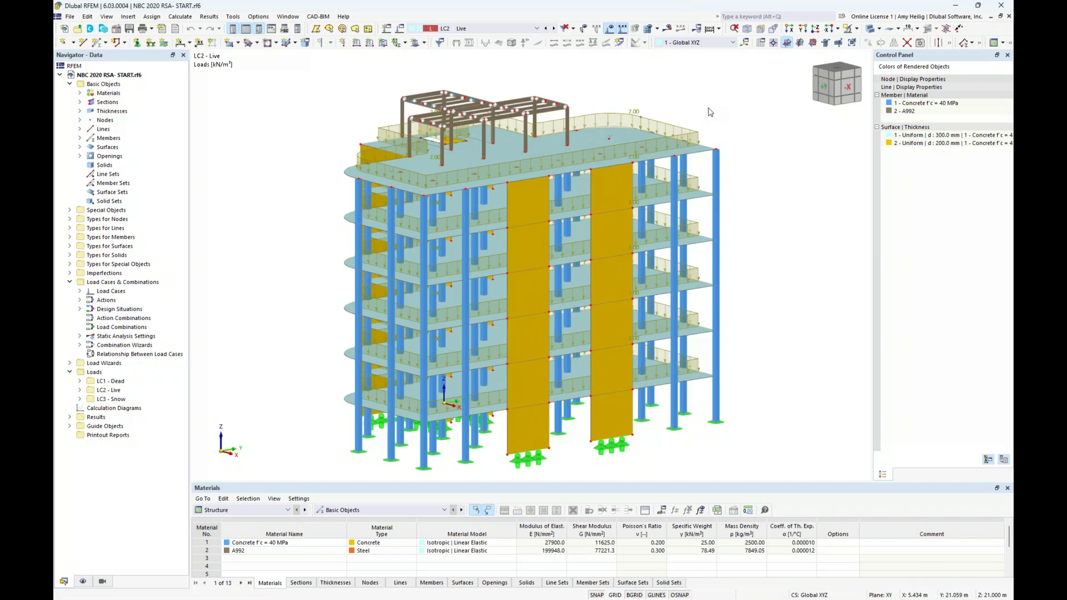
left_click(553, 28)
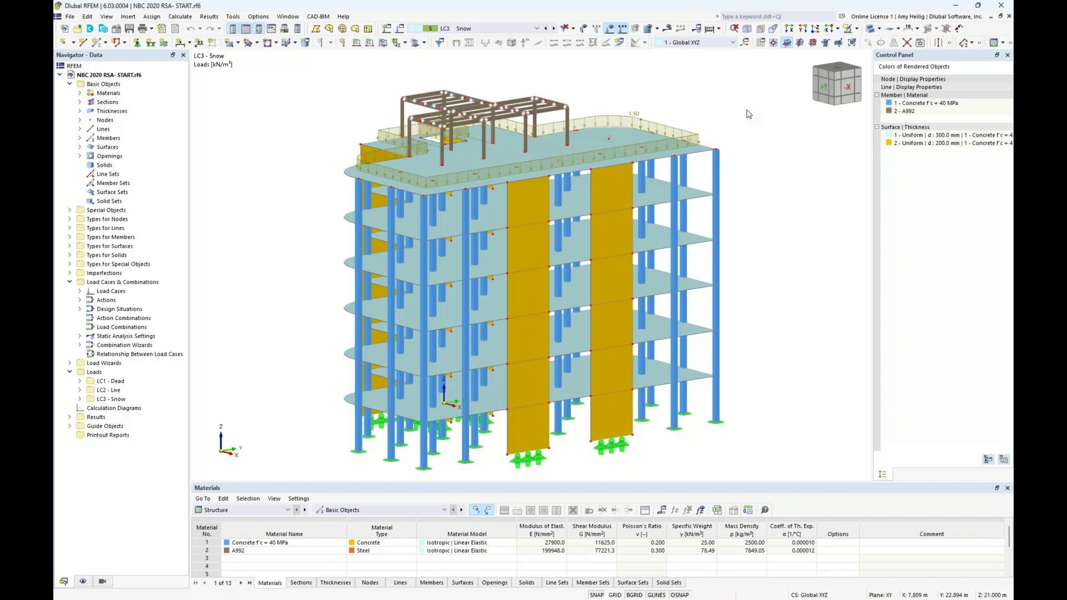
left_click(610, 29)
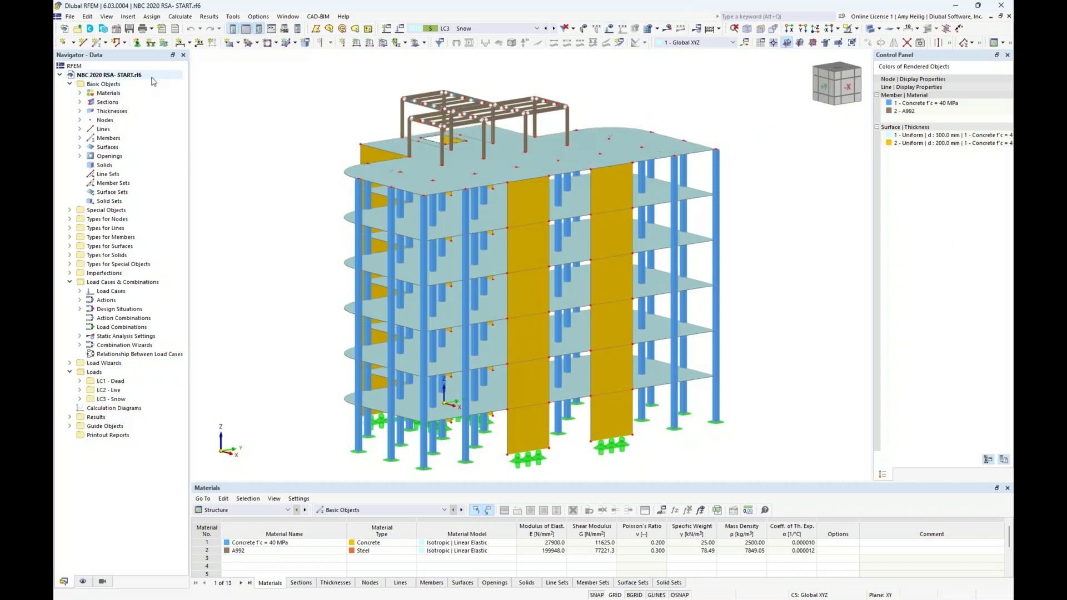
- Activate the Modal Analysis add-on in the model's base data
right_click(153, 80)
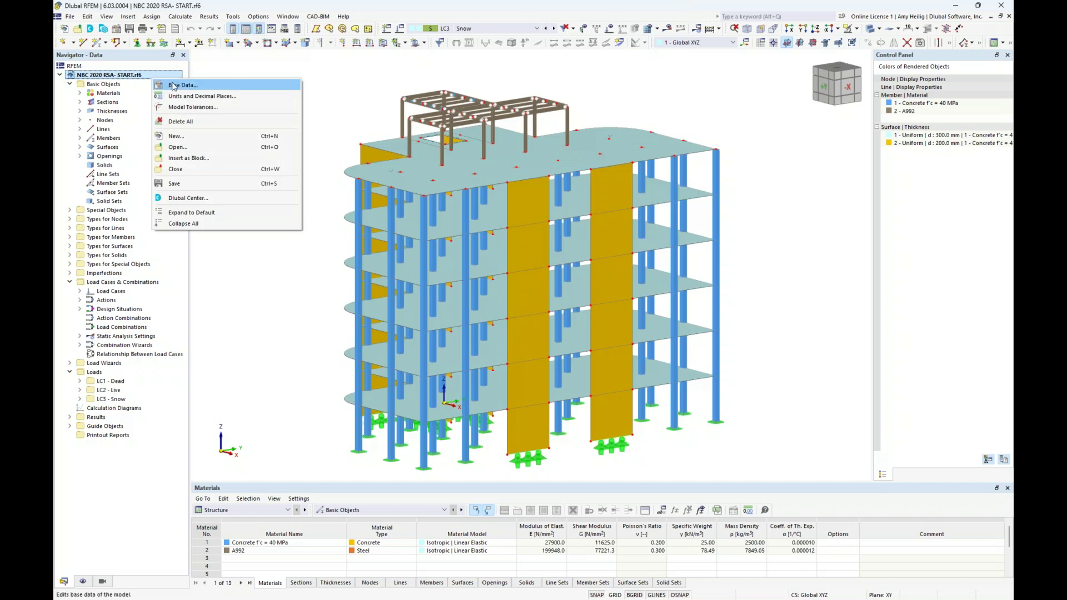
left_click(175, 86)
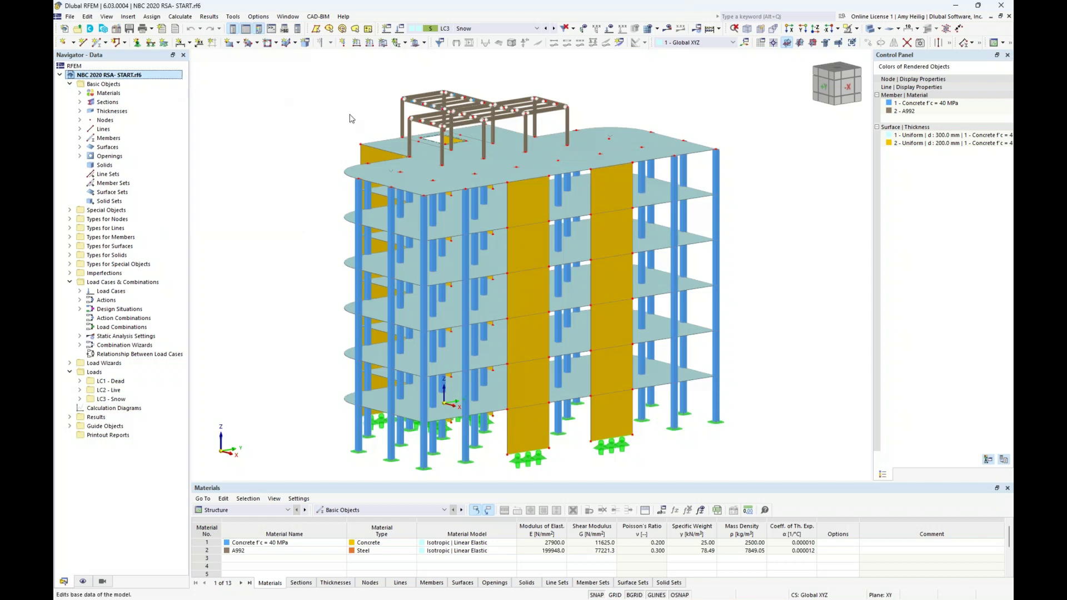
left_click(404, 150)
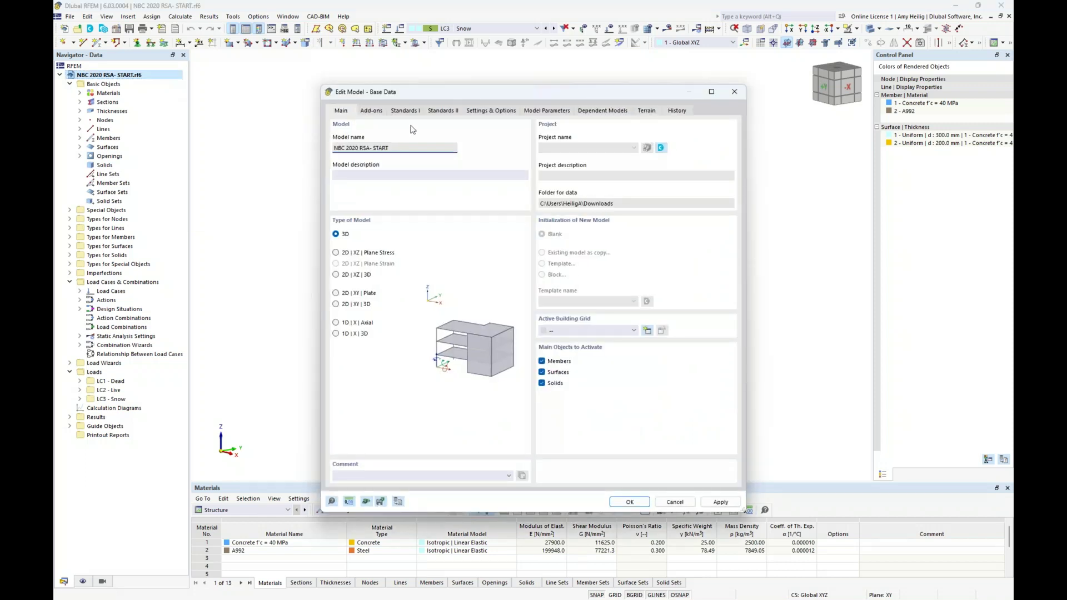
left_click(379, 110)
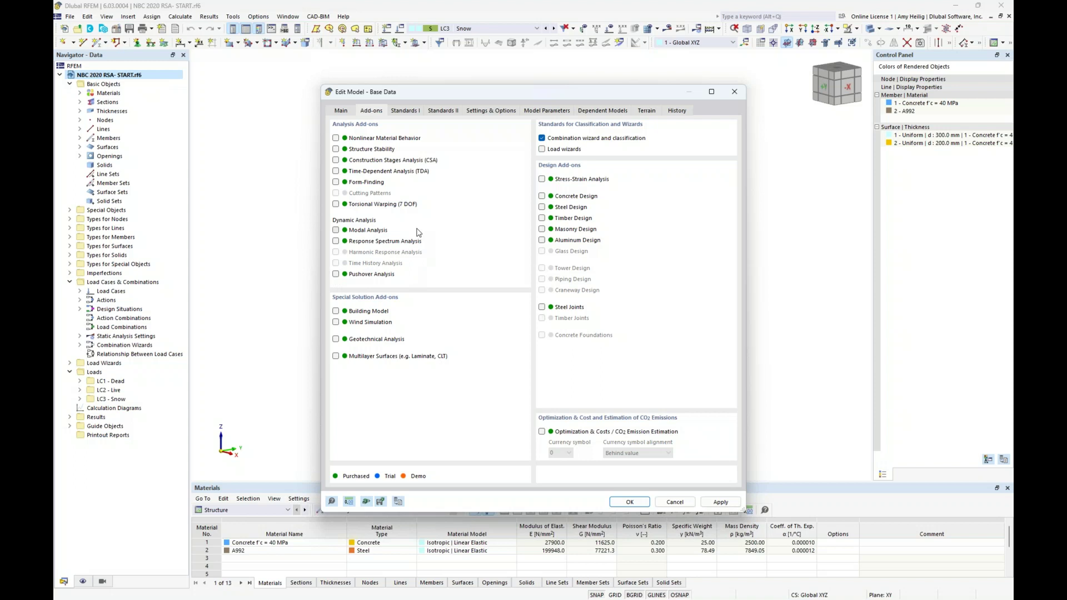
left_click(336, 230)
- Check that NBC 2020 is the standard for load combinations and dynamic analysis, and accept the base data
left_click(401, 111)
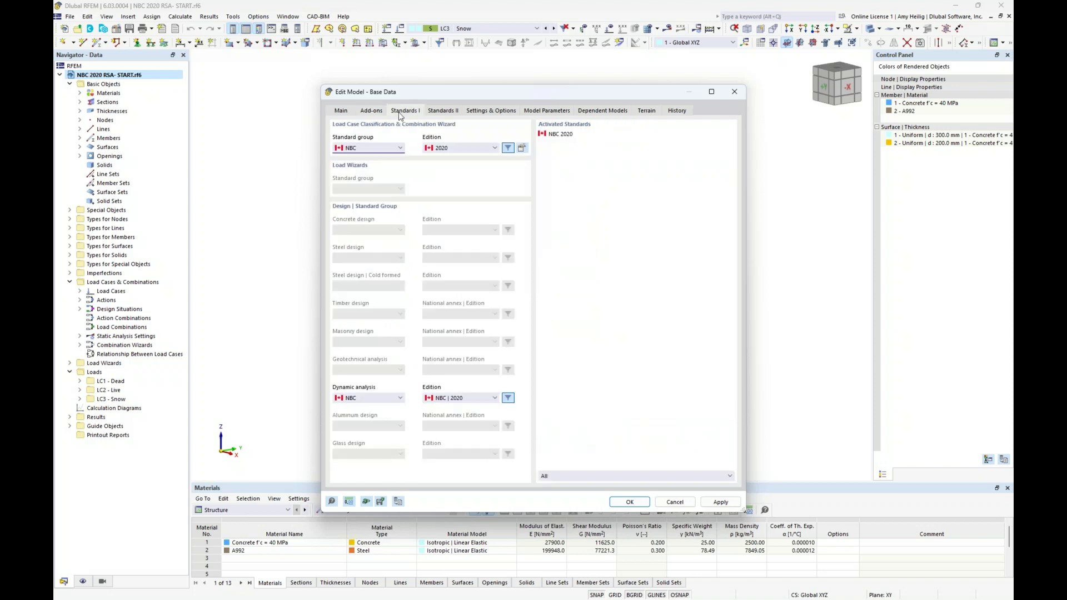
left_click(400, 149)
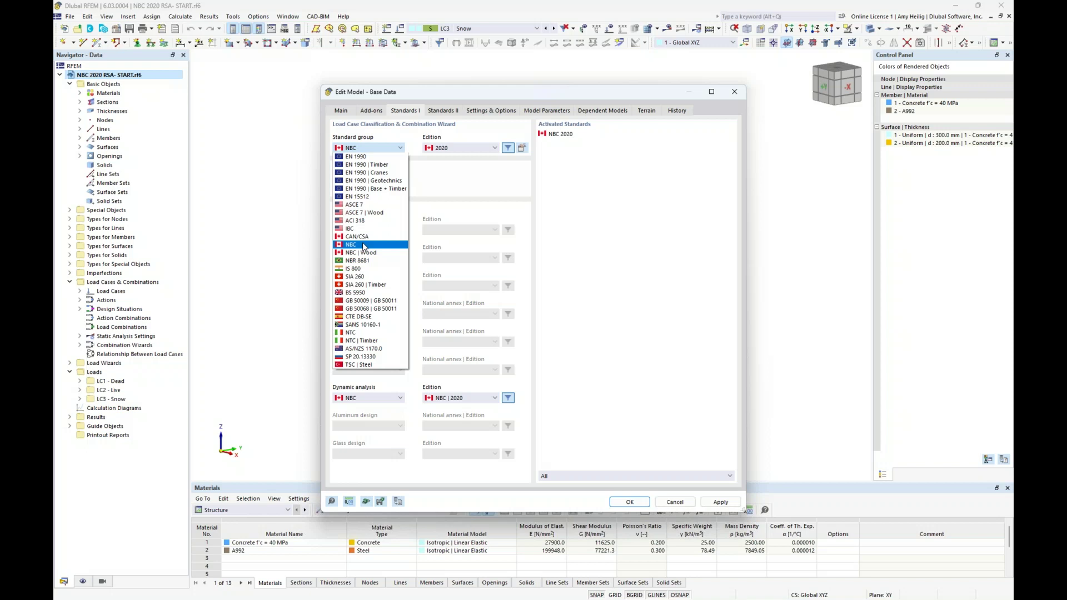
left_click(439, 198)
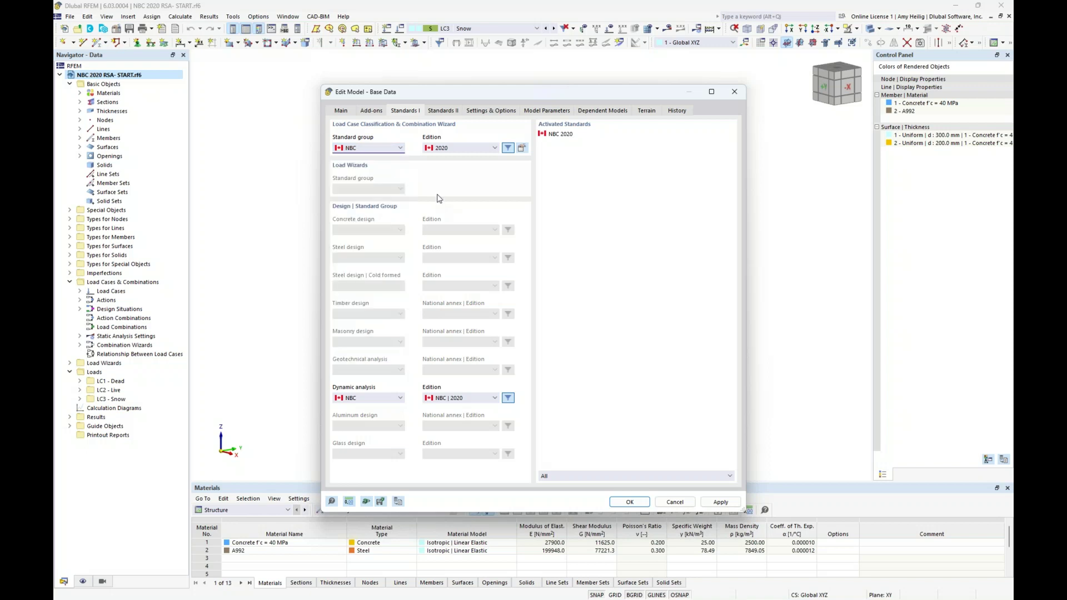
left_click(388, 399)
left_click(389, 399)
left_click(628, 502)
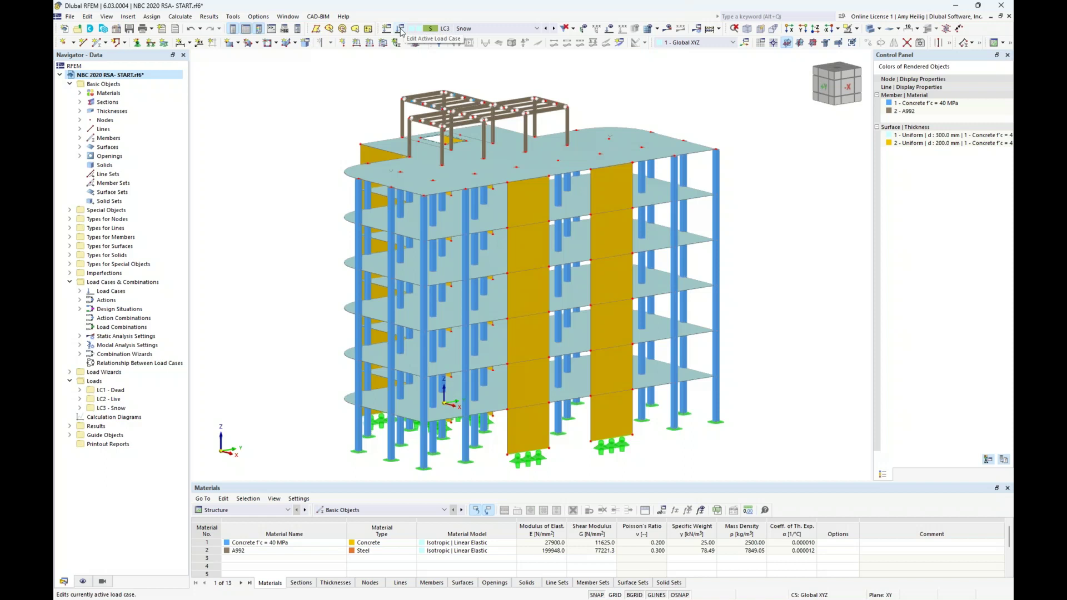
- Create a new load case named "Modal Analysis" with the analysis type Modal Analysis
left_click(400, 31)
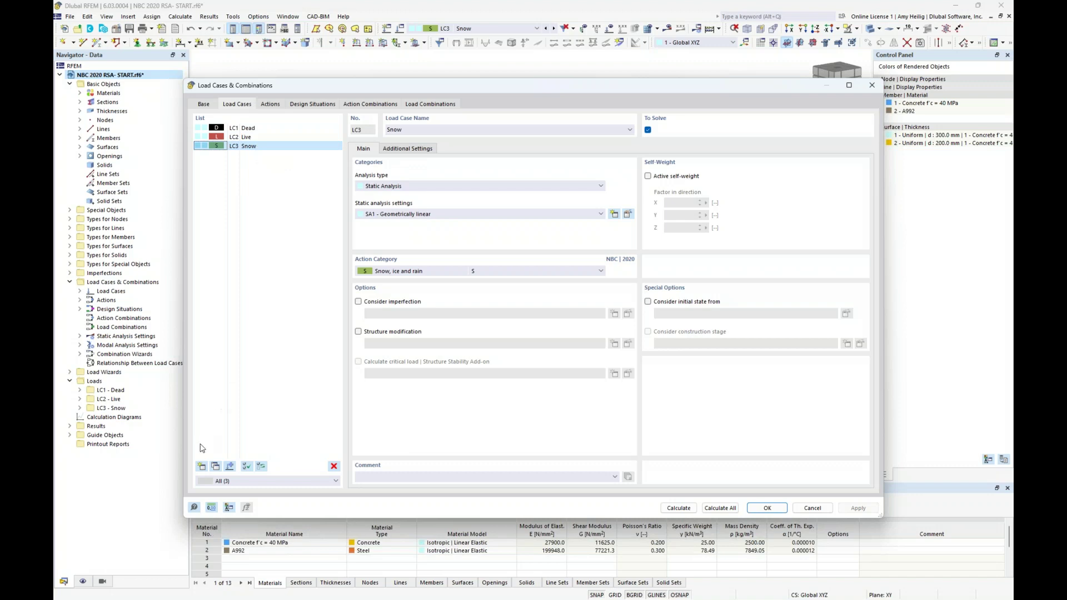
left_click(201, 468)
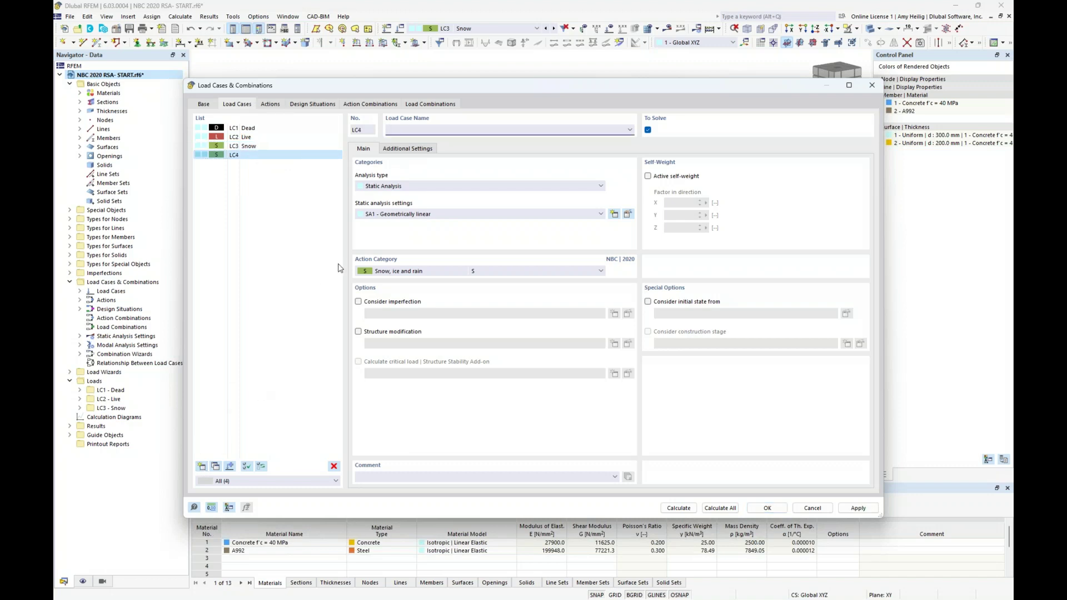
type("Modal Analysis")
left_click(402, 187)
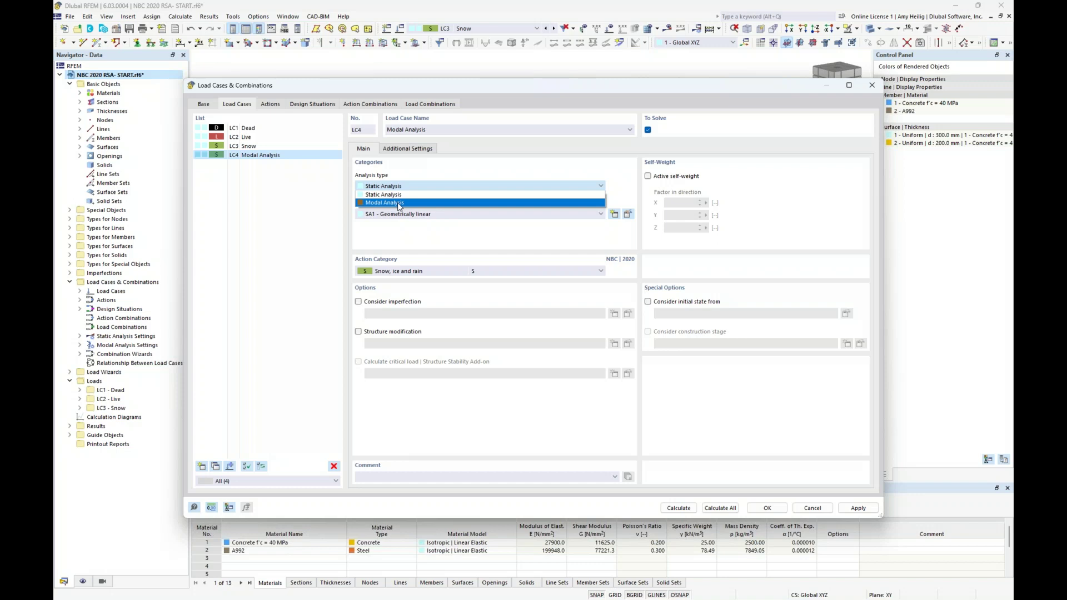
left_click(398, 203)
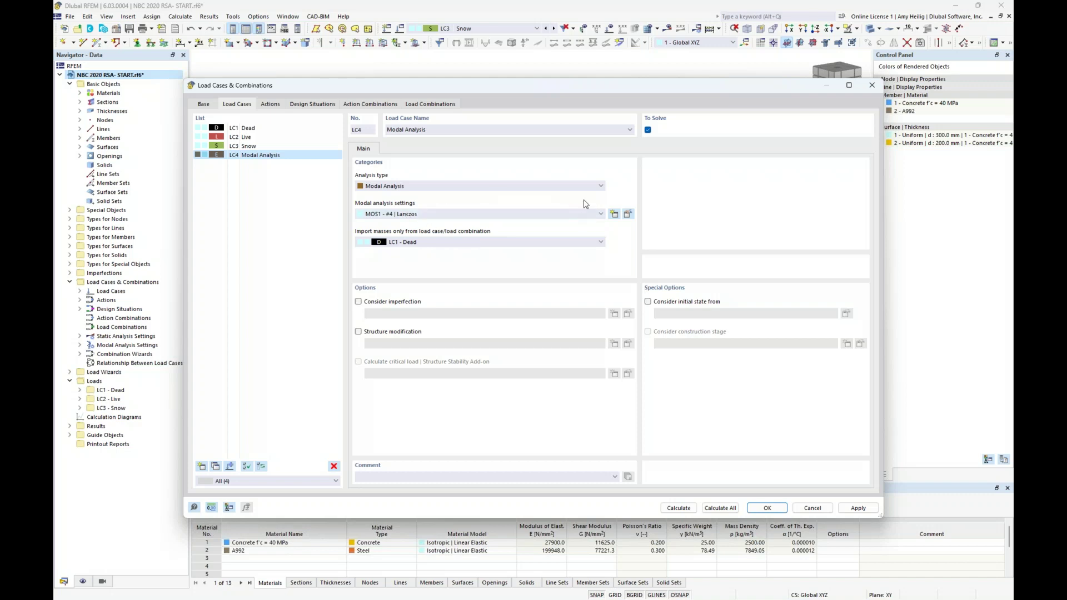
- Set the number of modes to 10 in the modal analysis settings of the Modal Analysis load case
left_click(628, 215)
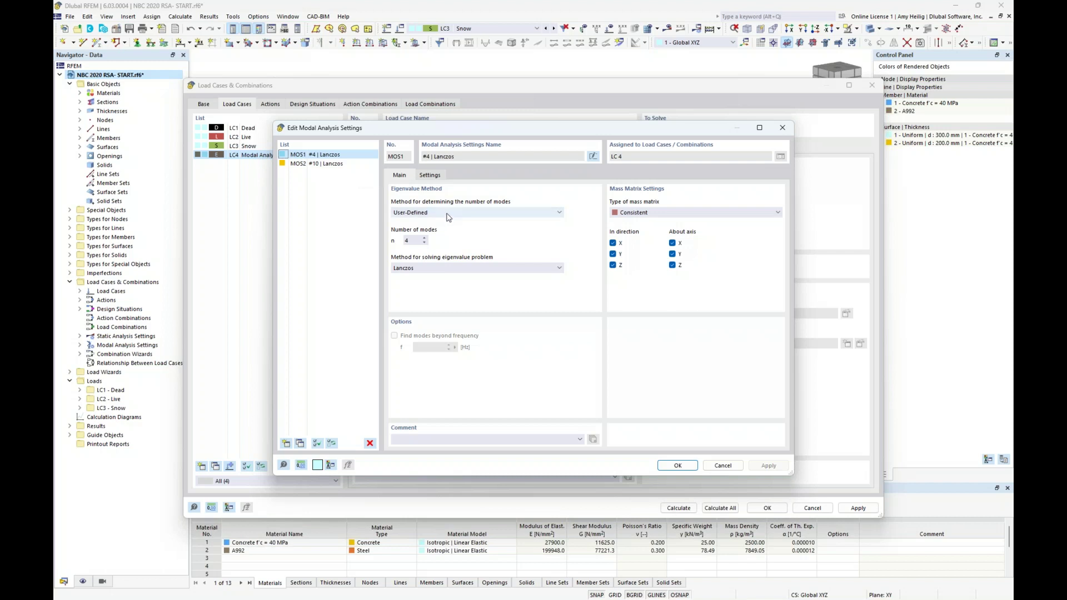
double_click(407, 240)
type("10")
- Try the automatic method to reach maximum natural frequency, and return to the User-Defined number of modes with the Lanczos solver
left_click(475, 213)
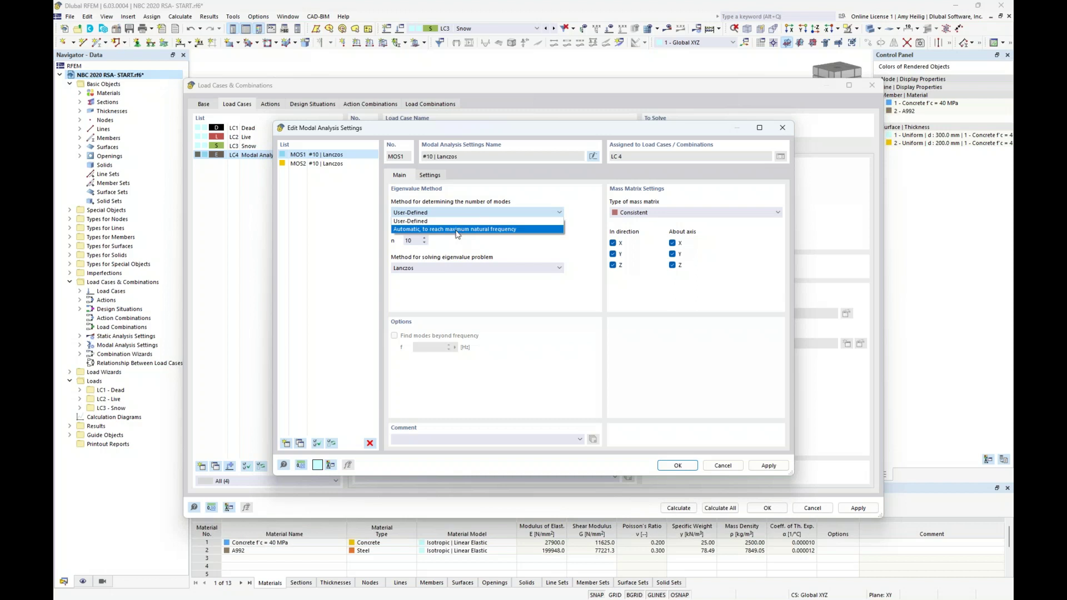
left_click(456, 229)
key("Tab")
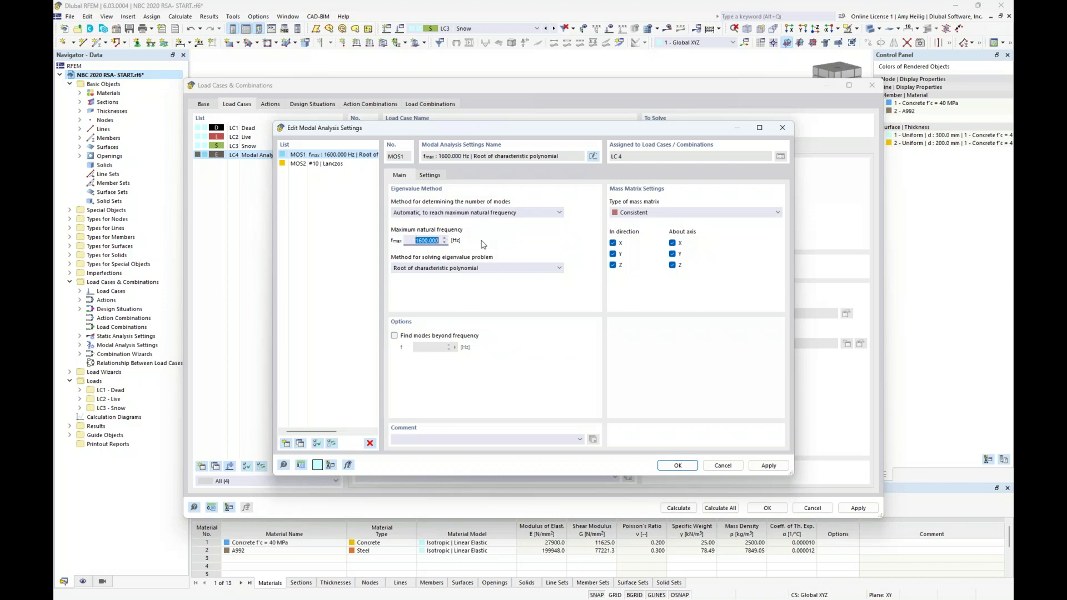
left_click(456, 214)
left_click(451, 221)
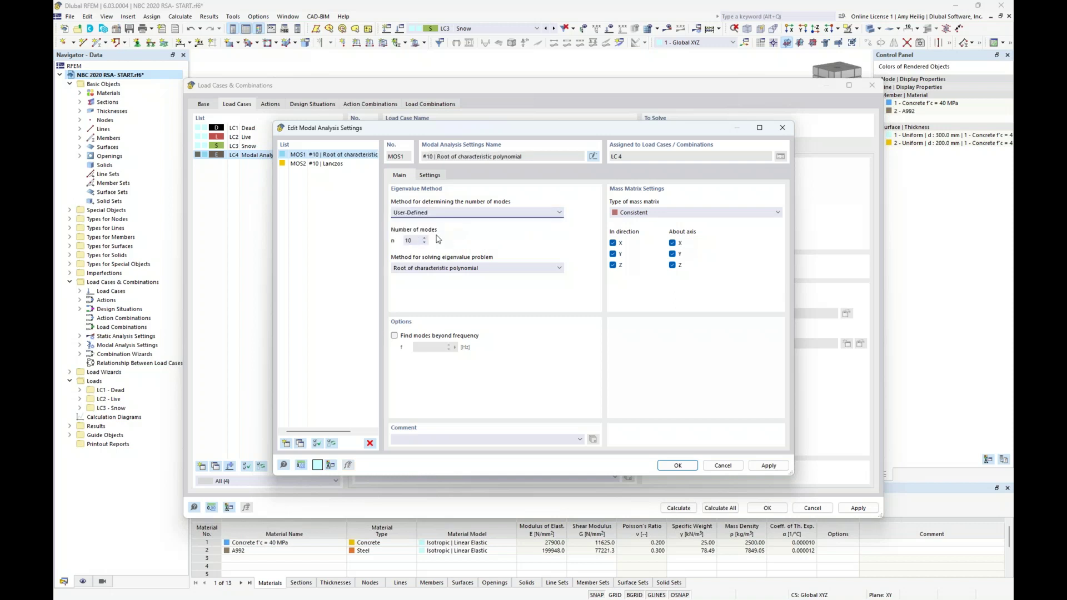
left_click(437, 269)
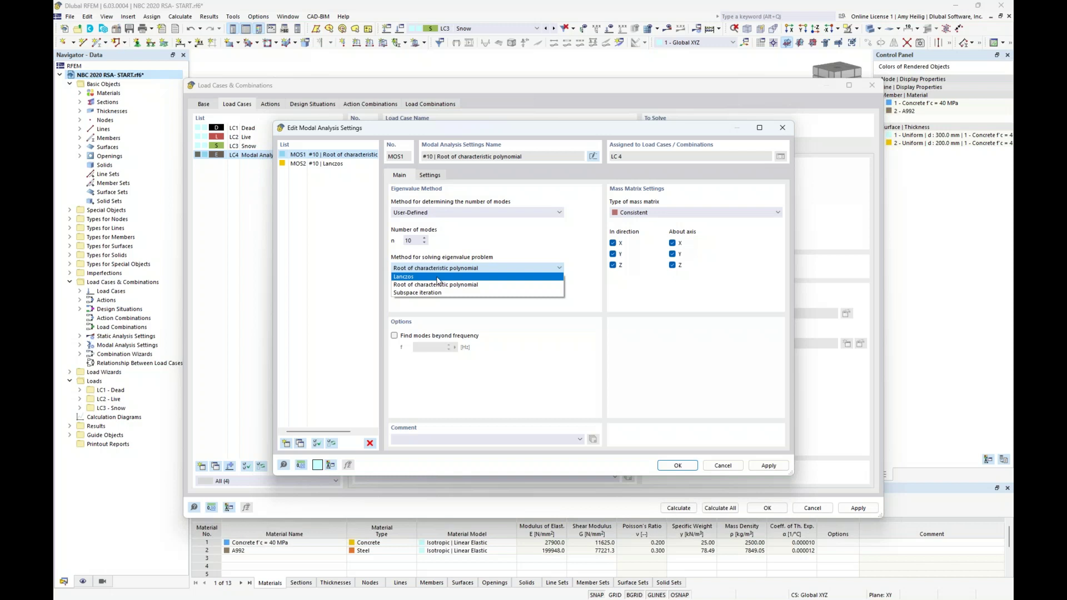
left_click(487, 278)
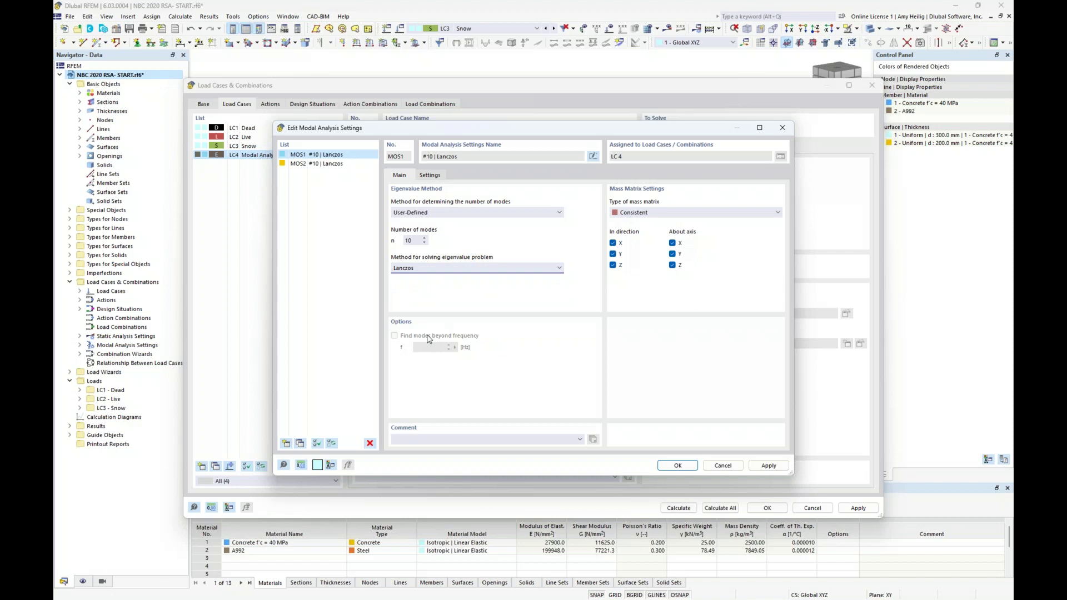
- Try the Root of characteristic polynomial solver with modes sought beyond a frequency, and switch back to Lanczos
left_click(448, 269)
left_click(439, 285)
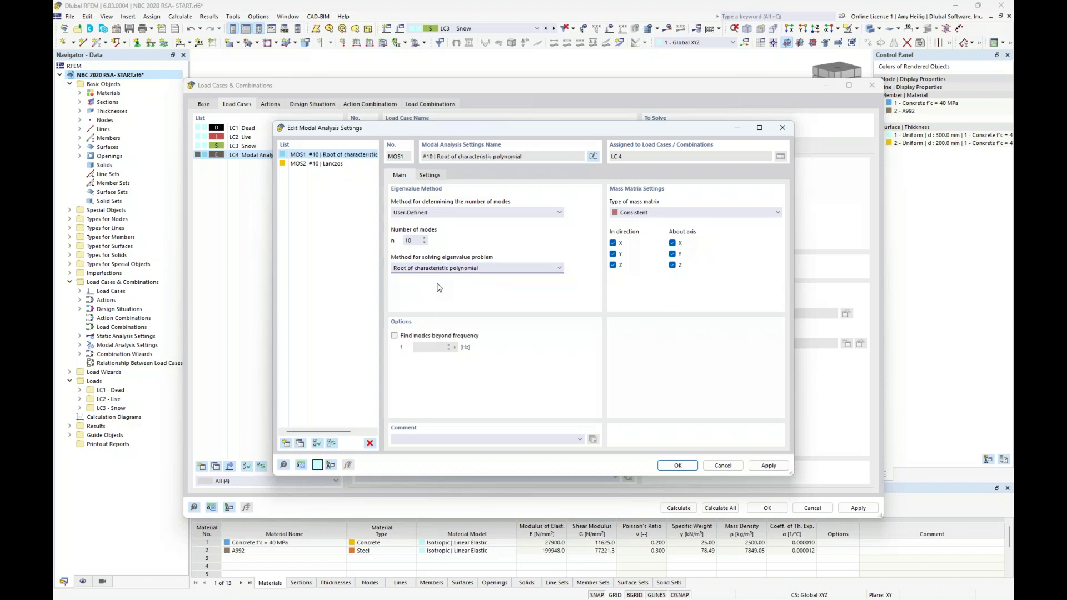
left_click(395, 336)
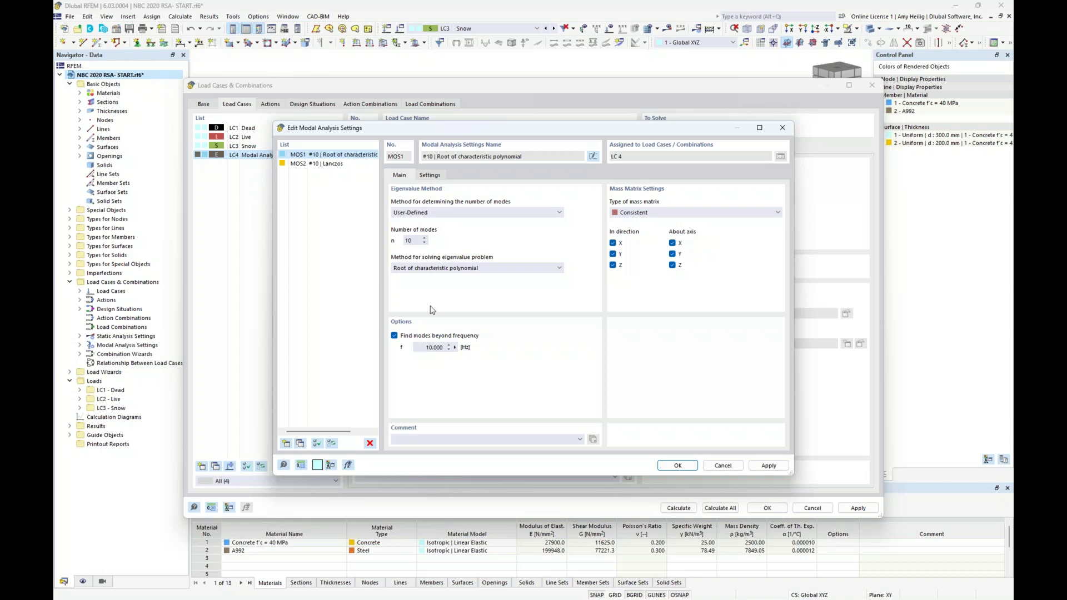
left_click(427, 267)
left_click(413, 282)
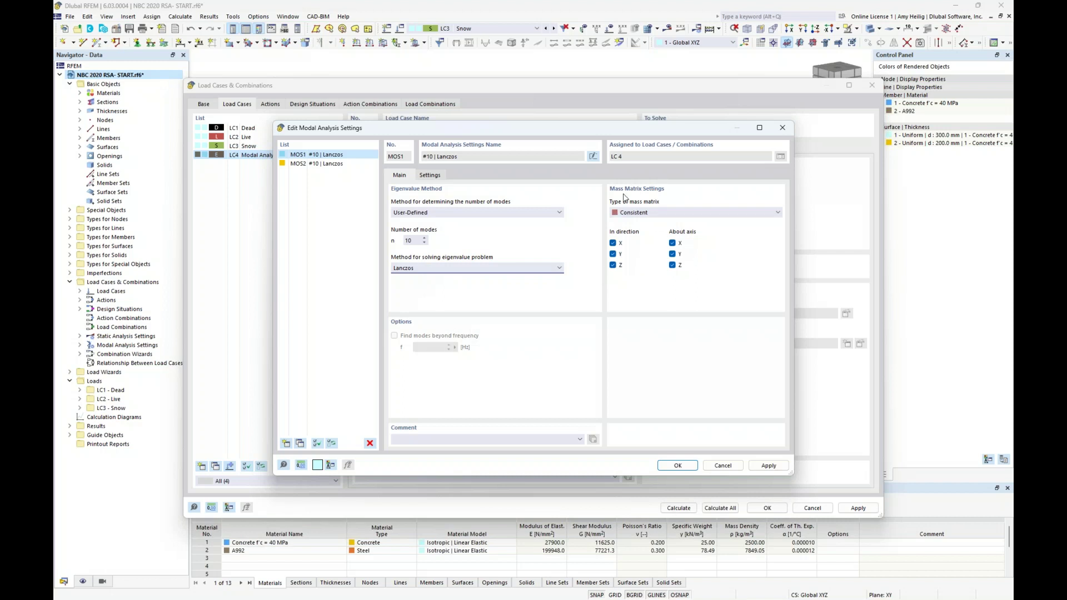
- Keep the Consistent mass matrix, restrict the masses to directions X and Y only, and accept the modal analysis settings
left_click(680, 214)
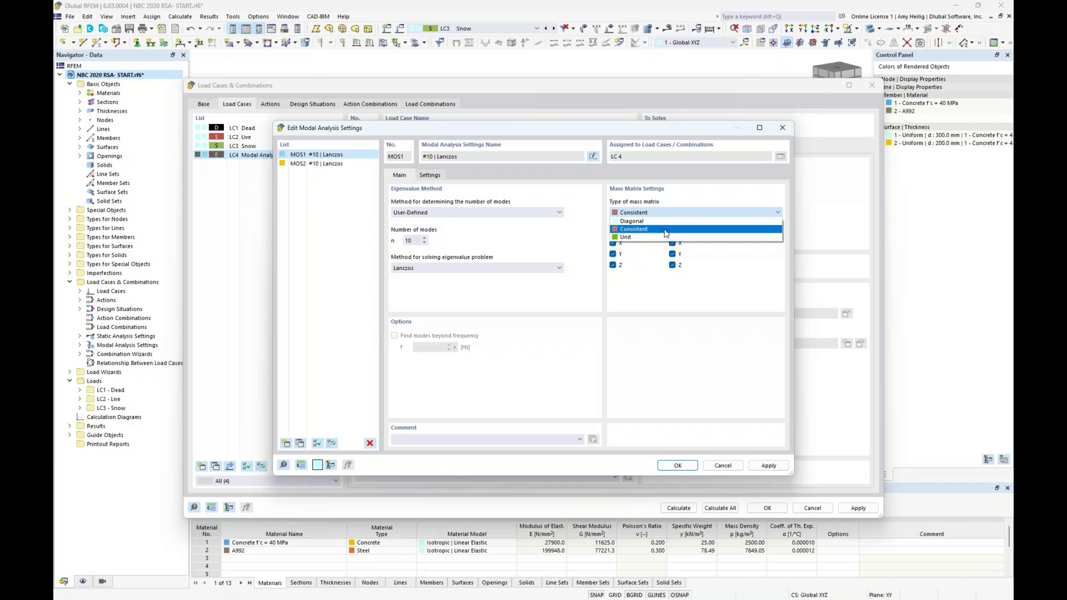
left_click(664, 229)
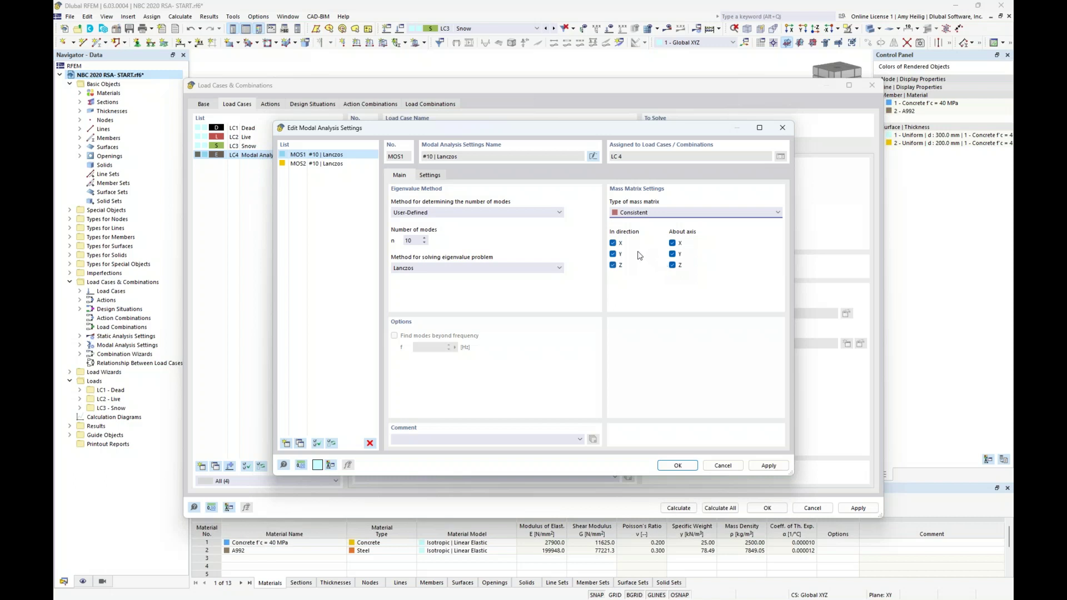
left_click(672, 265)
left_click(672, 254)
left_click(672, 243)
left_click(613, 265)
left_click(431, 174)
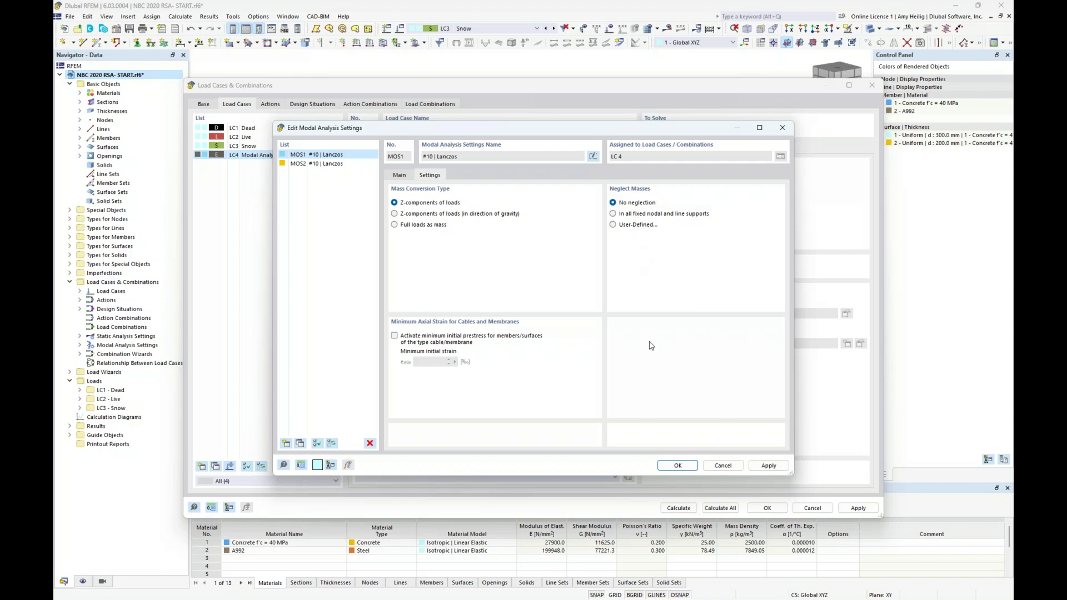
left_click(674, 467)
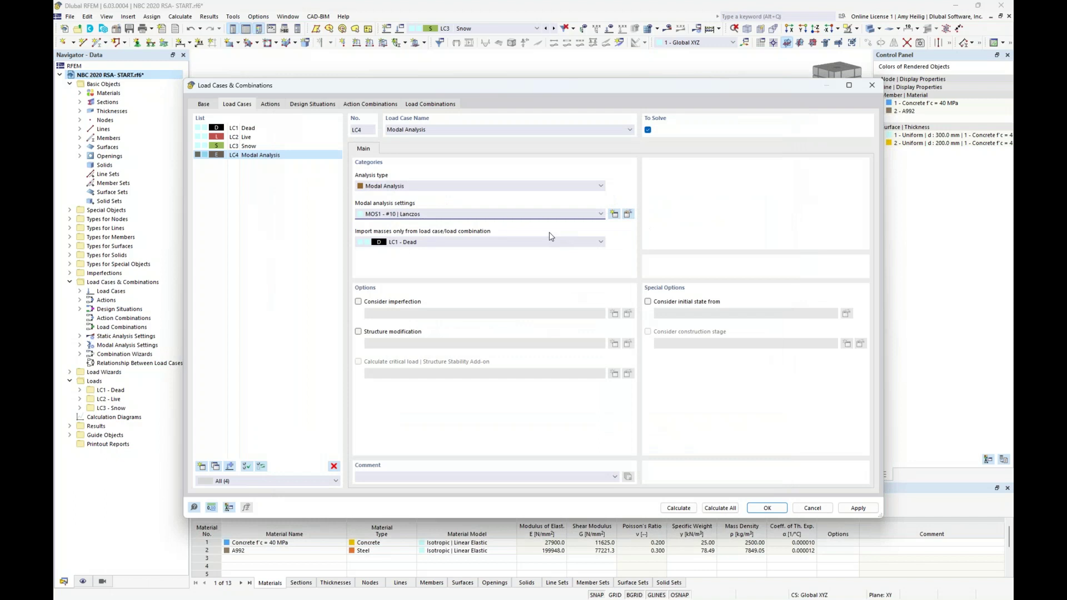
- Add a new active design situation of the type Effective Seismic Weight
left_click(433, 243)
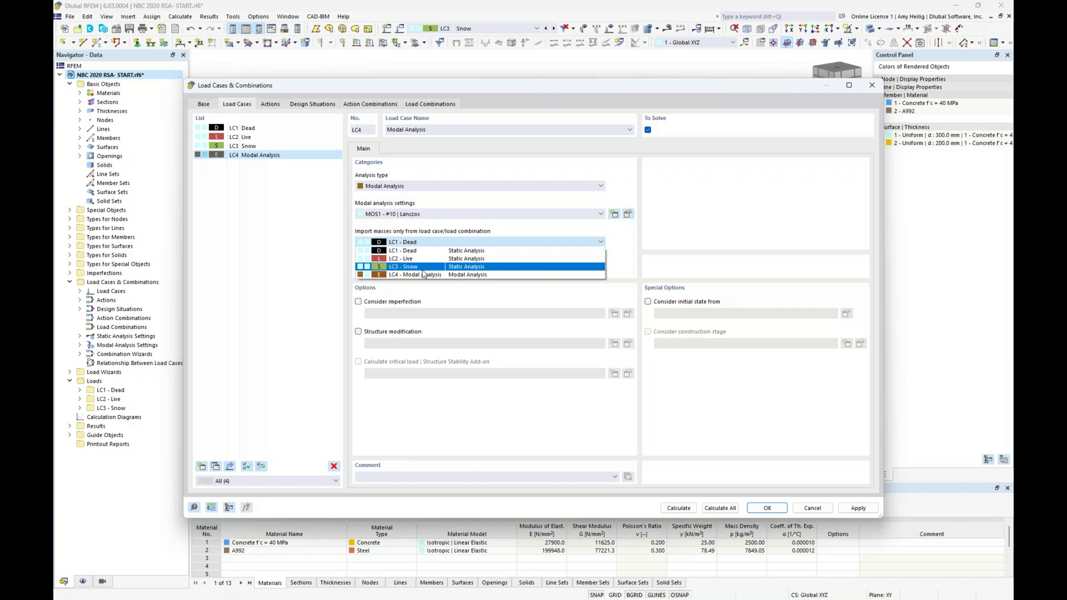
left_click(312, 104)
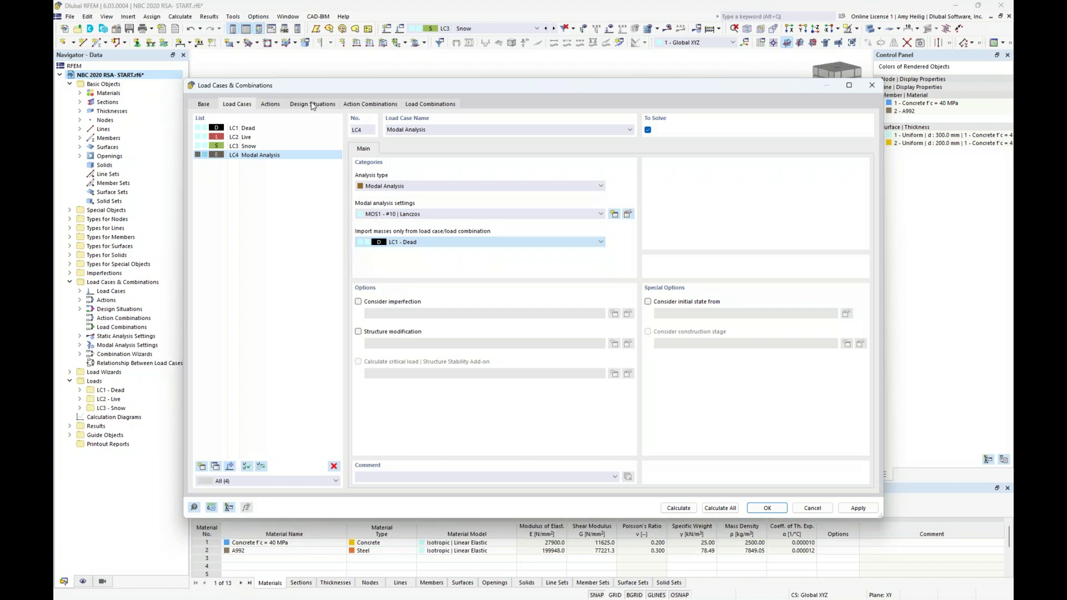
left_click(312, 105)
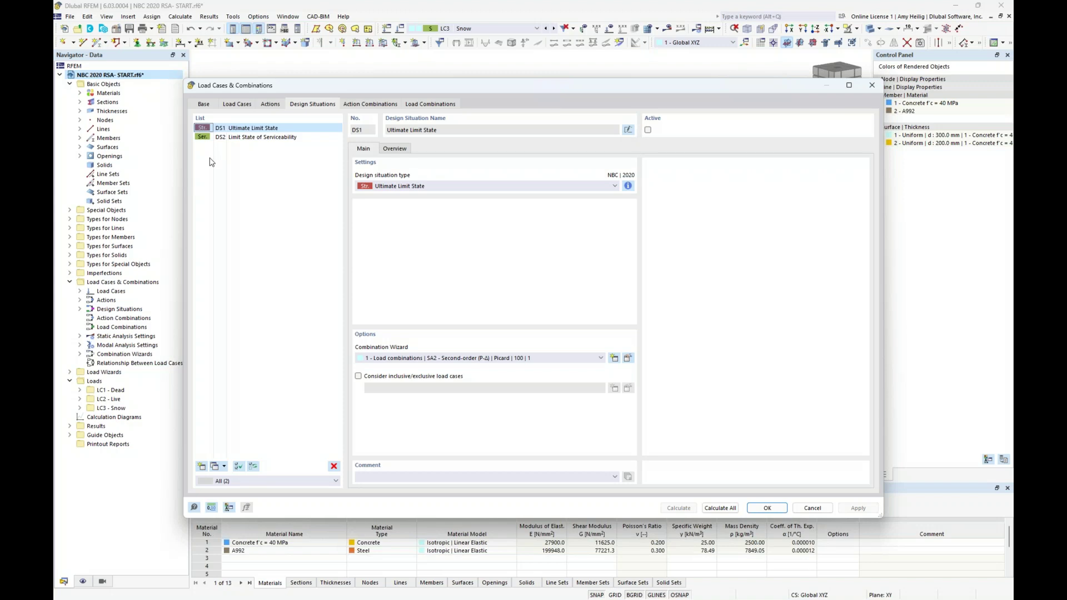
left_click(202, 466)
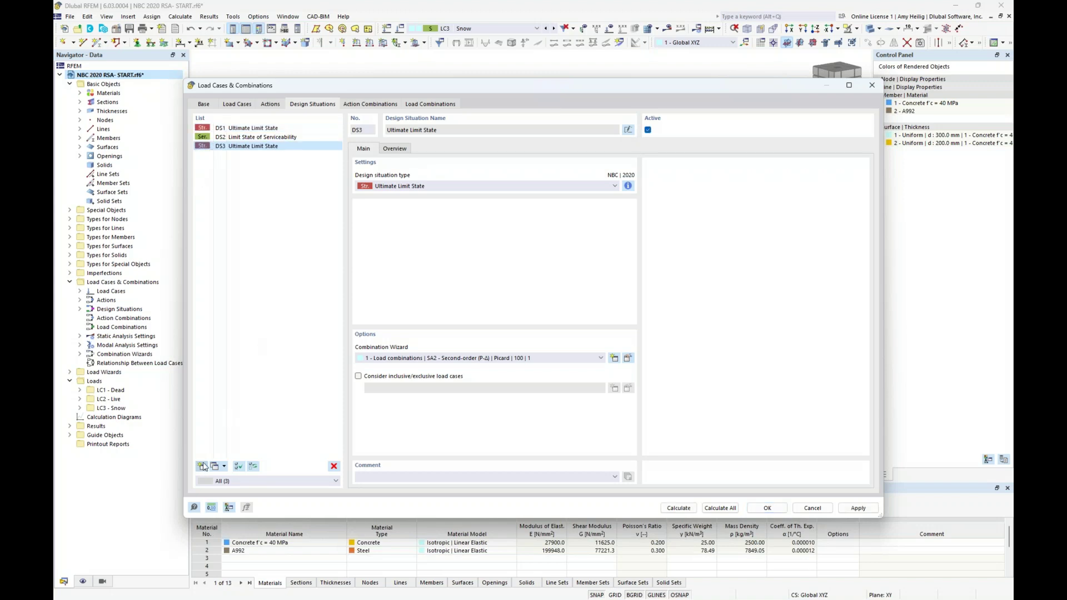
left_click(452, 188)
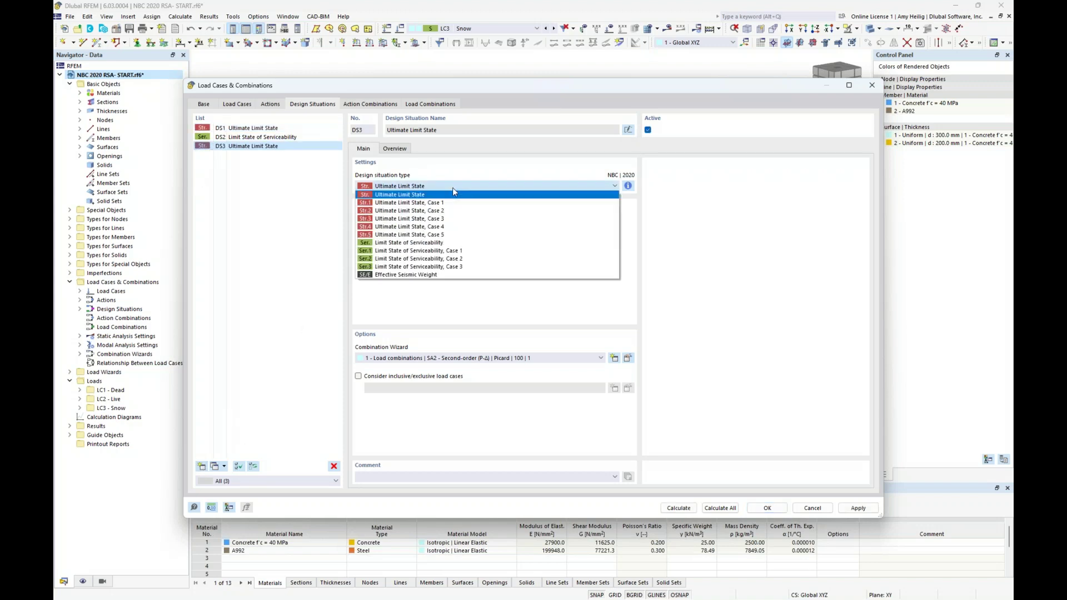
left_click(440, 275)
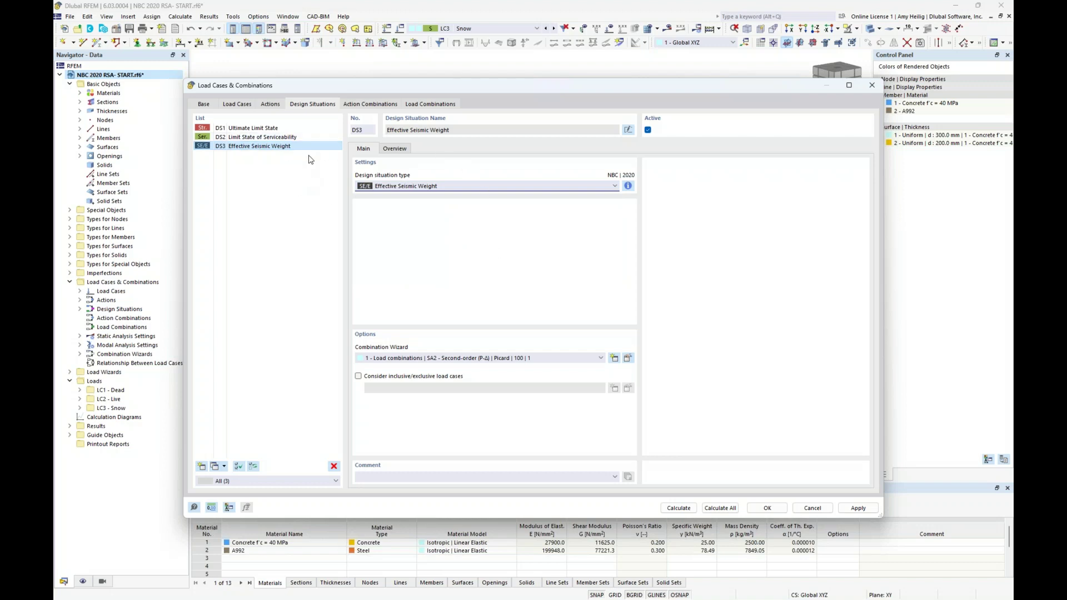
- Examine the load cases assigned to the generated load combination and the Dead load case's combination wizard options
left_click(429, 104)
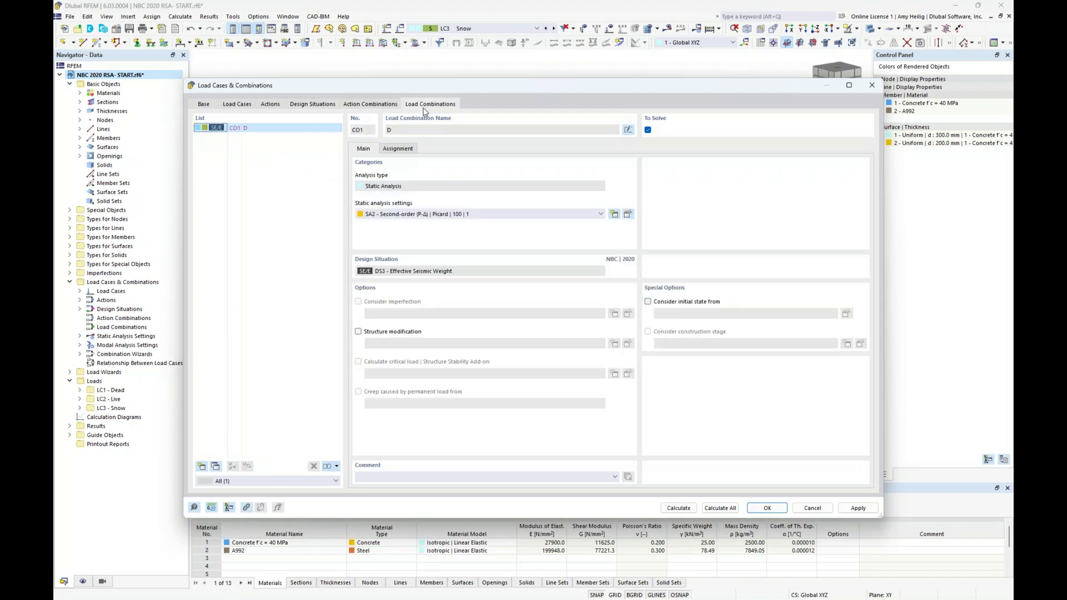
left_click(394, 150)
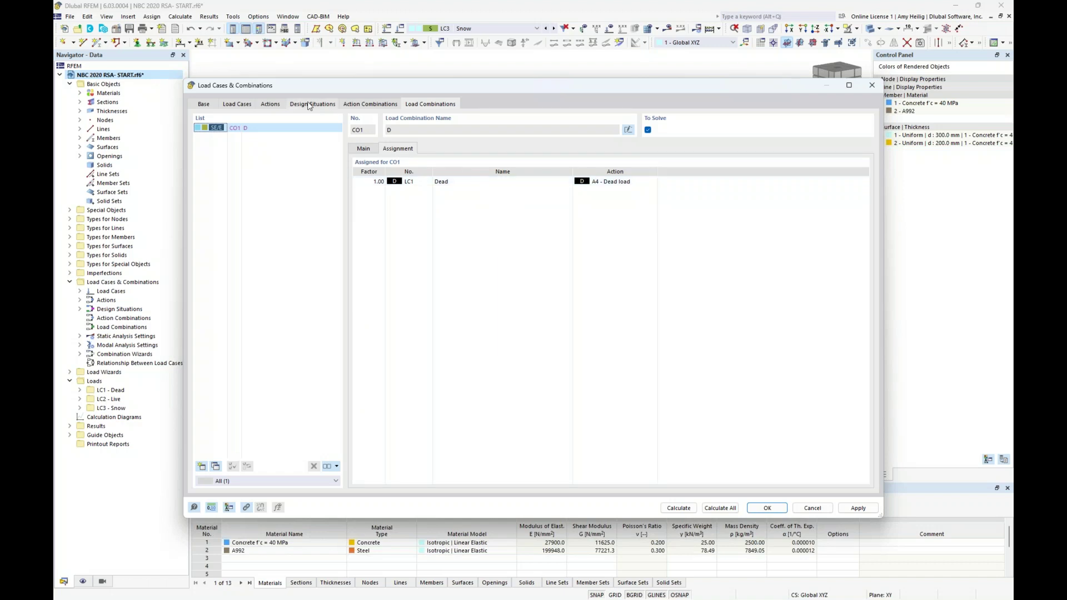
left_click(242, 107)
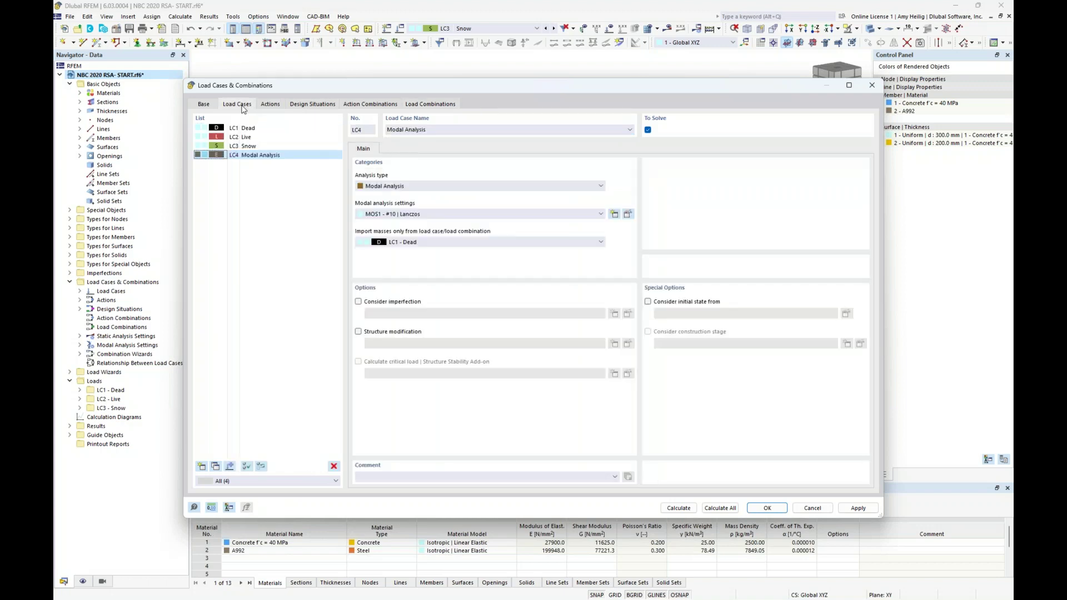
left_click(255, 129)
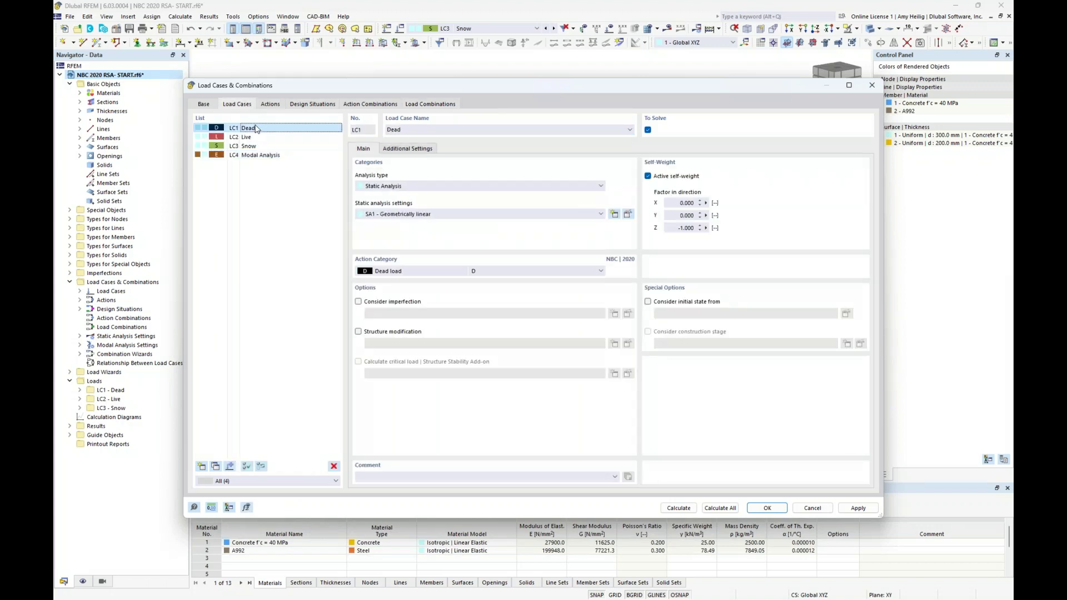
left_click(402, 151)
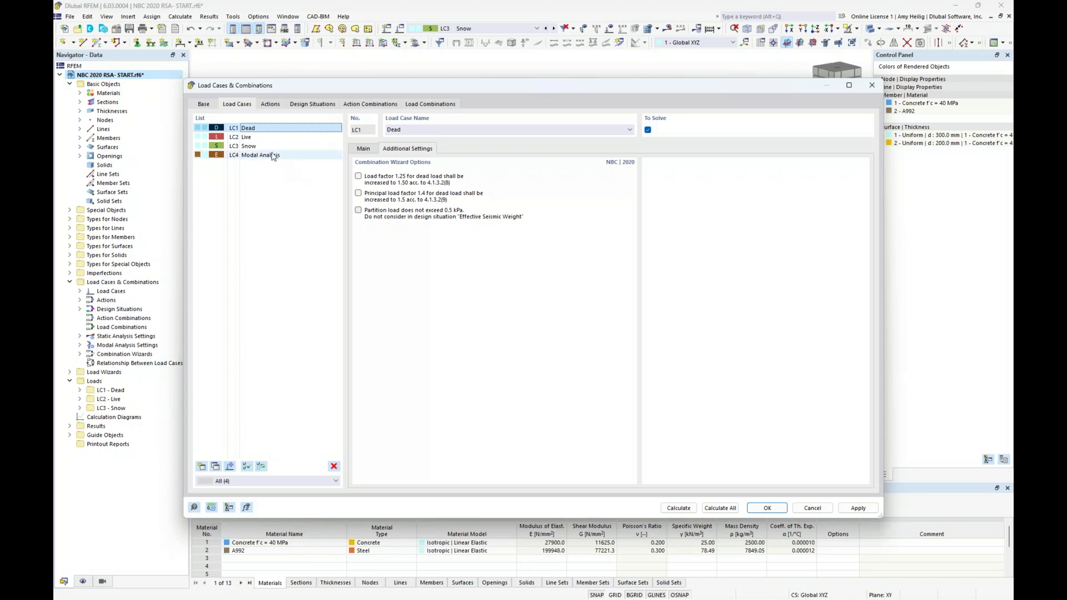
- Include the Live and Snow load cases in the Effective Seismic Weight design situation, and check the factors in the load combination
left_click(260, 137)
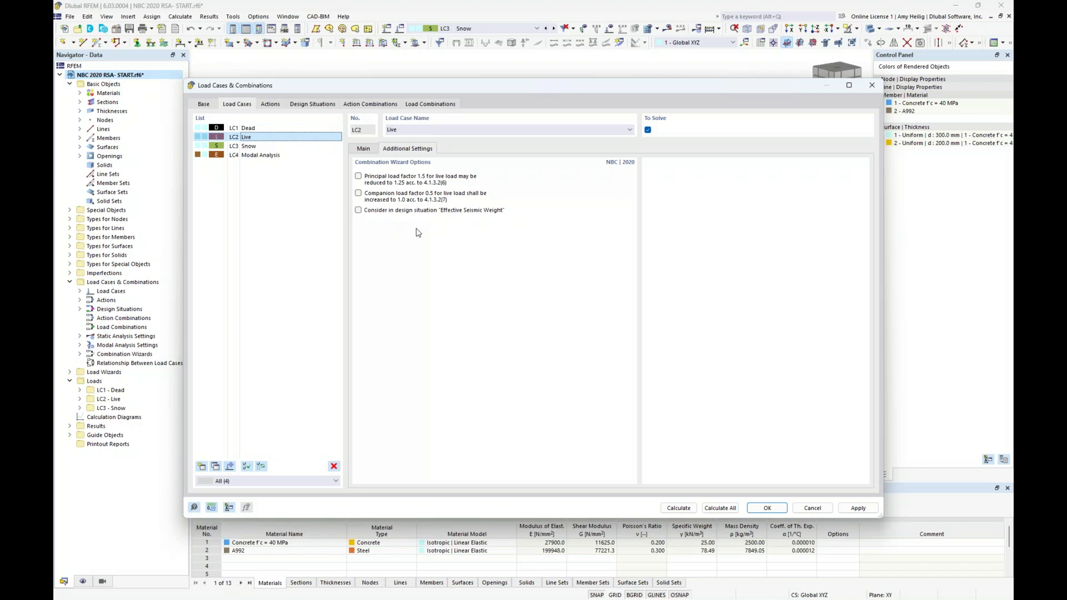
left_click(358, 210)
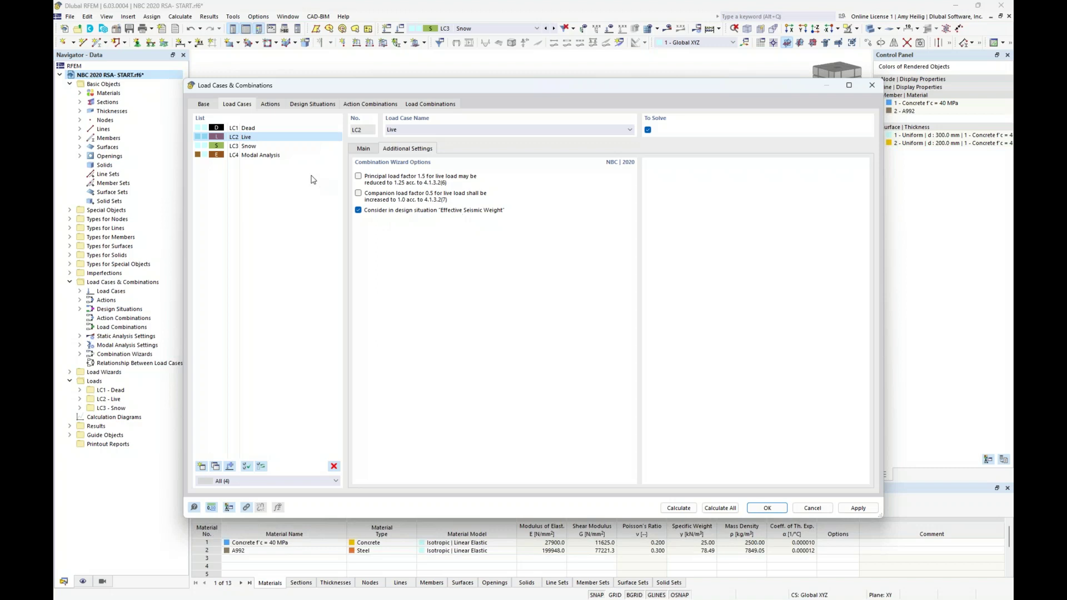
left_click(251, 146)
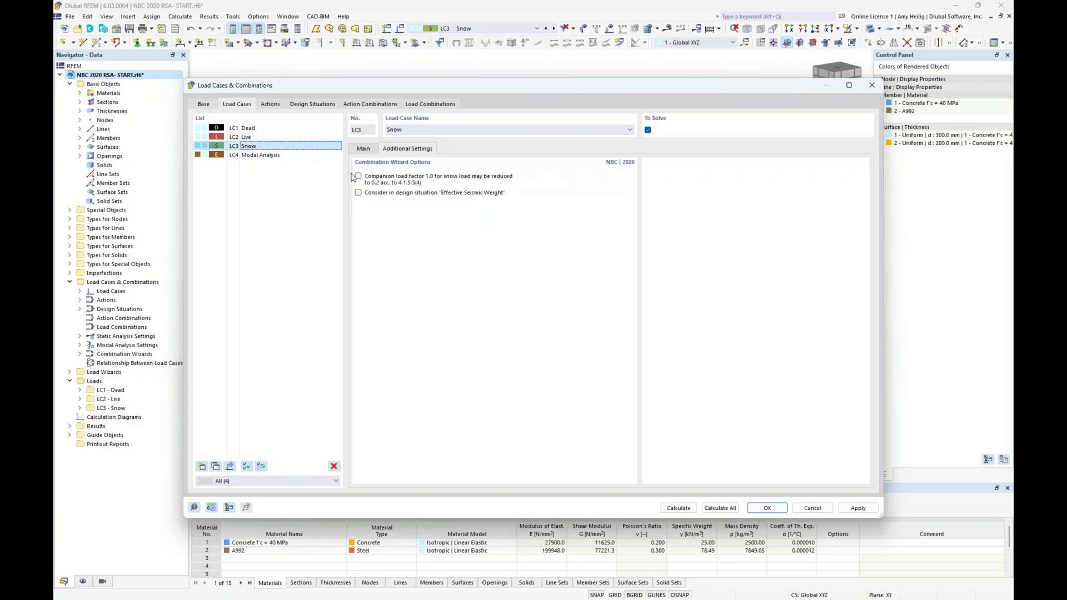
left_click(358, 192)
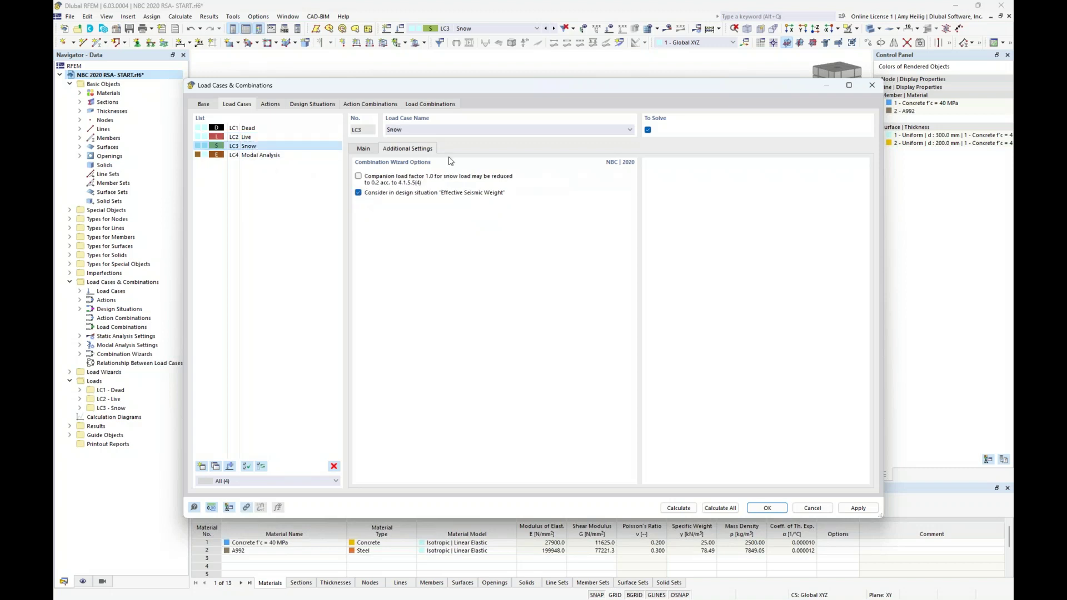
left_click(446, 106)
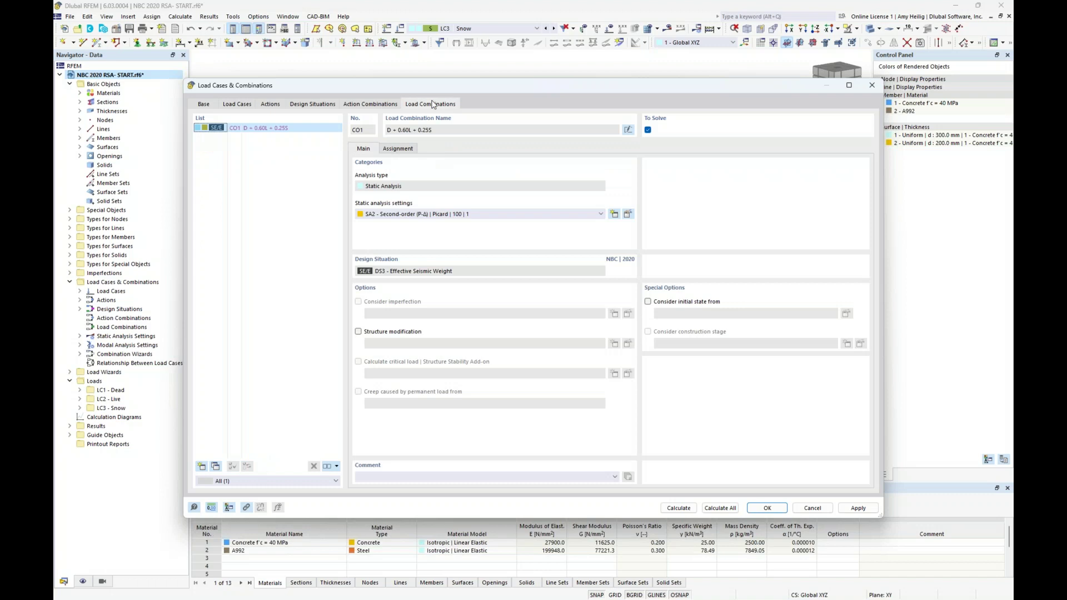
left_click(408, 150)
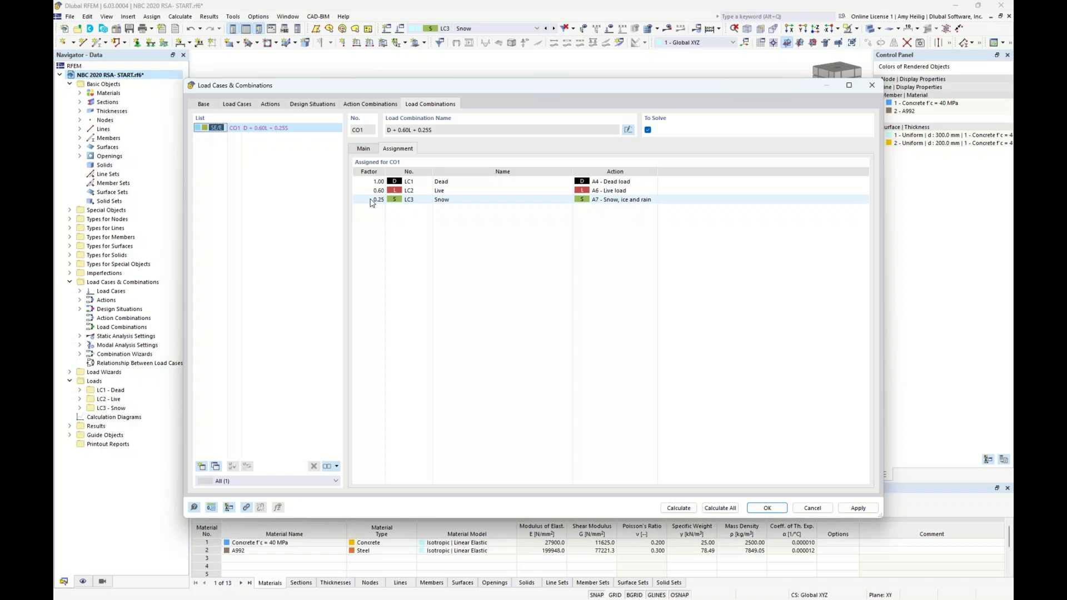
- Set the Modal Analysis load case to import masses from the combination CO1 - D + 0.60L + 0.25S
left_click(238, 104)
left_click(279, 155)
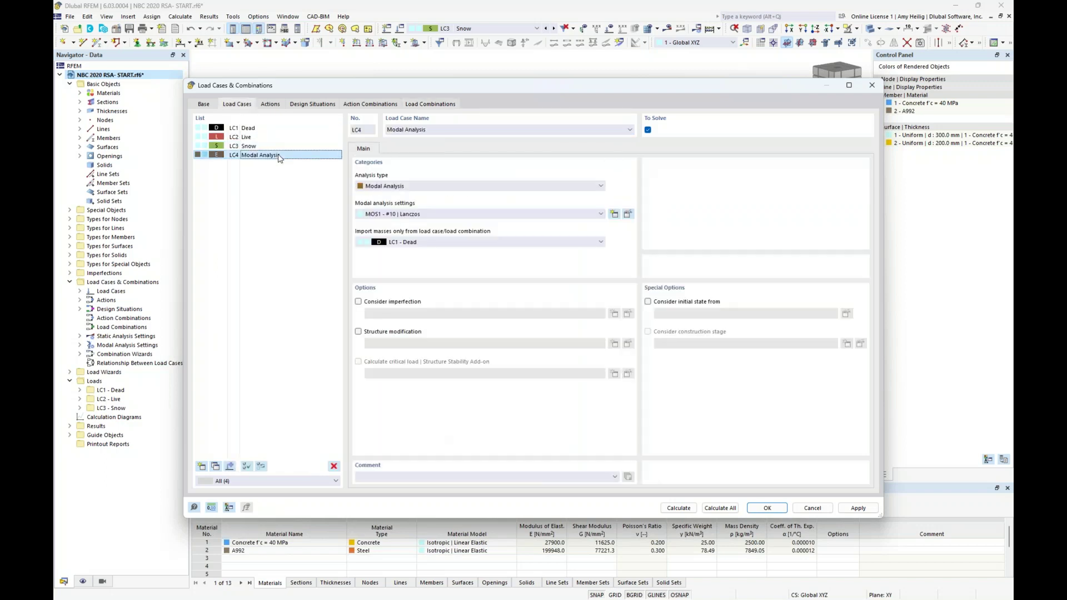
left_click(421, 243)
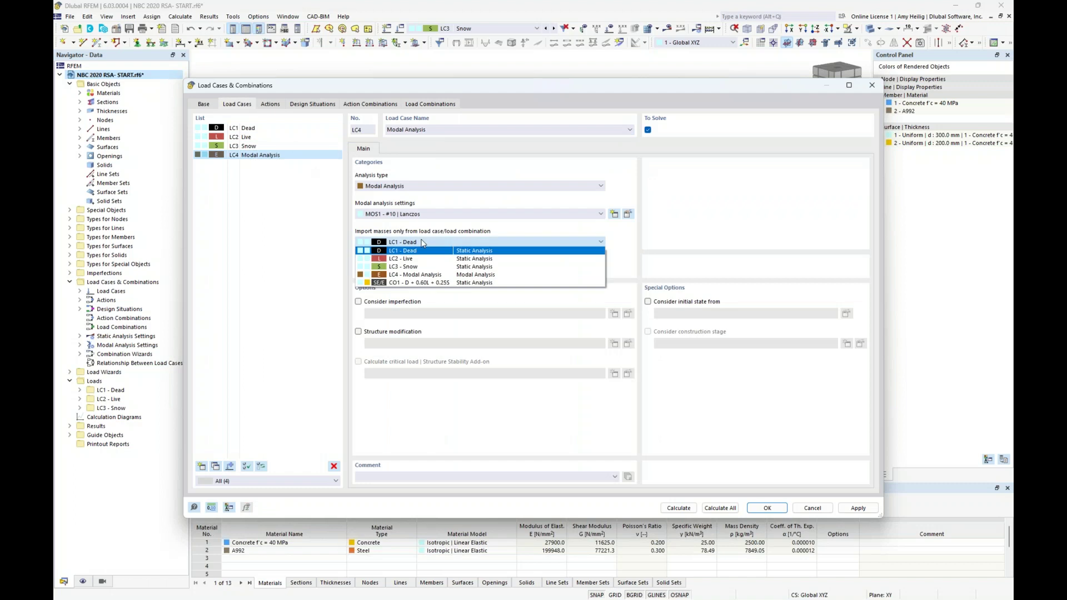
left_click(415, 284)
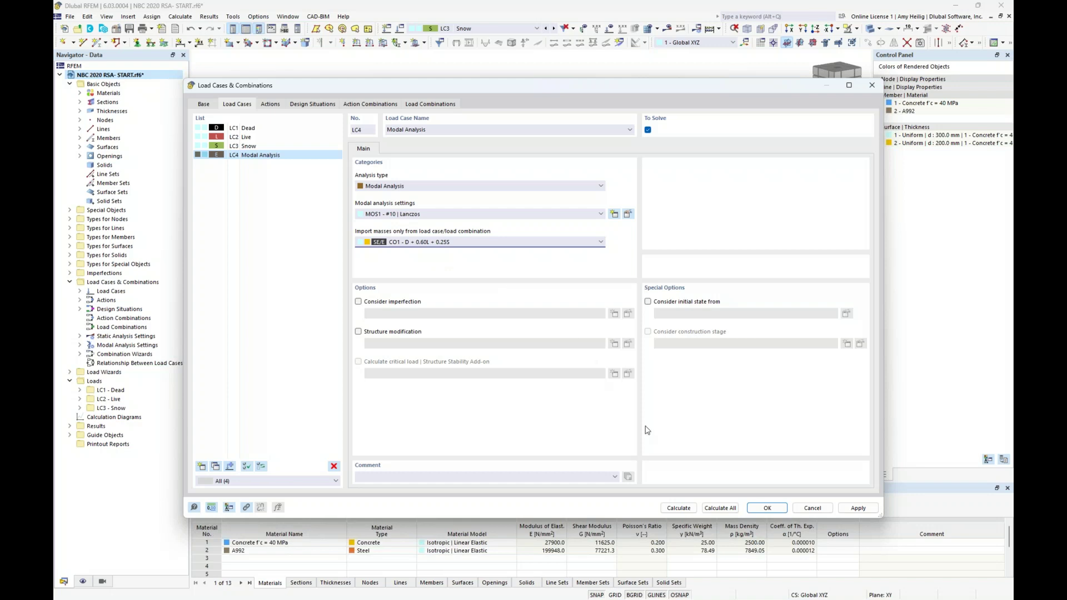
- Calculate the Modal Analysis load case and adjust the display of its mode shape results on the model
left_click(676, 507)
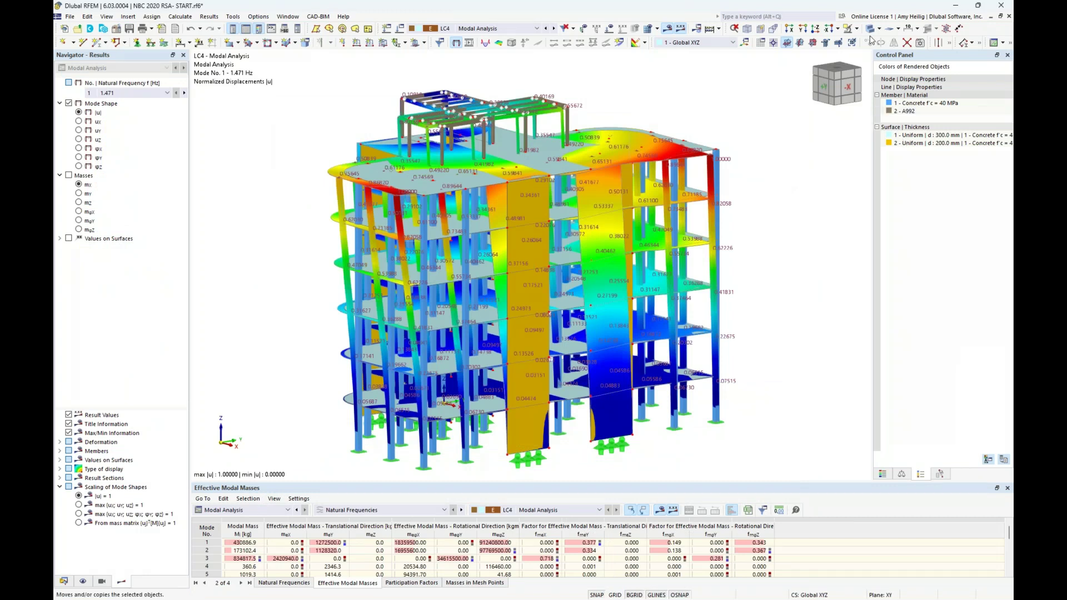
left_click(870, 31)
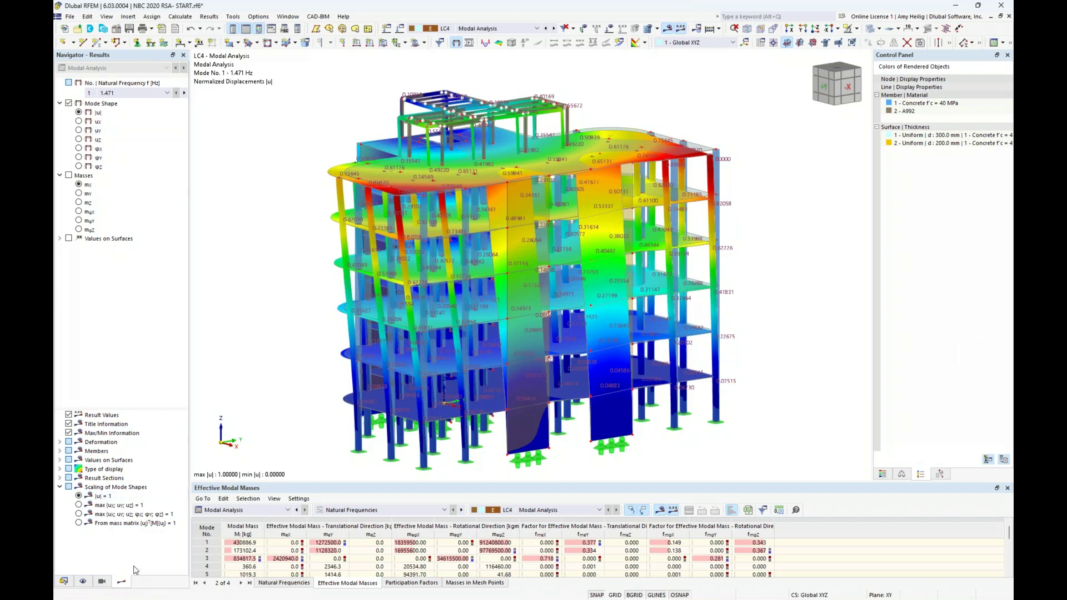
- View mode shapes 2 and 3 with the color scale, and compare the displacement-and-rotation maximum scaling with |u| = 1
left_click(166, 93)
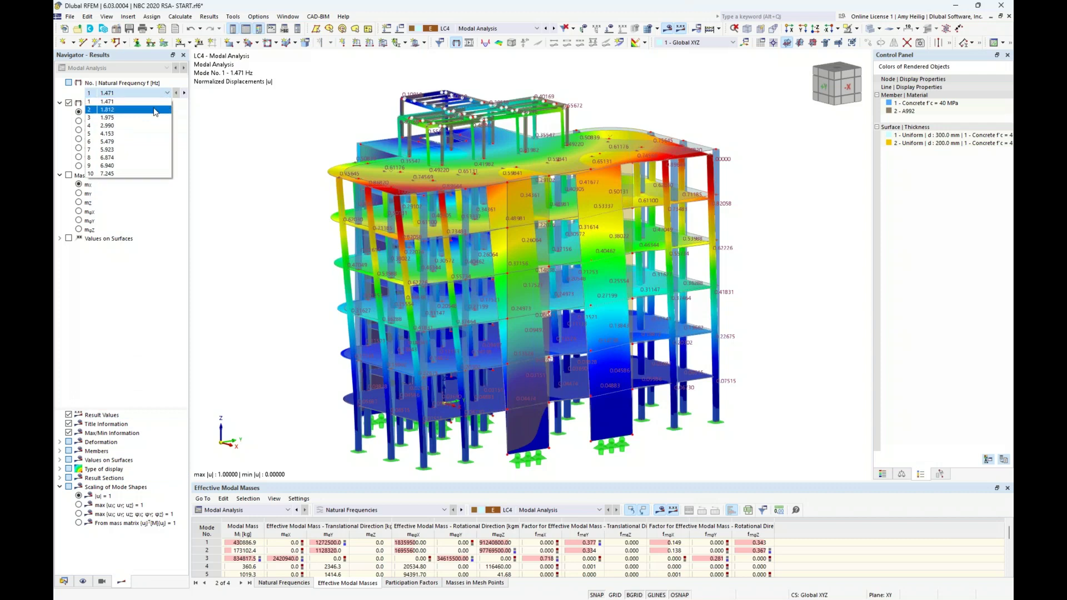
left_click(155, 110)
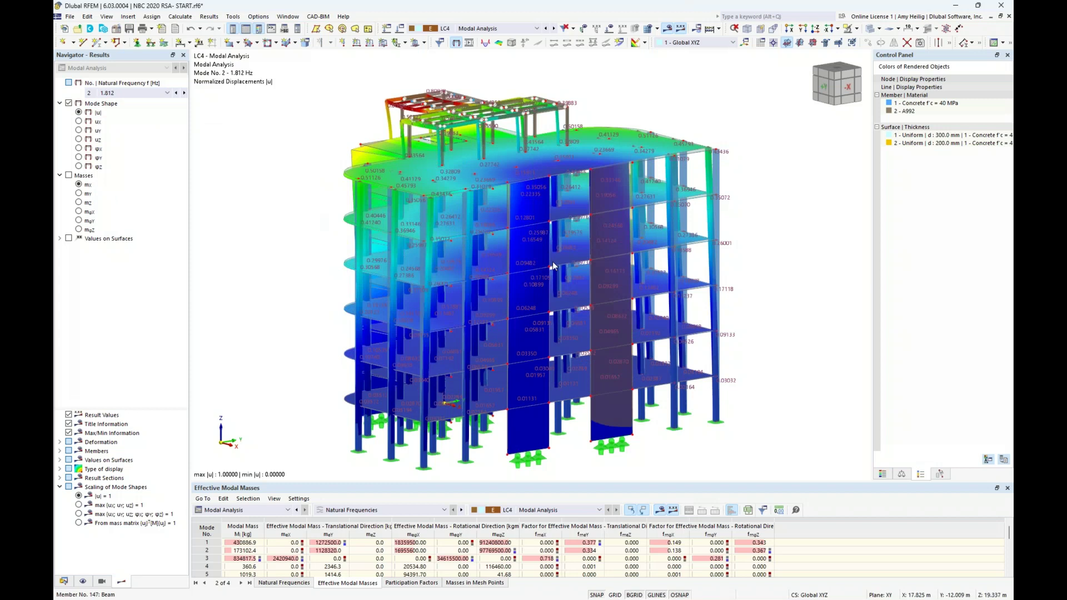
left_click(883, 474)
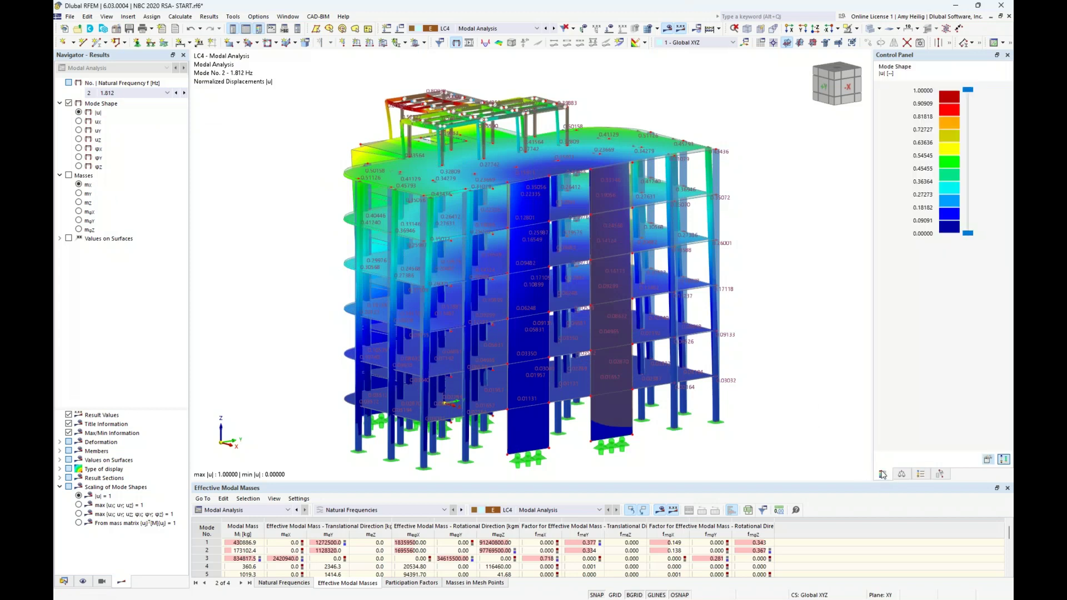
left_click(185, 94)
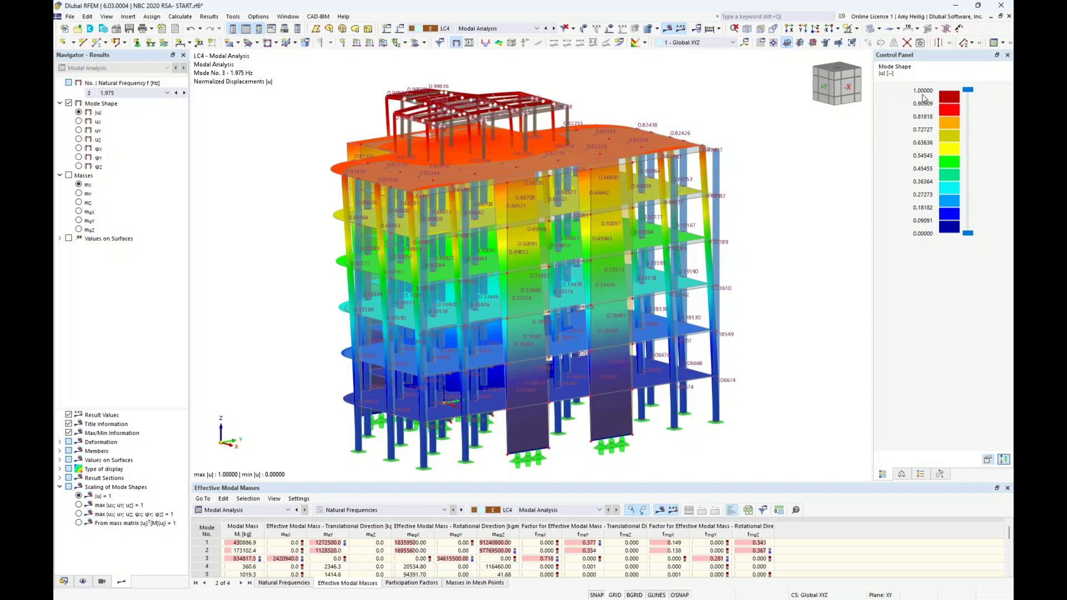
left_click(79, 514)
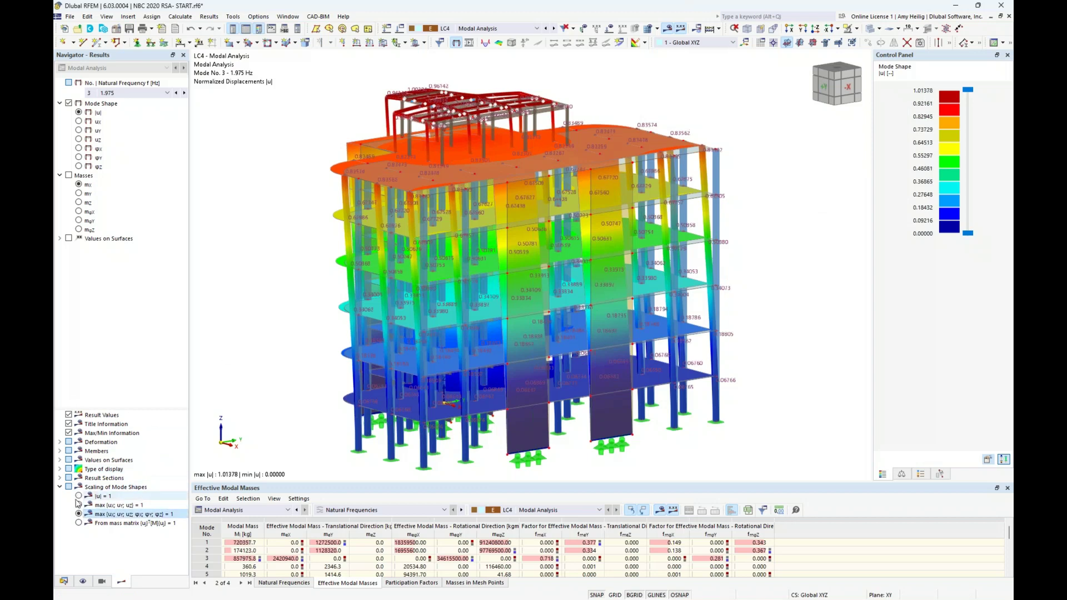
left_click(79, 496)
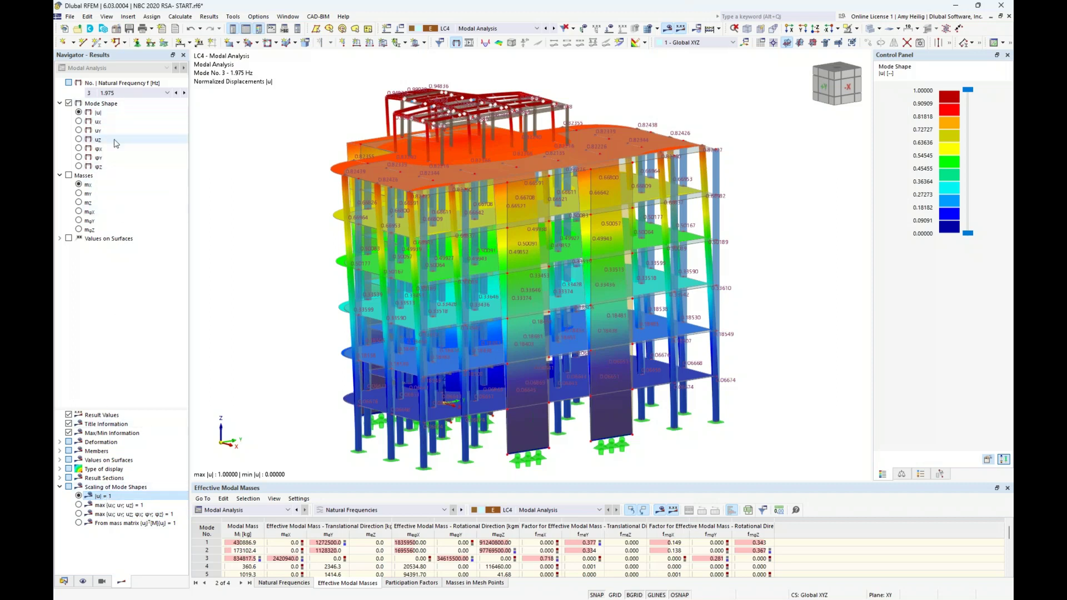
- Display the masses in translational direction mX on the wireframe model and inspect their distribution over slabs and columns
left_click(69, 176)
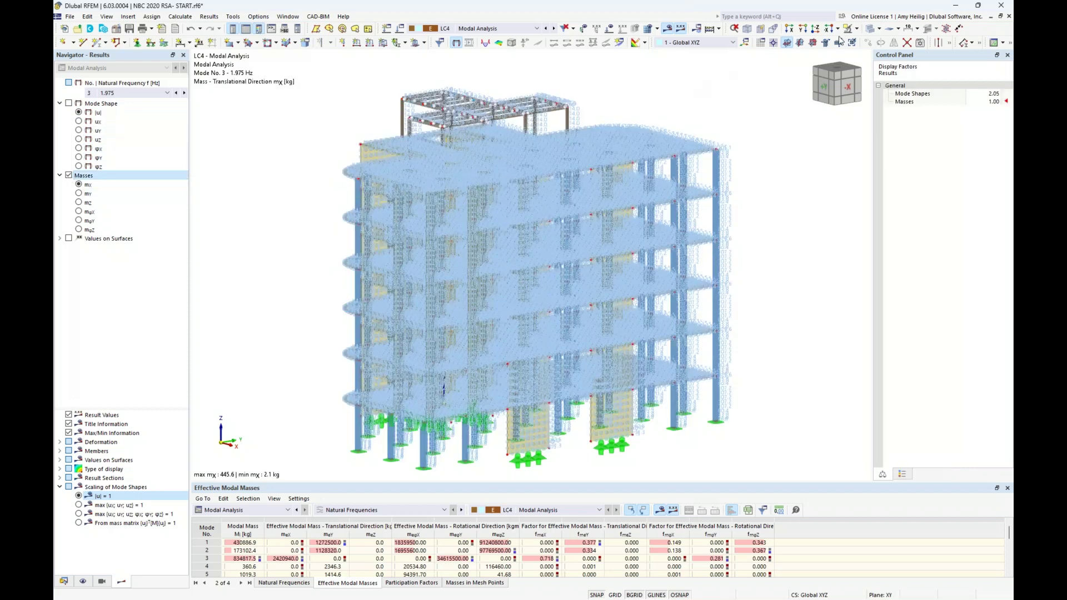
left_click(868, 31)
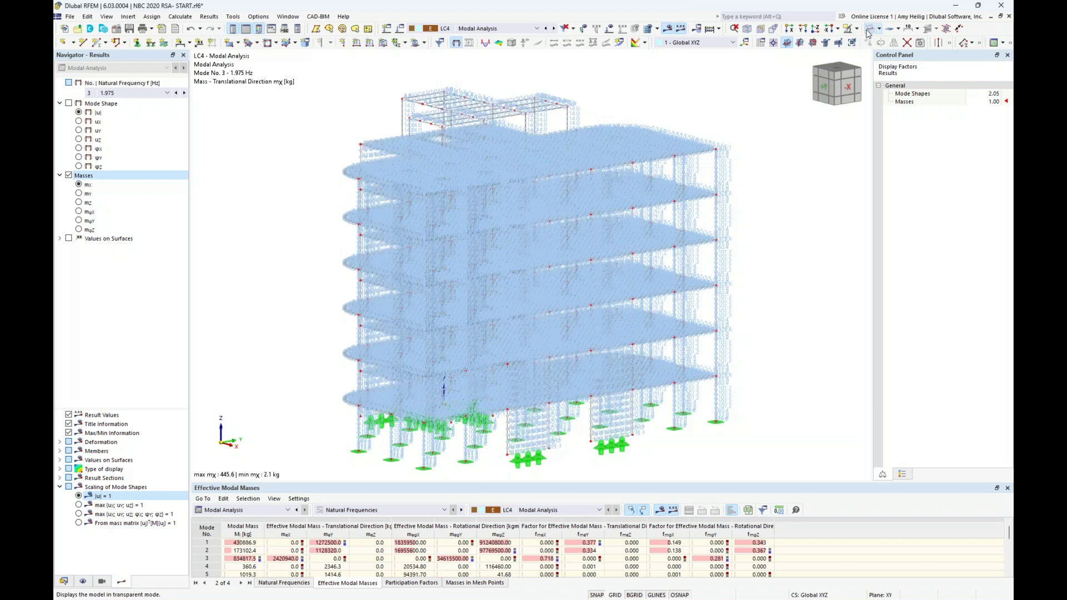
scroll(722, 183, "up", 4)
scroll(721, 183, "up", 5)
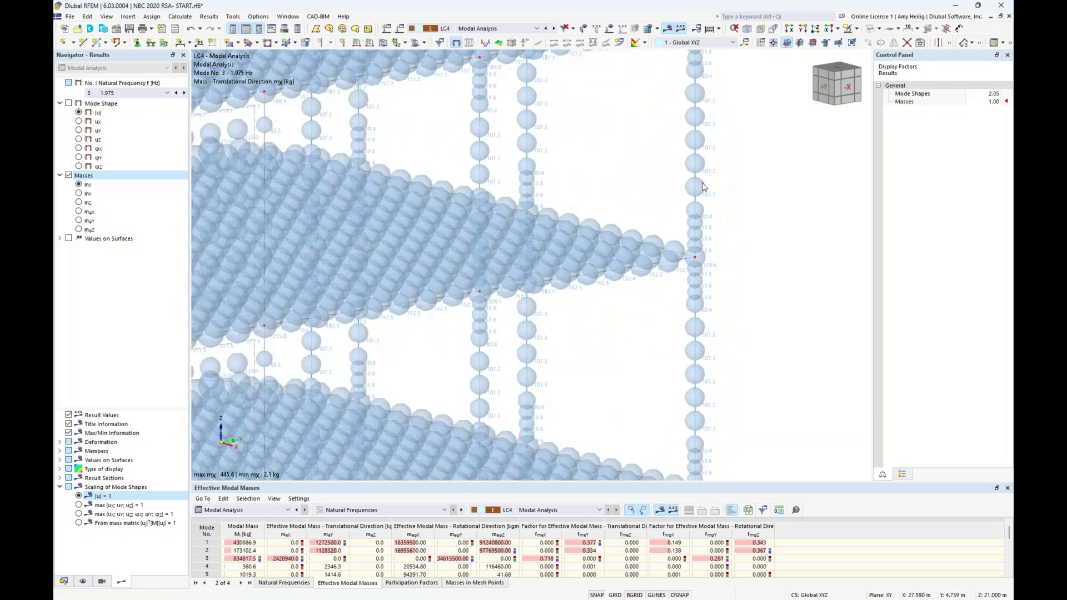
middle_click_drag(725, 207, 709, 275)
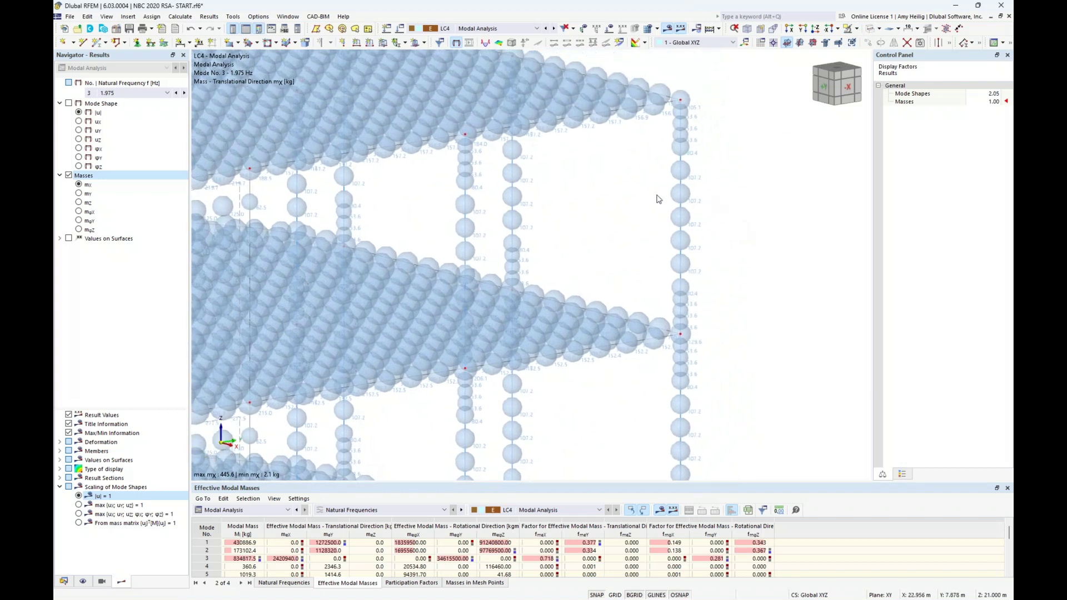
middle_click_drag(623, 232, 721, 253)
scroll(534, 235, "down", 8)
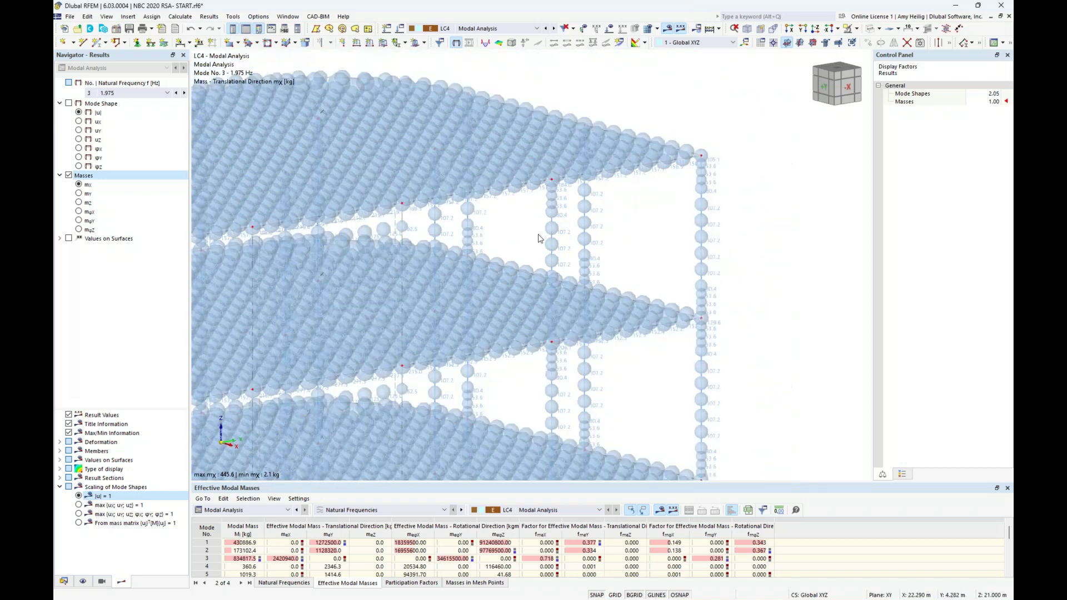
middle_click_drag(532, 265, 650, 196)
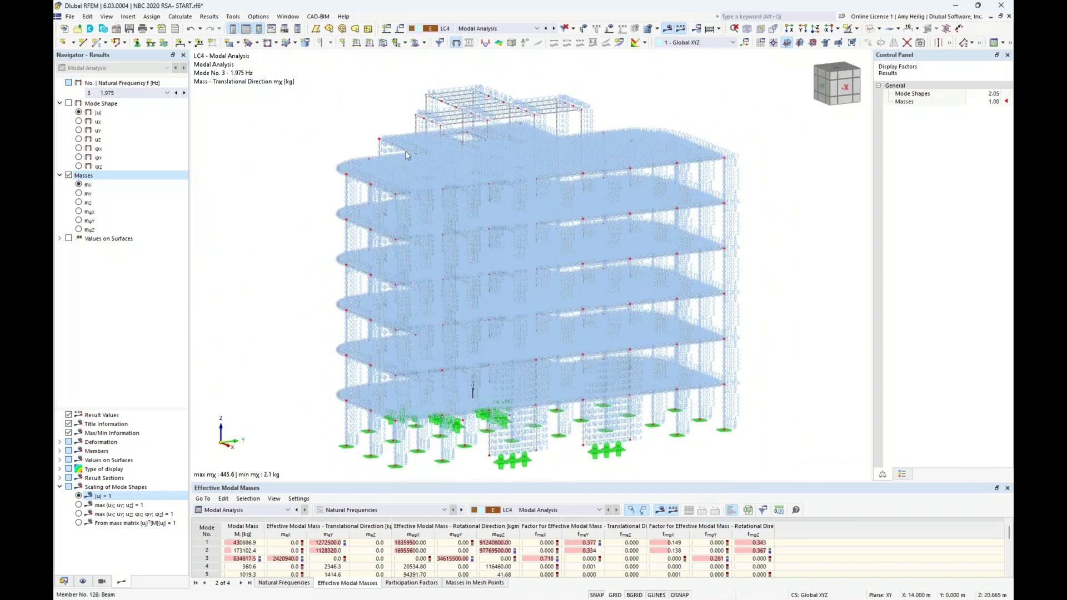
- Show the mode shape instead of the masses, and enlarge the results table to list all ten modes and their sums
left_click(70, 103)
left_click(68, 104)
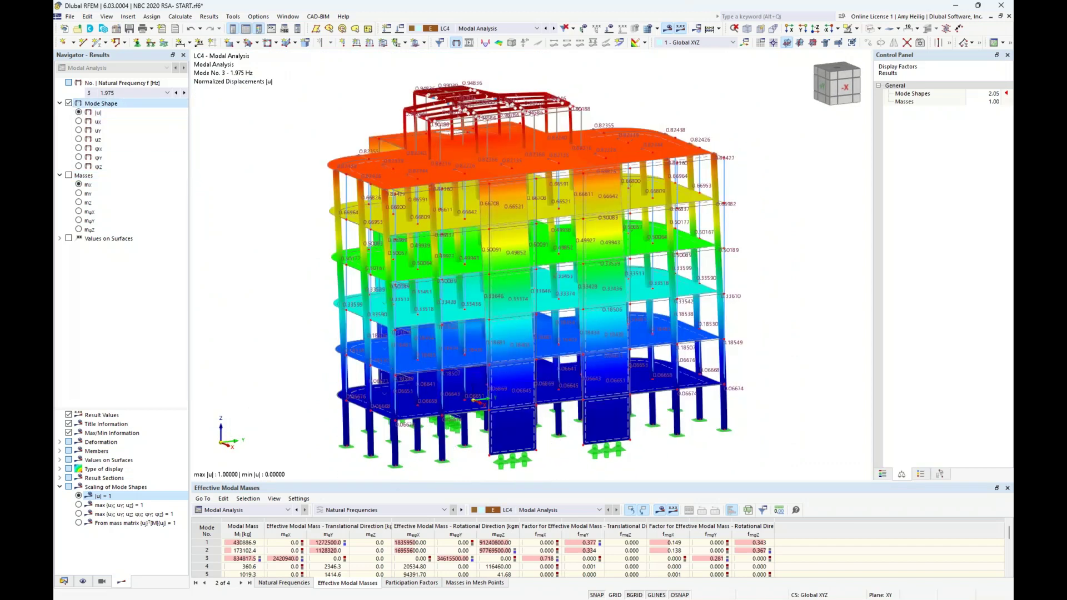
left_click_drag(395, 483, 412, 376)
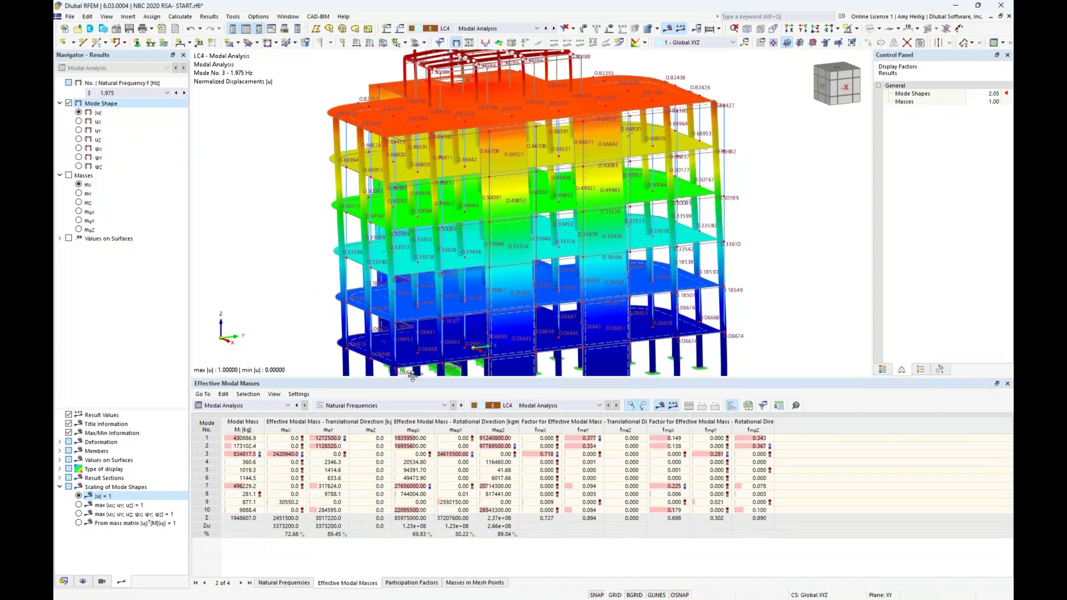
scroll(303, 247, "down", 3)
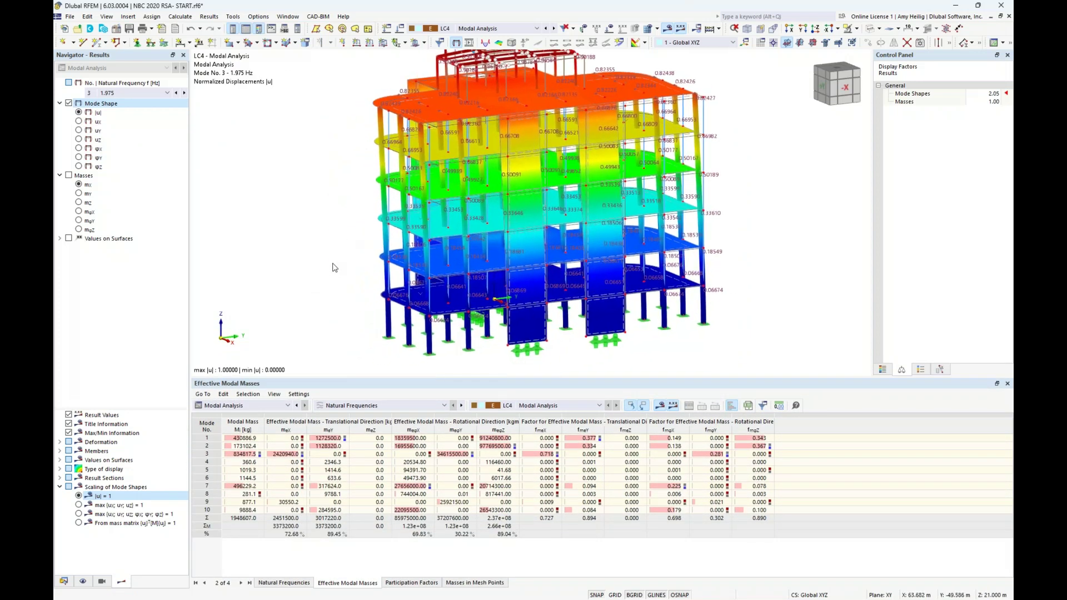
- Review the Natural Frequencies table of the modal analysis and view the mode shapes of modes 1 to 3
left_click(241, 405)
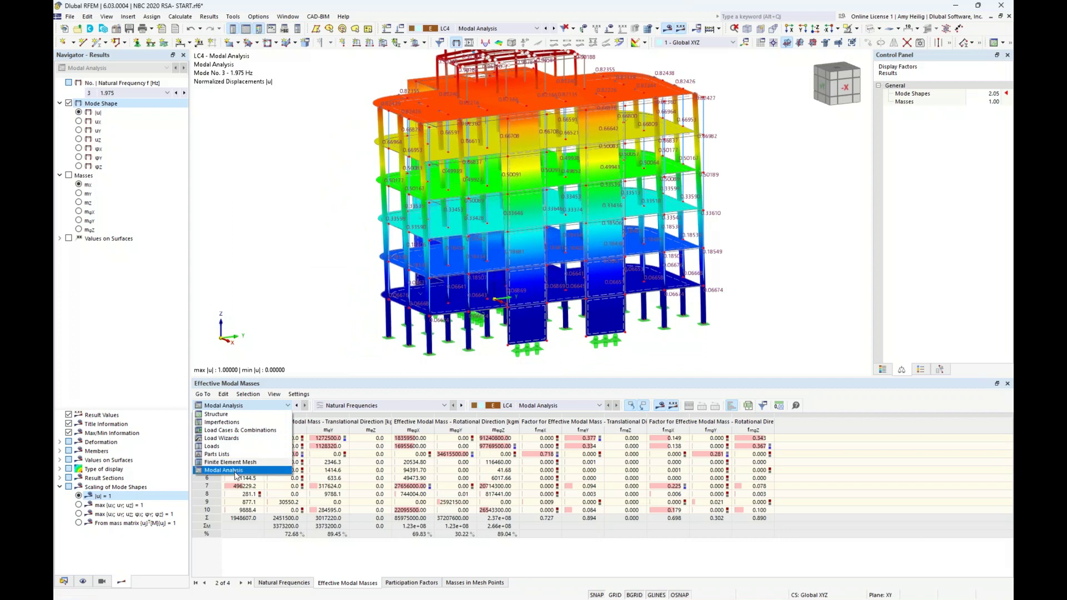
left_click(293, 565)
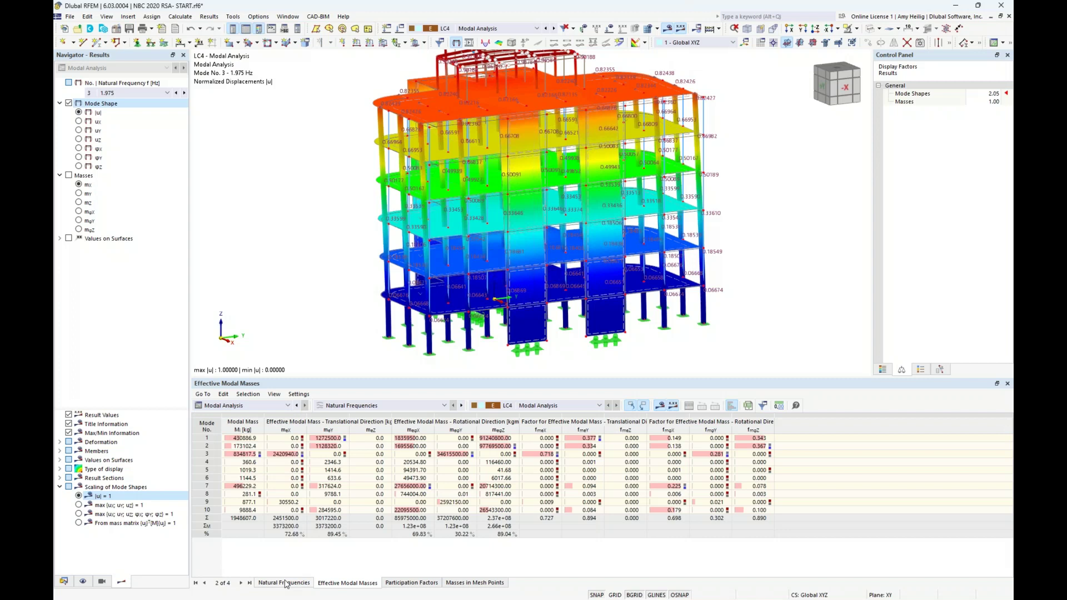
left_click(283, 583)
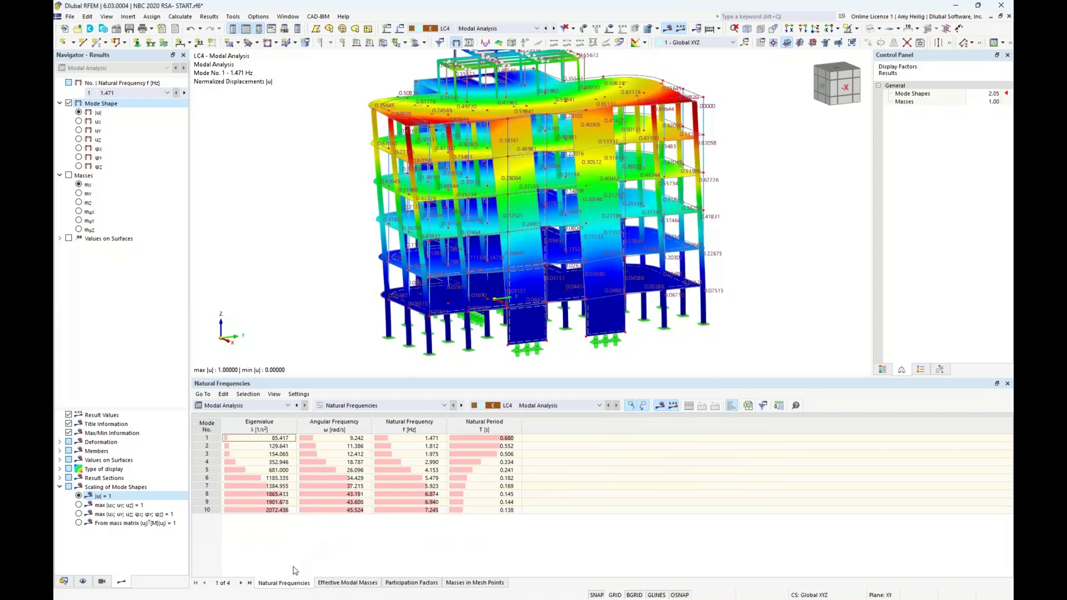
left_click(266, 439)
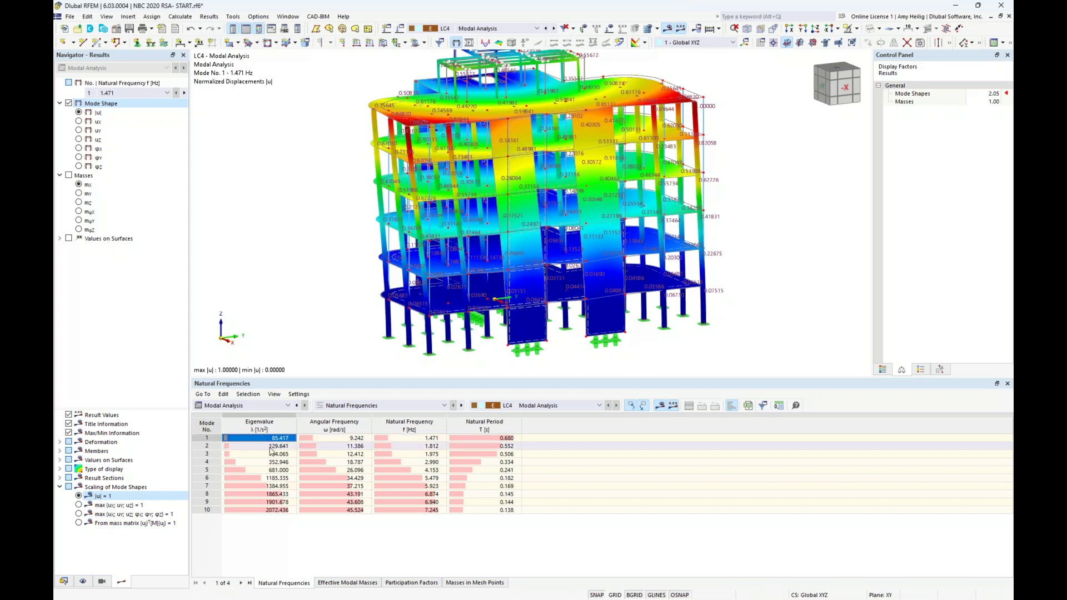
left_click(271, 446)
left_click(270, 454)
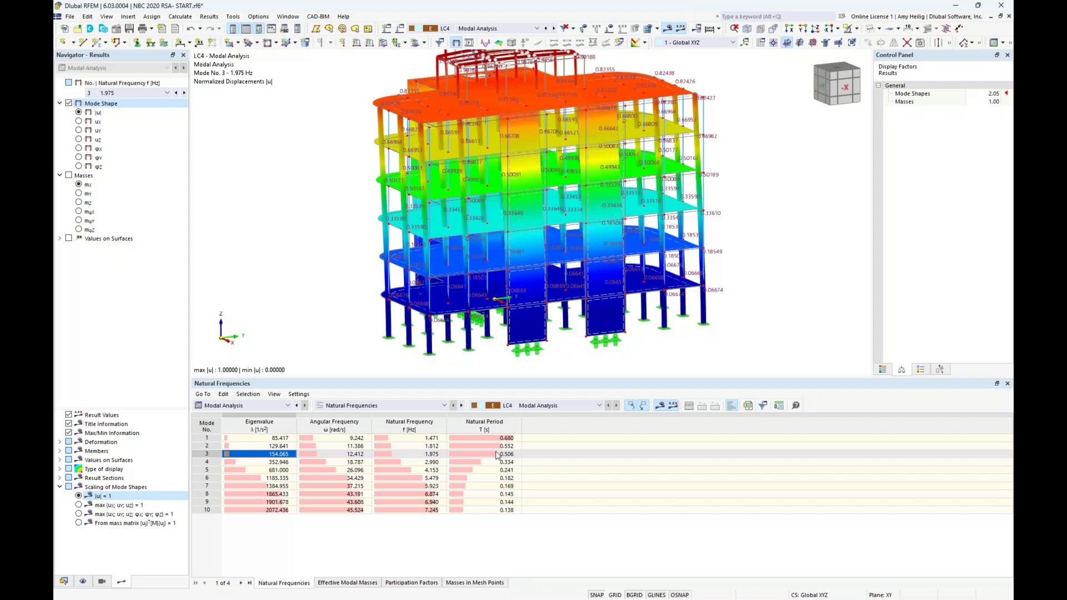
- Examine the effective modal masses, checking the Y-direction value of mode 1 and the X-direction value of mode 3
left_click(353, 583)
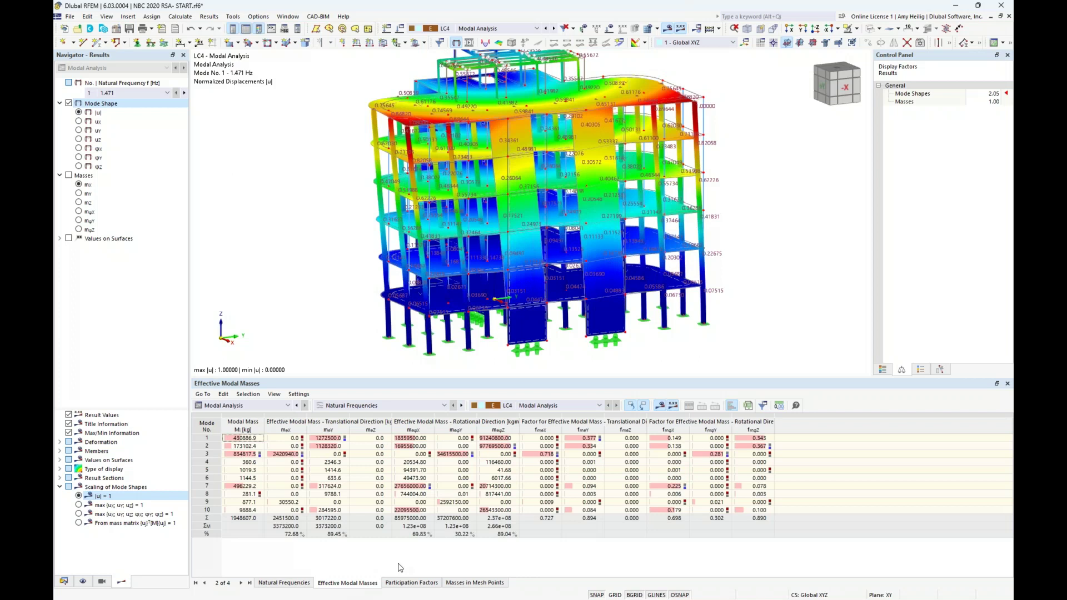
left_click(328, 441)
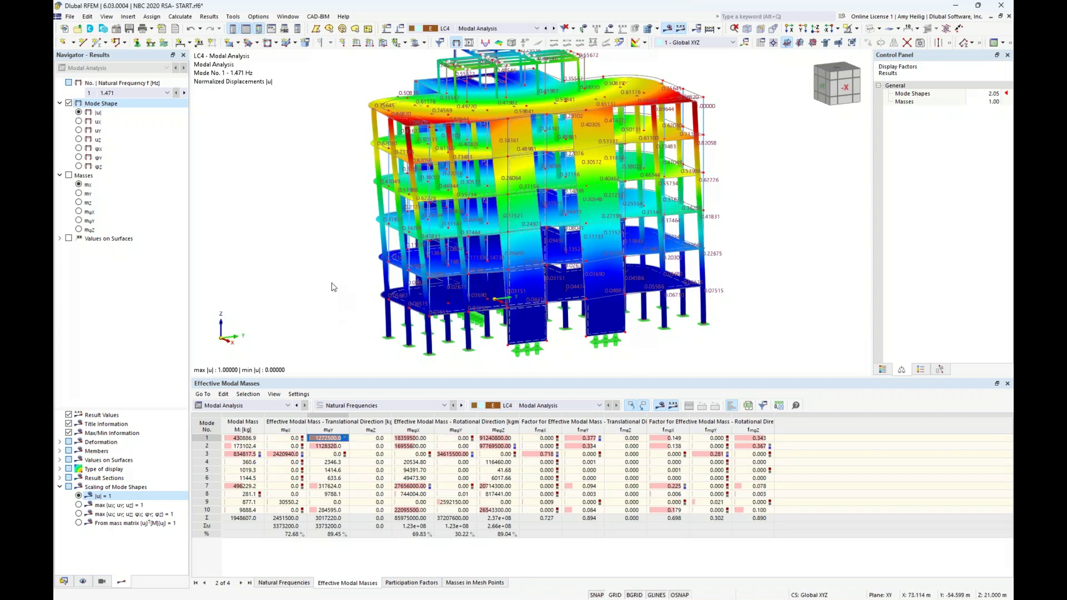
left_click(290, 455)
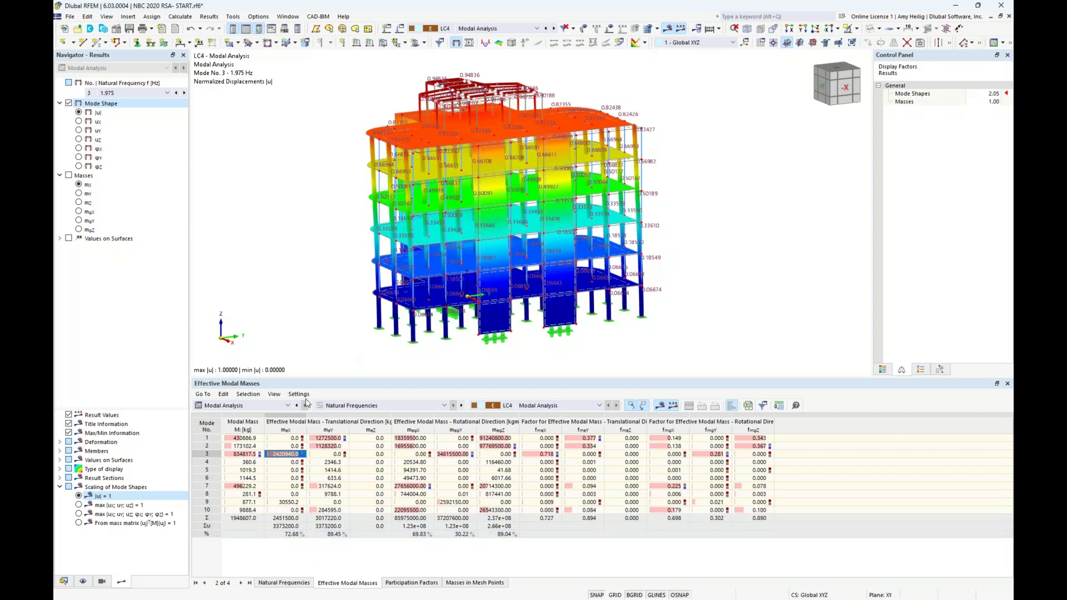
- Inspect the deformation of the rooftop steel frame in modes 4, 5 and 6 from the effective modal masses table
left_click(275, 462)
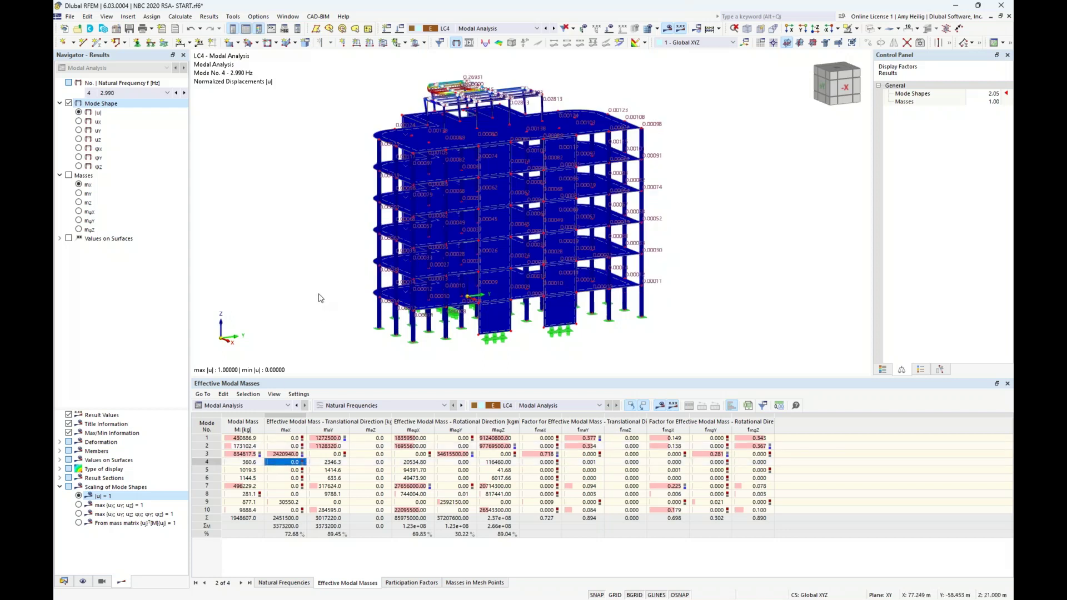
middle_click_drag(301, 237, 339, 261, "ctrl")
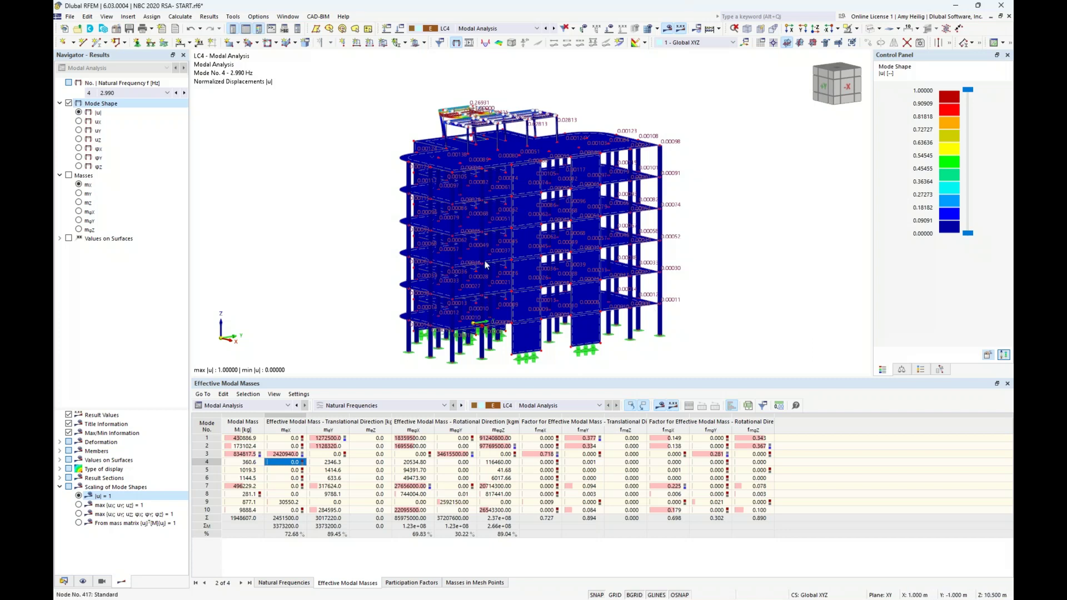
scroll(467, 123, "up", 5)
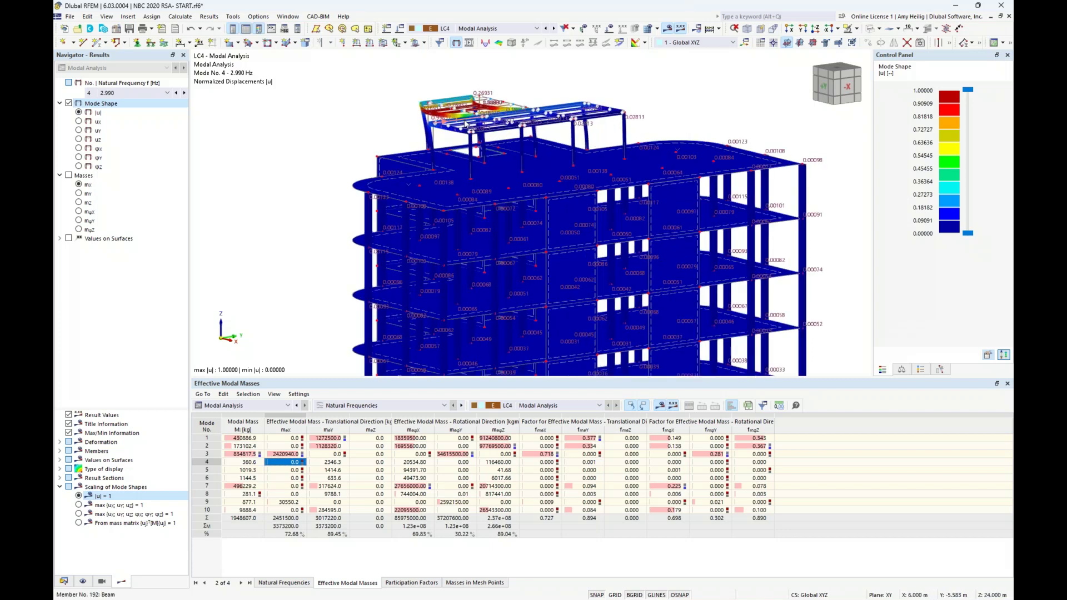
middle_click_drag(374, 146, 413, 132)
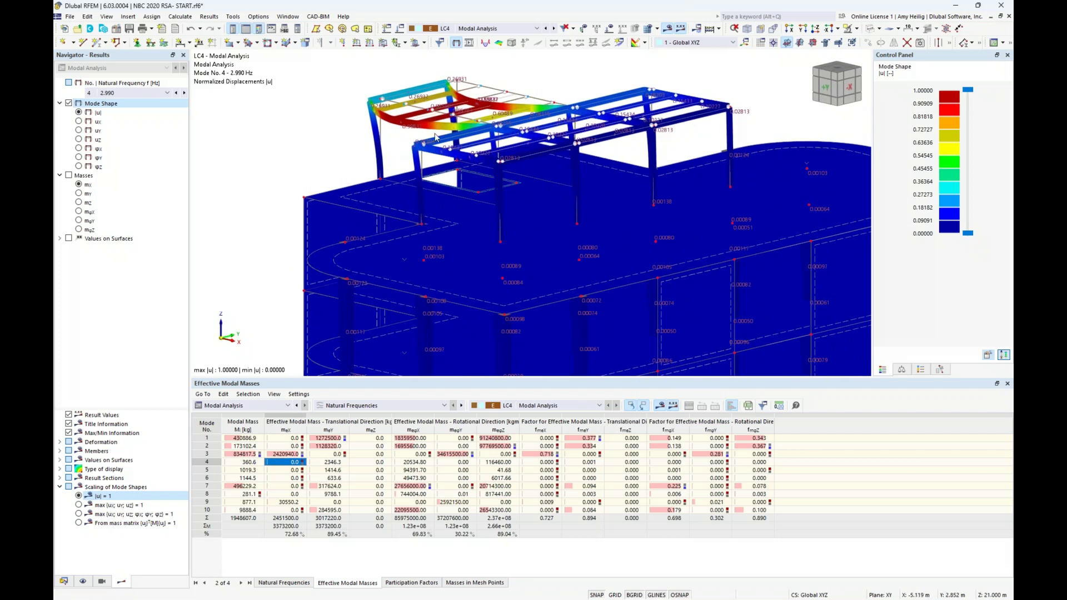
left_click(284, 471)
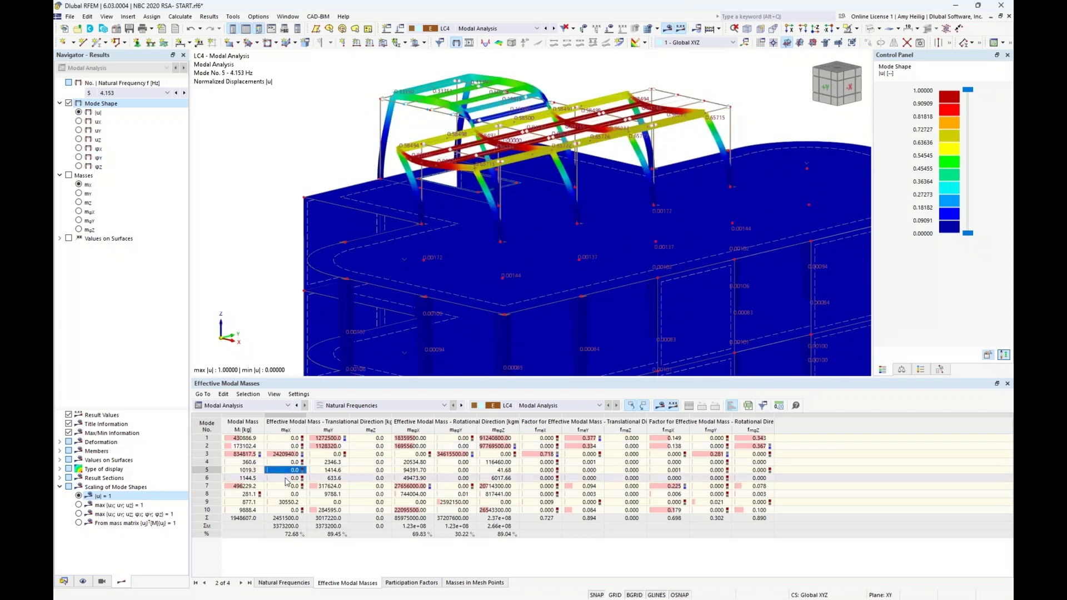
left_click(286, 478)
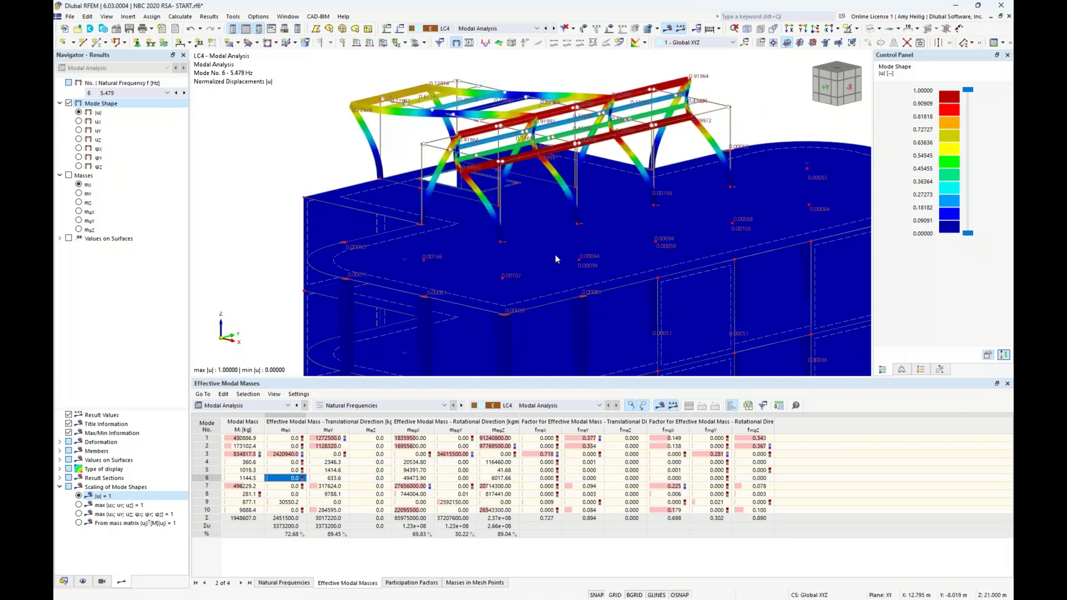
scroll(605, 143, "down", 5)
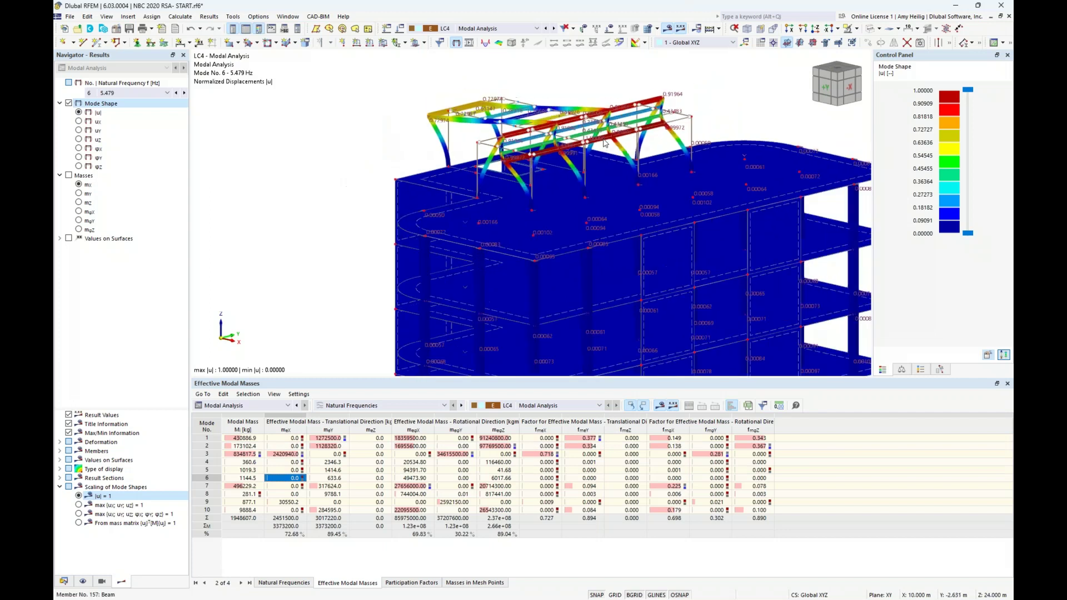
middle_click_drag(589, 302, 437, 251)
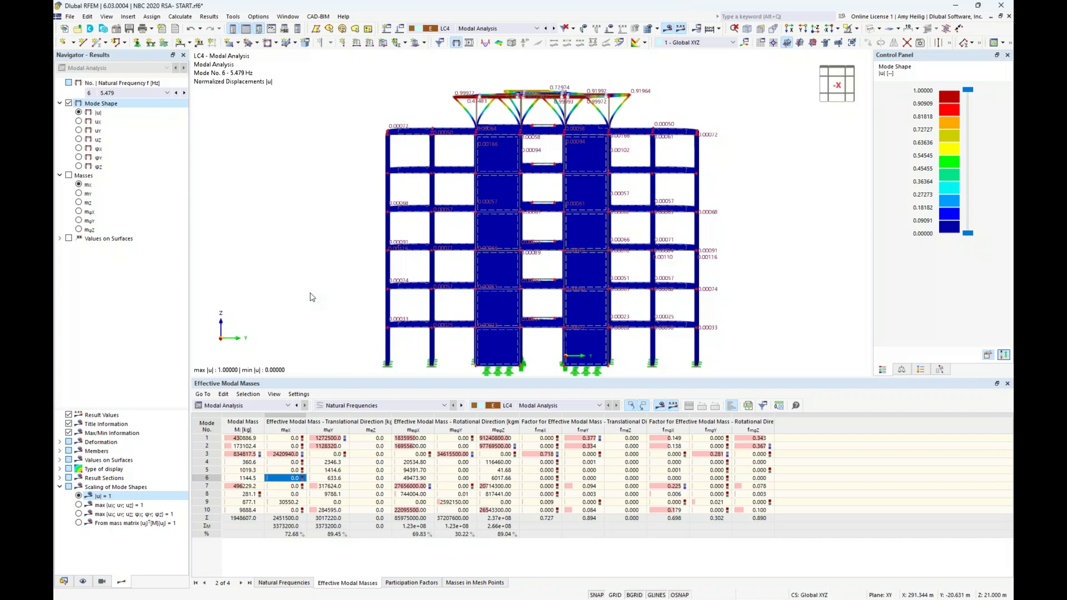
- Switch the mass neglection to User-Defined in the modal analysis settings MOS1 of load case LC4
left_click(400, 29)
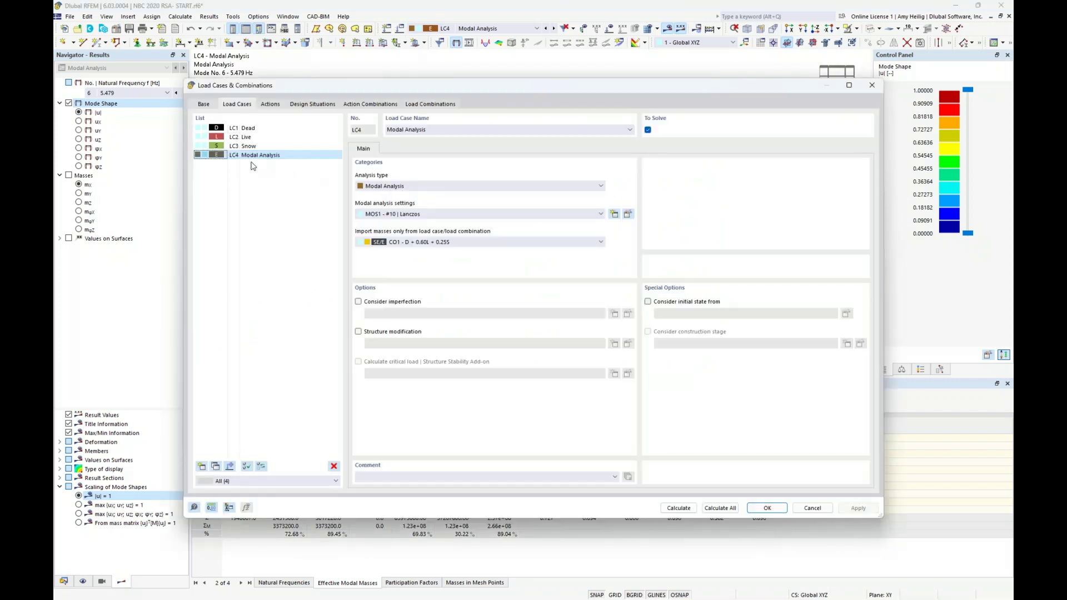
left_click(628, 215)
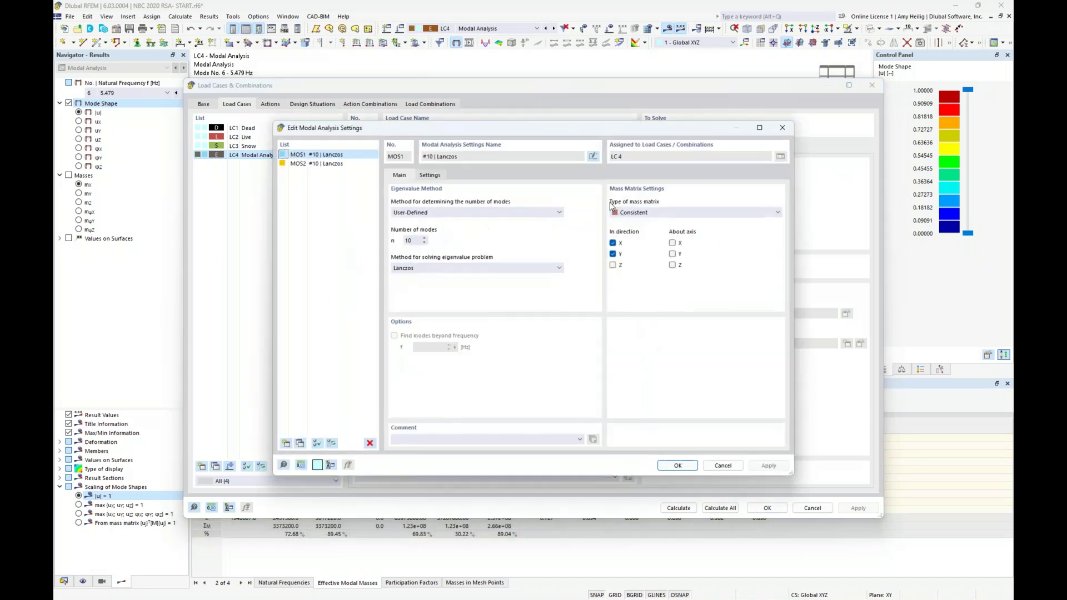
left_click(438, 177)
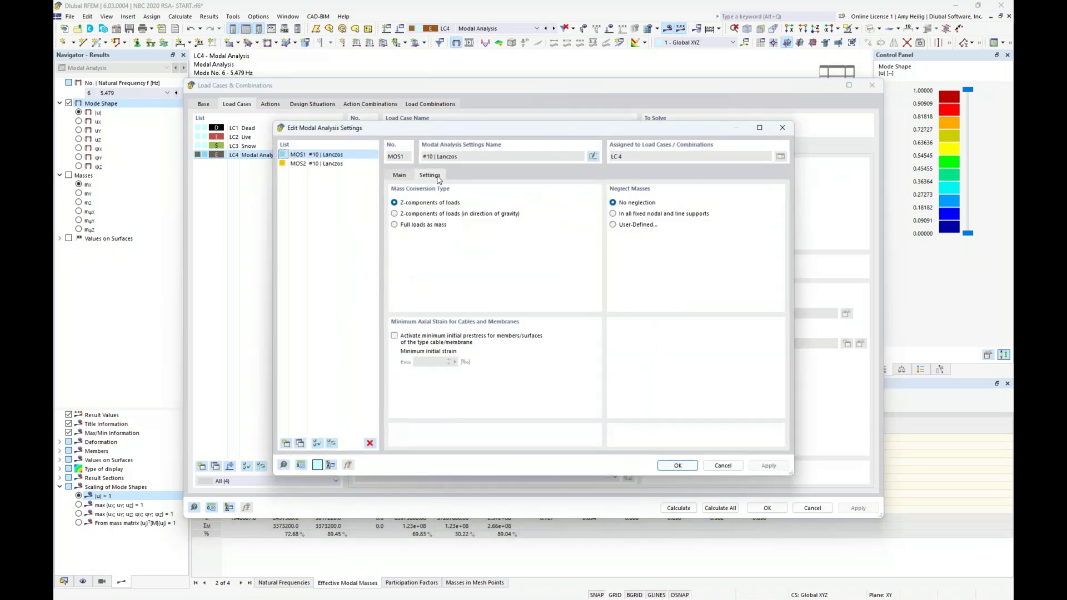
left_click(613, 225)
- Add a Member entry to the list of objects whose masses are neglected in MOS1
left_click(474, 177)
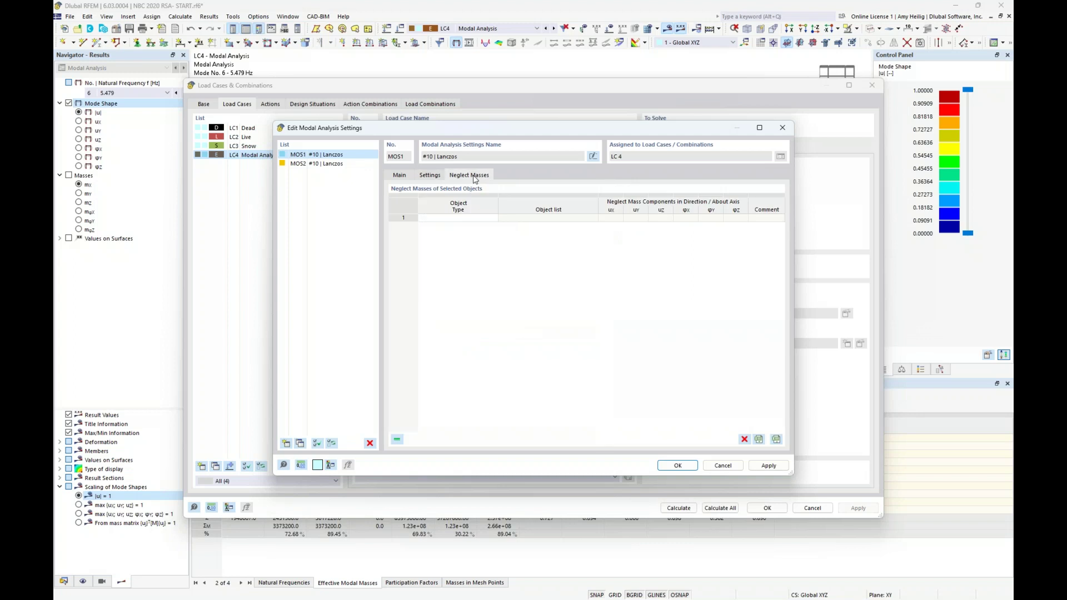
left_click(477, 219)
left_click(493, 219)
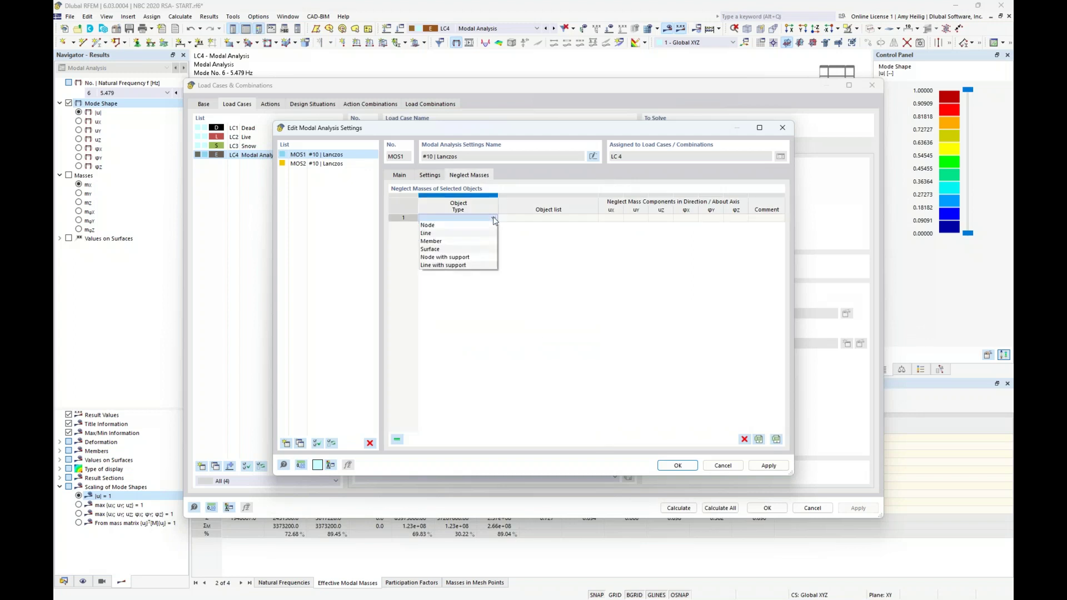
left_click(481, 243)
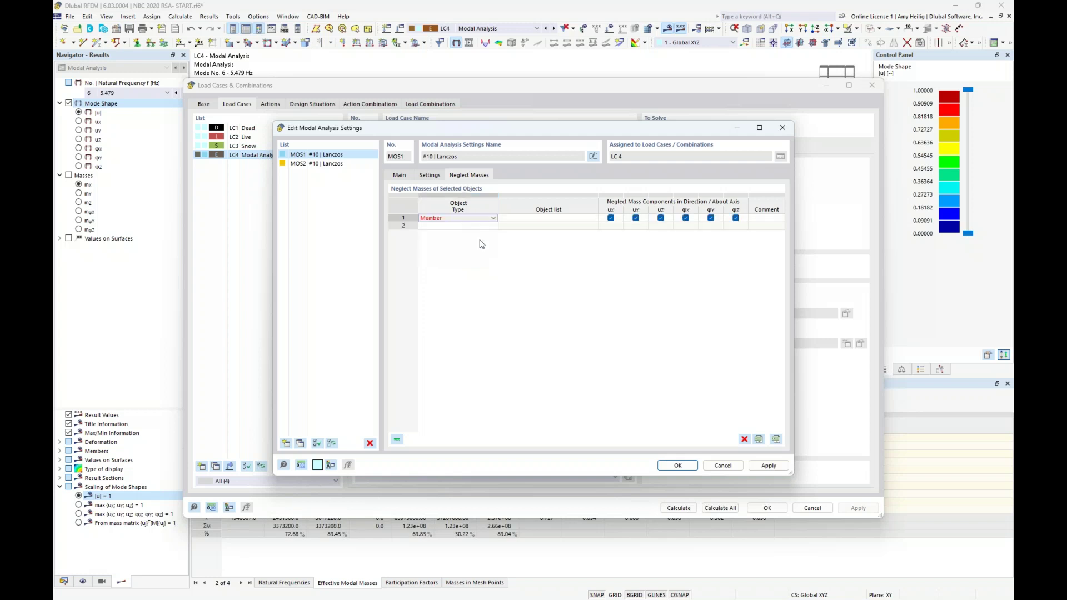
- Assign all members of the rooftop steel frame to the neglected masses entry, and save the settings, accepting the deletion of results
left_click(556, 217)
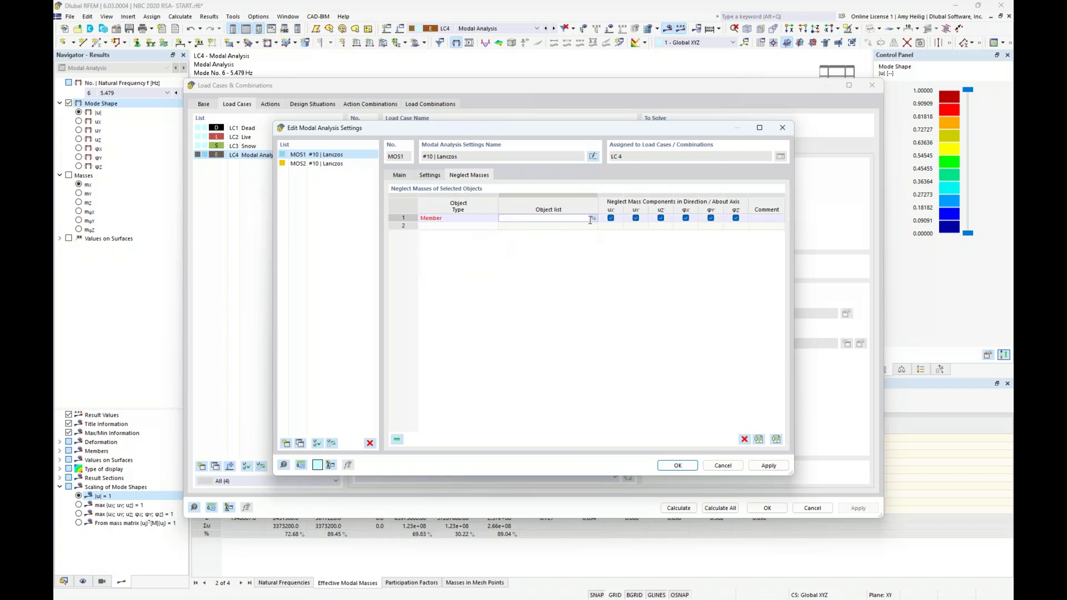
left_click(592, 218)
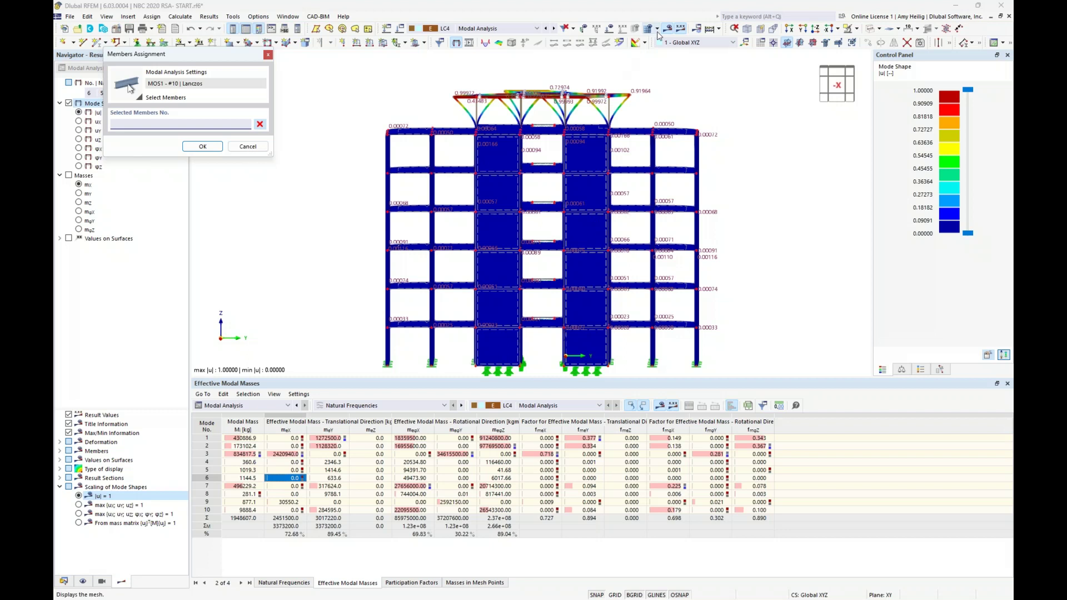
left_click(670, 29)
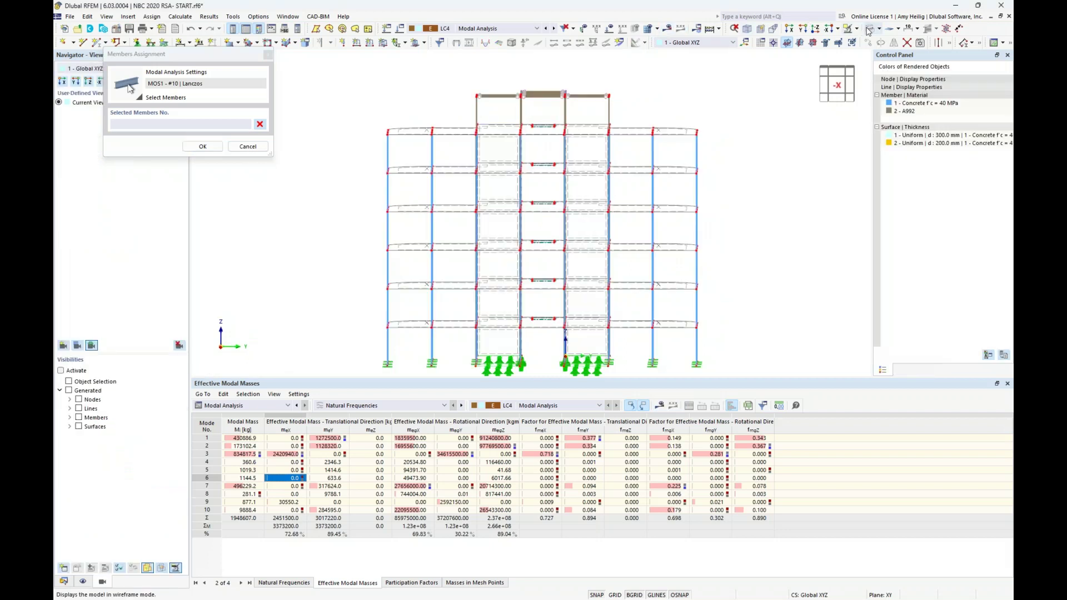
left_click(864, 30)
scroll(554, 103, "up", 5)
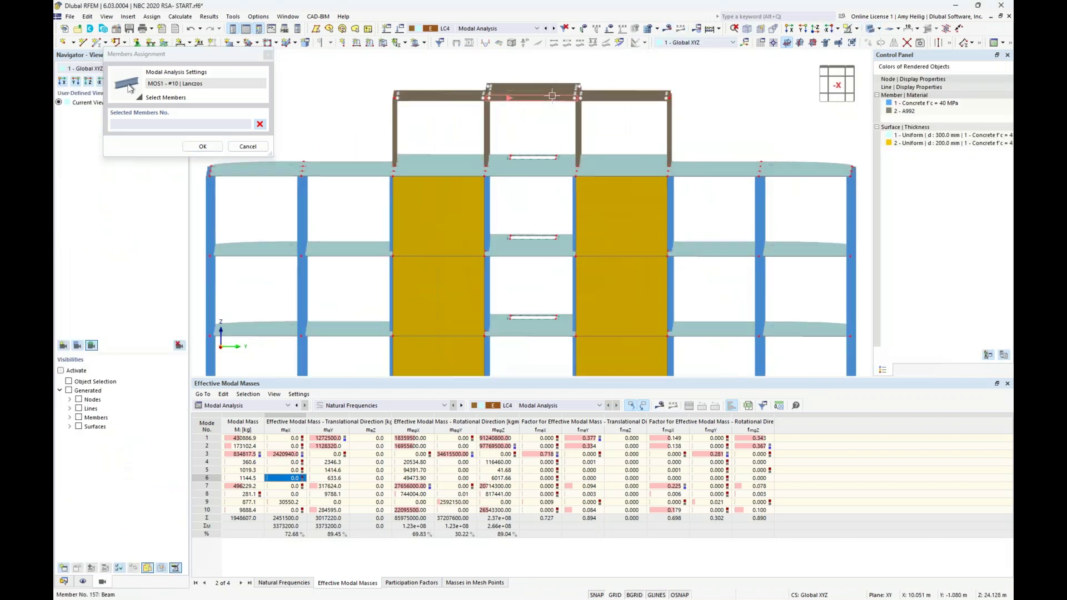
middle_click_drag(624, 152, 652, 202)
left_click_drag(795, 199, 326, 93)
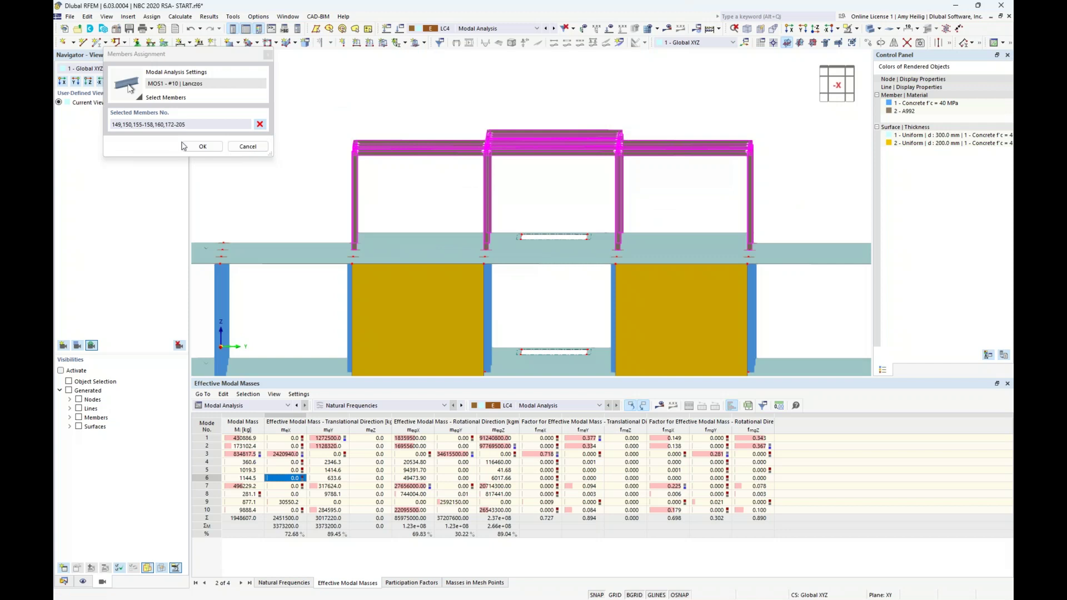
left_click(202, 146)
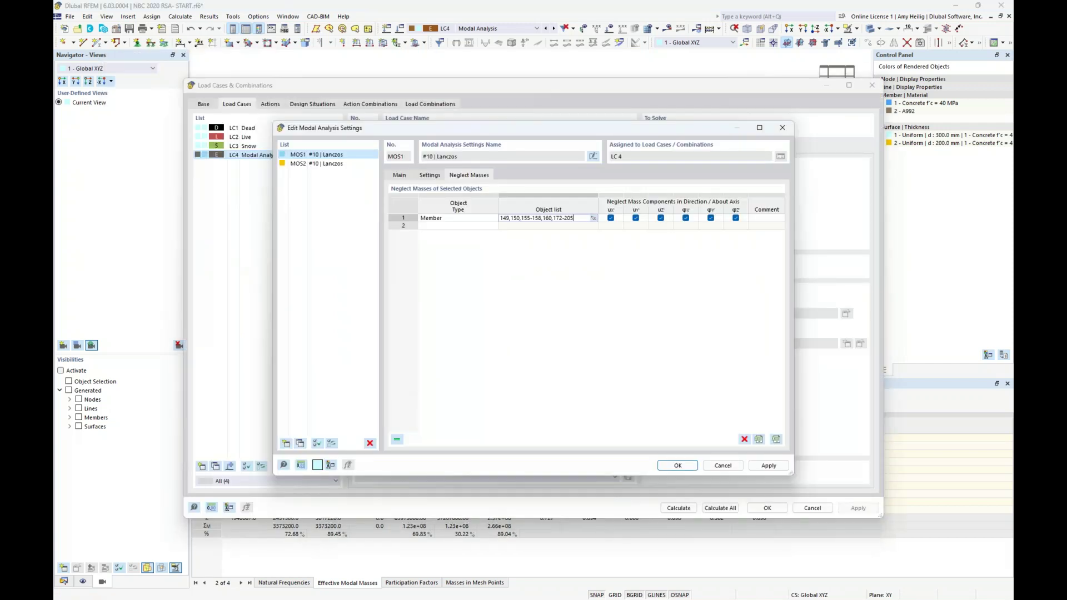
left_click(676, 466)
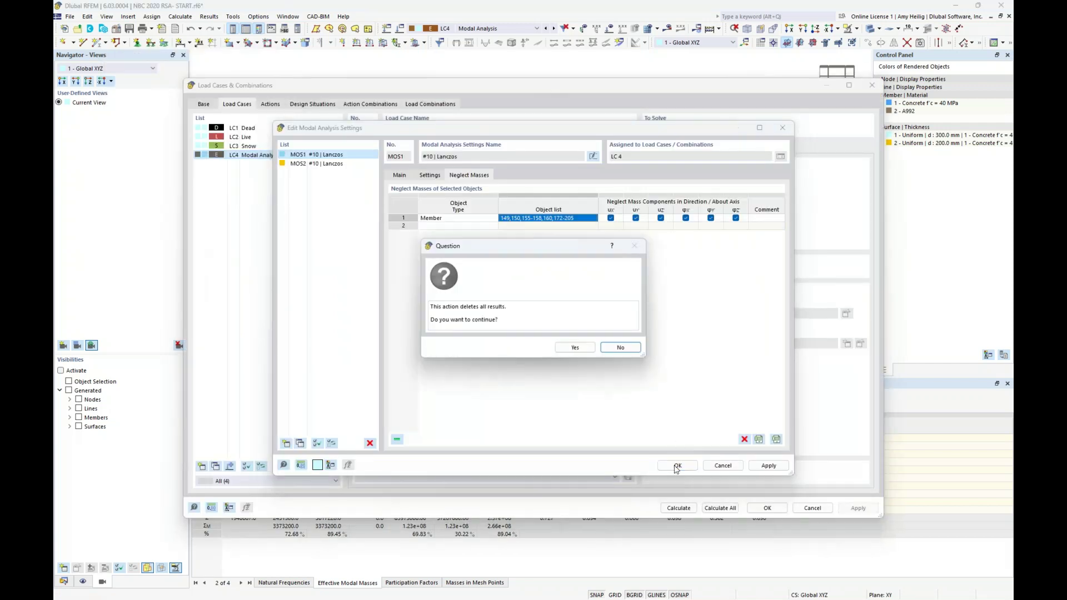
left_click(578, 348)
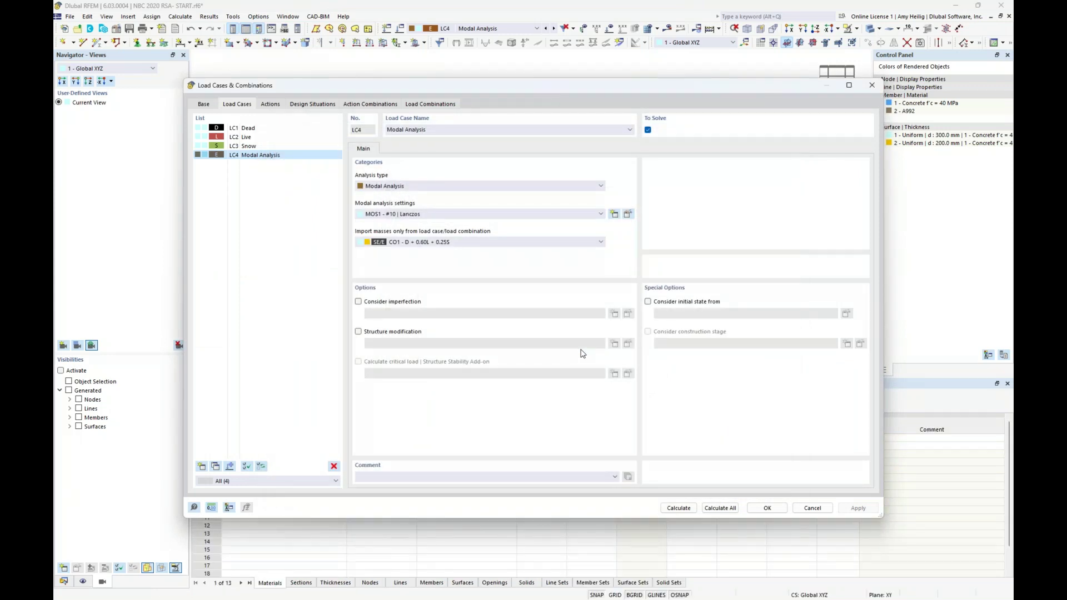
left_click(762, 507)
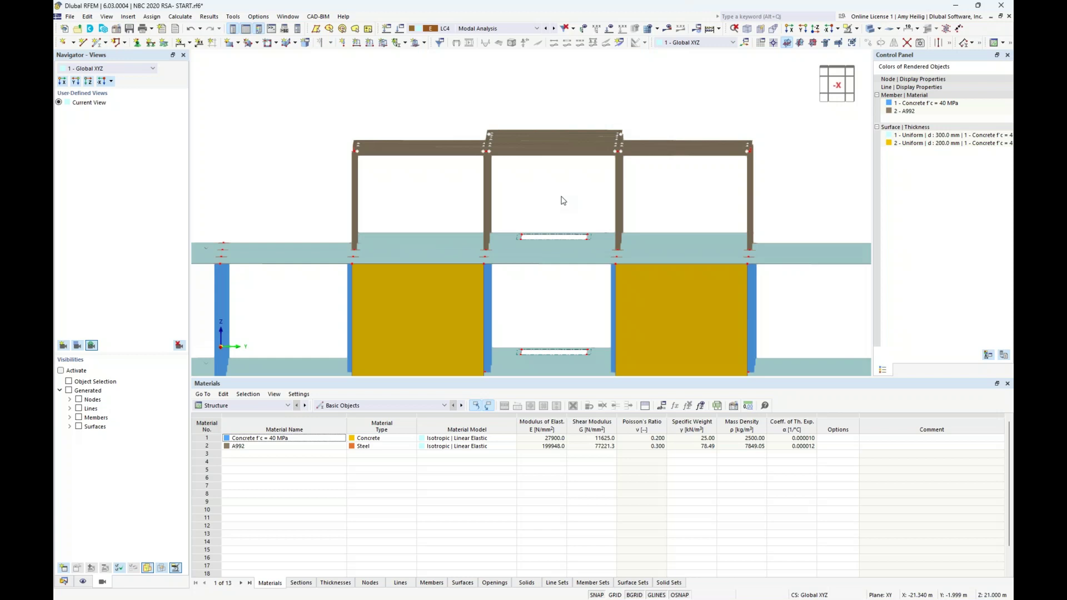
- Look up the mass of the rooftop steel frame members and create a new node at their center of gravity
left_click_drag(798, 204, 313, 94)
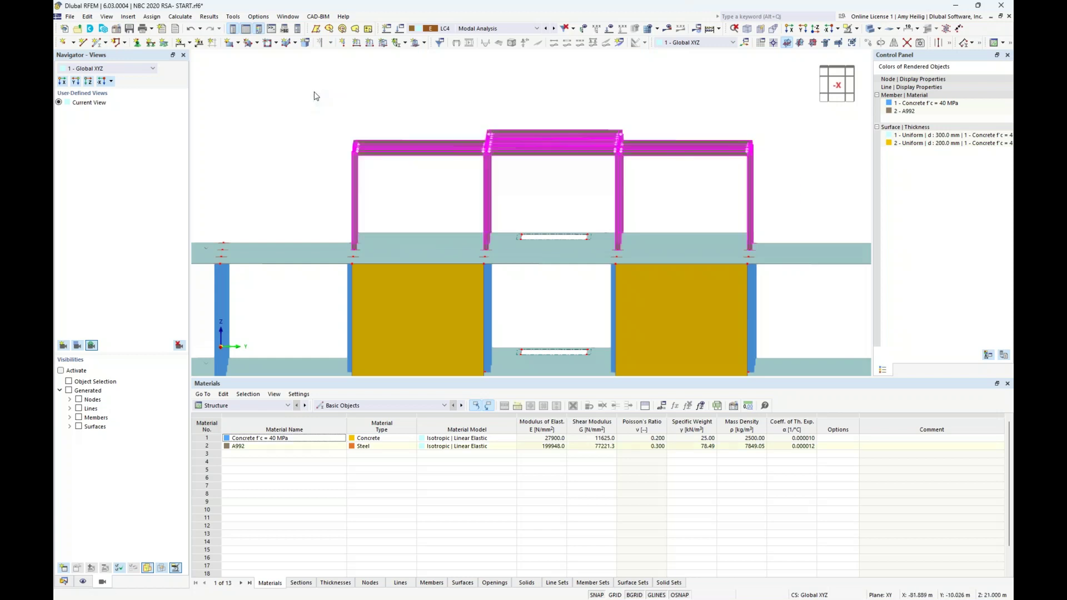
right_click(527, 149)
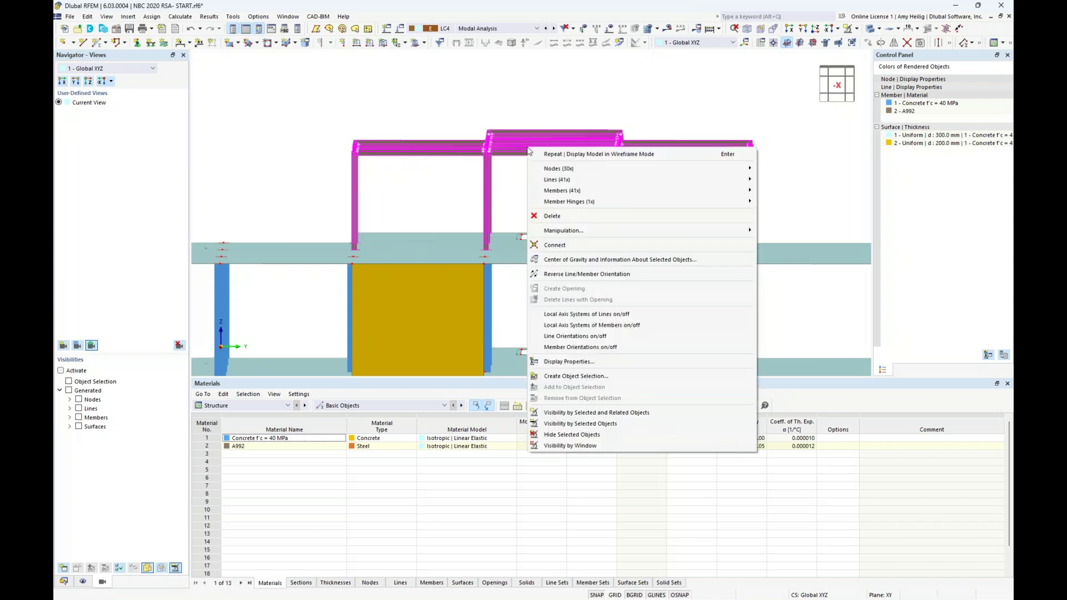
left_click(585, 261)
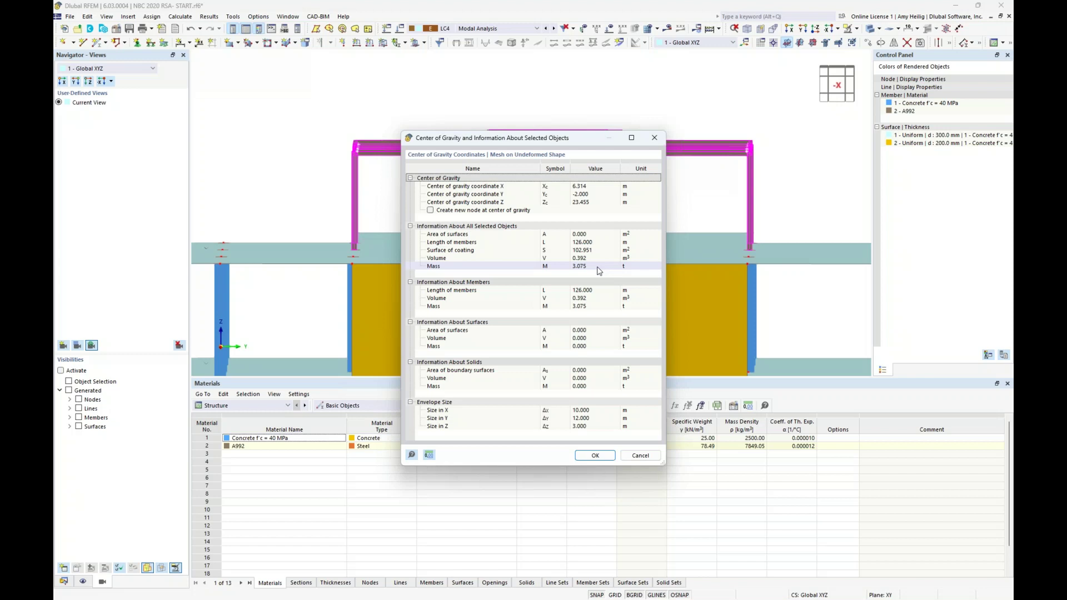
left_click(430, 211)
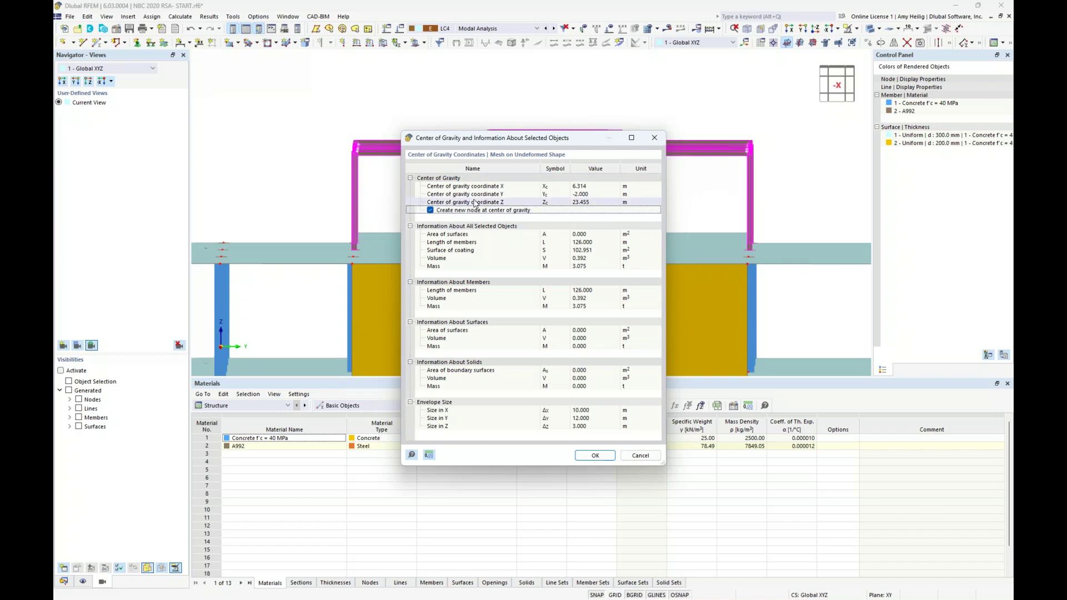
left_click_drag(507, 144, 522, 258)
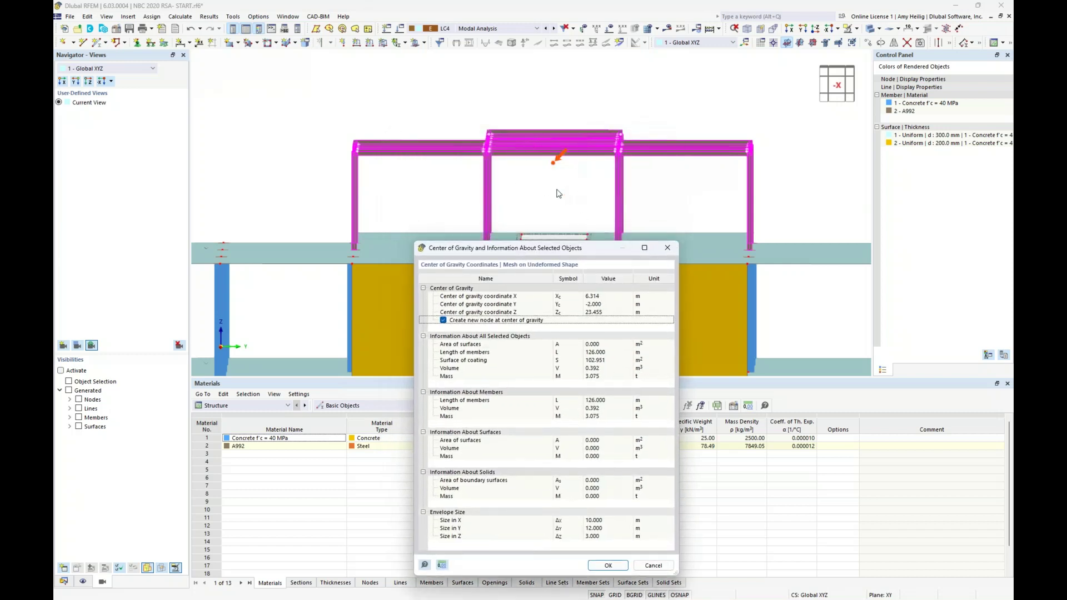
left_click_drag(554, 250, 553, 148)
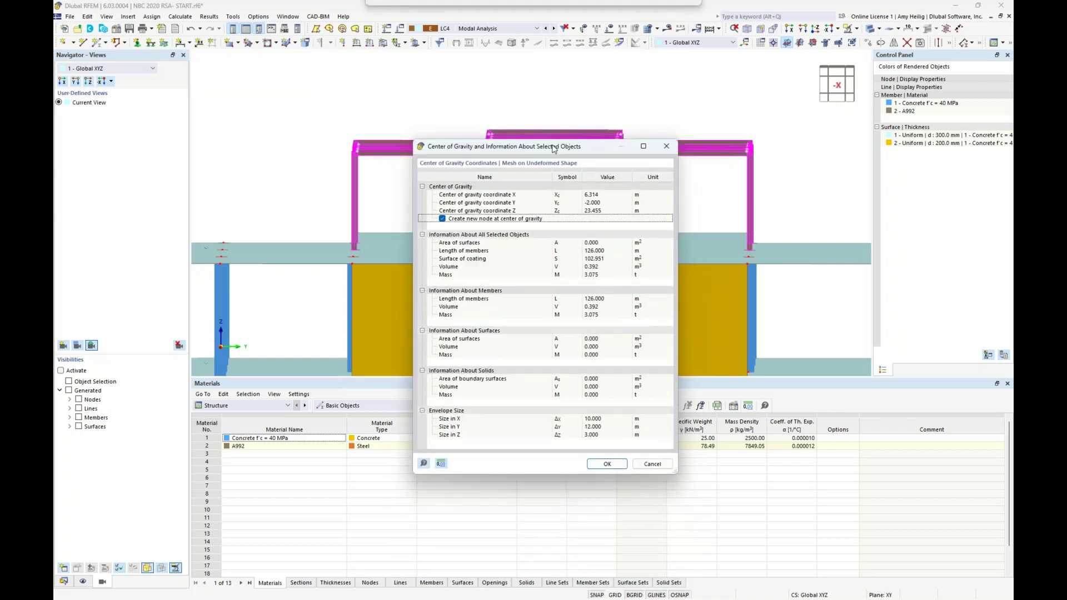
left_click(605, 463)
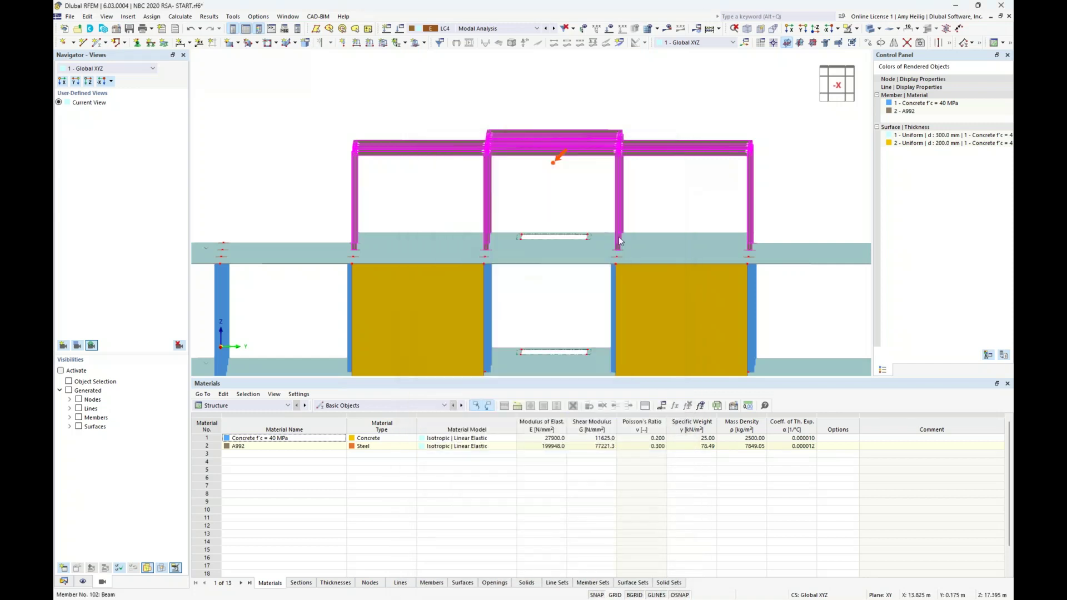
left_click(557, 200)
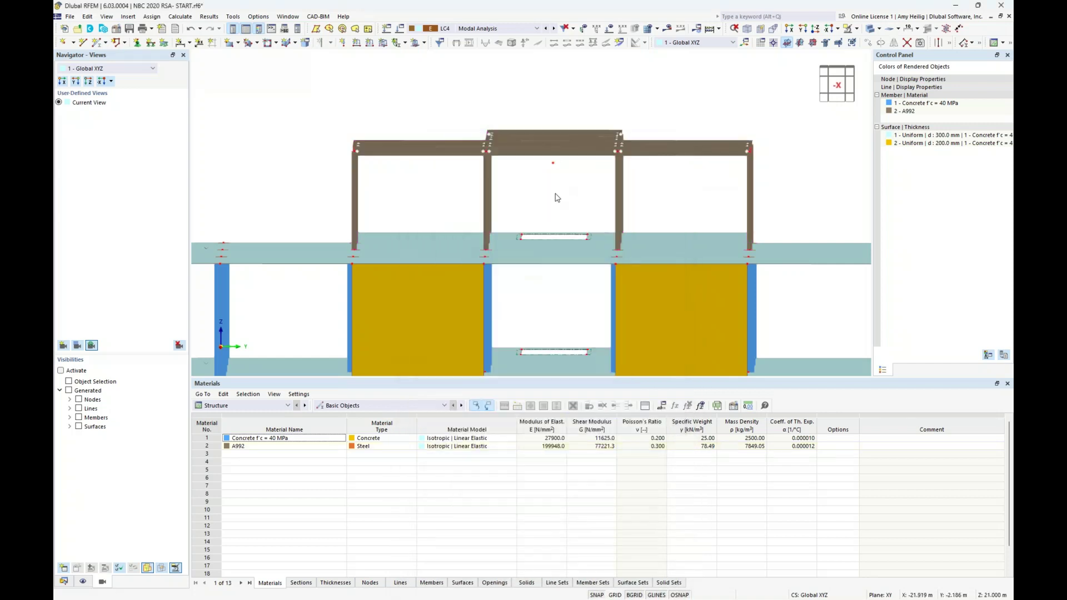
- Move the center-of-gravity node down to the roof slab by setting its Z coordinate to 21 m
double_click(554, 165)
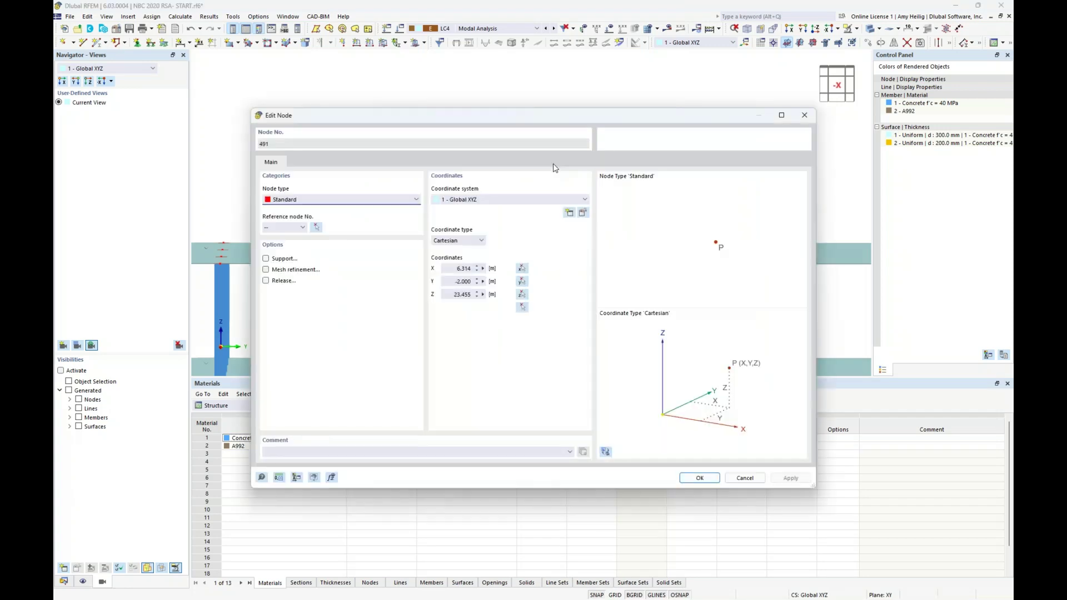
double_click(460, 294)
type("21")
left_click(699, 478)
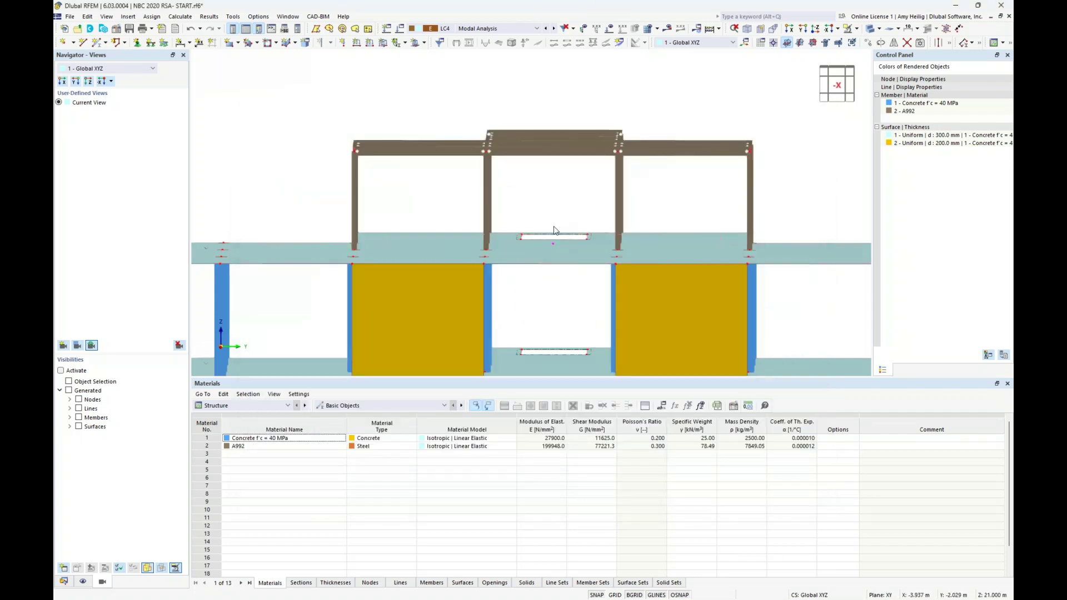
mouse_move(552, 248)
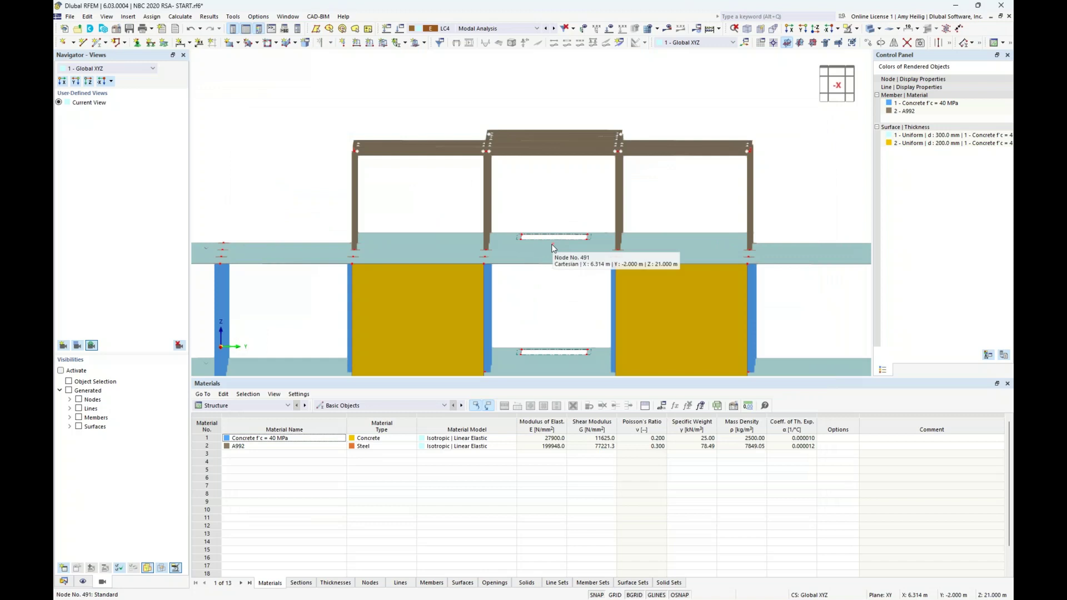
- Apply a nodal mass of 3.075 t at the roof slab node in load case LC1 - Dead, and show the model transparently
mouse_move(550, 212)
middle_mouse_down("ctrl")
mouse_move(545, 202)
mouse_move(561, 207)
middle_mouse_up("ctrl")
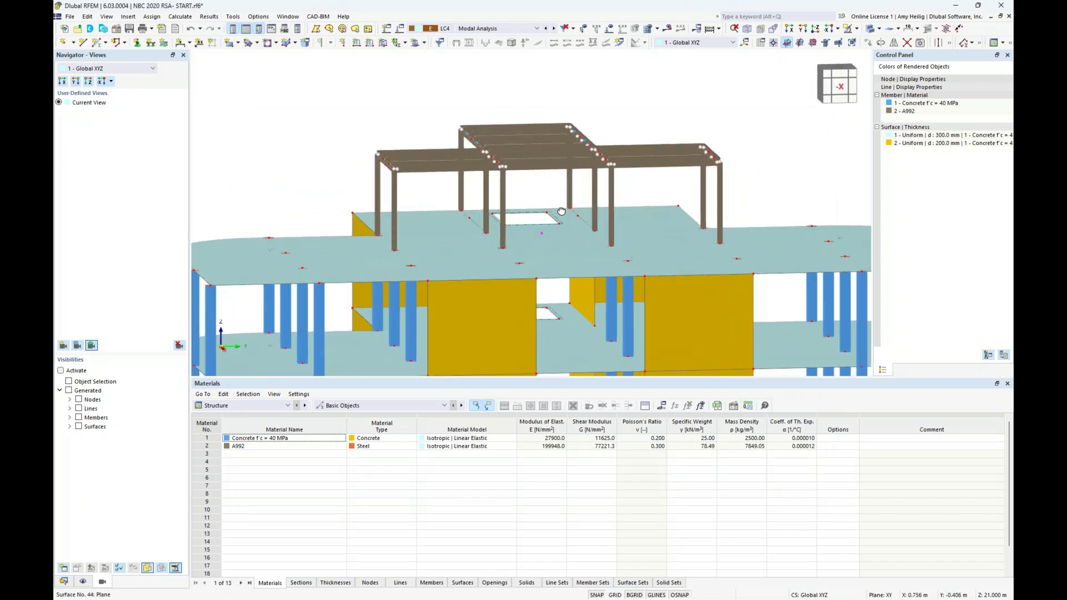
left_click(343, 43)
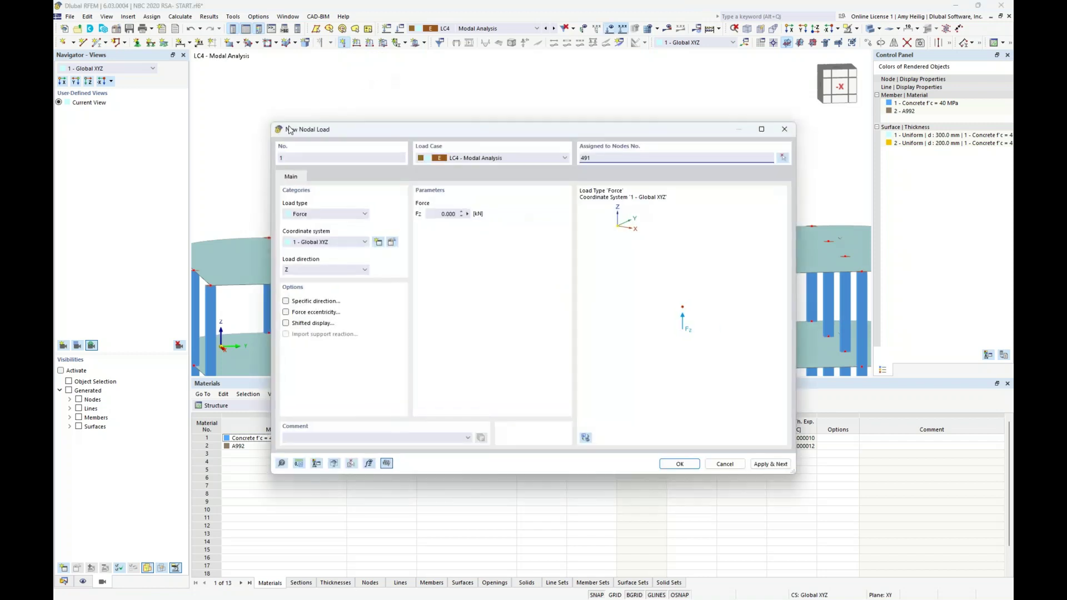
left_click(320, 215)
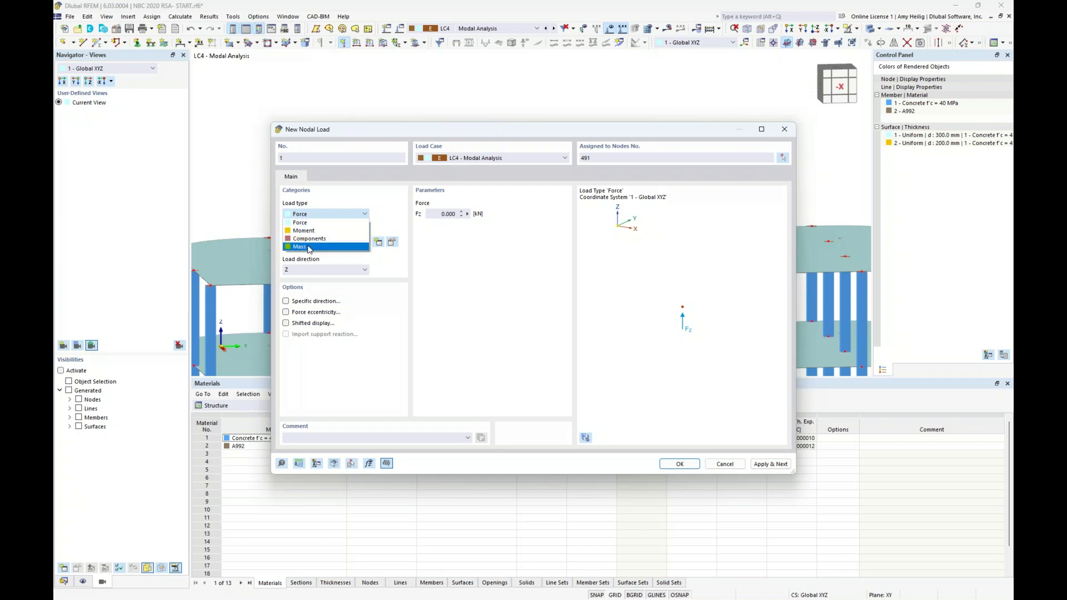
left_click(308, 248)
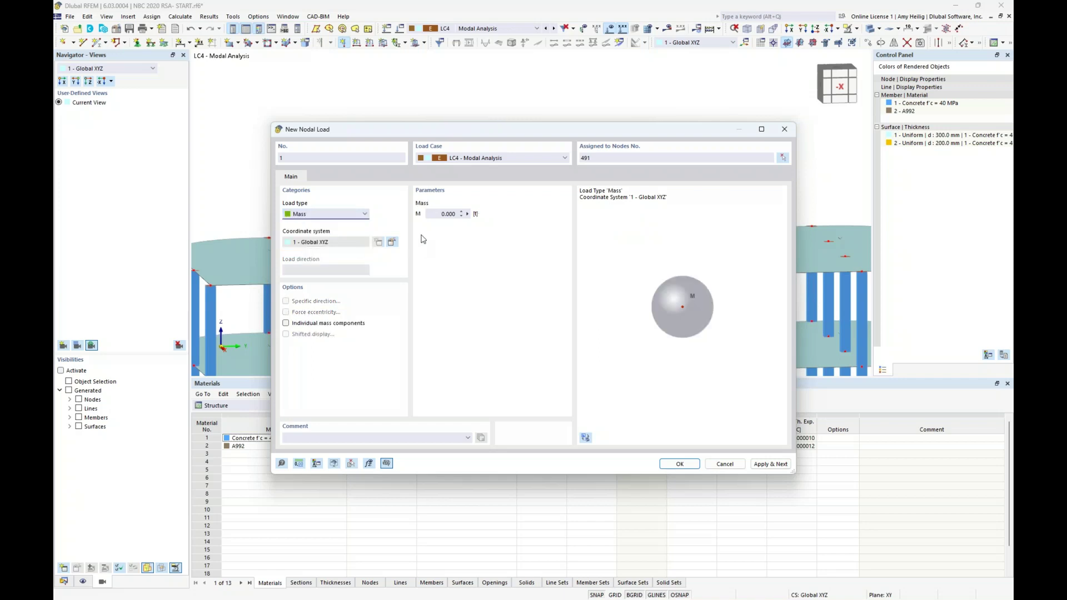
left_click(440, 214)
type("3.075")
left_click(556, 159)
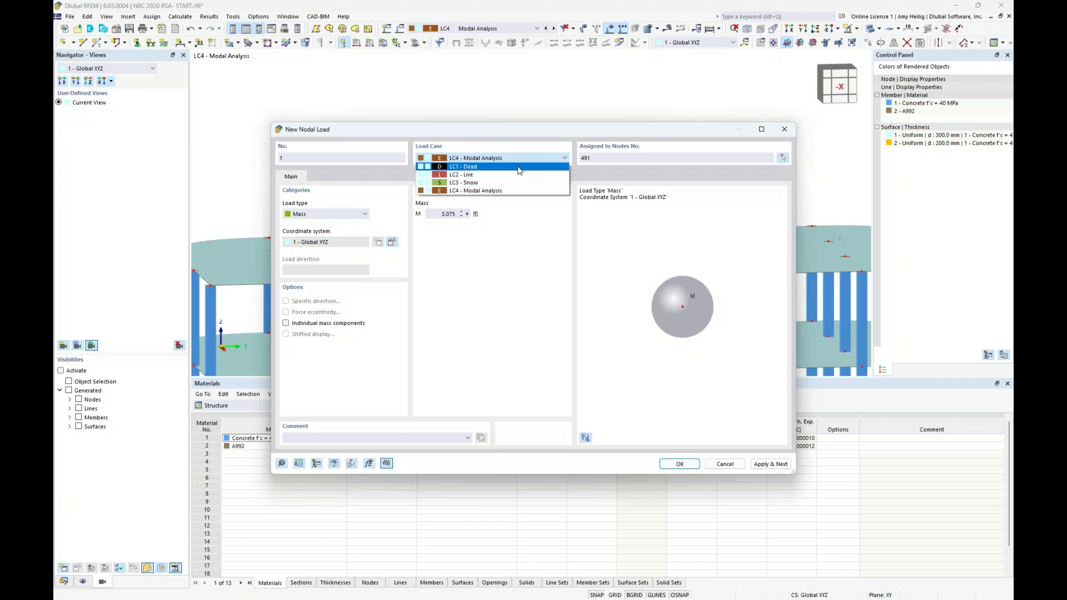
left_click(518, 167)
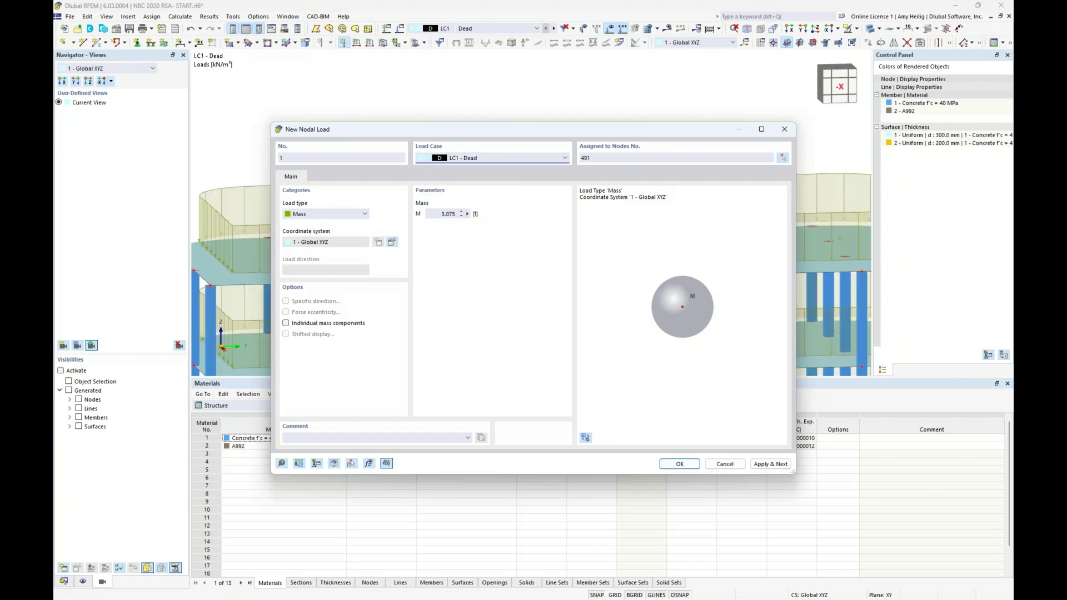
left_click(677, 463)
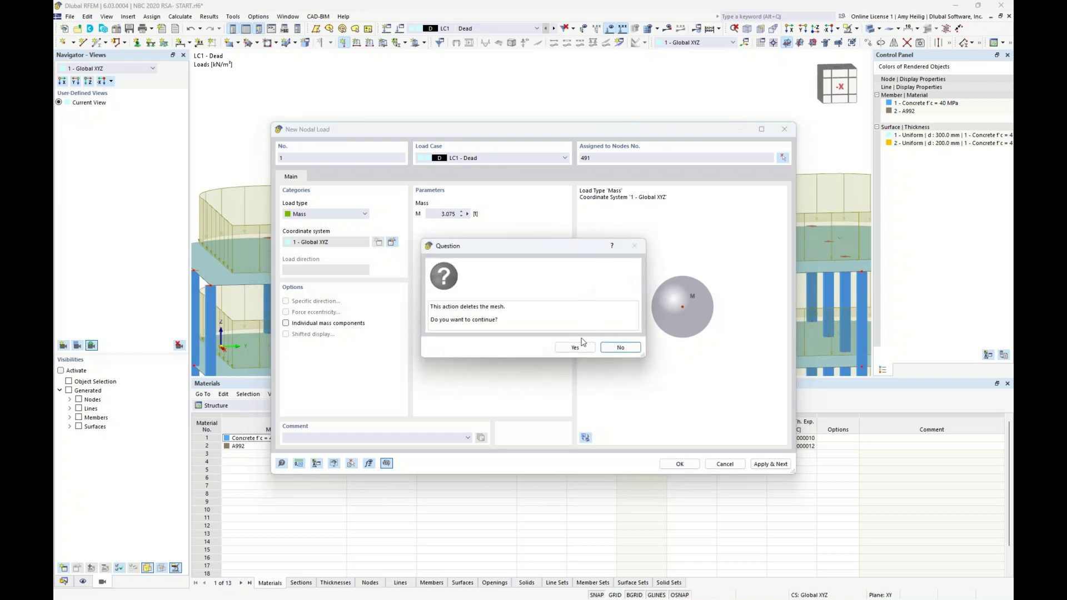
left_click(573, 347)
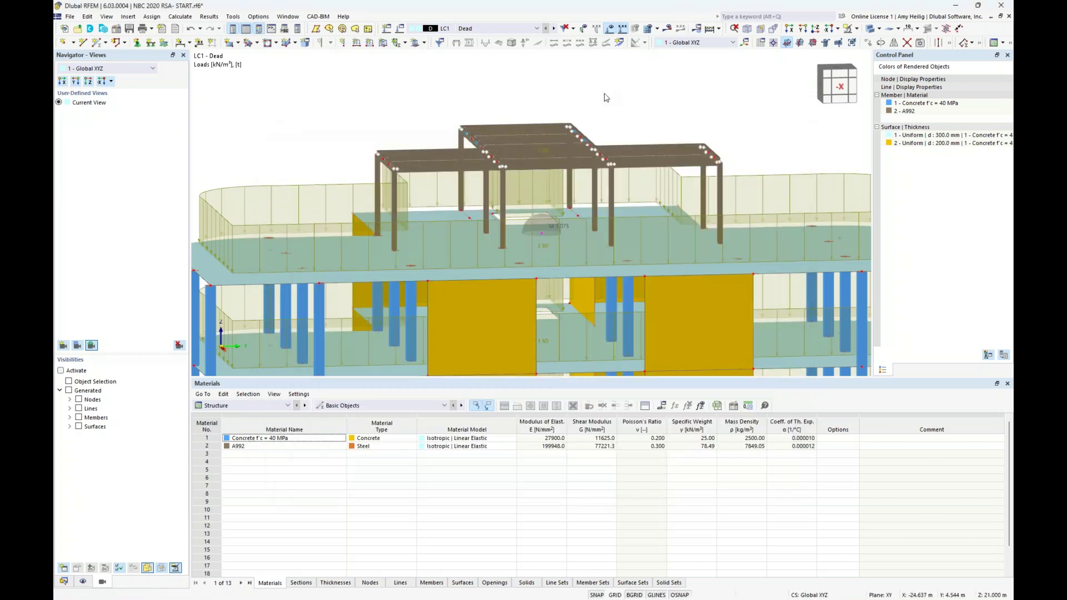
left_click(870, 29)
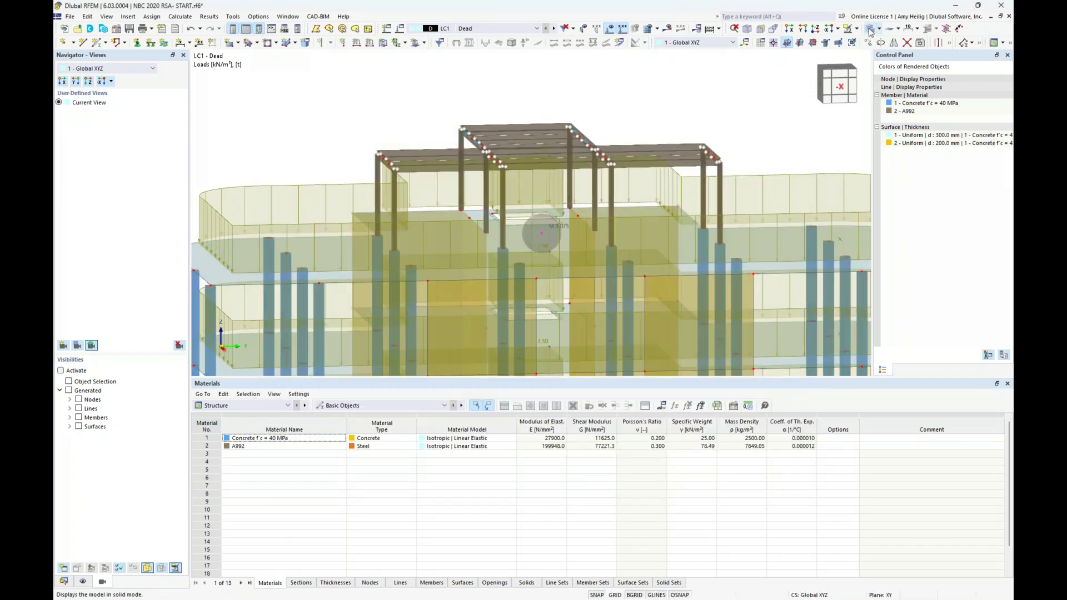
- Switch to load case LC4 - Modal Analysis and calculate its results with the new roof slab nodal mass
middle_click_drag(735, 132, 724, 112, "ctrl")
left_click(565, 238)
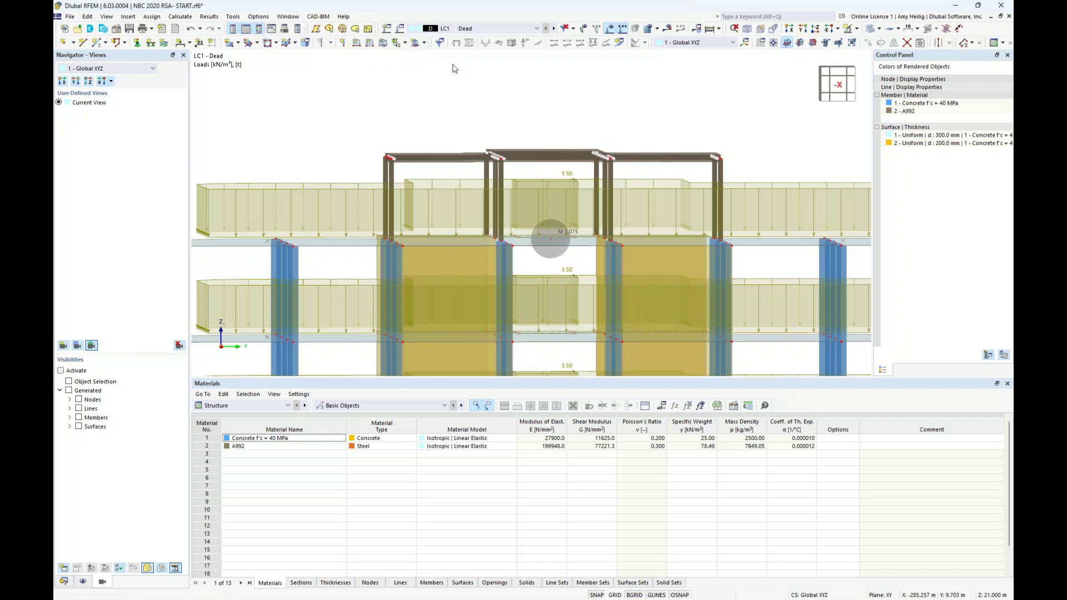
left_click(496, 29)
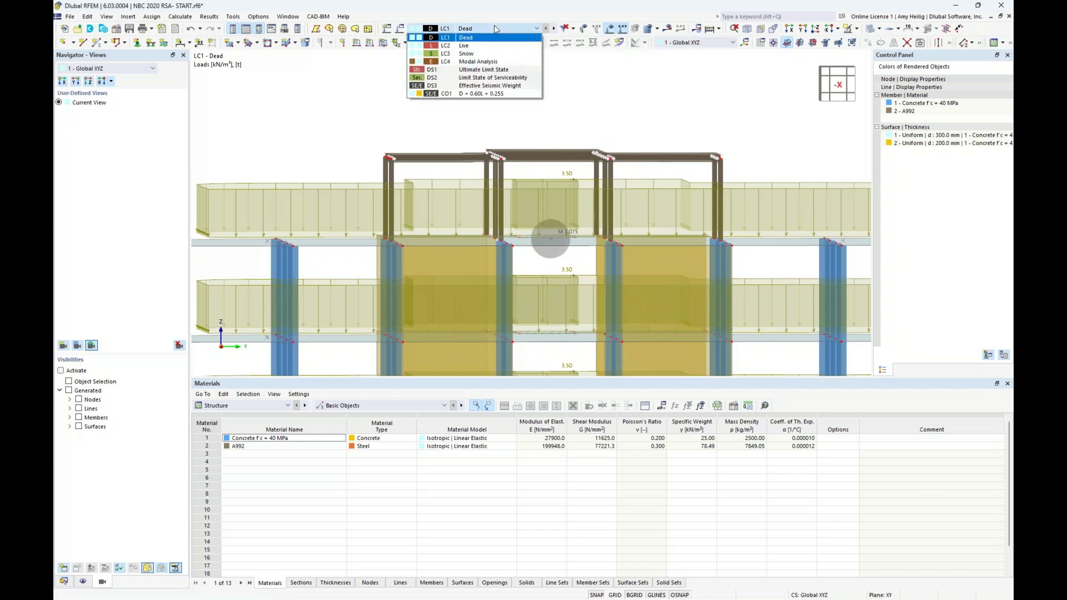
left_click(489, 62)
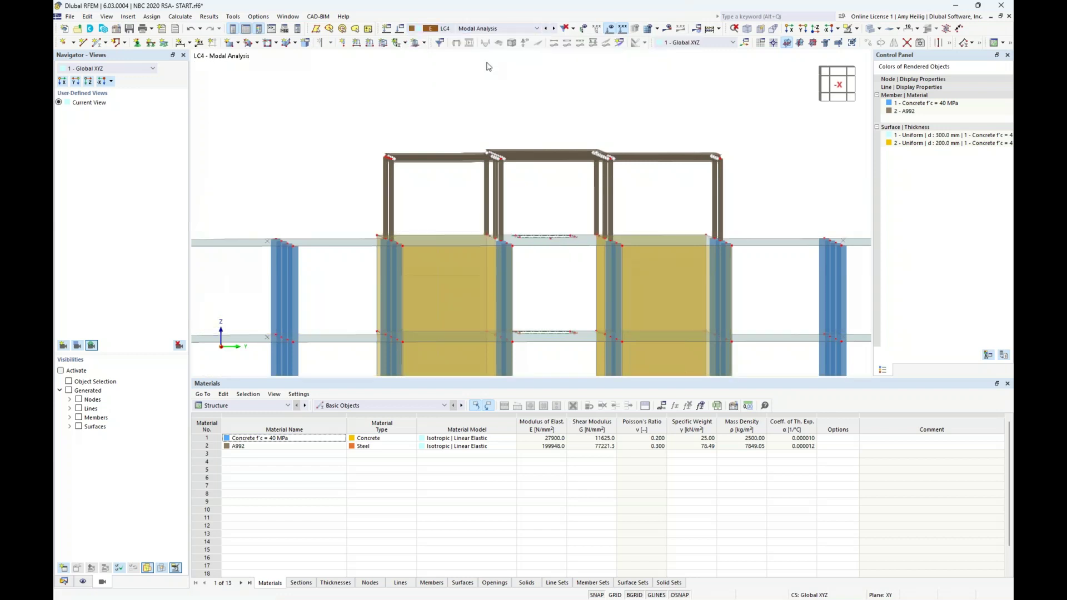
left_click(668, 29)
left_click(573, 346)
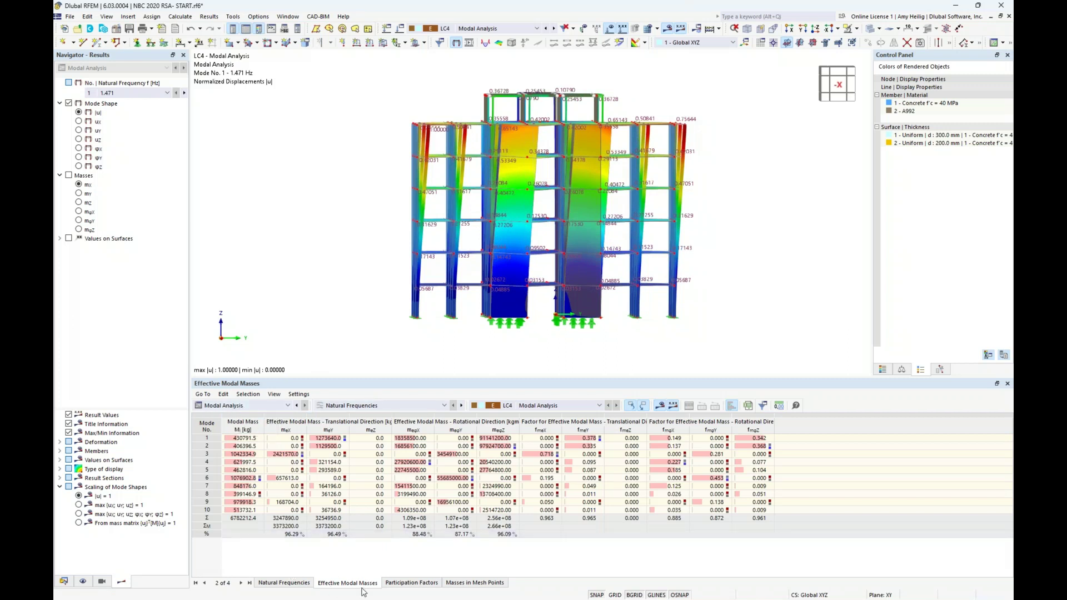
- Examine the effective modal mass sums, and view the mode 4 and mode 5 shapes with the color scale shown
left_click(289, 536)
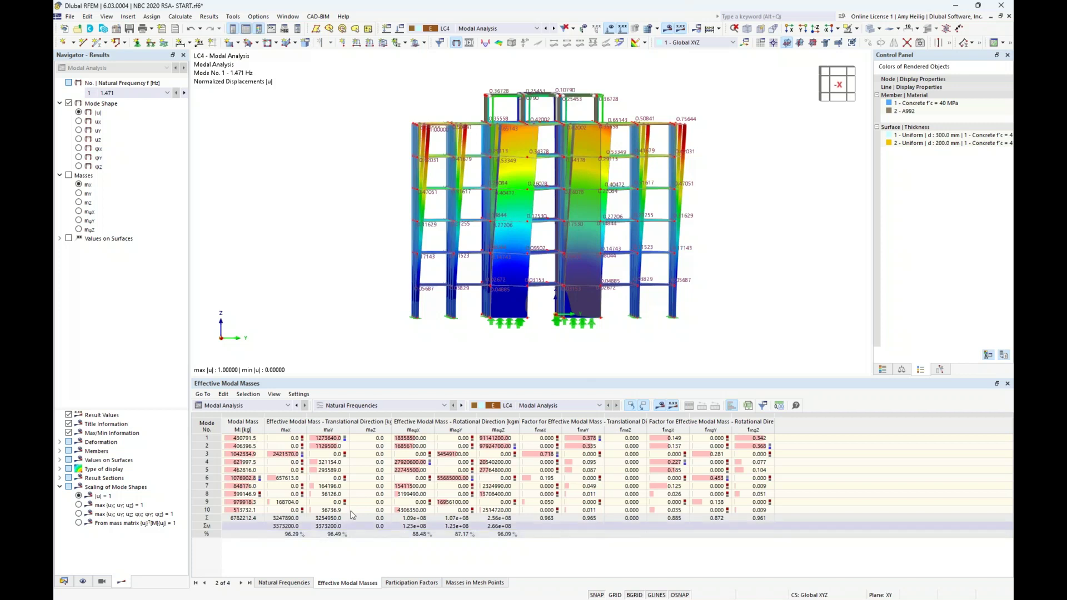
left_click(242, 462)
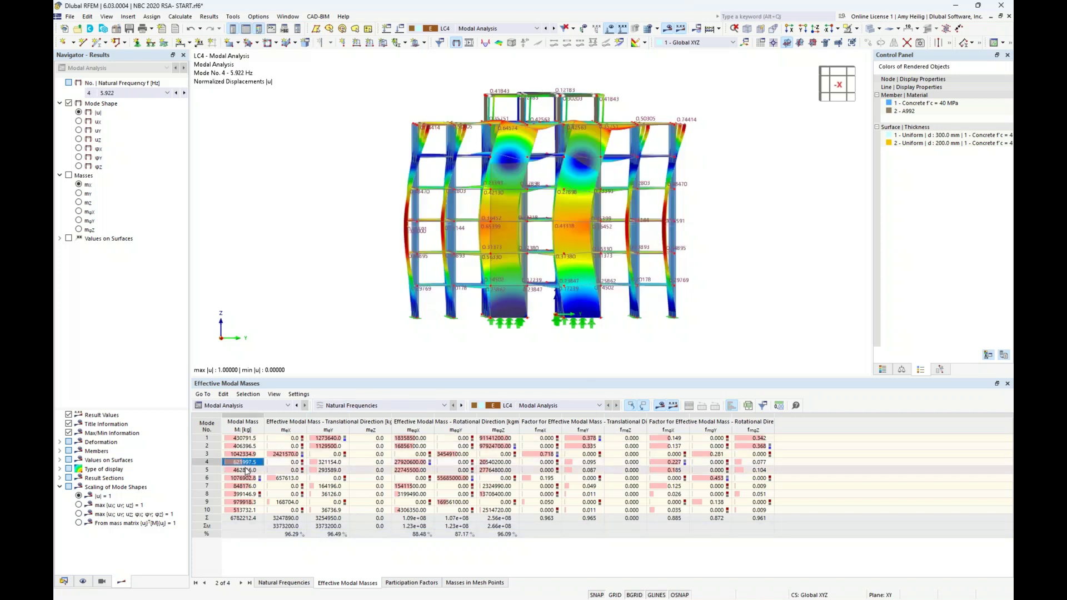
left_click(247, 471)
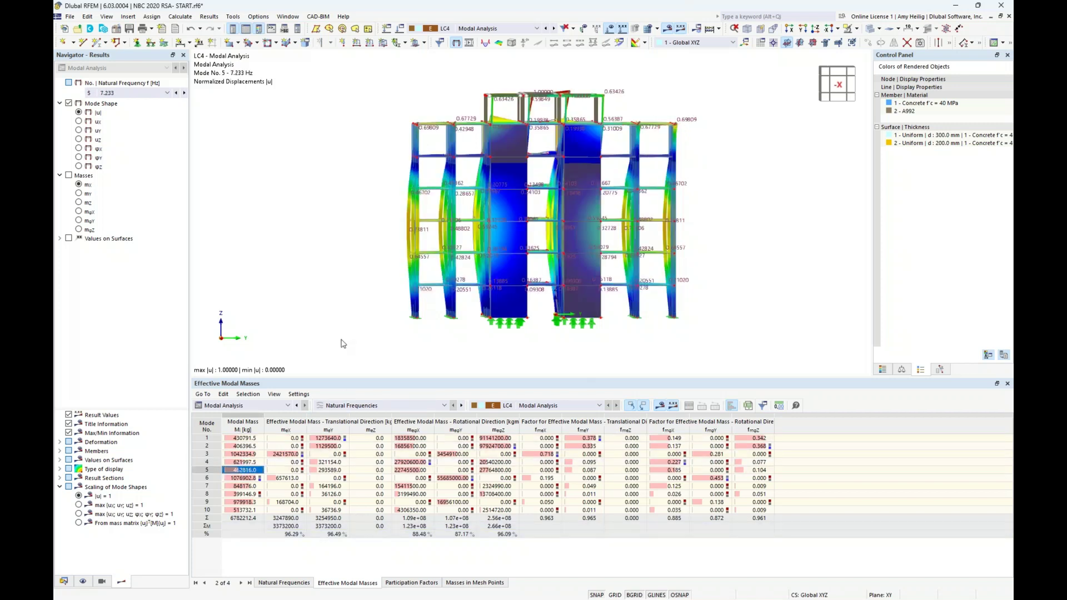
middle_click_drag(335, 259, 366, 282, "ctrl")
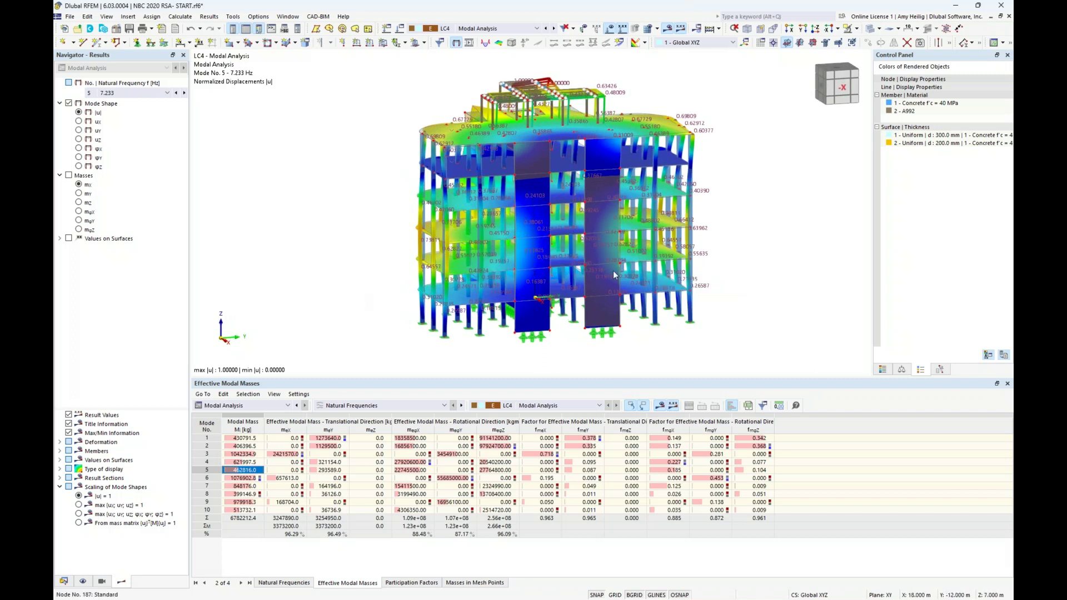
left_click(884, 370)
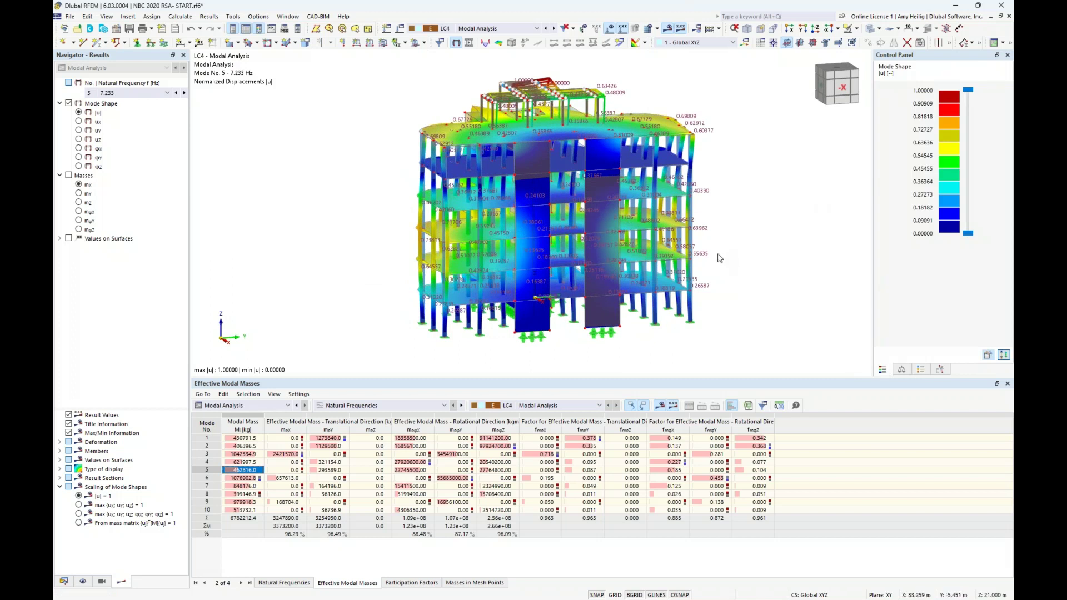
middle_click_drag(733, 243, 682, 245)
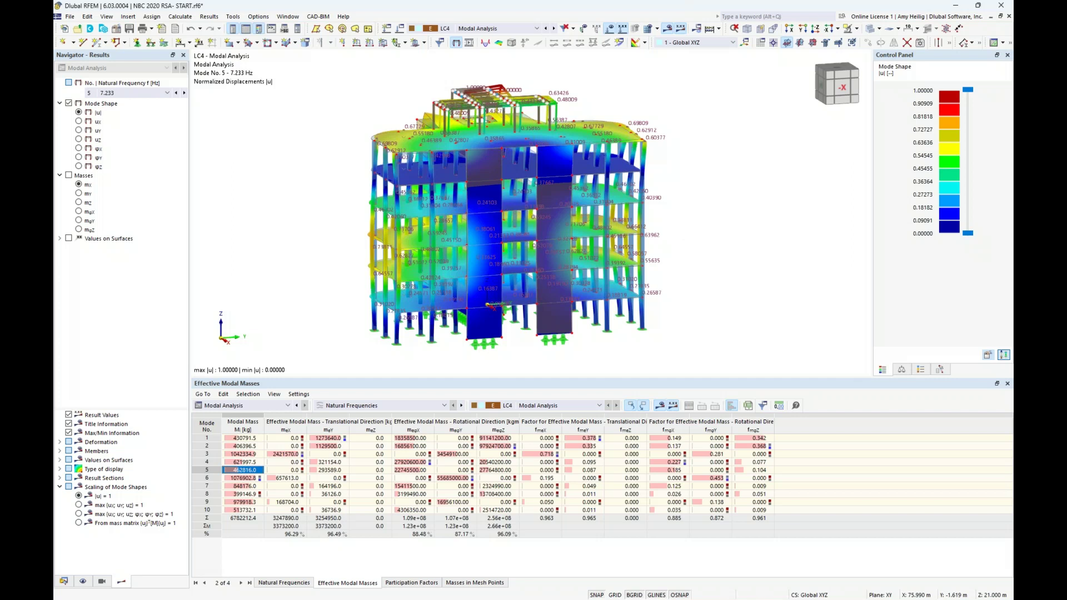
- Activate the Response Spectrum Analysis add-on in the model's base data, keeping NBC 2020 as the dynamic analysis standard
left_click(64, 581)
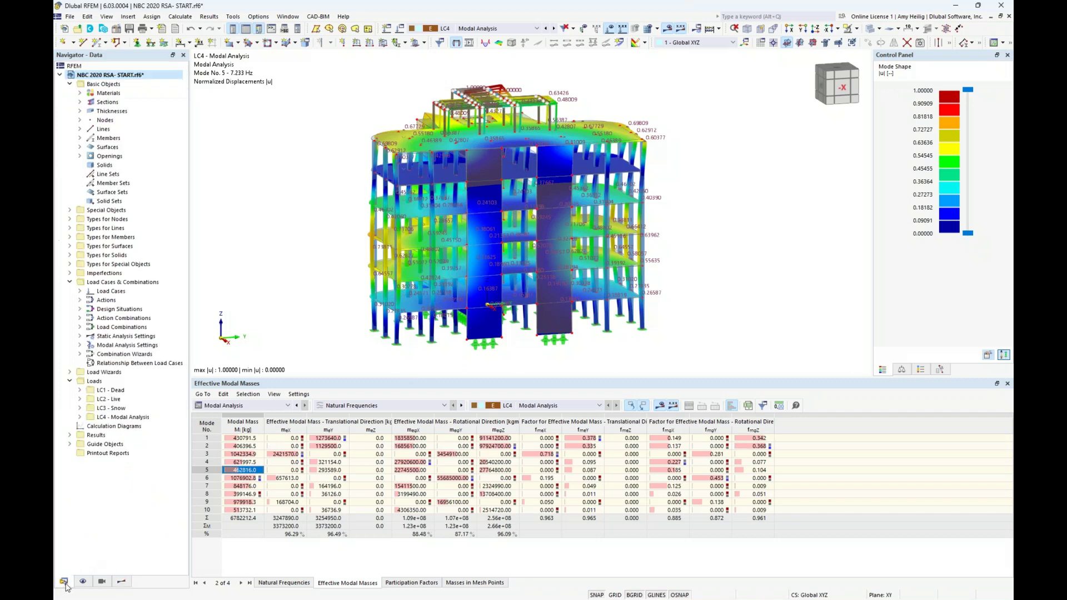
right_click(135, 79)
left_click(159, 85)
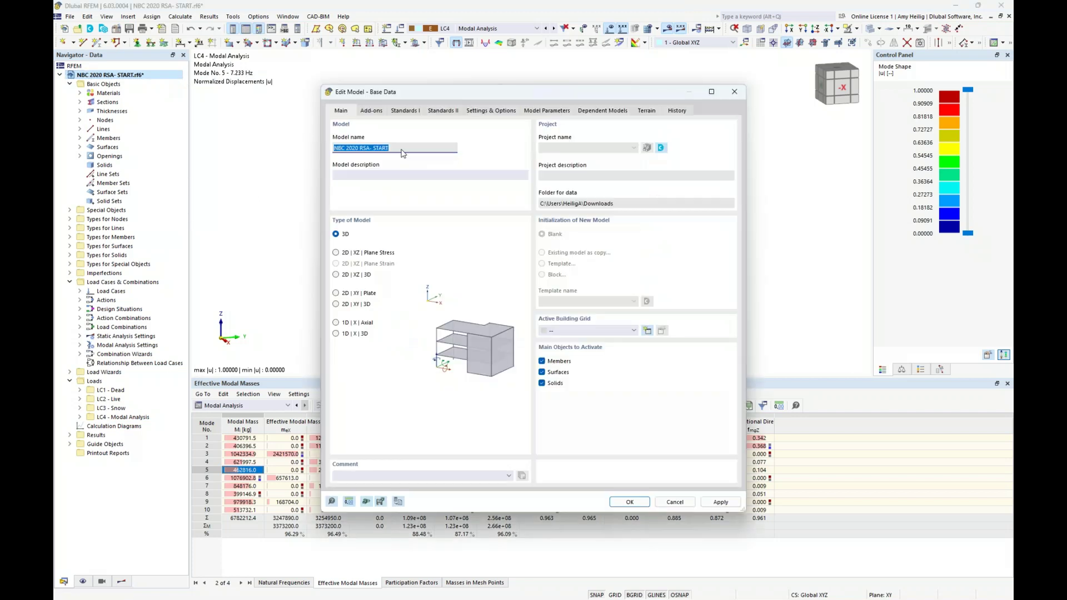
left_click(371, 110)
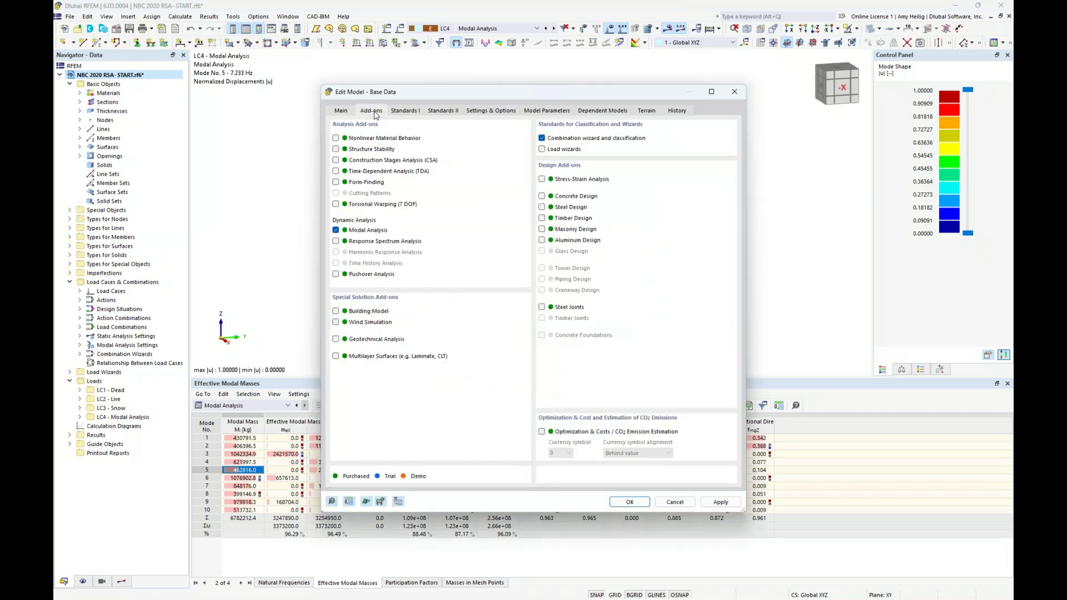
left_click(336, 243)
left_click(415, 112)
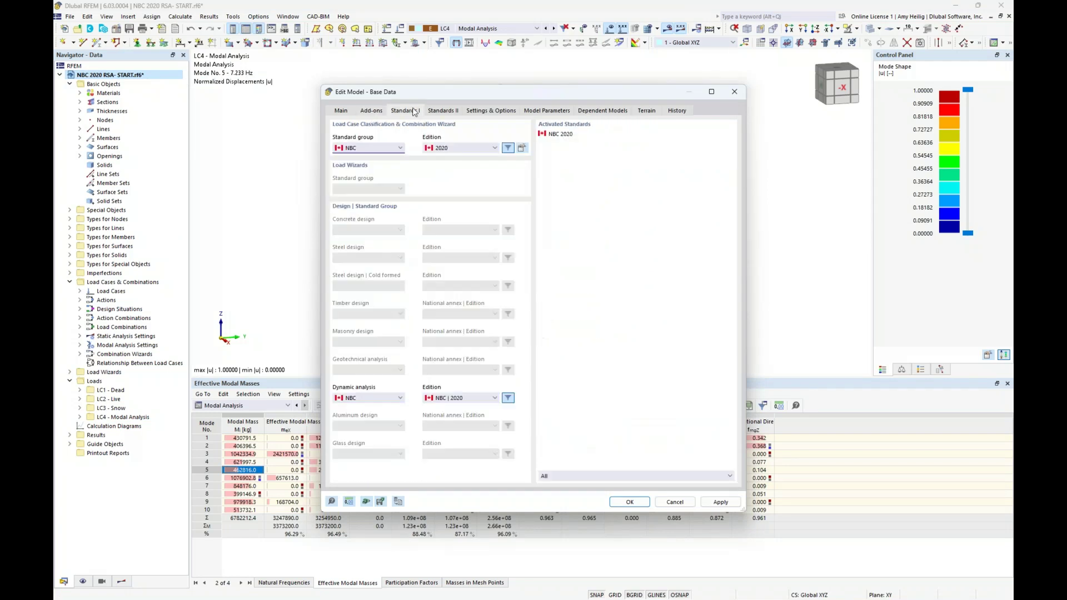
left_click(400, 398)
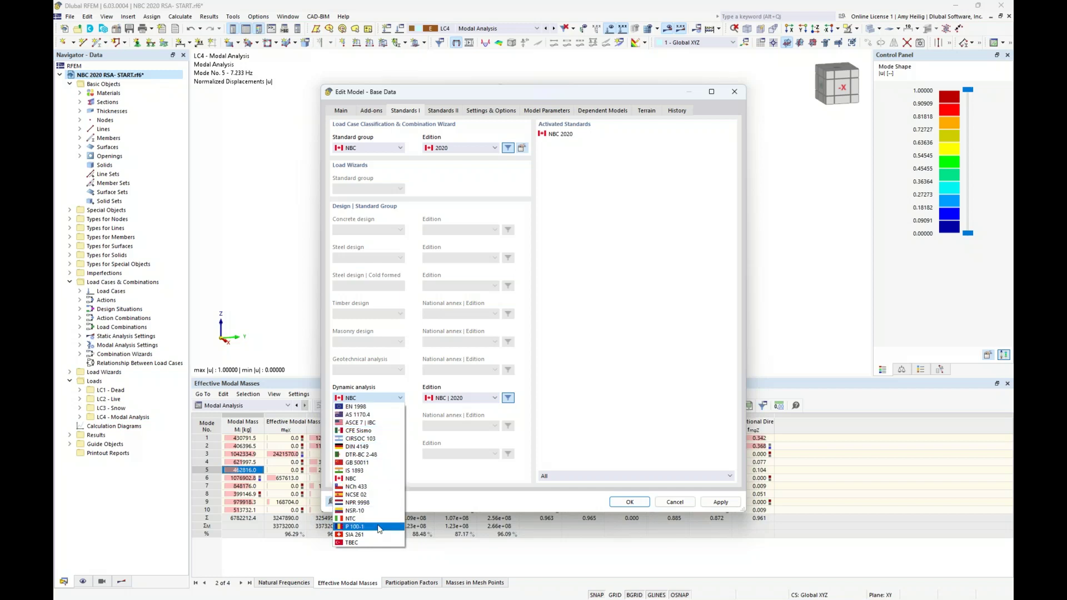
left_click(411, 389)
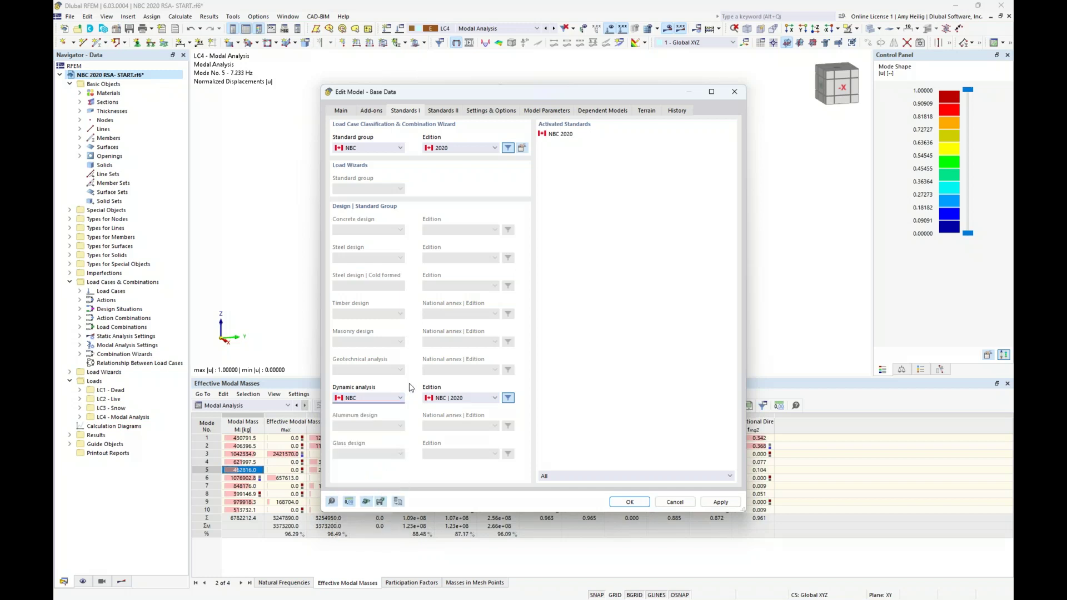
left_click(626, 503)
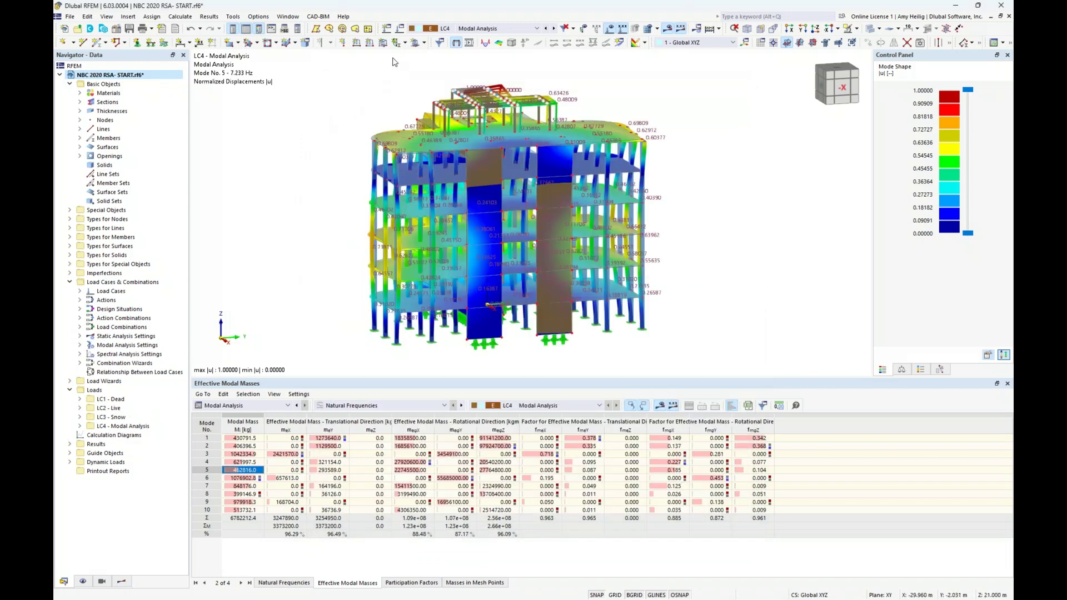
- Create a new load case named RSA - Design with the analysis type Response Spectrum Analysis
left_click(400, 30)
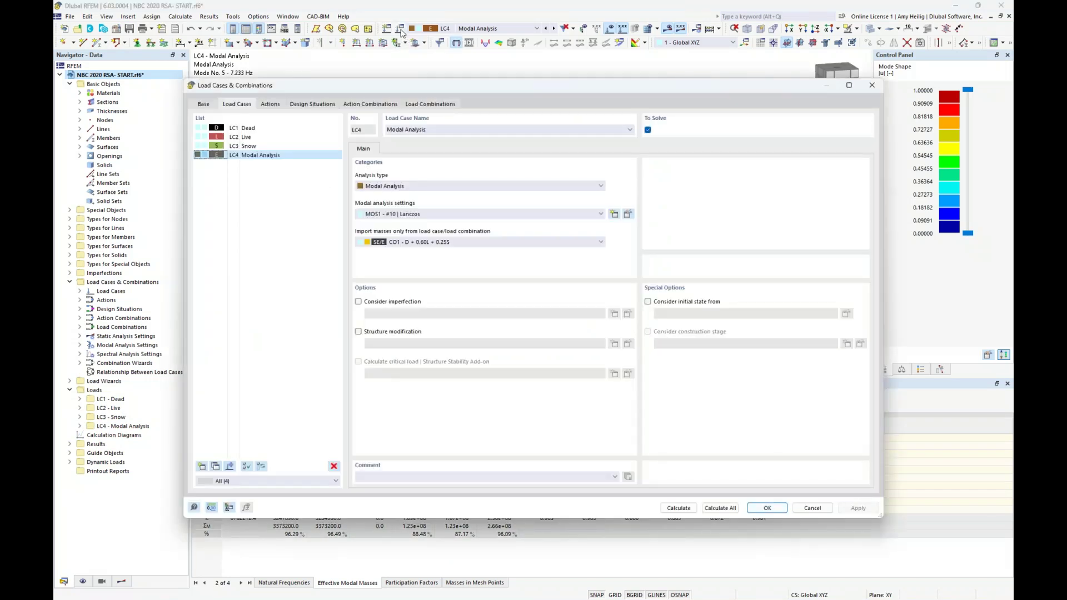
left_click(201, 466)
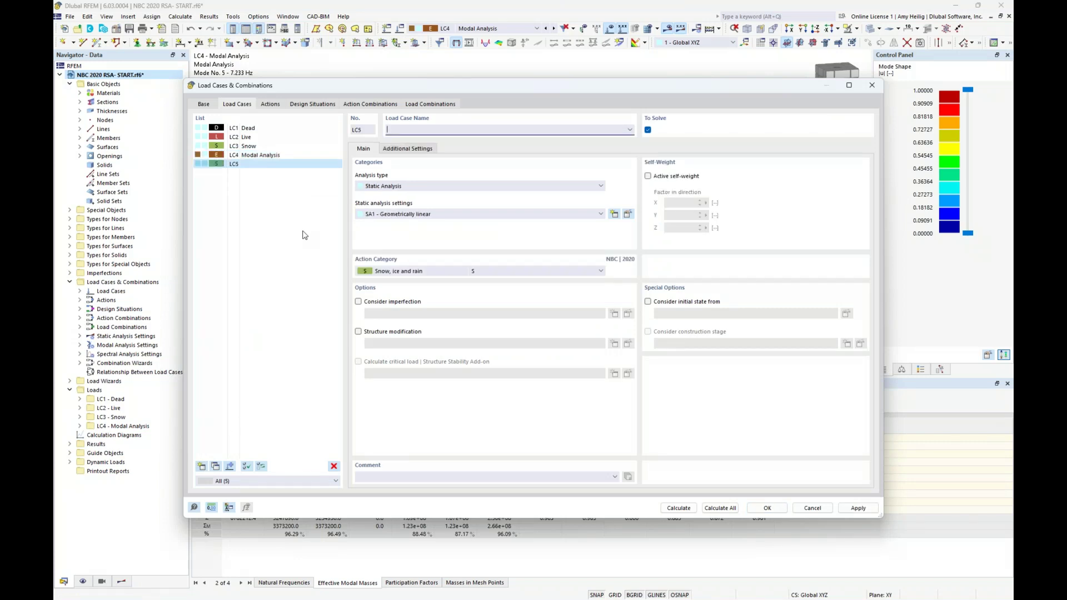
type("RSA - Design")
left_click(446, 186)
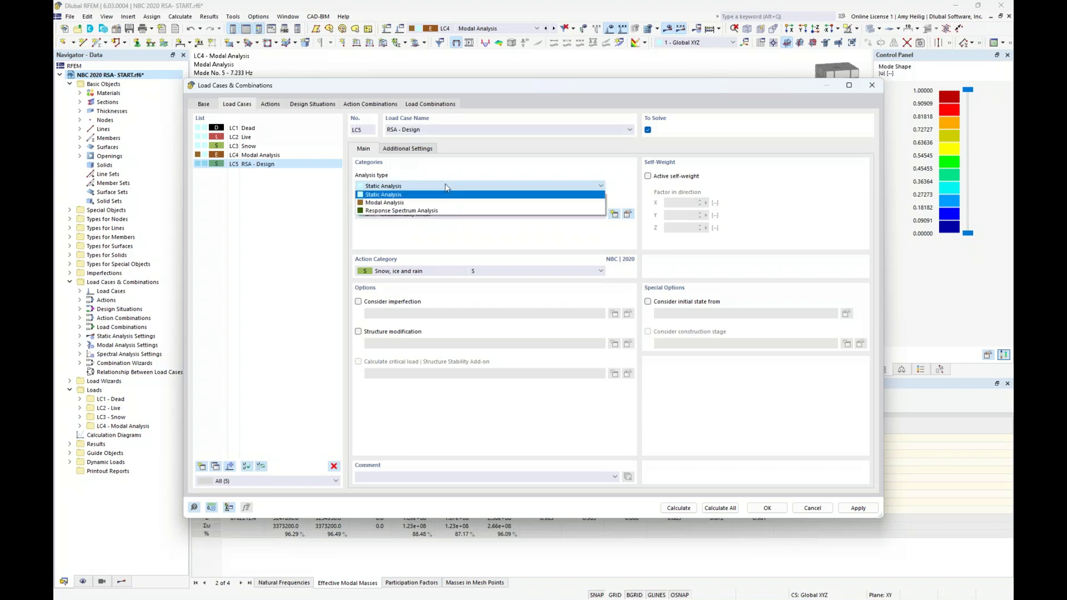
left_click(454, 211)
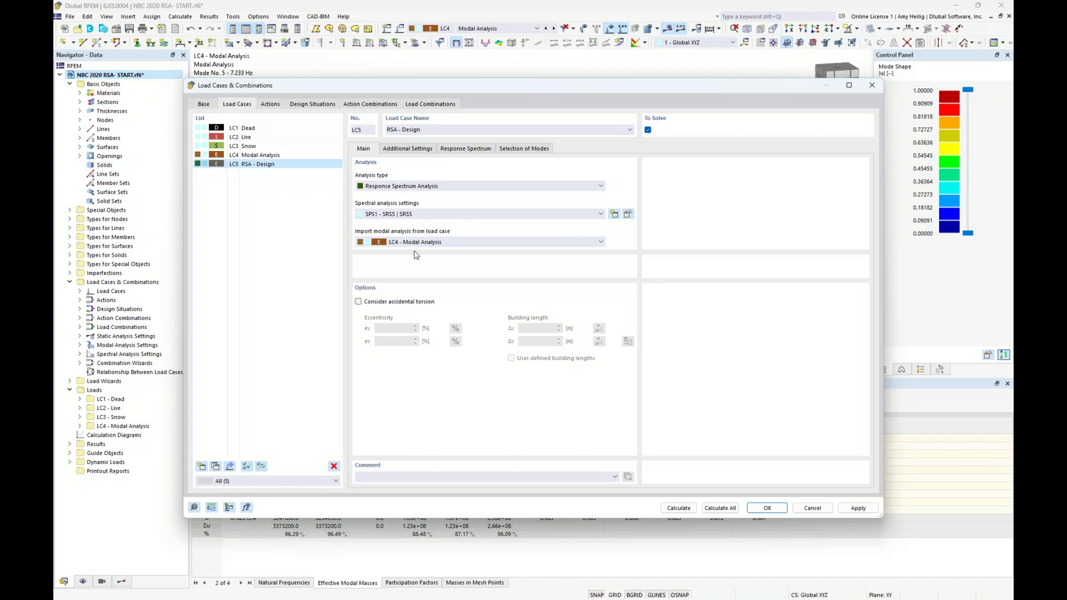
- Assign the NBC 2020 response spectrum RS1 to directions X and Y of the RSA - Design load case
left_click(420, 151)
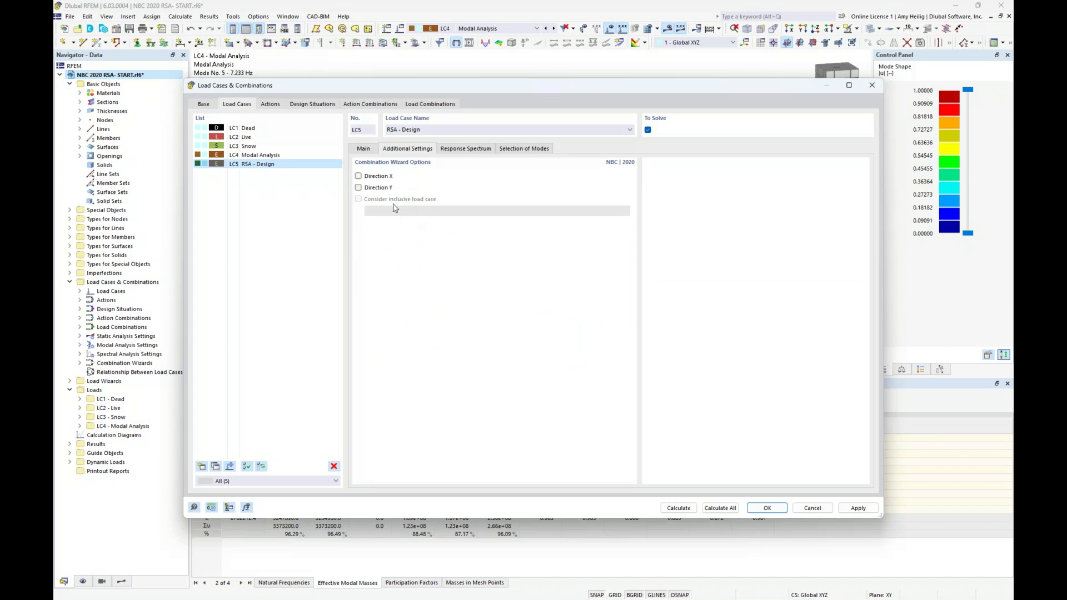
left_click(468, 152)
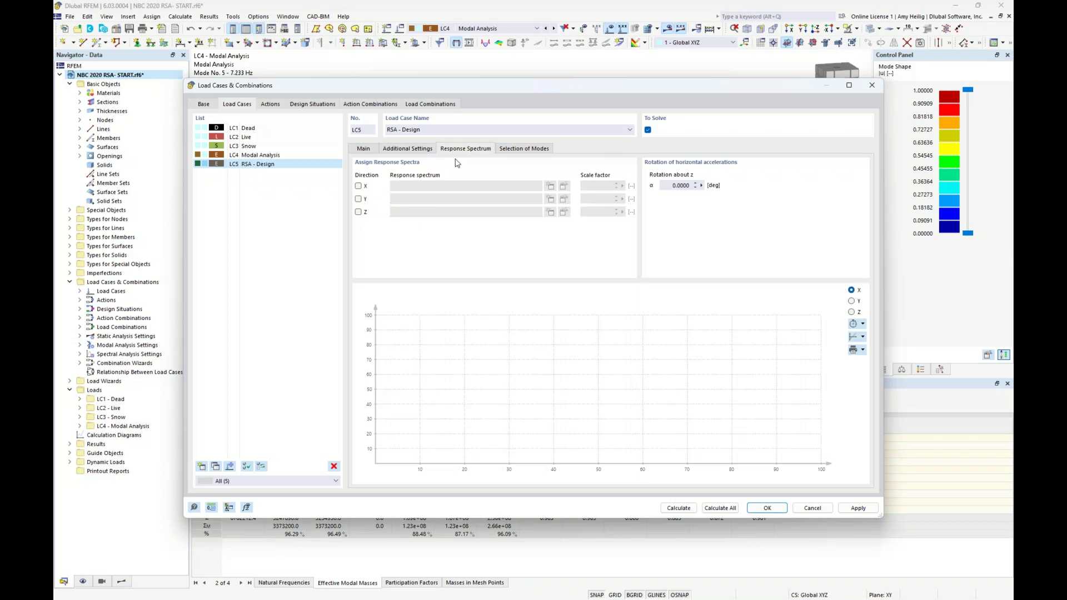
left_click(358, 186)
left_click(359, 199)
left_click_drag(378, 85, 461, 68)
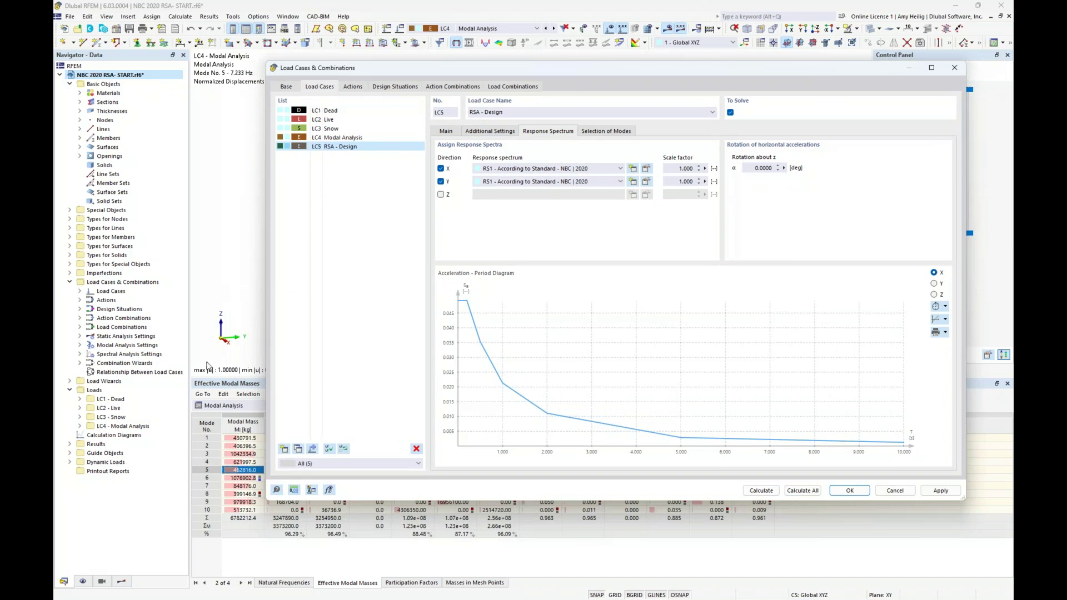
left_click_drag(547, 69, 503, 87)
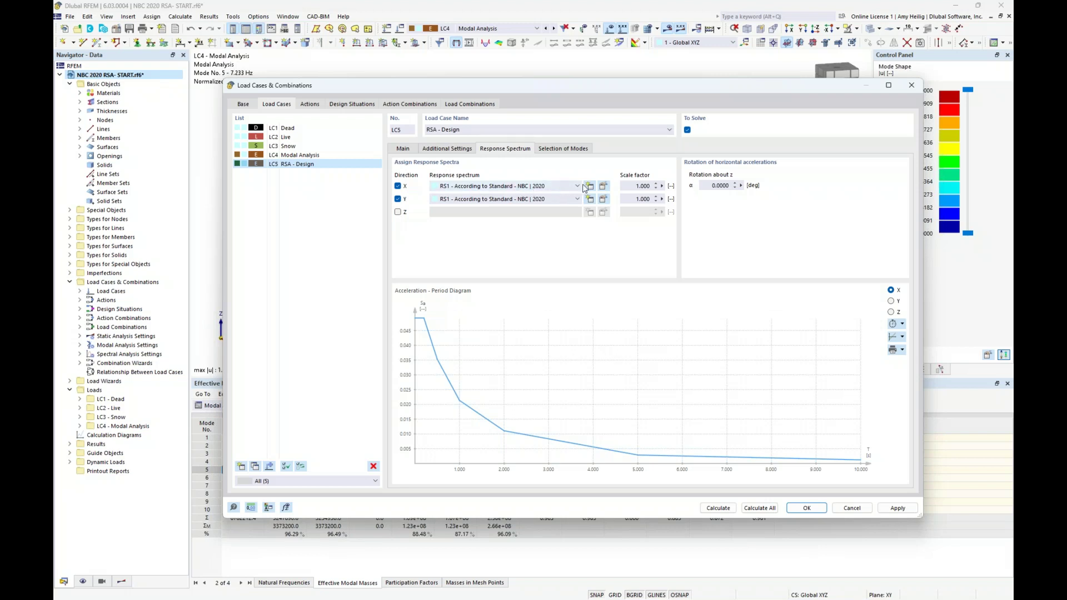
- Edit response spectrum RS1, trying the User-Defined definition type before switching it to Generate from Accelerogram
left_click(603, 187)
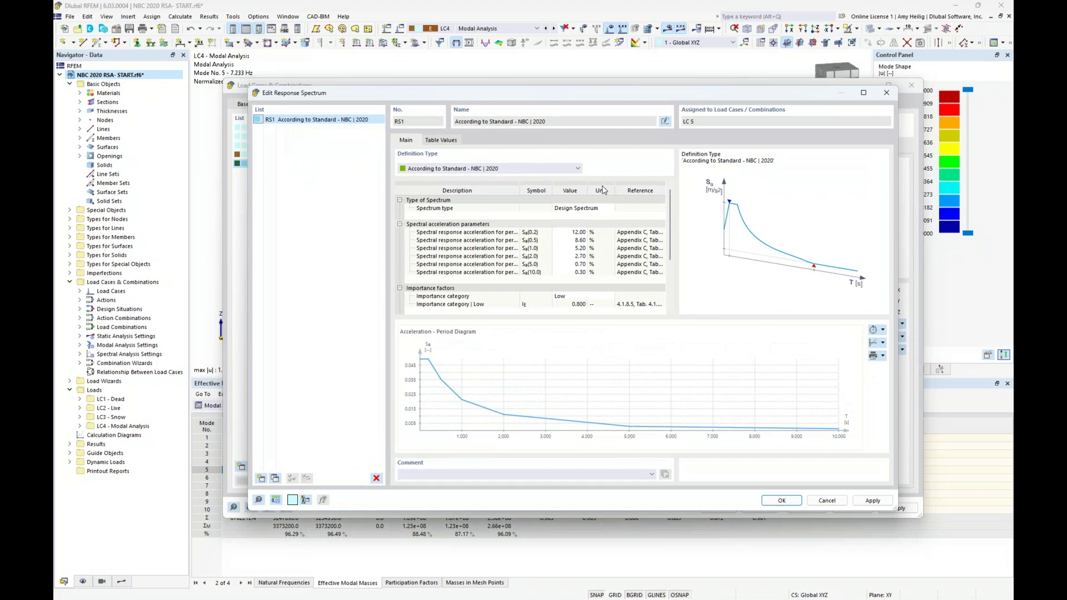
left_click(577, 170)
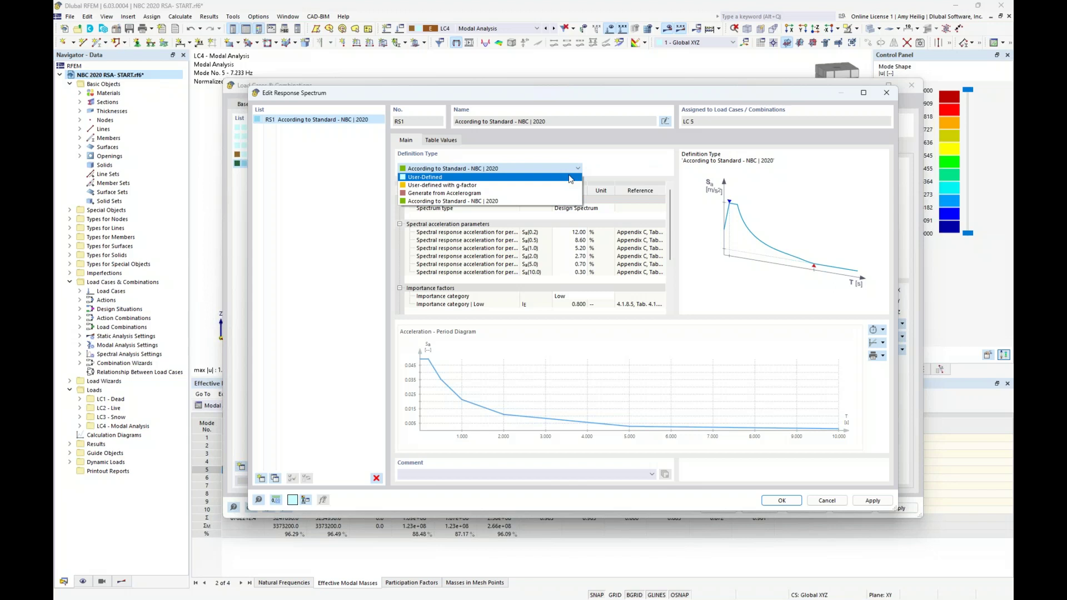
left_click(570, 177)
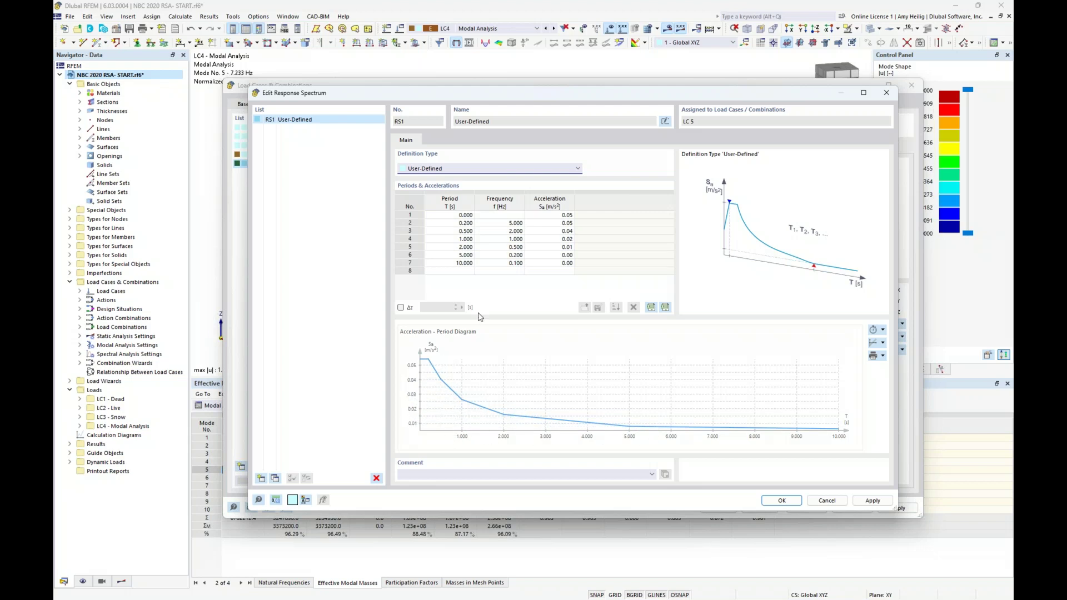
left_click(520, 169)
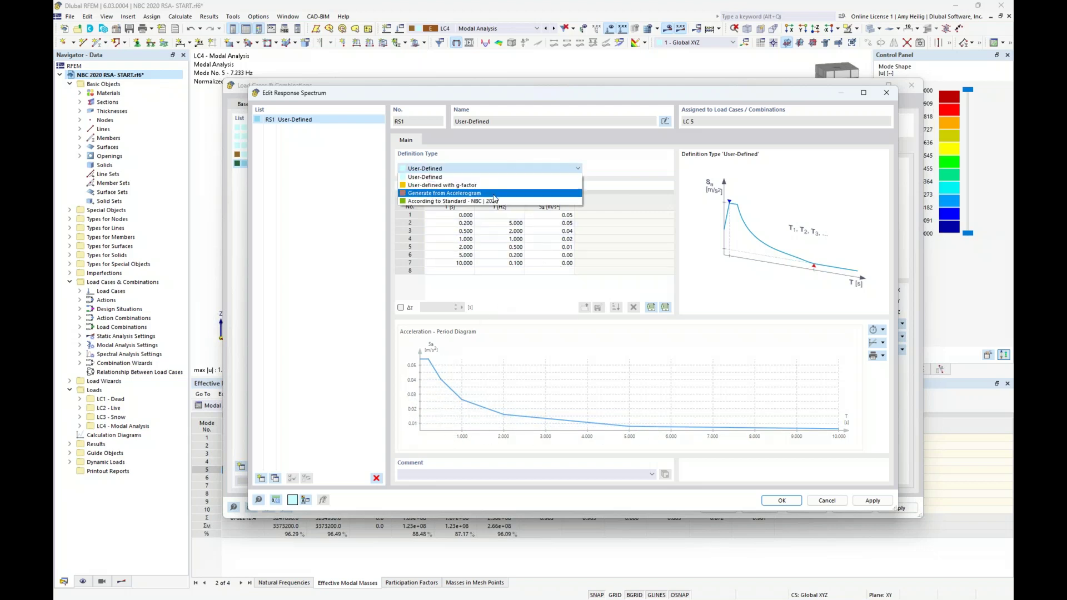
left_click(494, 194)
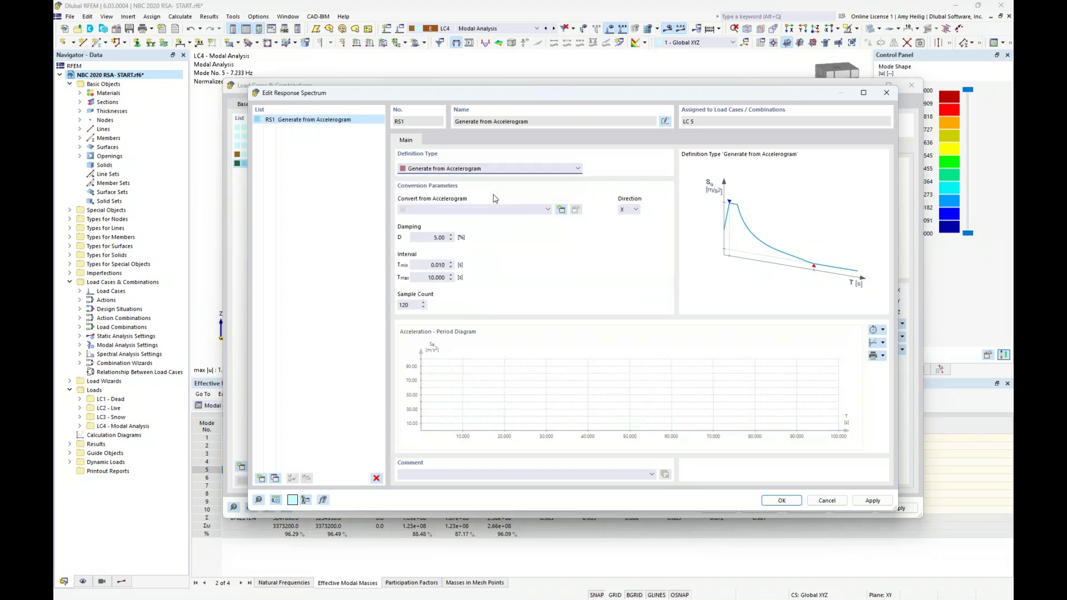
- Try to define a new accelerogram from the library using Canada's Saguenay, 25 Nov 1988 record from station Island Falls
left_click(561, 210)
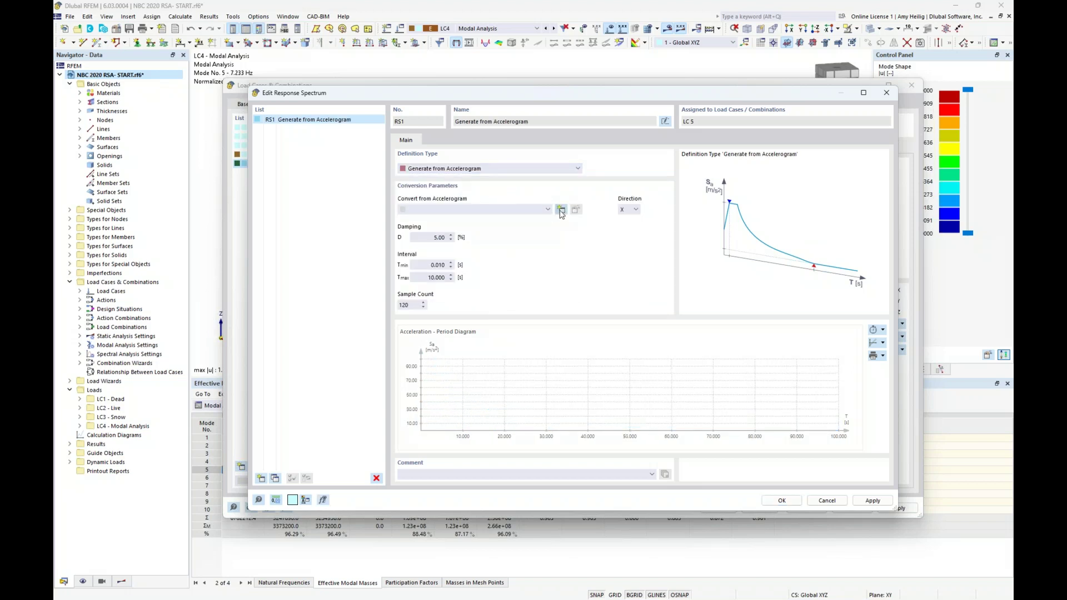
left_click(564, 165)
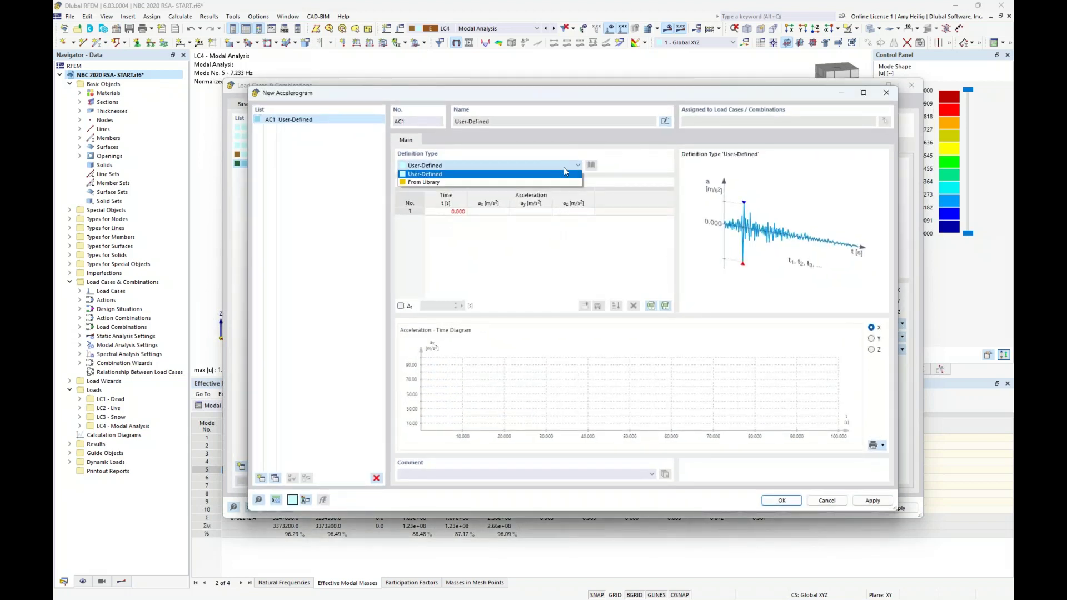
left_click(556, 185)
left_click(590, 167)
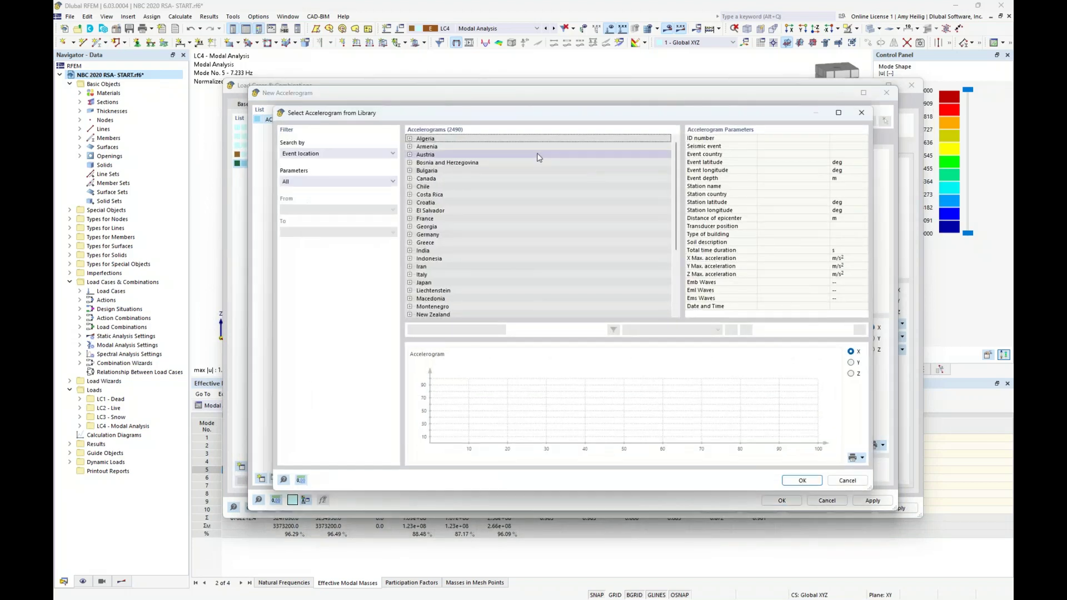
left_click(409, 178)
left_click(450, 187)
left_click(459, 203)
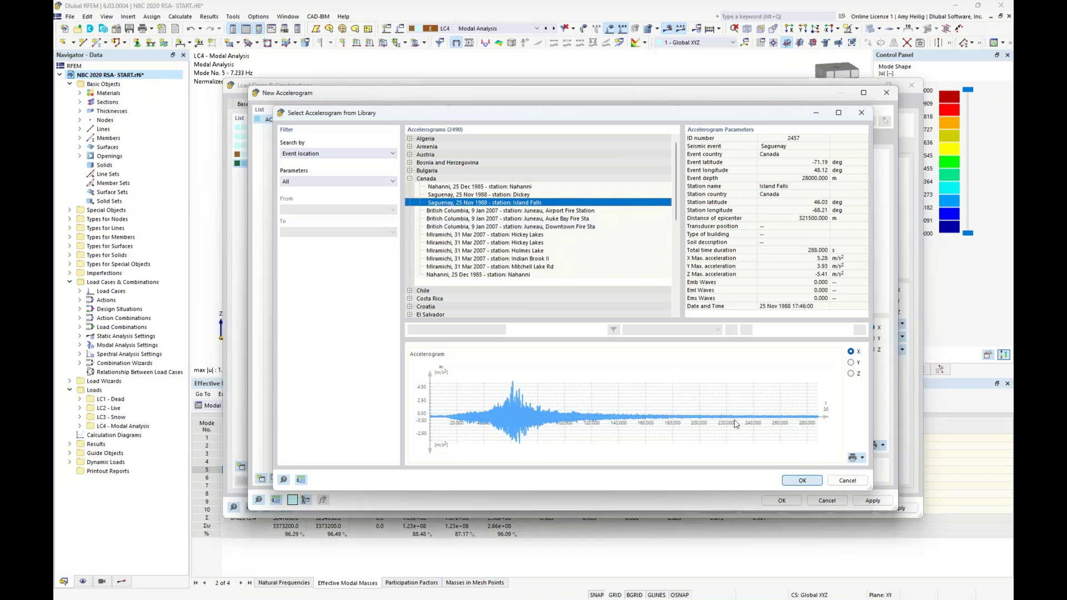
left_click(798, 481)
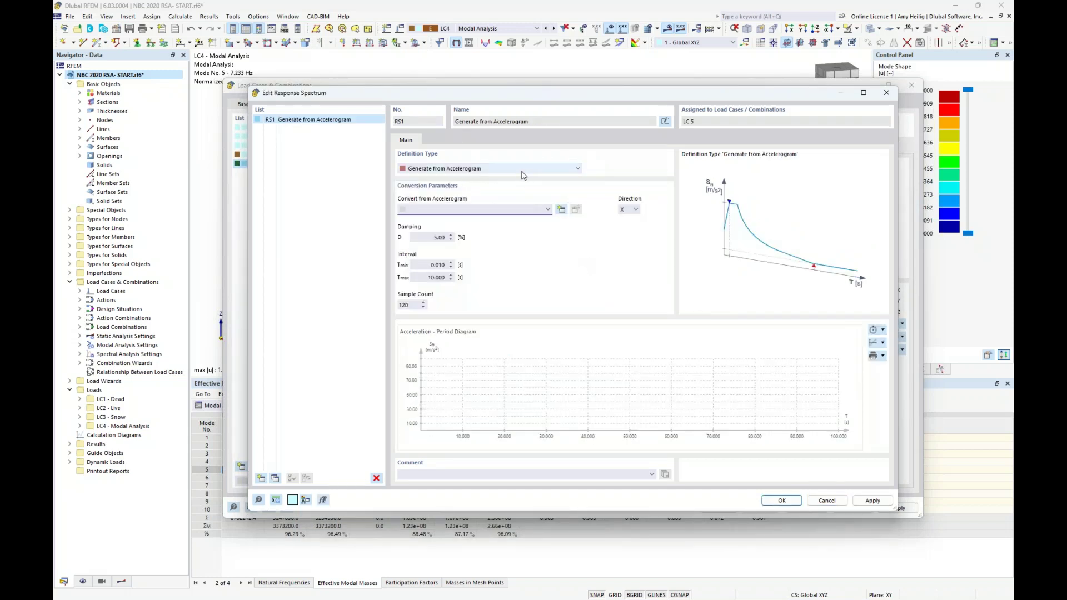
- Define response spectrum RS1 According to Standard - NBC | 2020, with Design Spectrum as the spectrum type
left_click(521, 169)
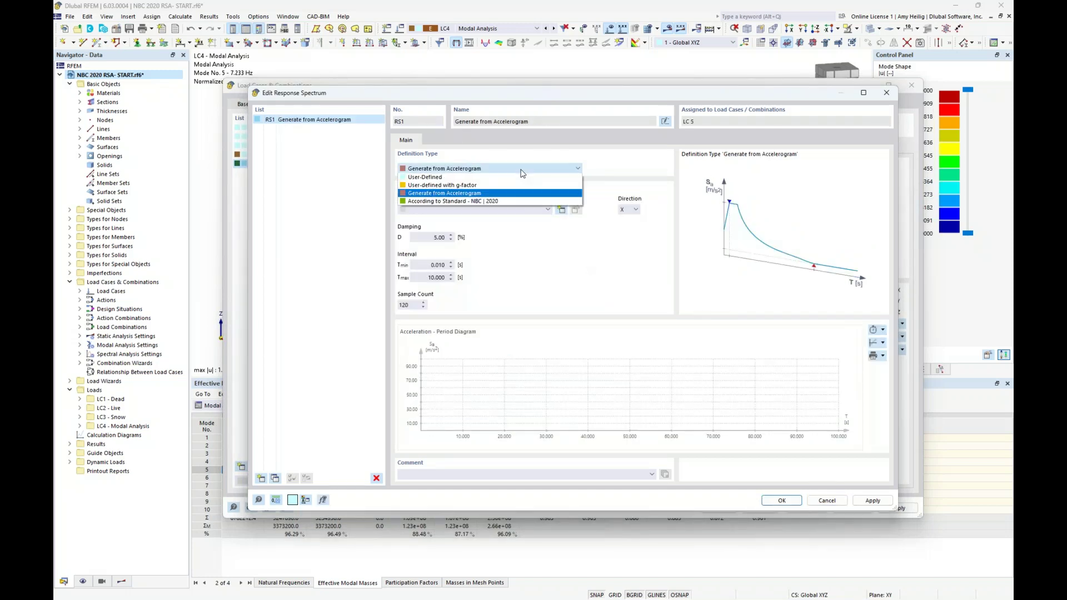
left_click(502, 202)
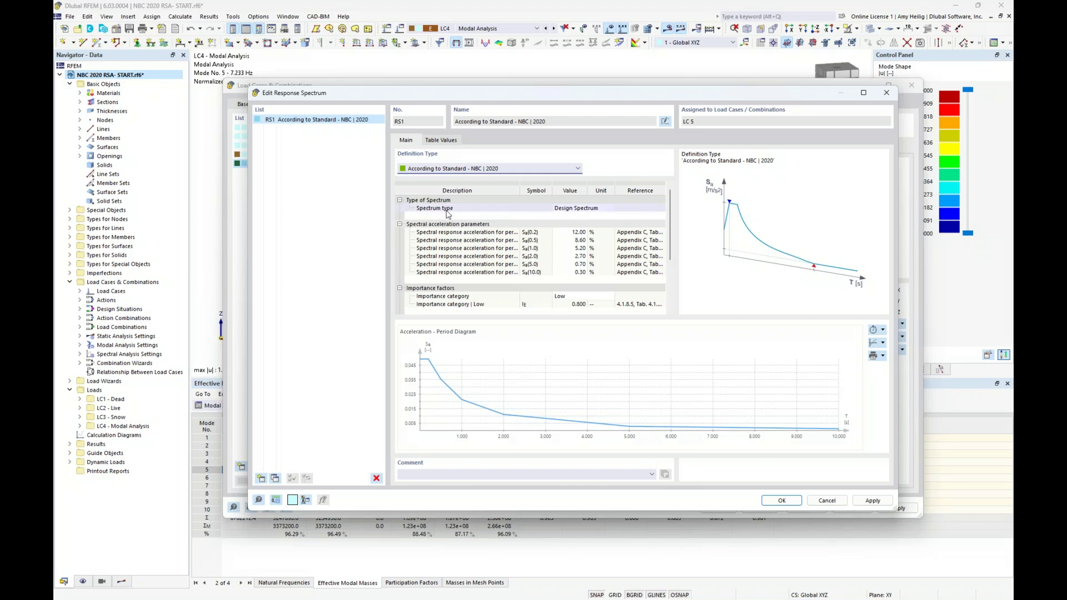
left_click(584, 208)
left_click(611, 208)
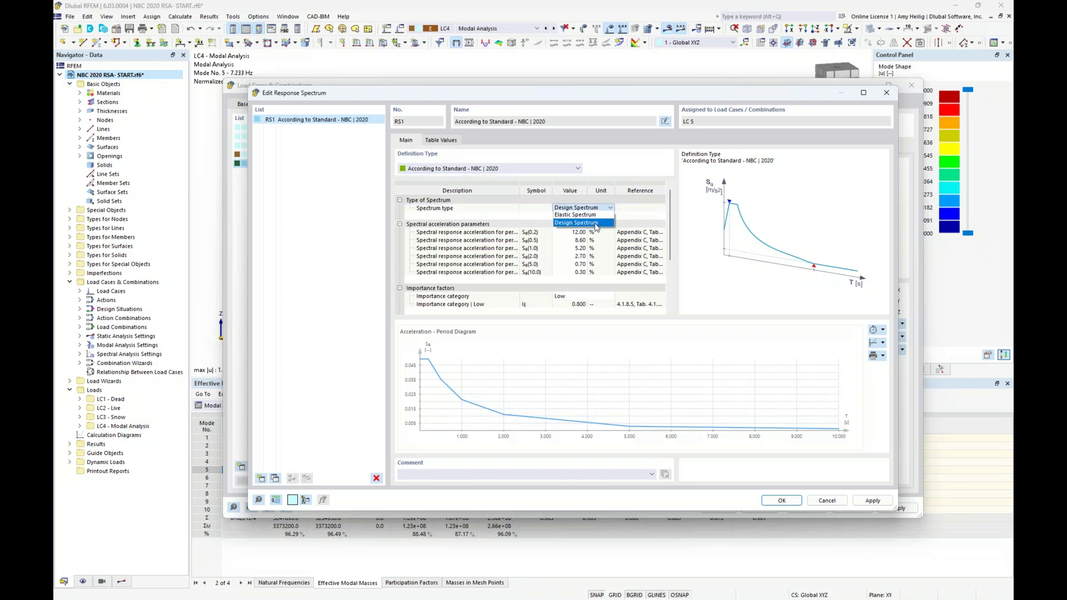
left_click(574, 223)
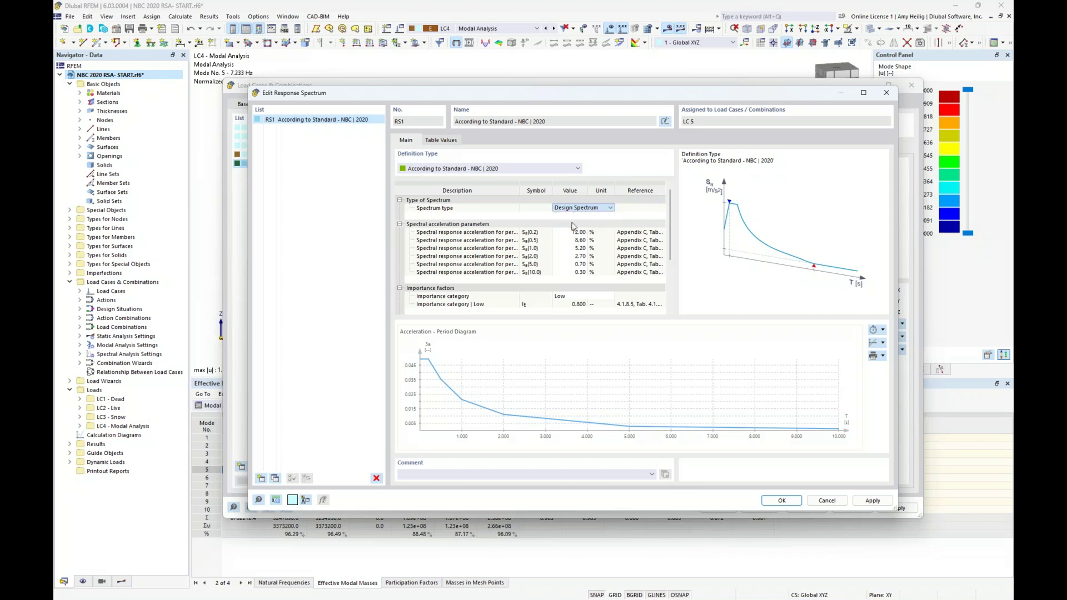
left_click_drag(520, 230, 543, 228)
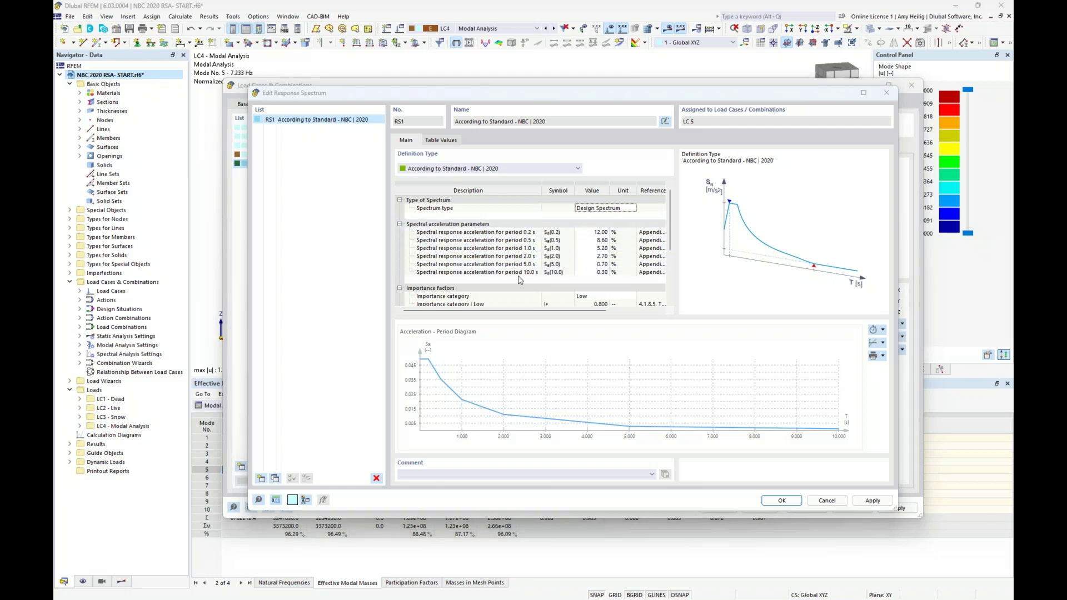
- Switch to the Snow Load, Wind Speed, and Seismic Load Maps page in Chrome and browse the available seismic standards
key("super+Tab")
left_click(569, 300)
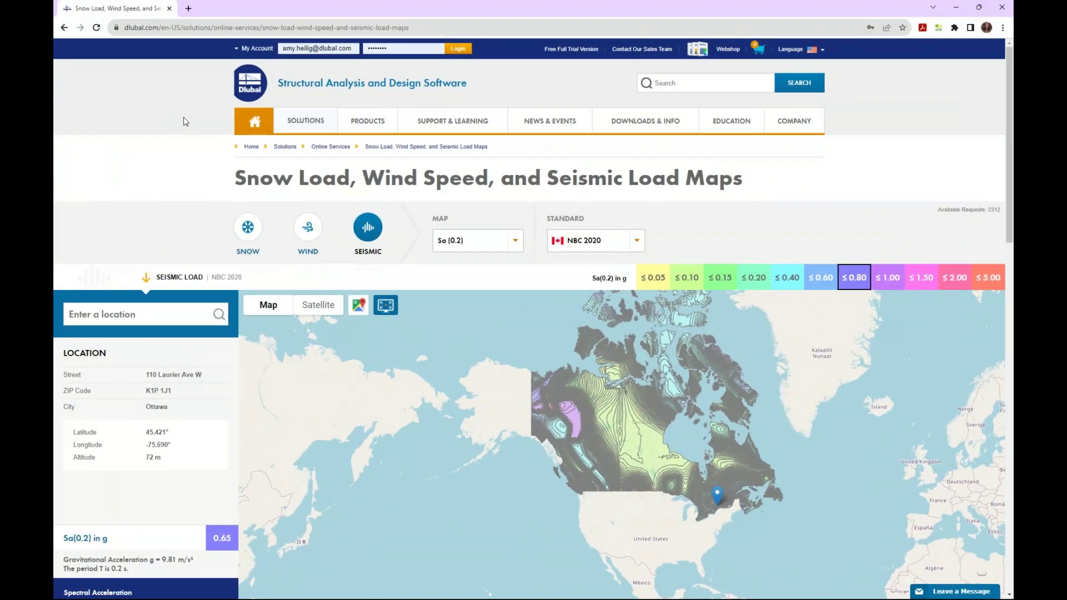
mouse_move(287, 136)
scroll(339, 261, "down", 1)
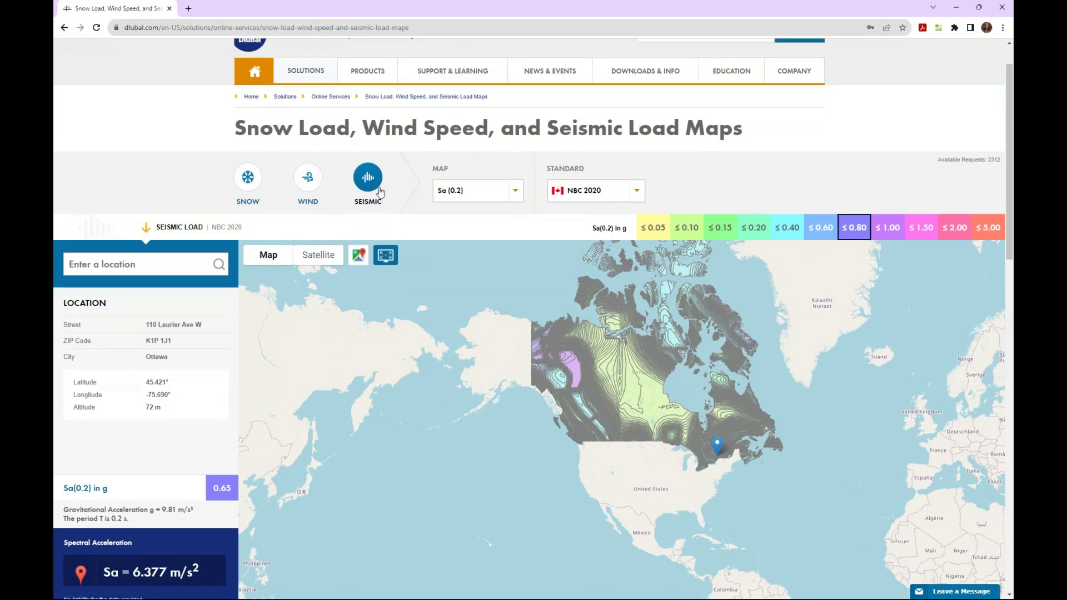
left_click(638, 194)
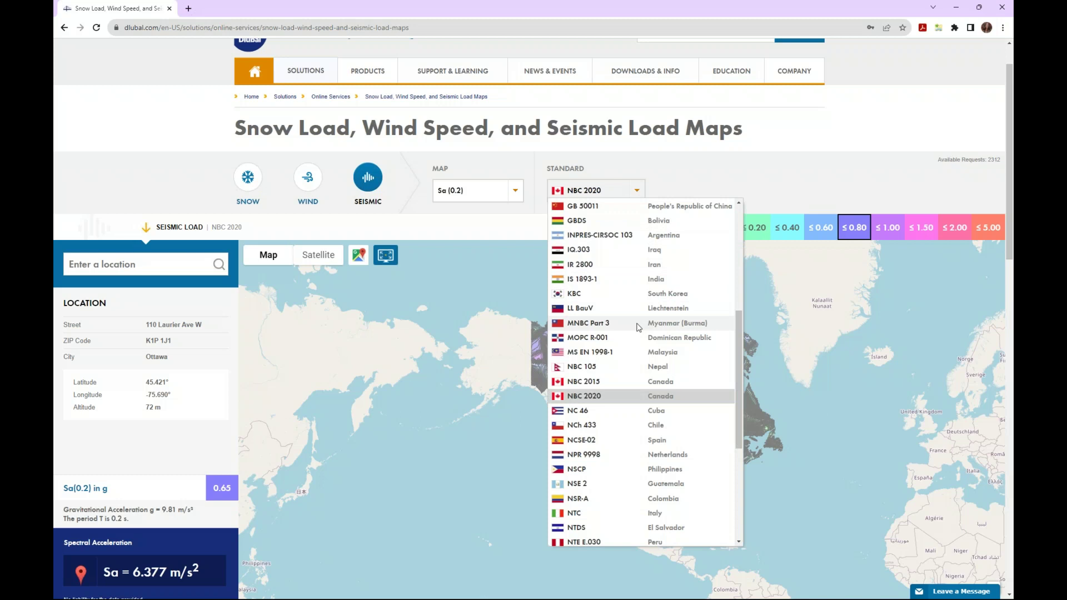
scroll(639, 326, "up", 2)
scroll(639, 327, "up", 3)
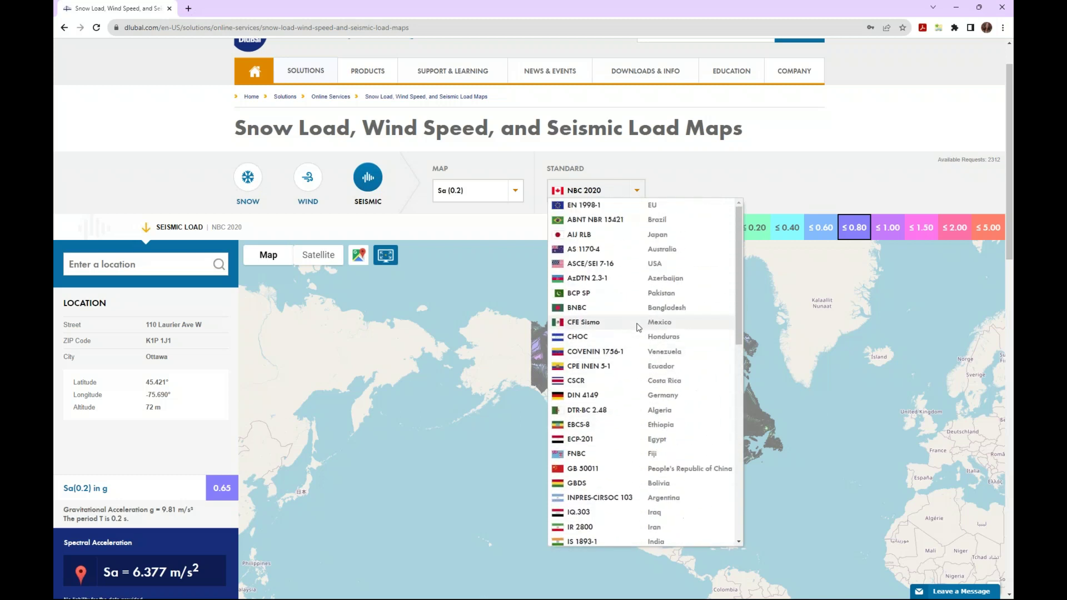
scroll(616, 269, "down", 5)
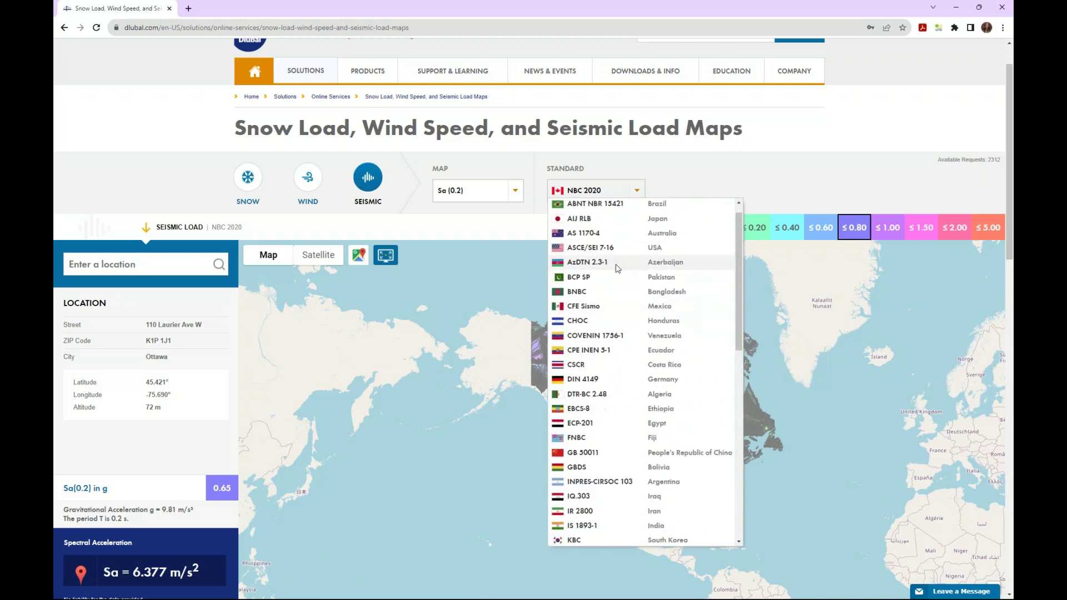
scroll(611, 284, "down", 1)
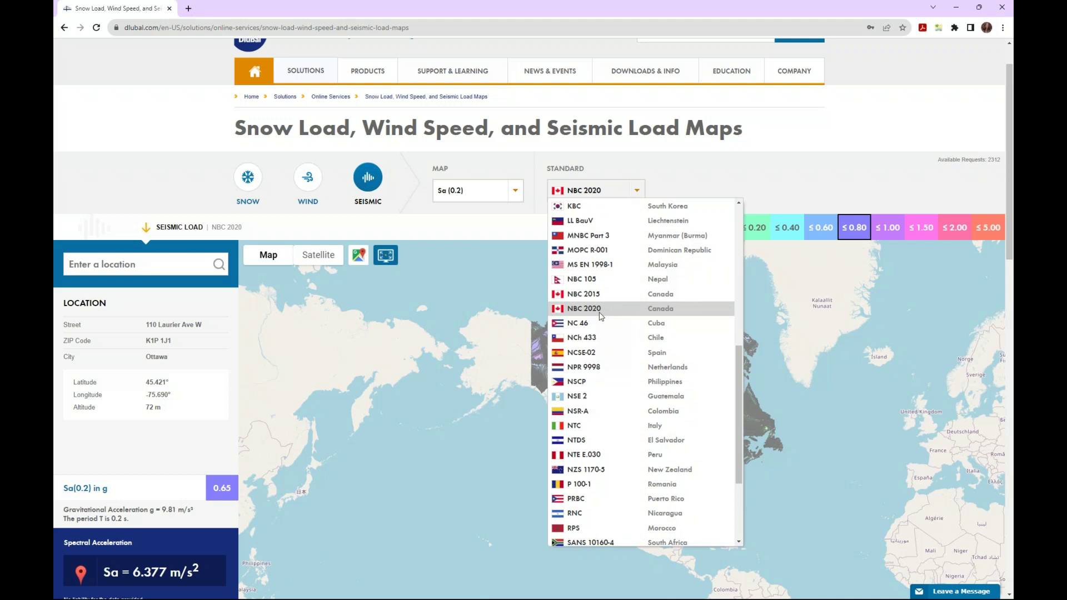
scroll(601, 314, "down", 2)
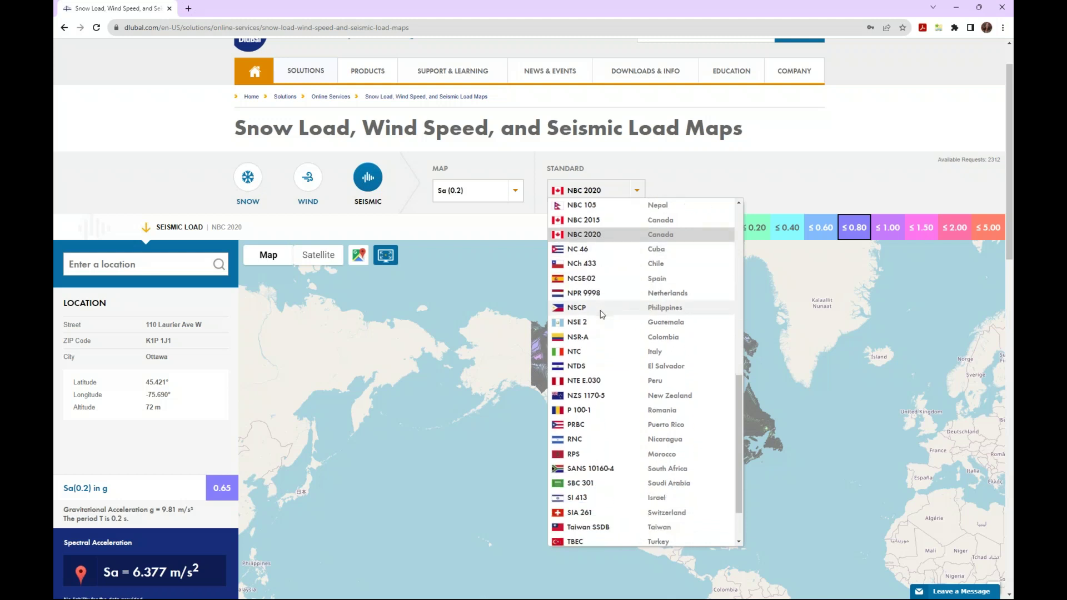
left_click(716, 182)
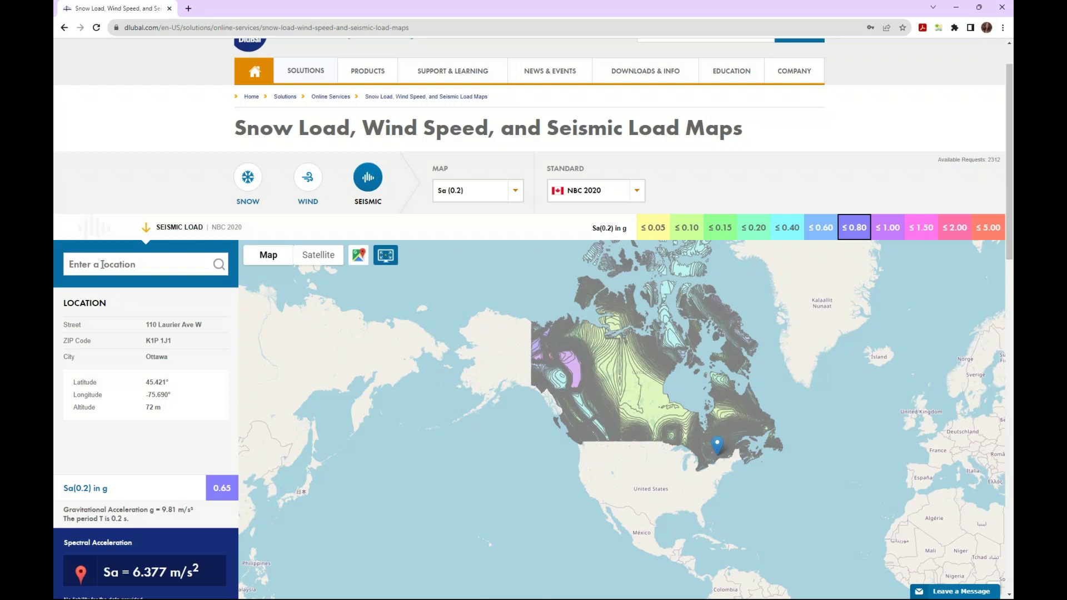
- Examine the seismic map types offered for NBC 2020 and the Sa(0.2) spectral acceleration of the Ottawa location
left_click(520, 196)
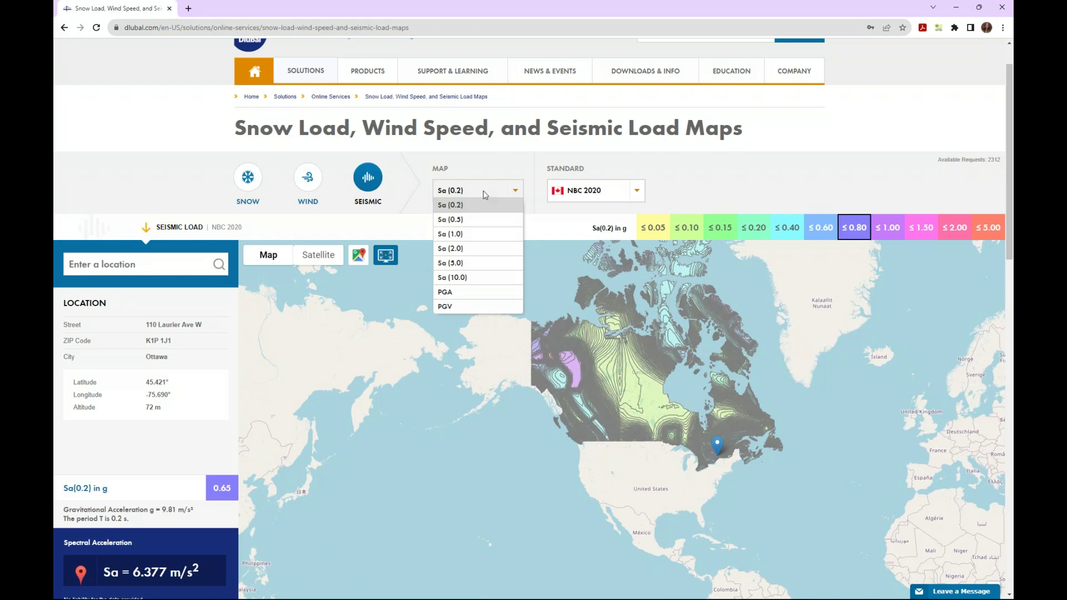
left_click(492, 167)
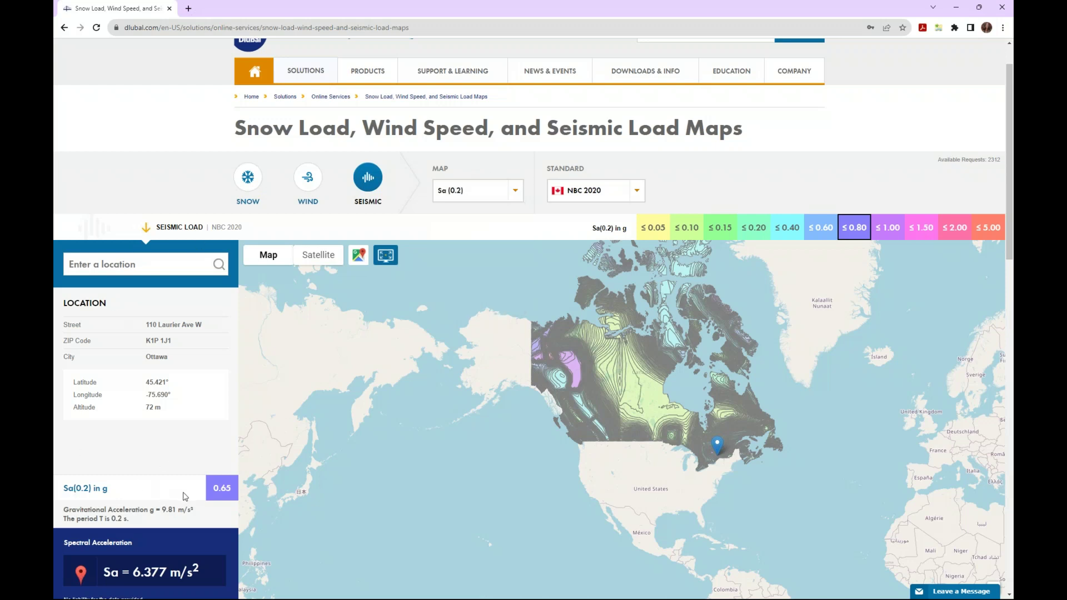
scroll(163, 496, "down", 2)
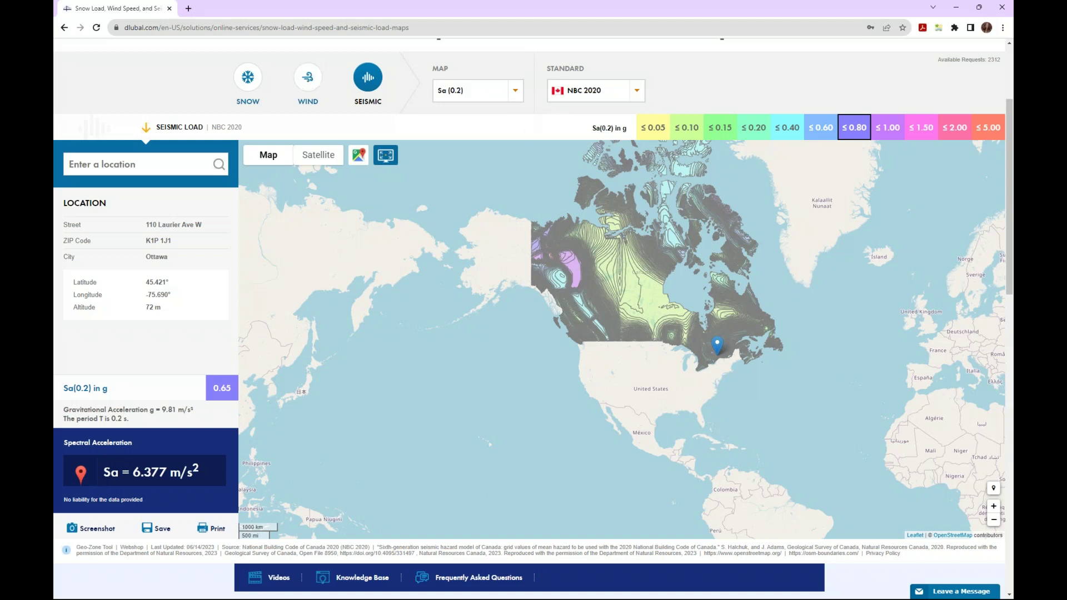
scroll(256, 116, "up", 2)
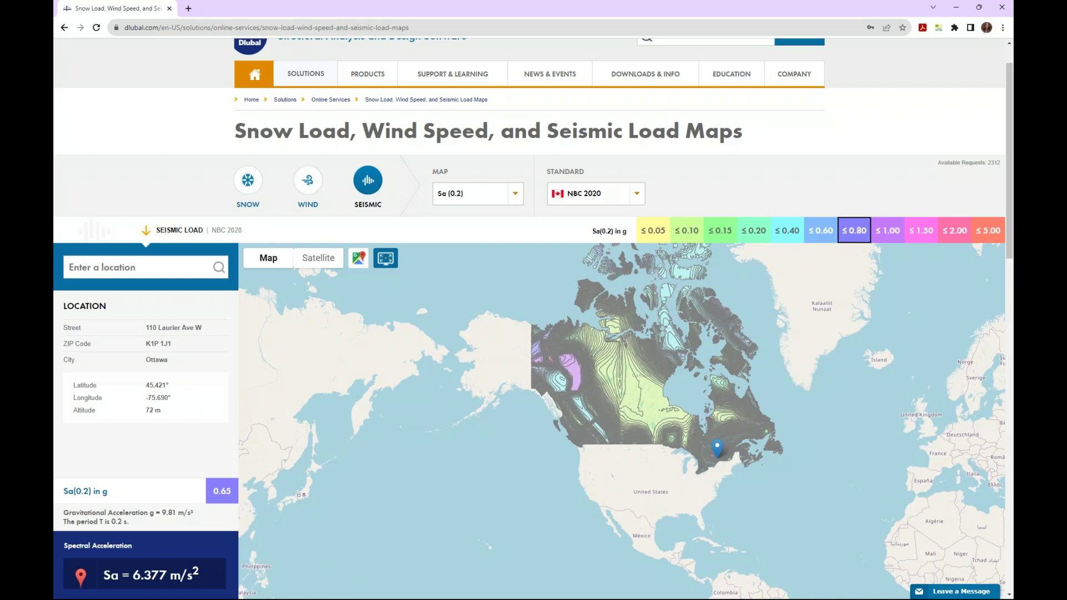
scroll(533, 319, "up", 1)
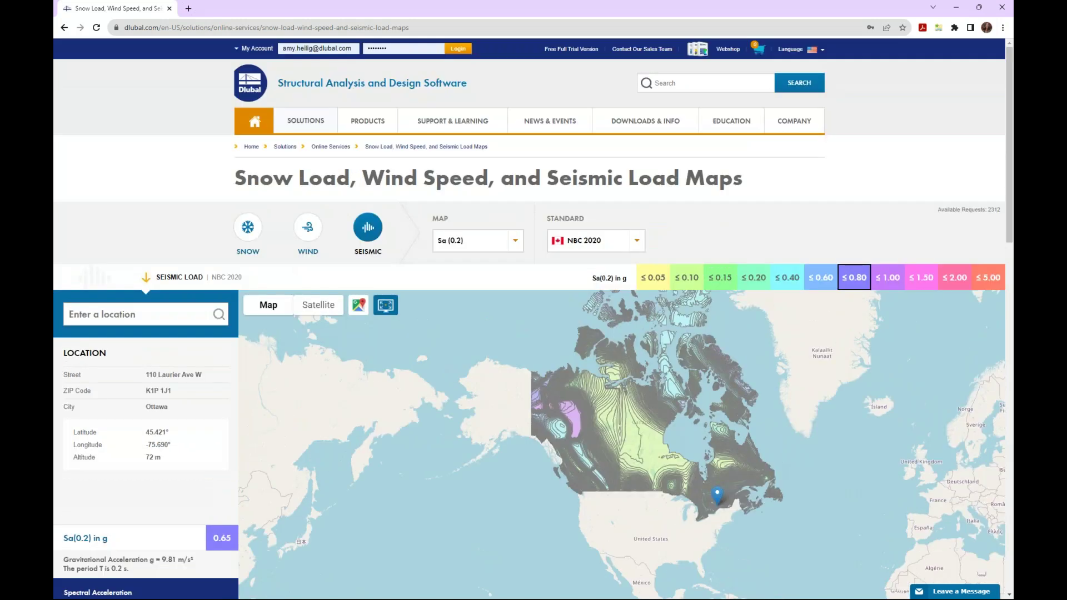
- Return to RFEM, set response spectrum RS1's importance category to Normal and its site class to C, and accept the spectrum
key("super+Tab")
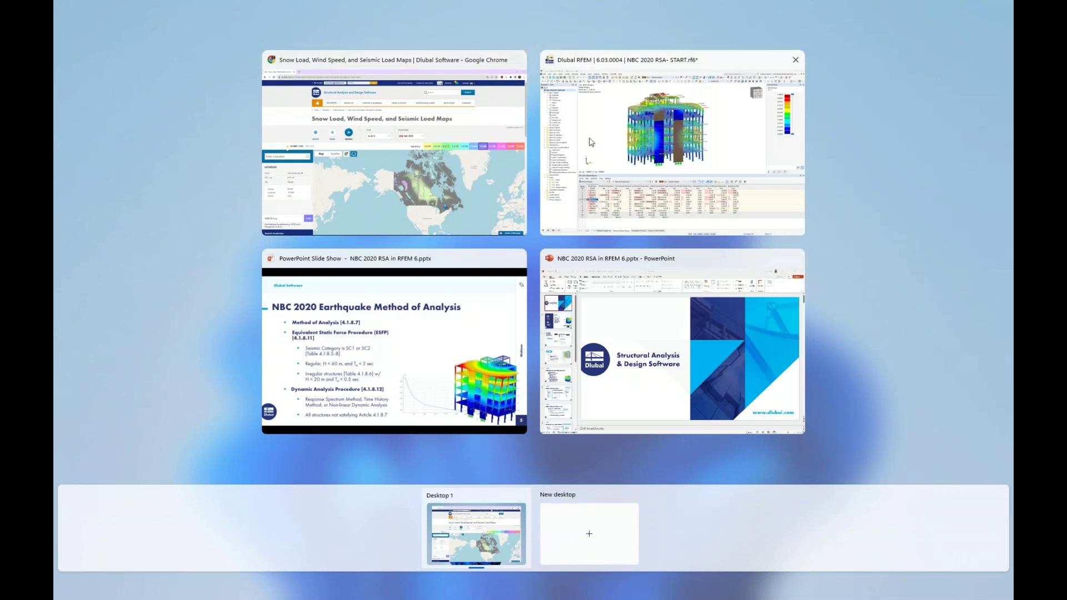
left_click(590, 142)
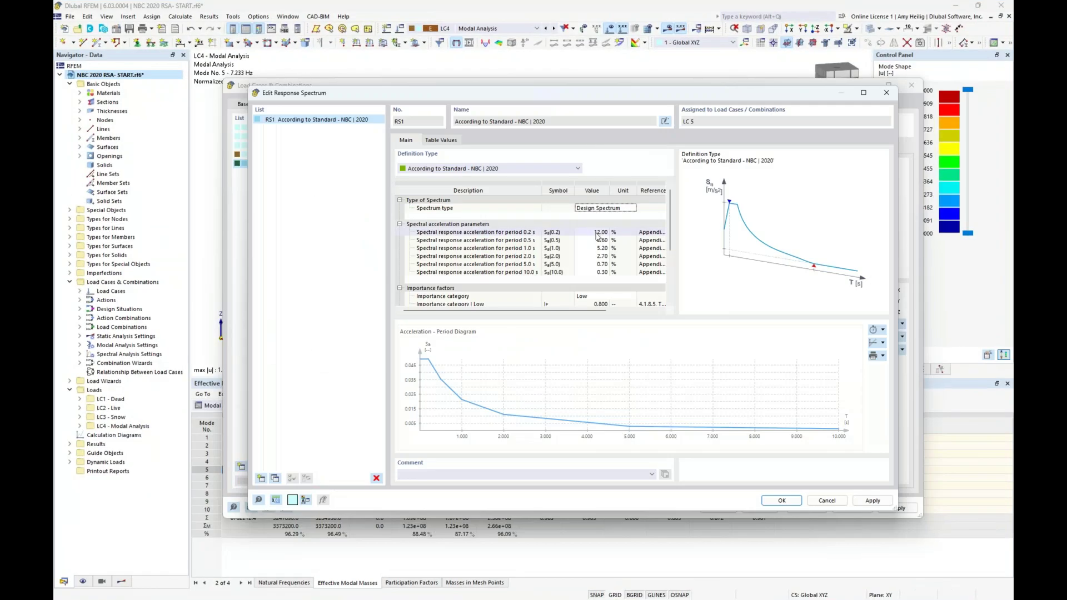
left_click_drag(670, 220, 664, 252)
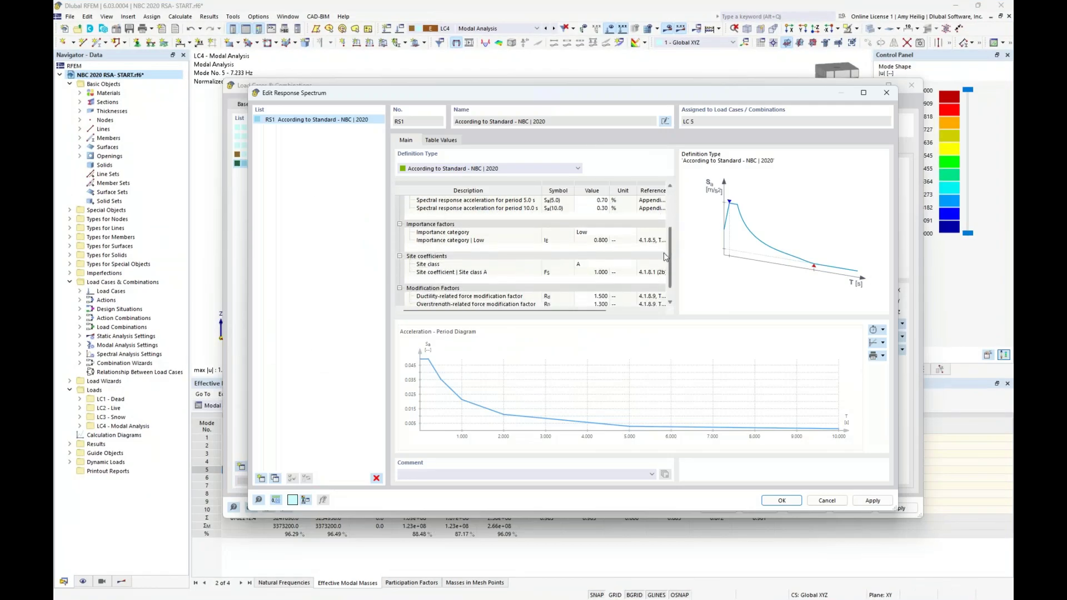
left_click(620, 234)
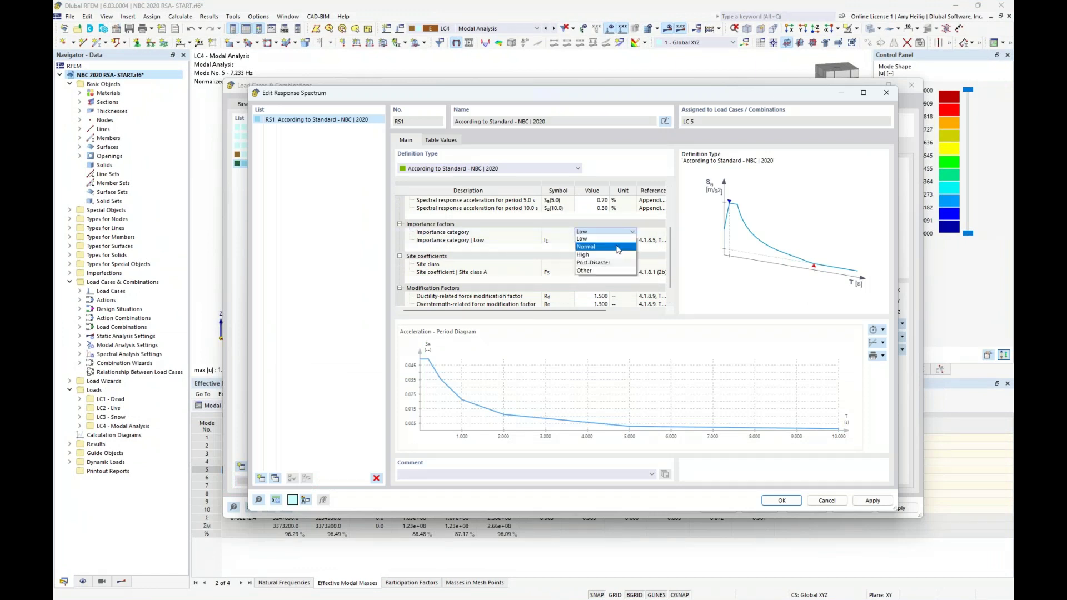
left_click(619, 248)
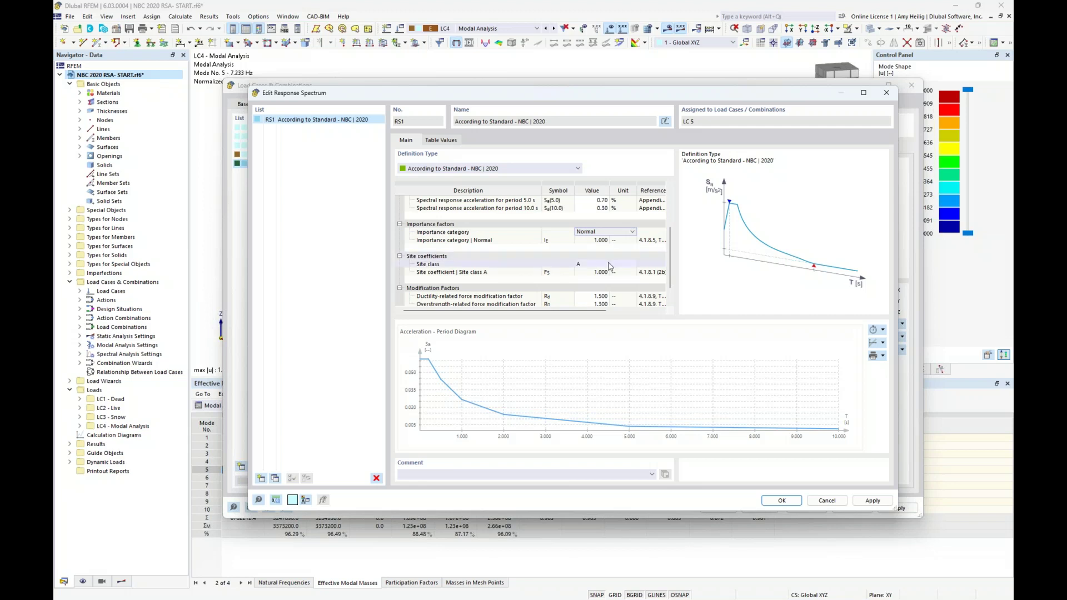
left_click(609, 264)
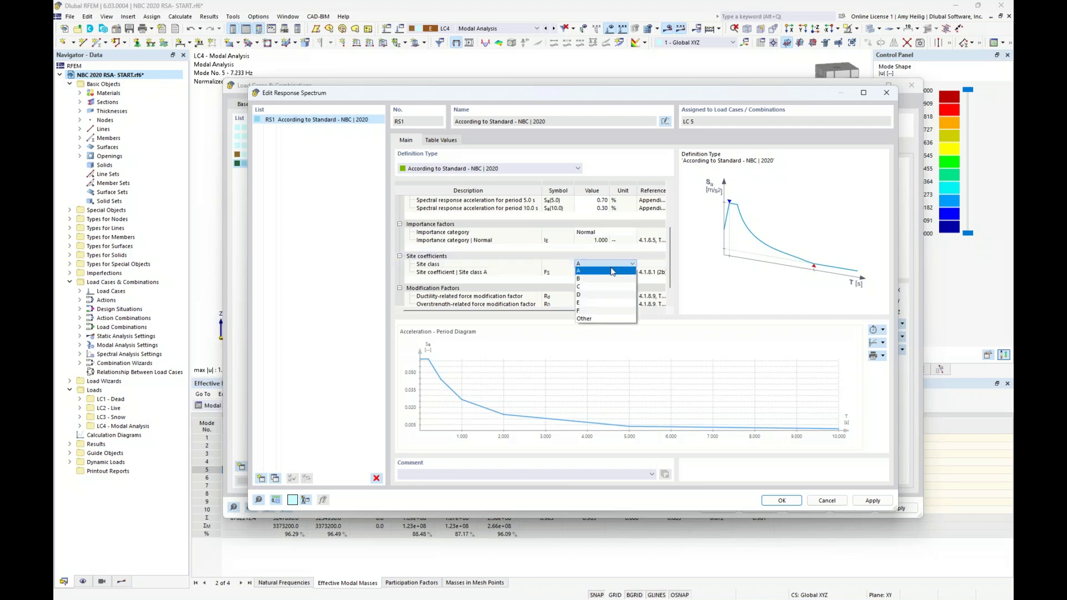
left_click(608, 287)
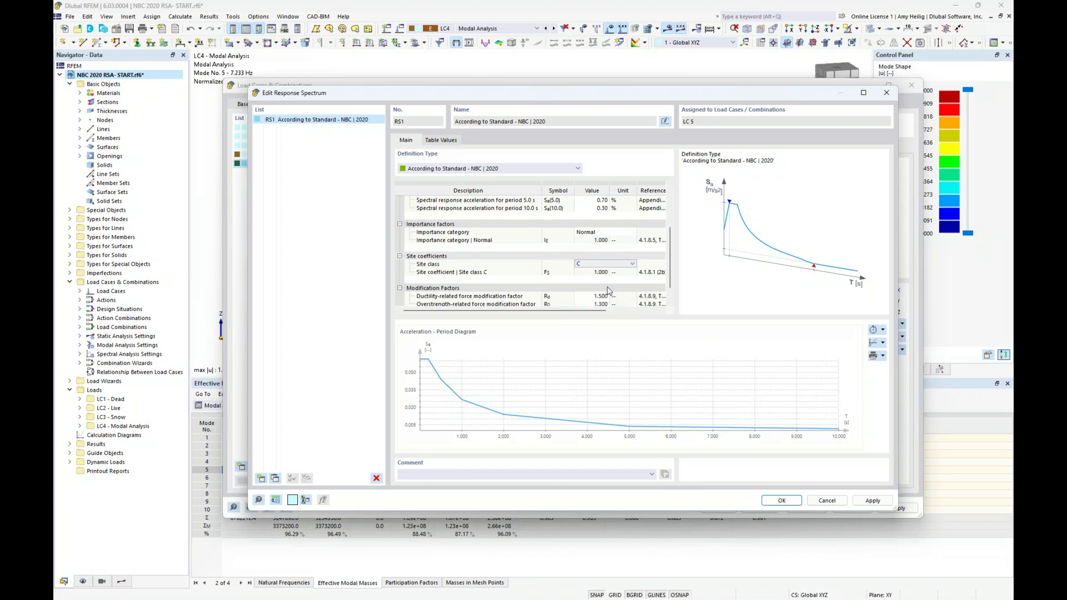
scroll(533, 280, "down", 1)
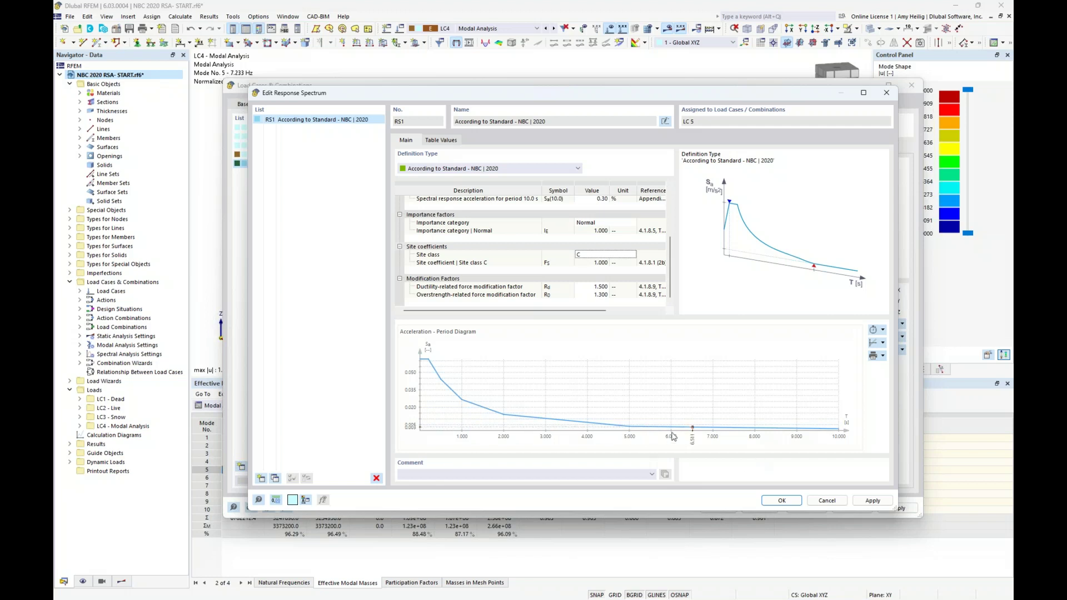
left_click(781, 500)
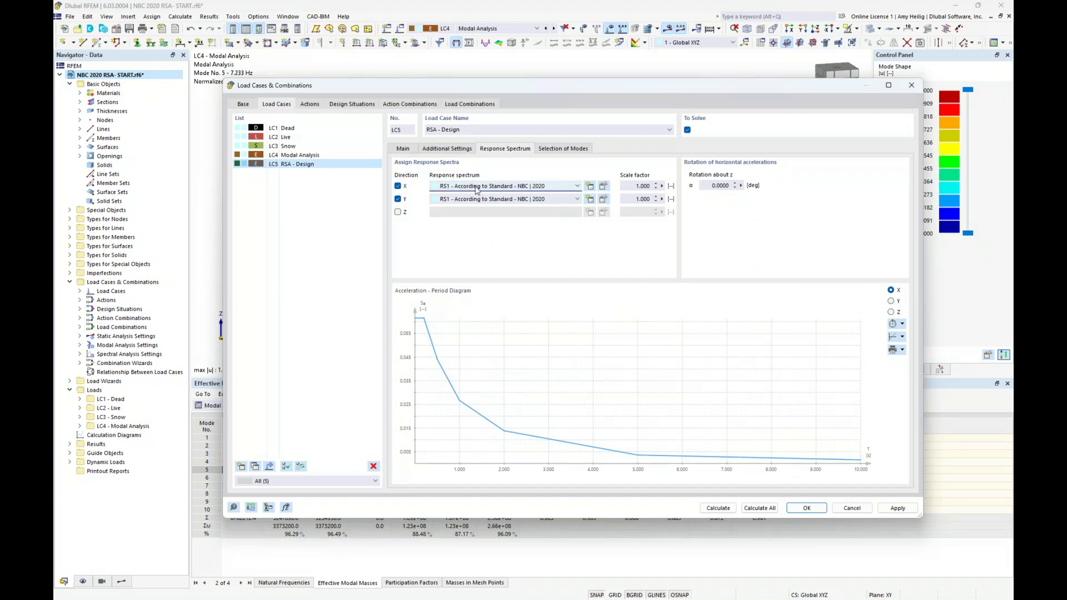
- Keep RS1 assigned to direction Y and examine the modes imported from LC4 with their effective modal mass factors
left_click(488, 200)
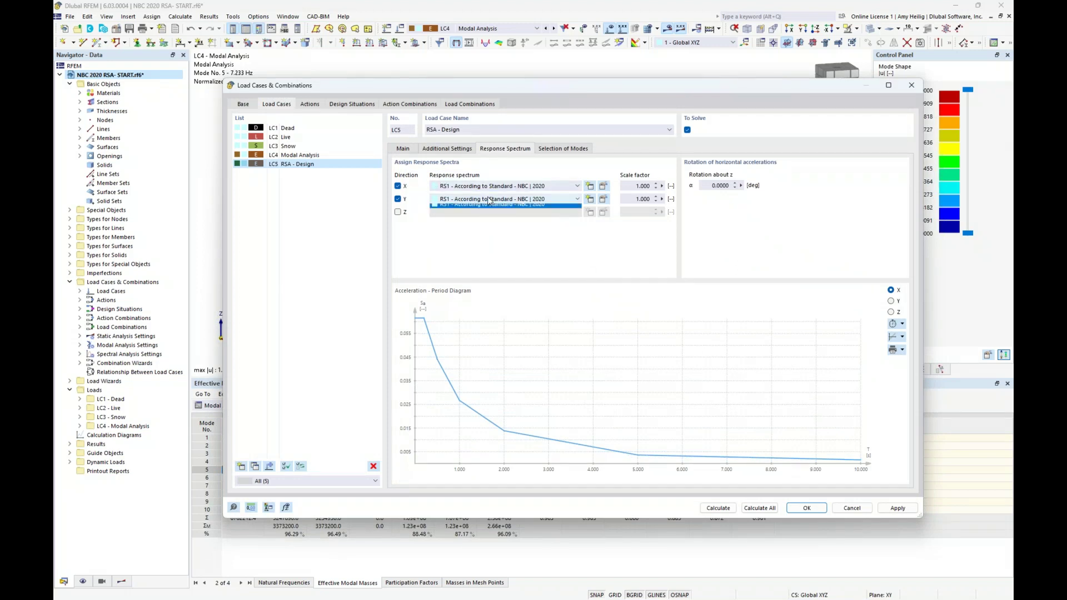
left_click(489, 201)
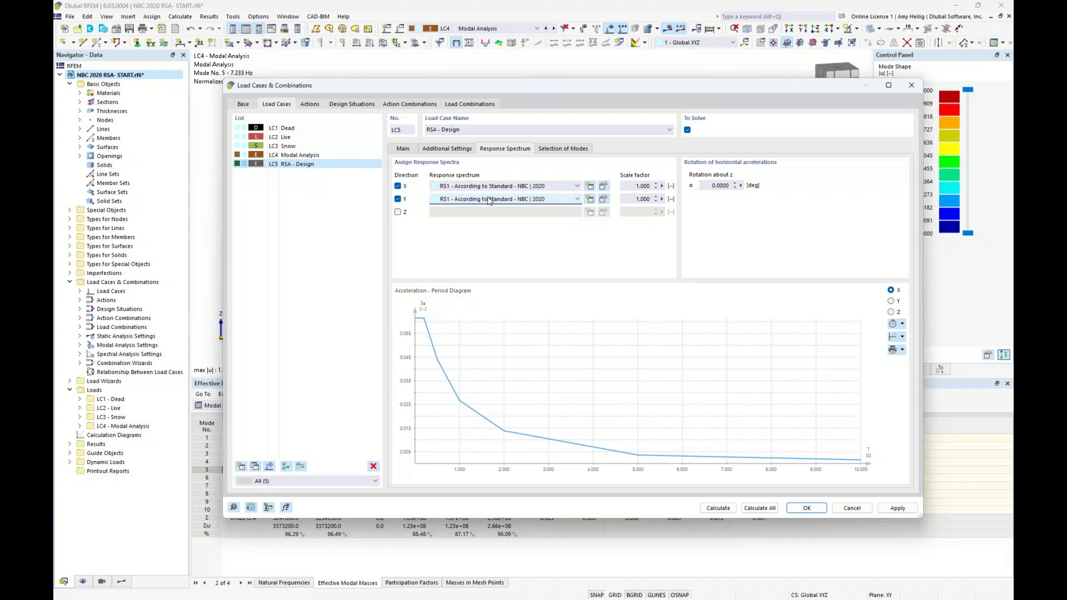
left_click(561, 150)
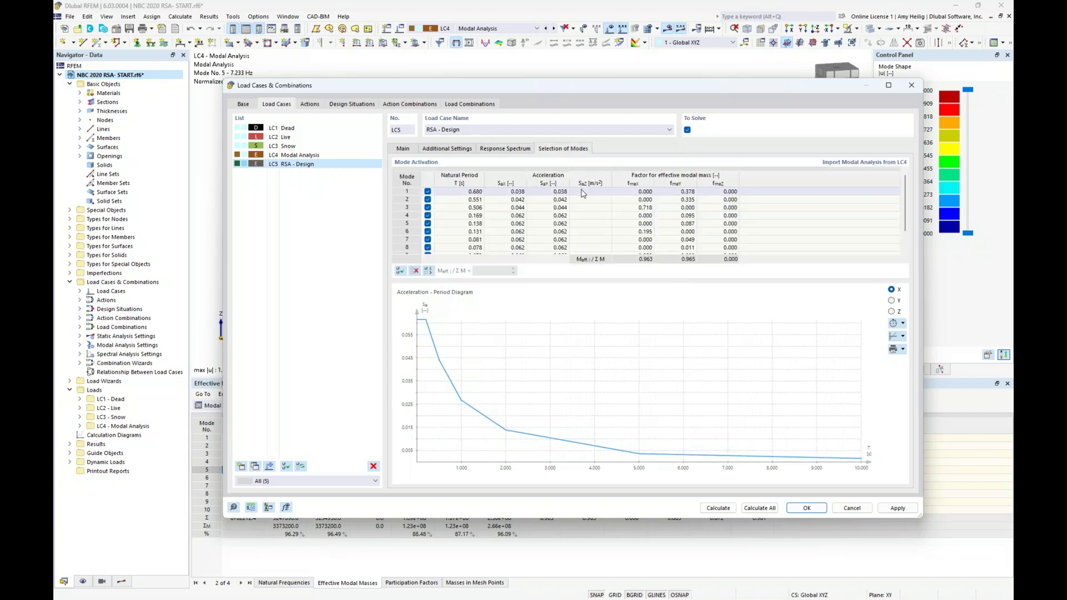
scroll(583, 193, "down", 1)
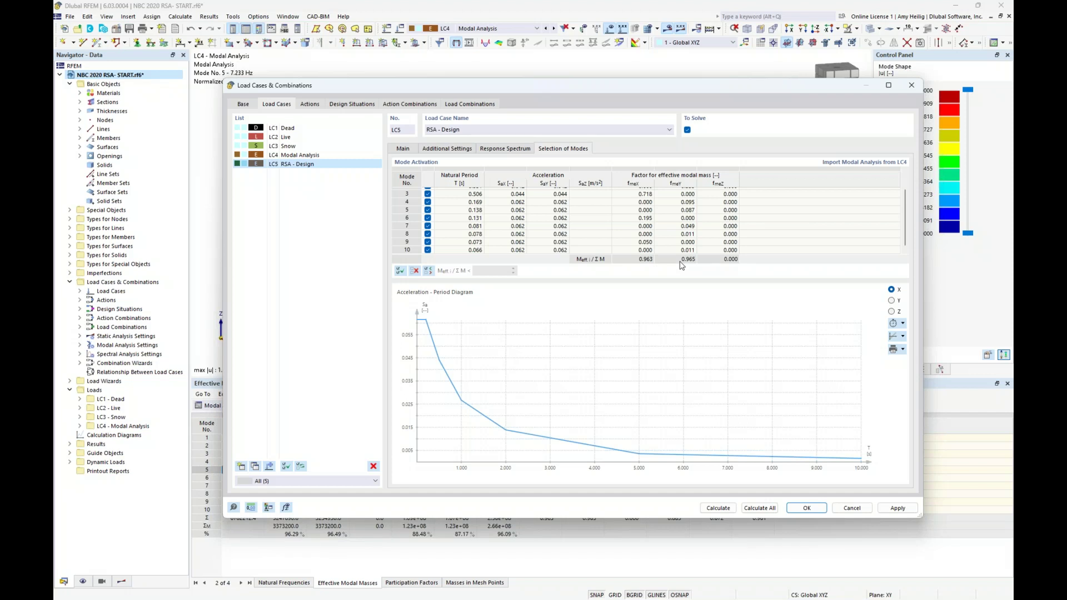
- Limit the activated modes to a minimum effective modal mass factor of 0.04, then go back to the load case's main analysis settings
left_click(428, 271)
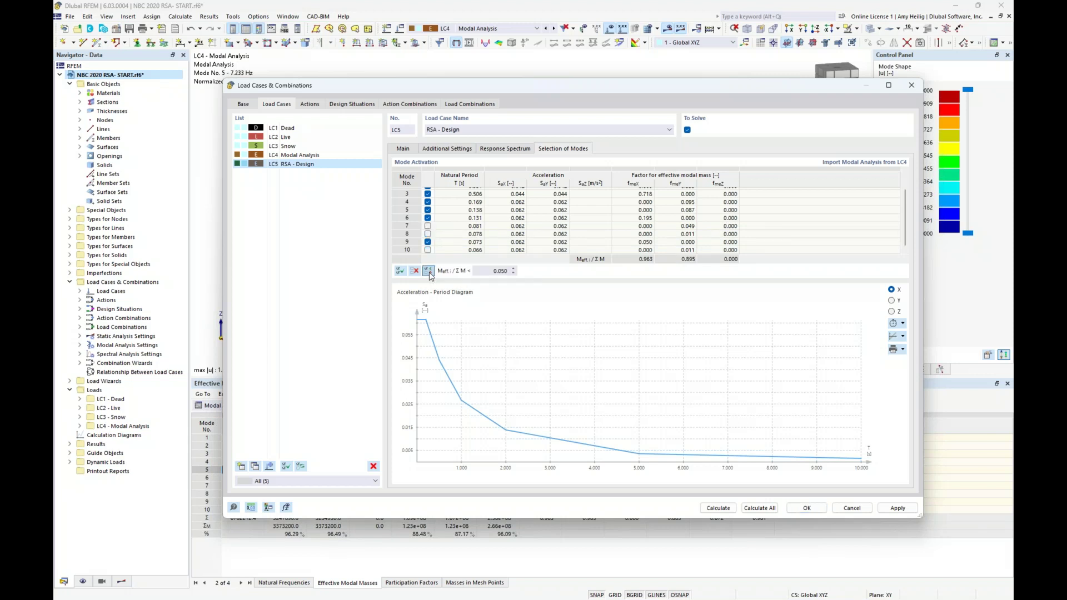
key("Tab")
type("0.04")
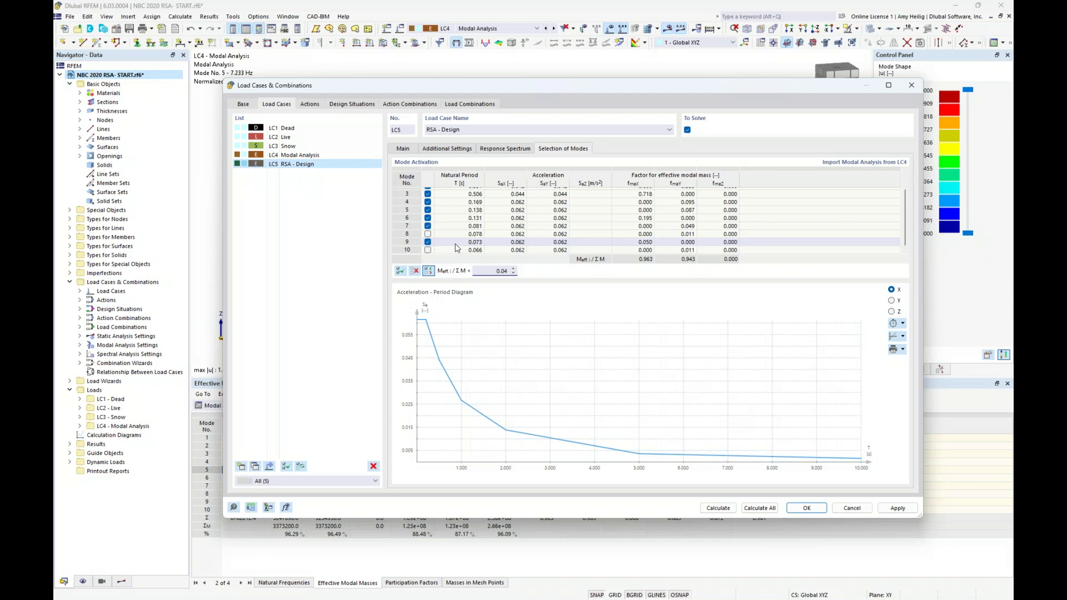
left_click(416, 236)
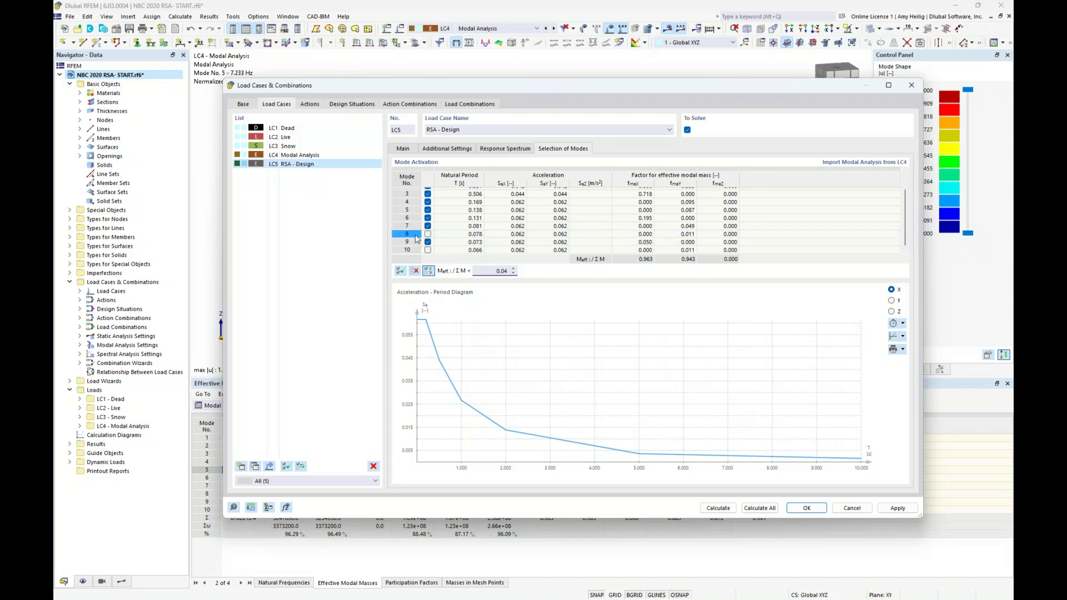
left_click(414, 242)
left_click(417, 251)
left_click(405, 150)
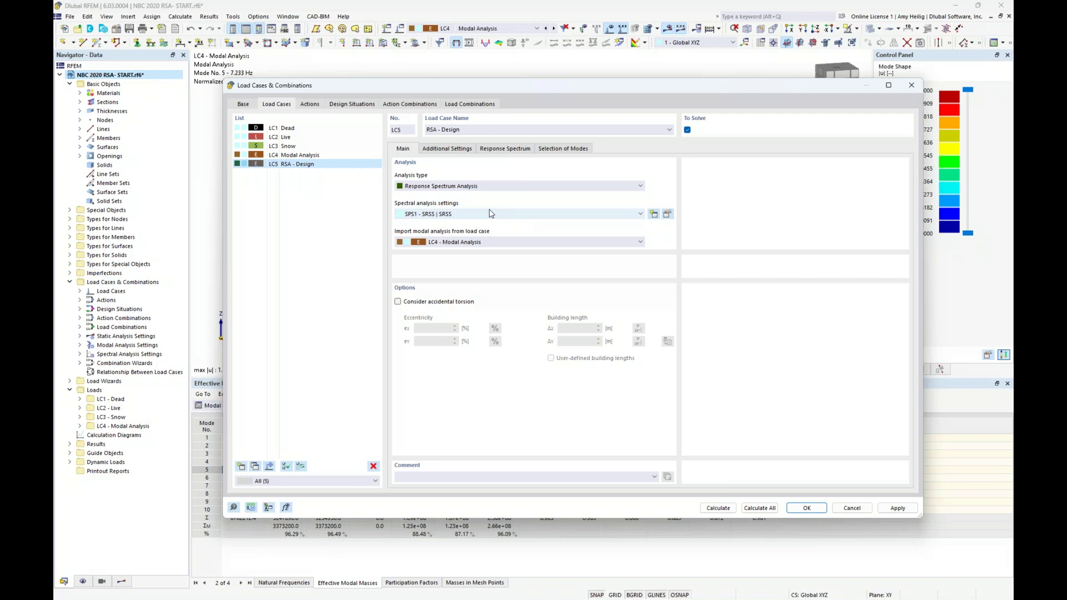
- Open spectral analysis settings SPS1 for editing and examine the combination rules offered for periodic responses and directional components
left_click(668, 214)
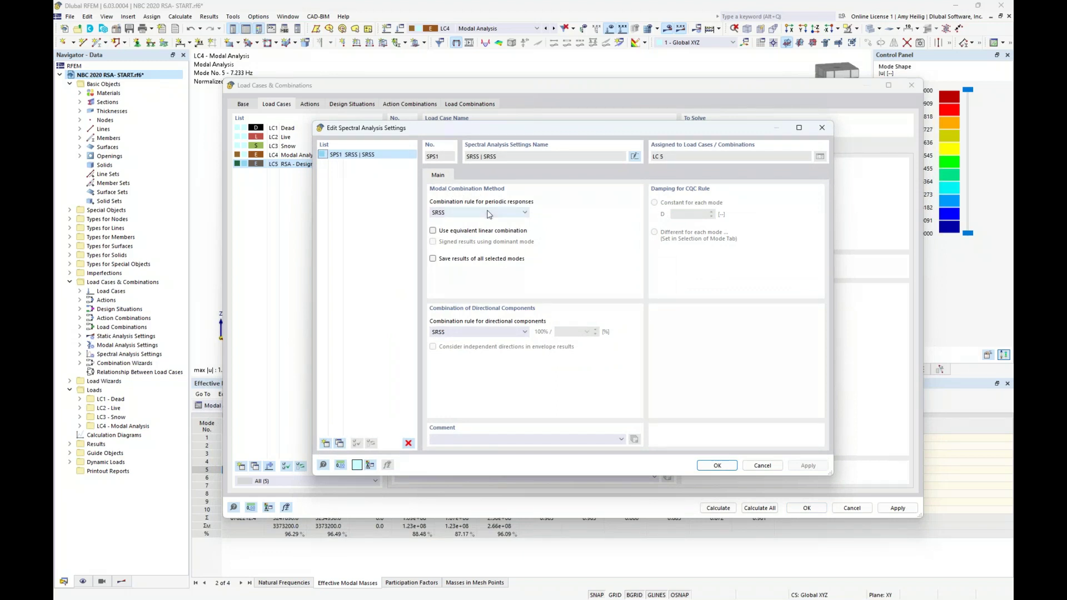
left_click(512, 215)
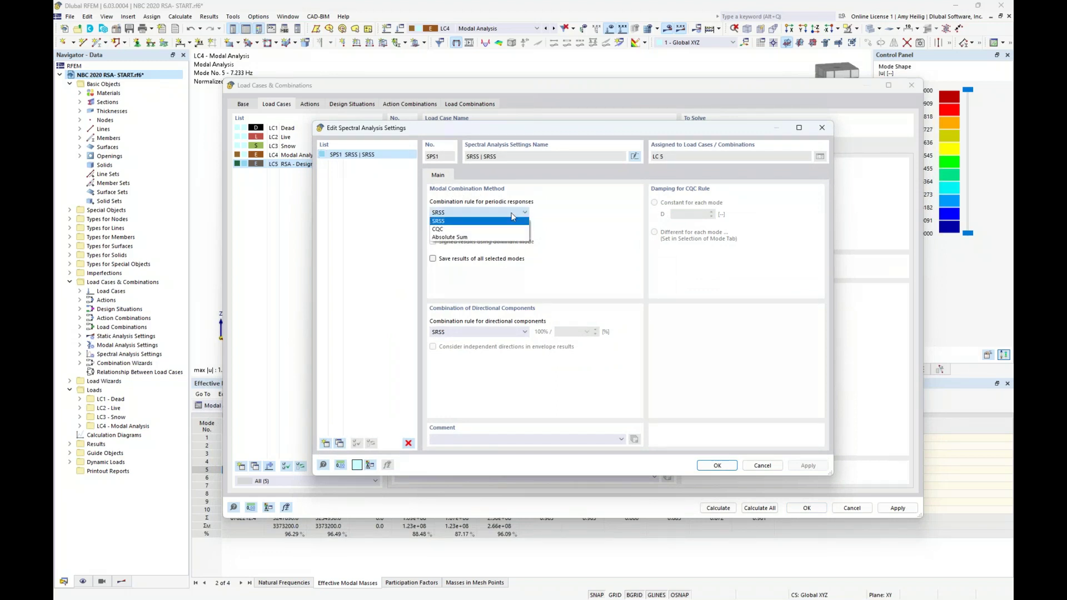
left_click(572, 251)
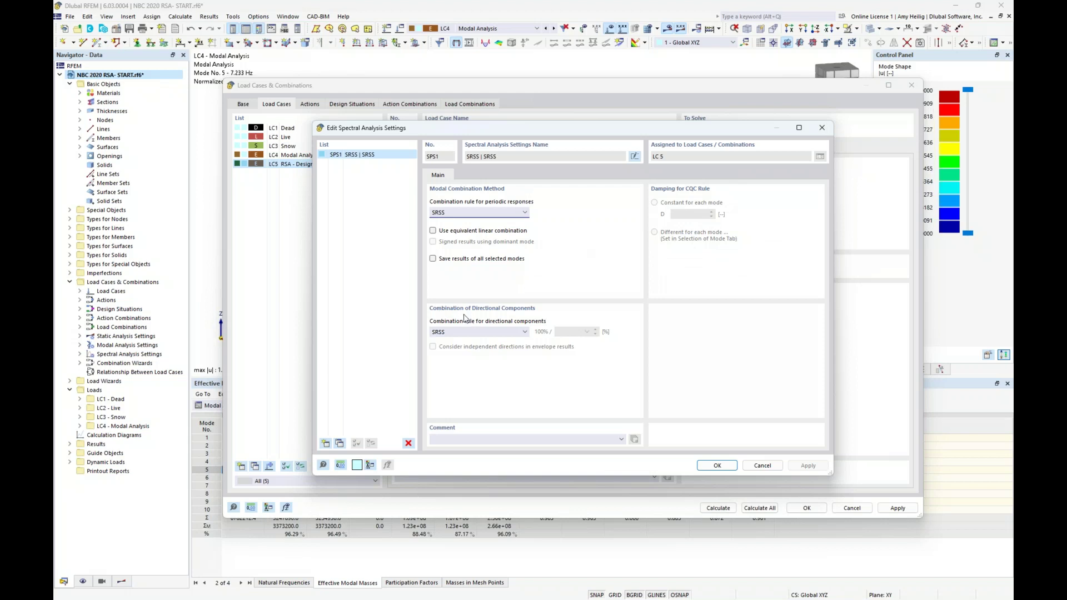
left_click(524, 332)
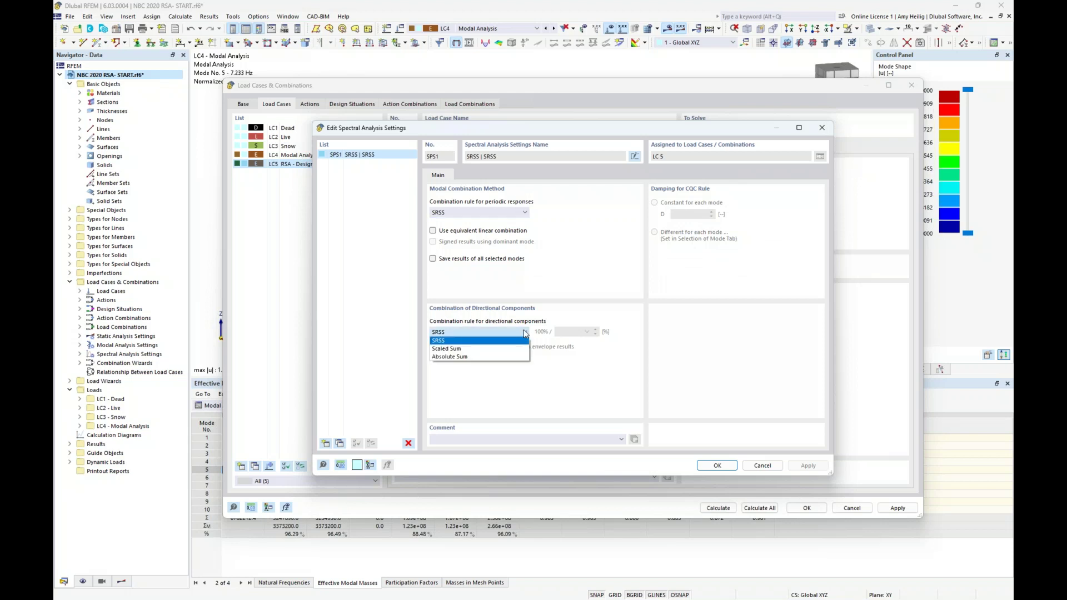
left_click(597, 284)
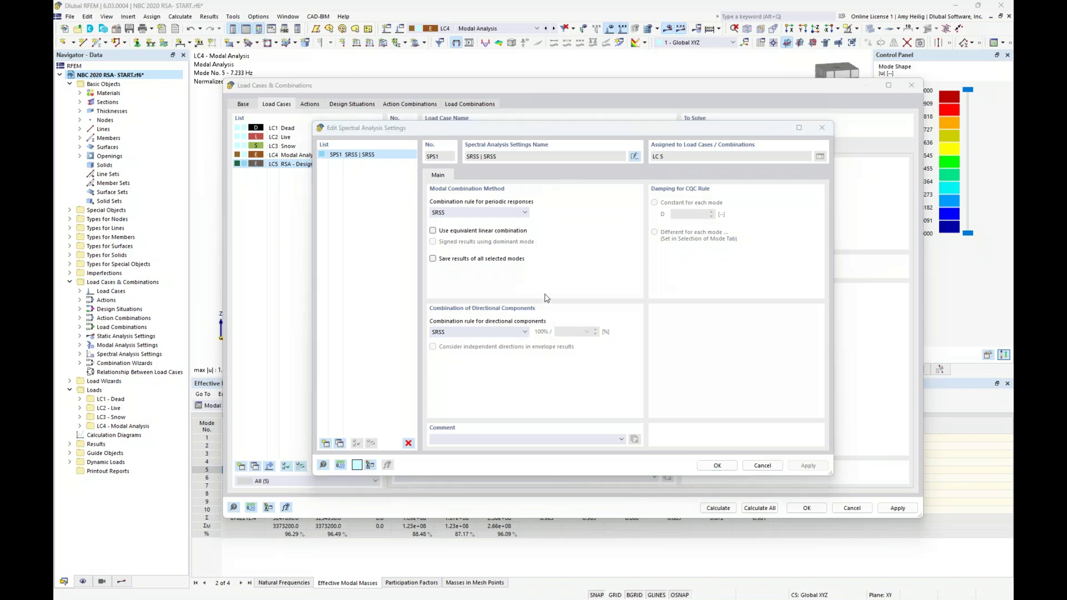
- Switch to the presentation and advance to the Modal Combination Method slide
key("super+Tab")
left_click(456, 306)
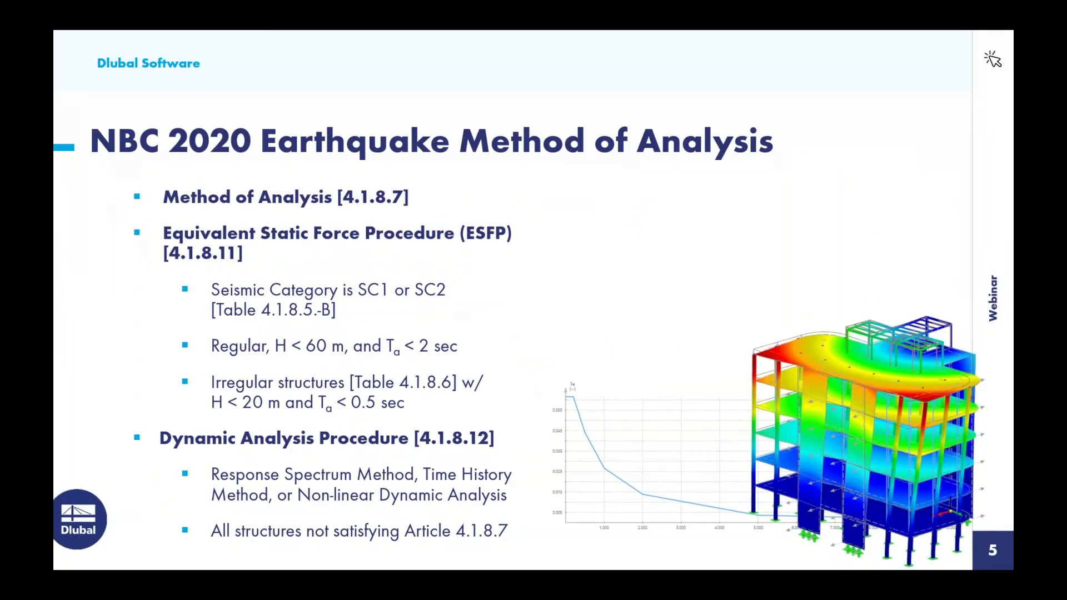
key("Right")
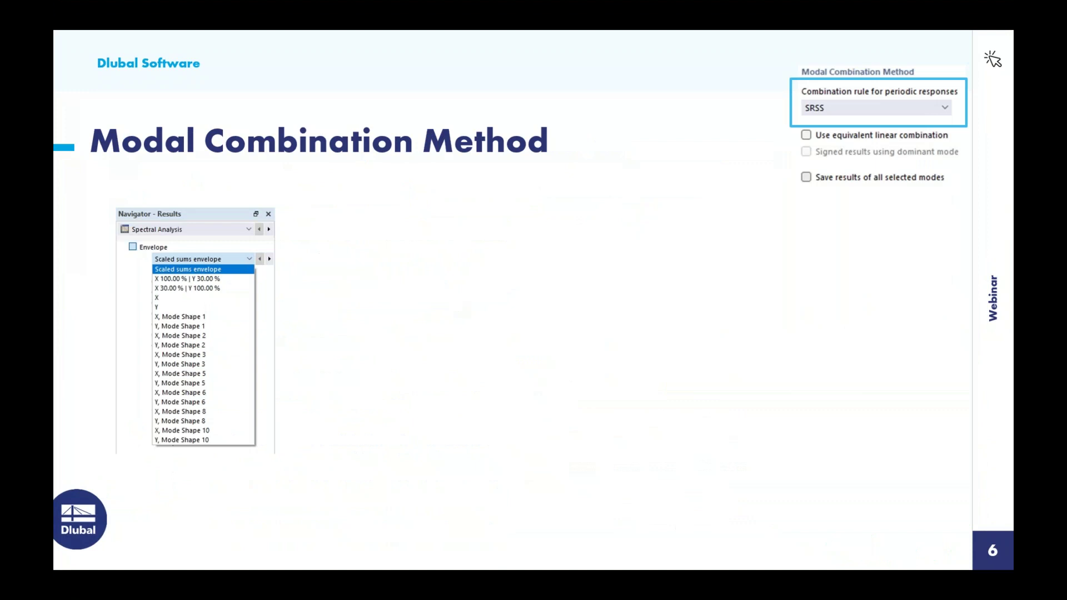
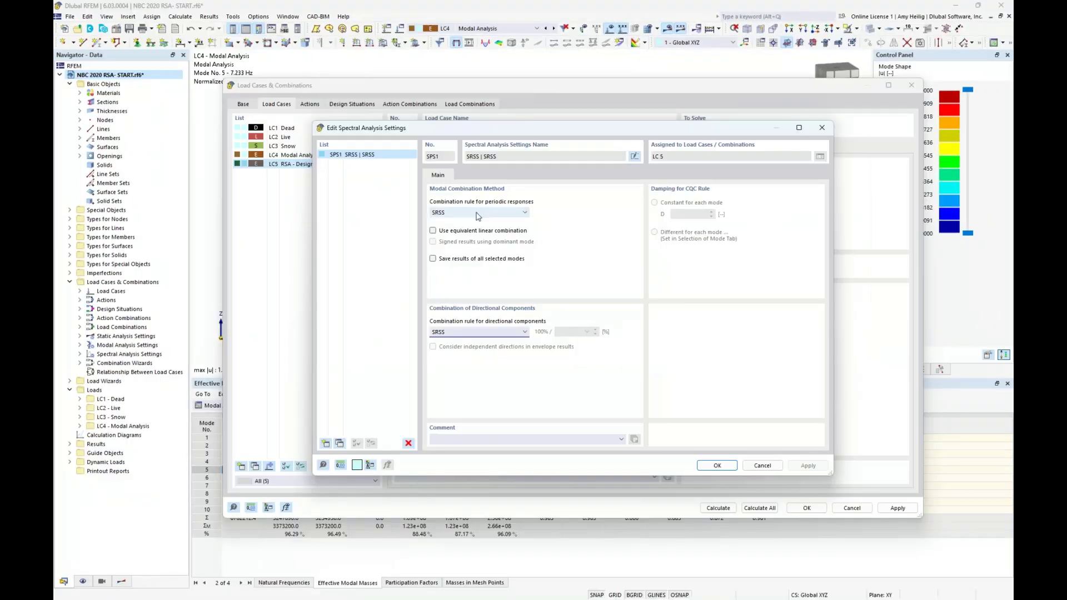
- Back in RFEM, try the CQC combination rule for periodic responses to view its damping options, and restore SRSS
left_click(477, 214)
left_click(469, 229)
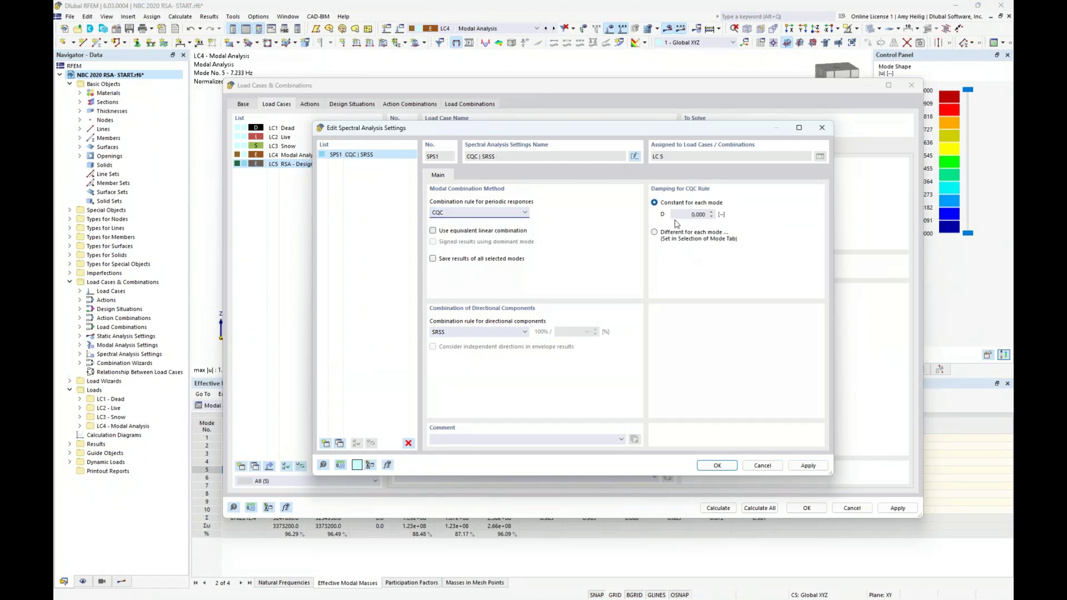
left_click(492, 213)
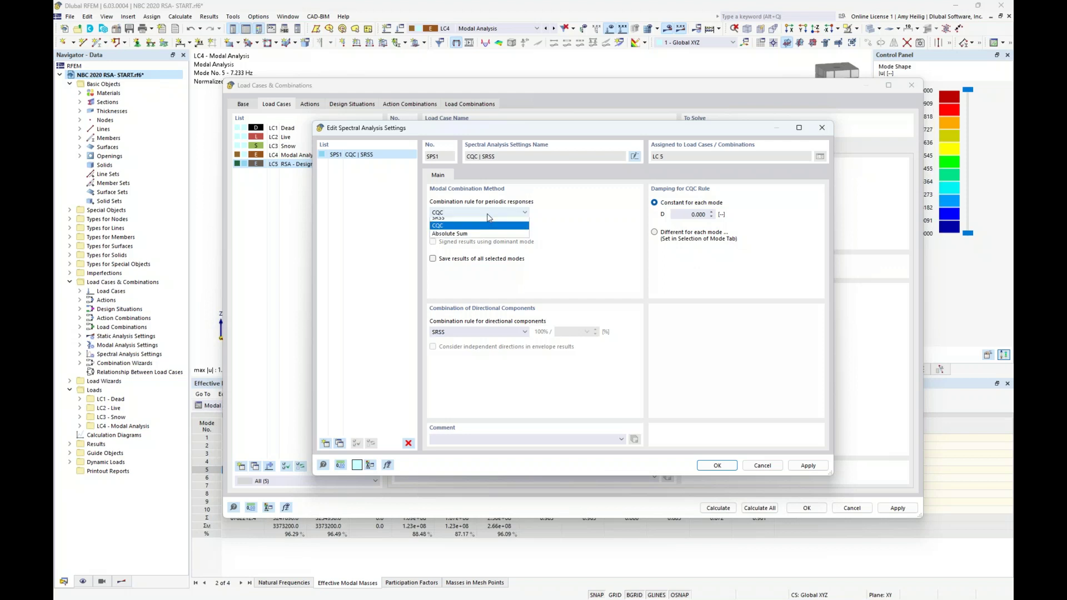
left_click(484, 222)
- In SPS1, enable equivalent linear combination and saving results of all selected modes, and combine directional components by Scaled Sum at 100% / 30%
left_click(433, 231)
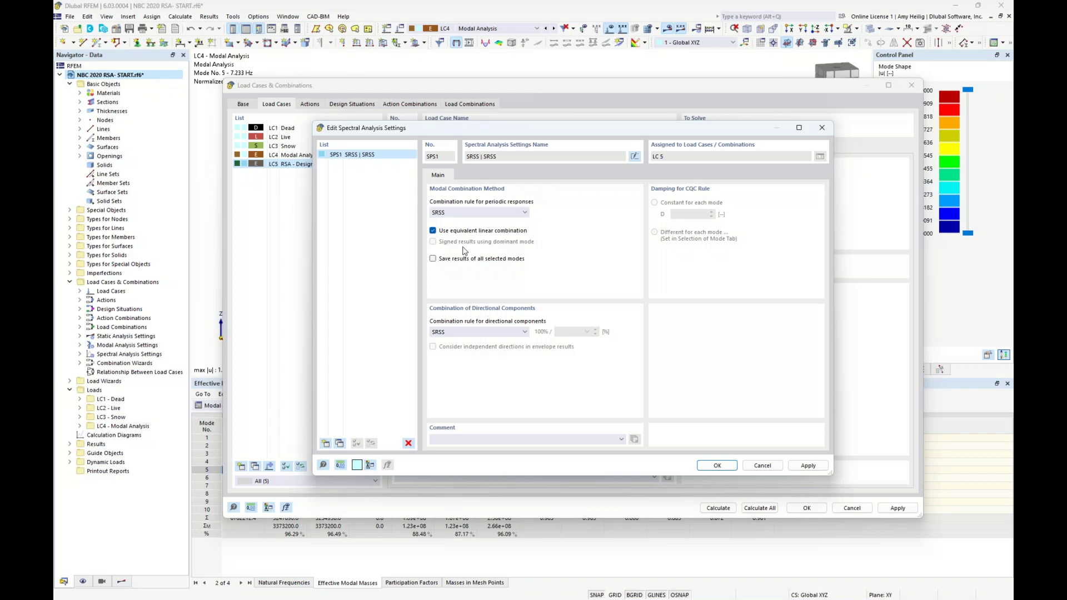
left_click(433, 259)
left_click(494, 332)
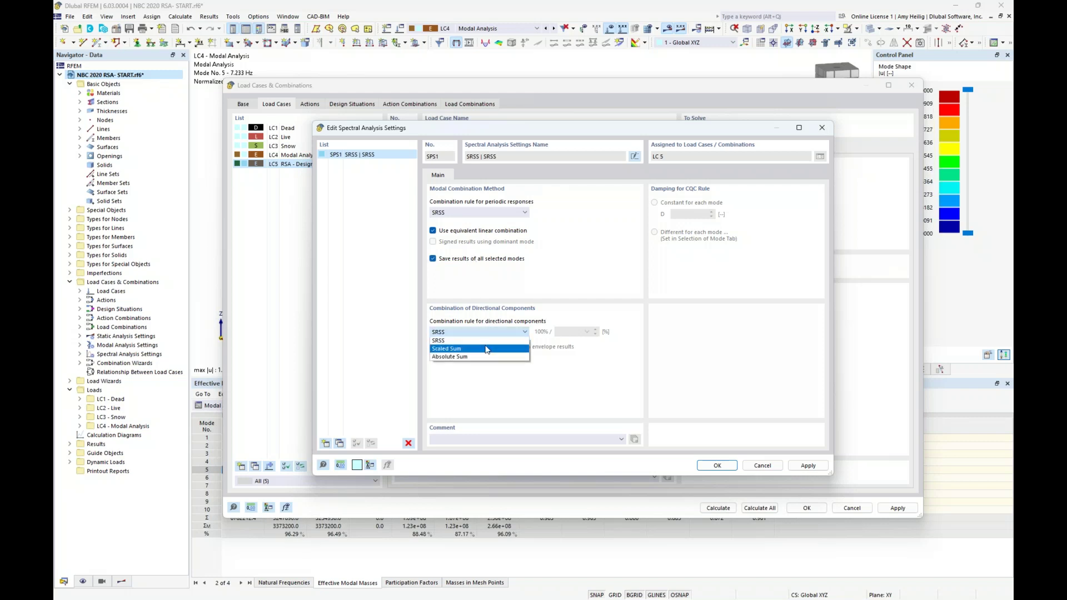
left_click(487, 349)
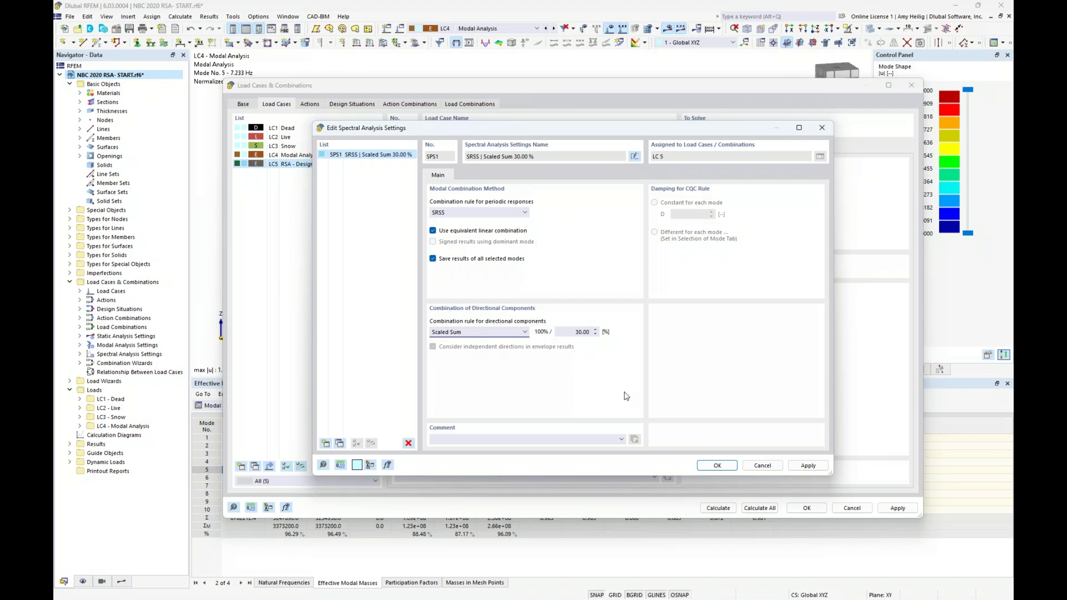
left_click(716, 465)
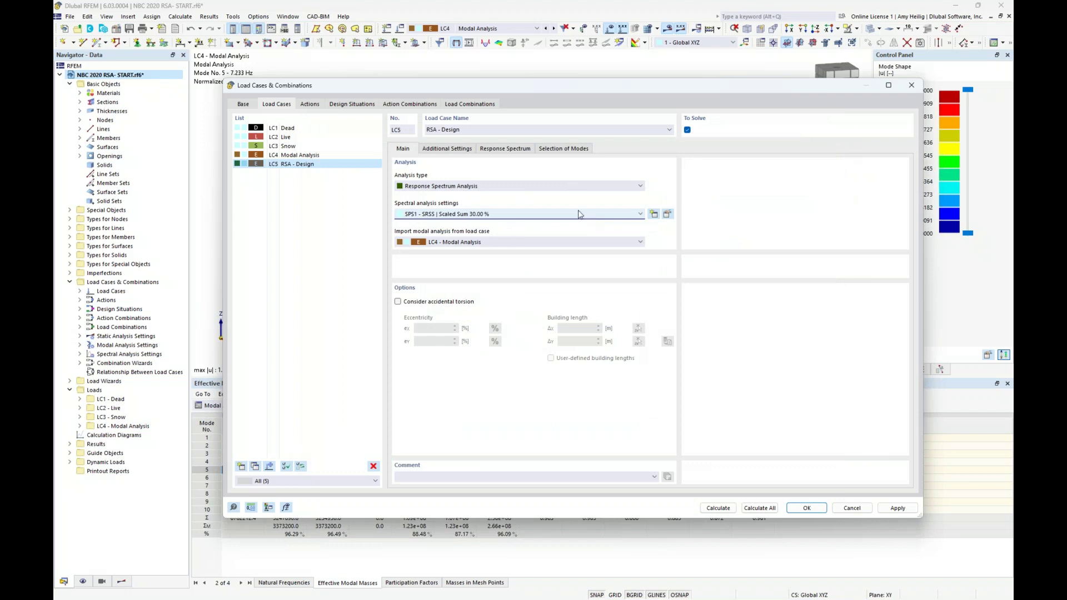
- With modes imported from LC4, consider accidental torsion at 10% eccentricity in both X and Y, and calculate the RSA - Design load case
left_click(490, 242)
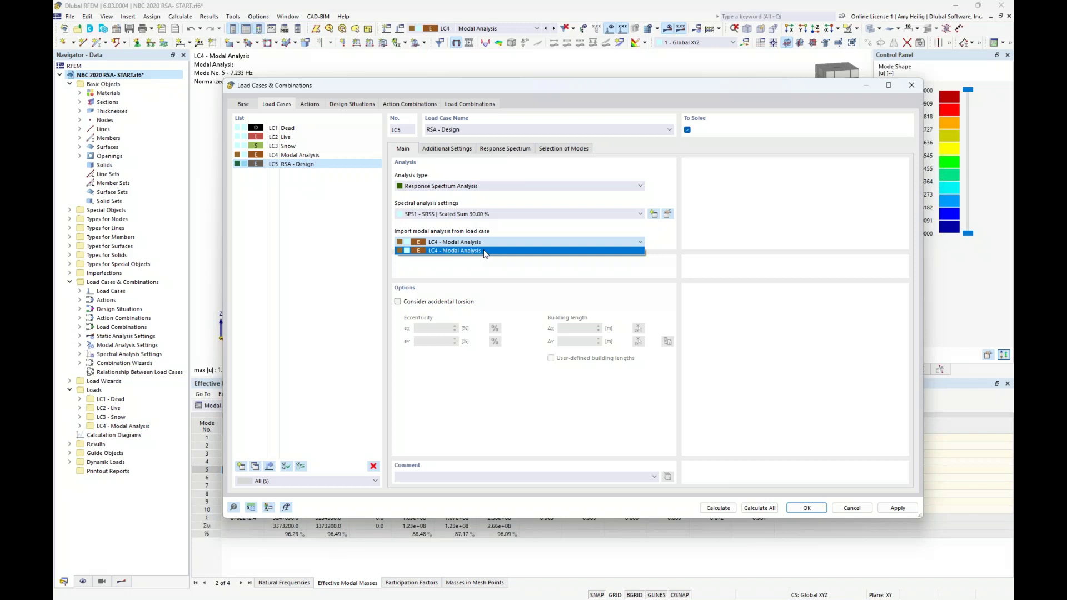
left_click(484, 251)
left_click(398, 301)
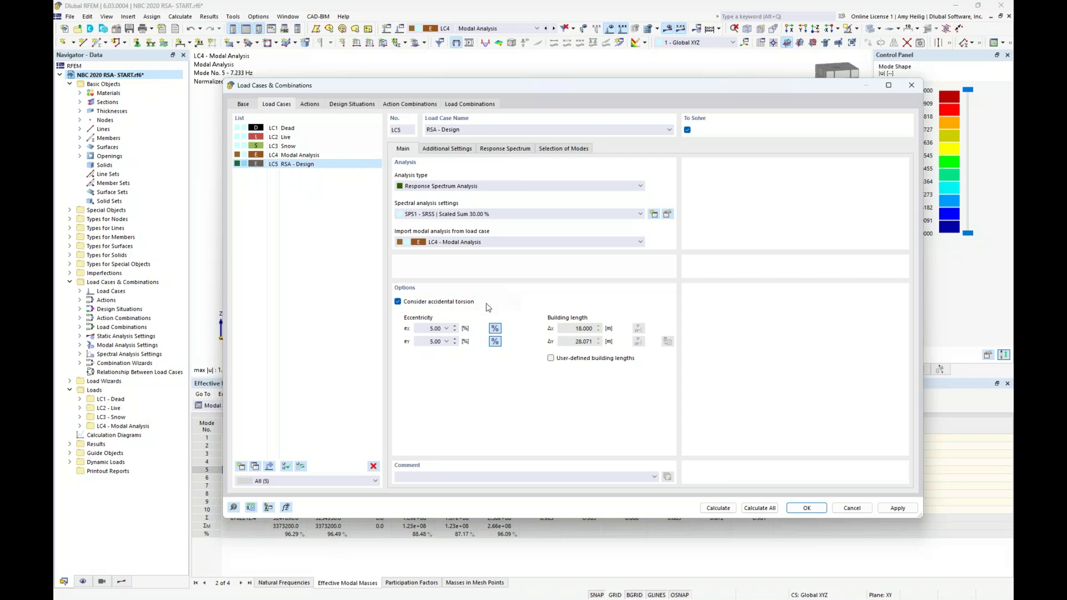
double_click(435, 329)
type("10")
double_click(431, 342)
type("10")
left_click(424, 328)
left_click(718, 507)
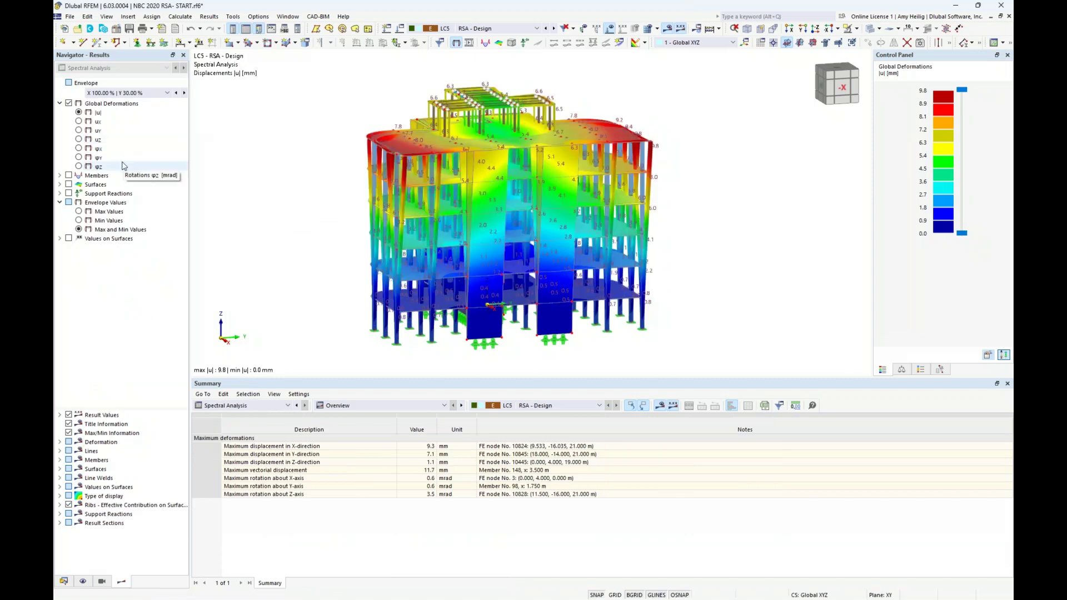
- View the global deformations for X, Mode Shape 1, for direction X and for the scaled sums envelope
left_click(150, 93)
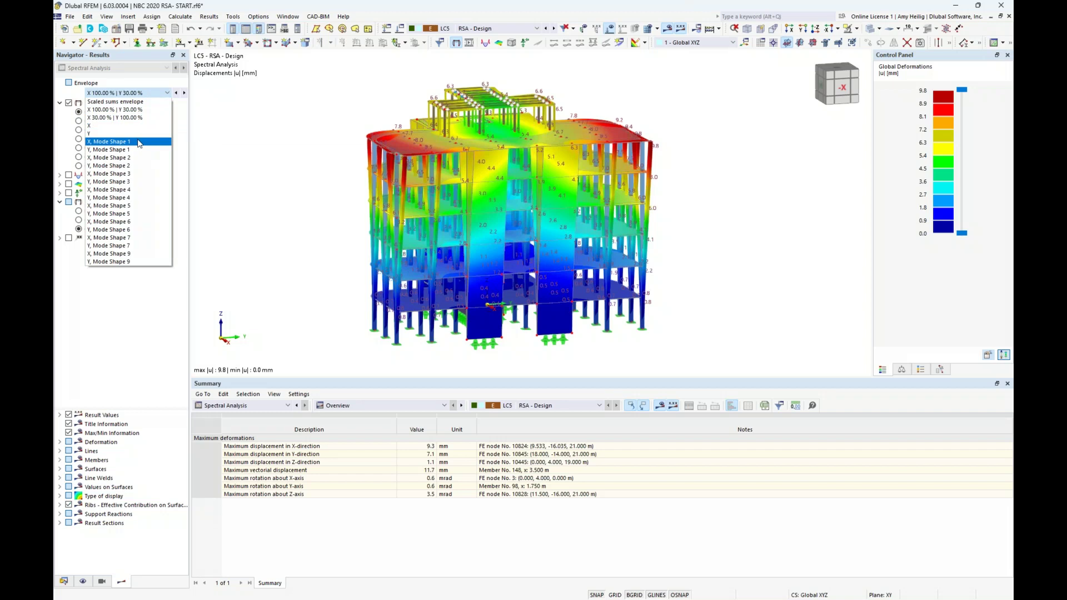
key("Escape")
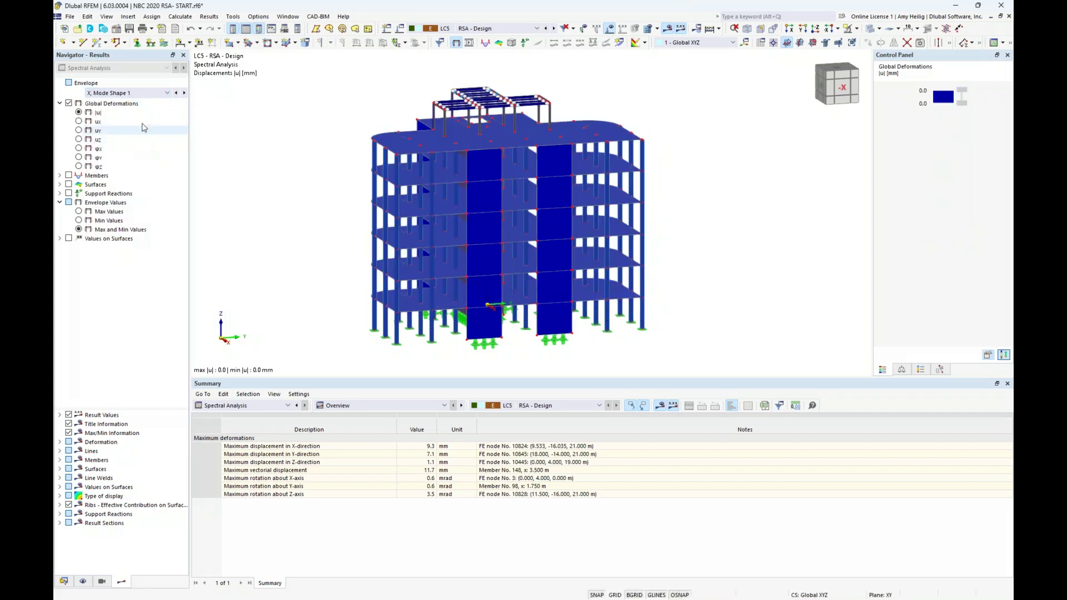
left_click(141, 94)
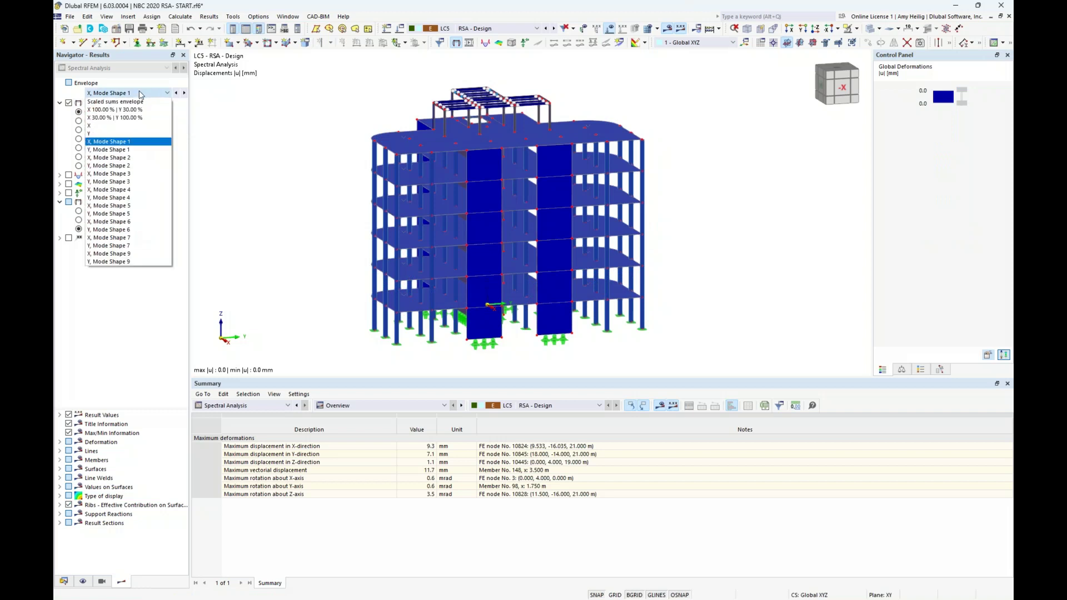
left_click(113, 126)
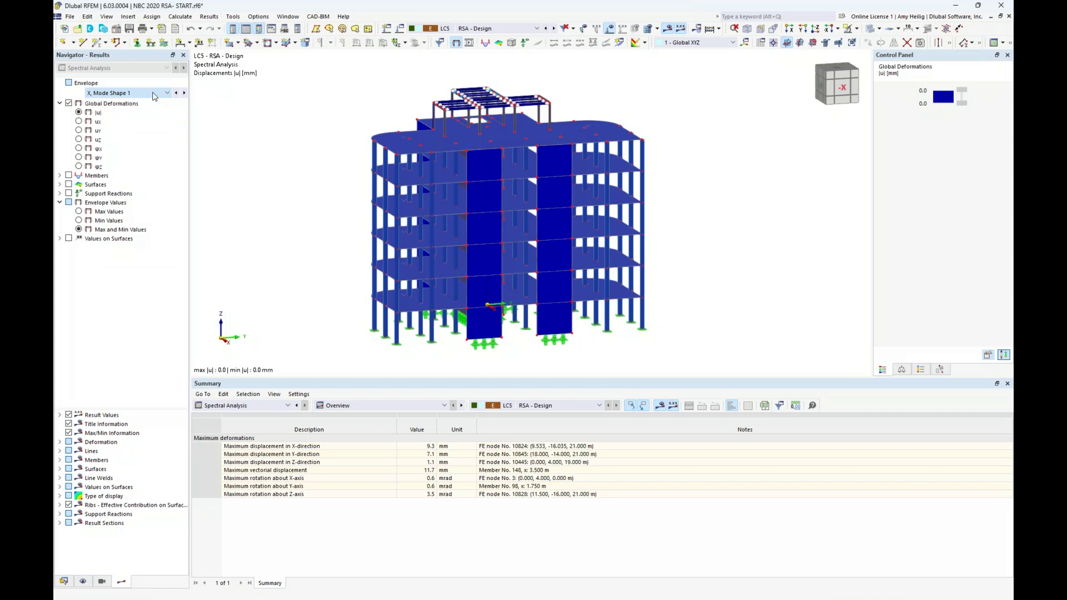
left_click(154, 93)
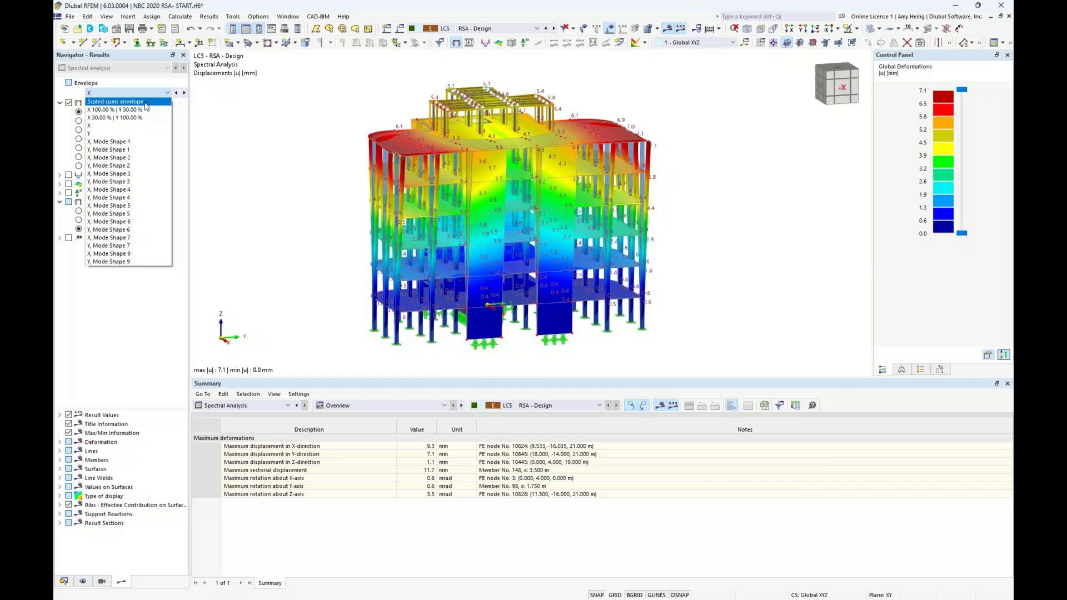
left_click(145, 103)
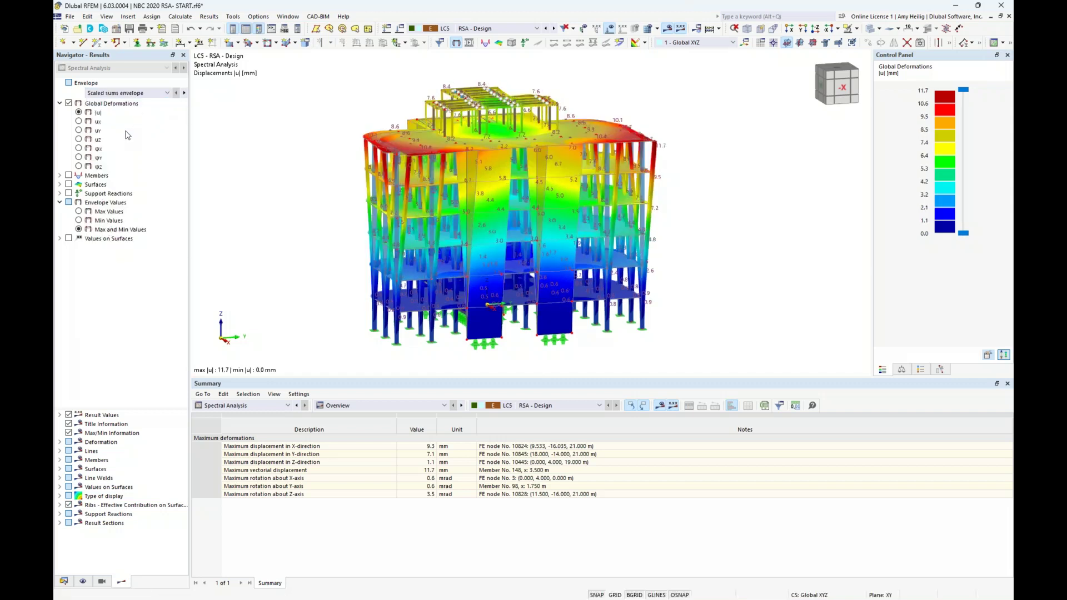
left_click(138, 94)
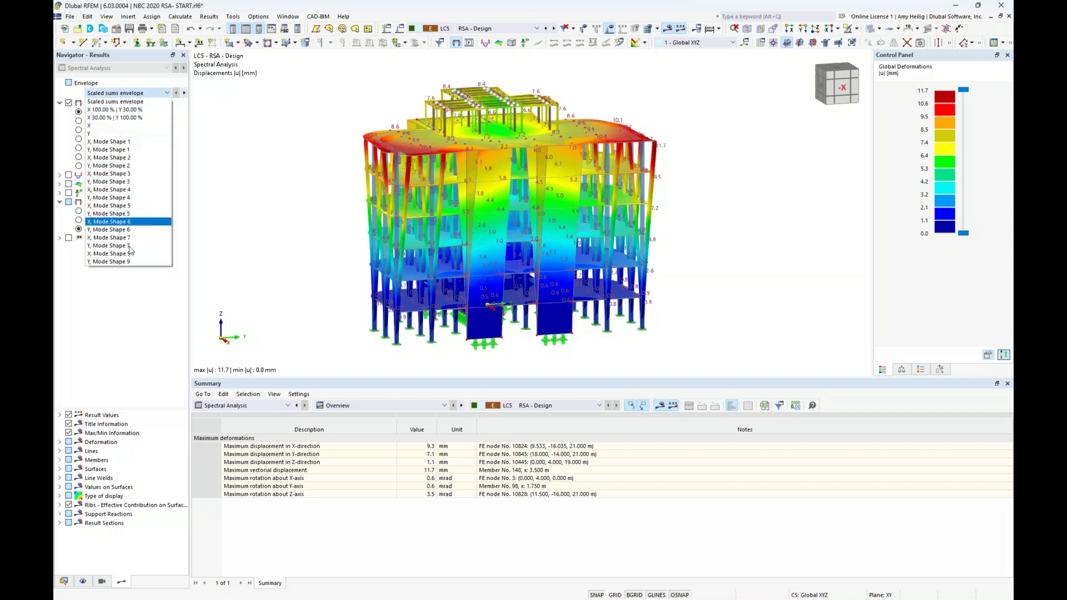
left_click(114, 313)
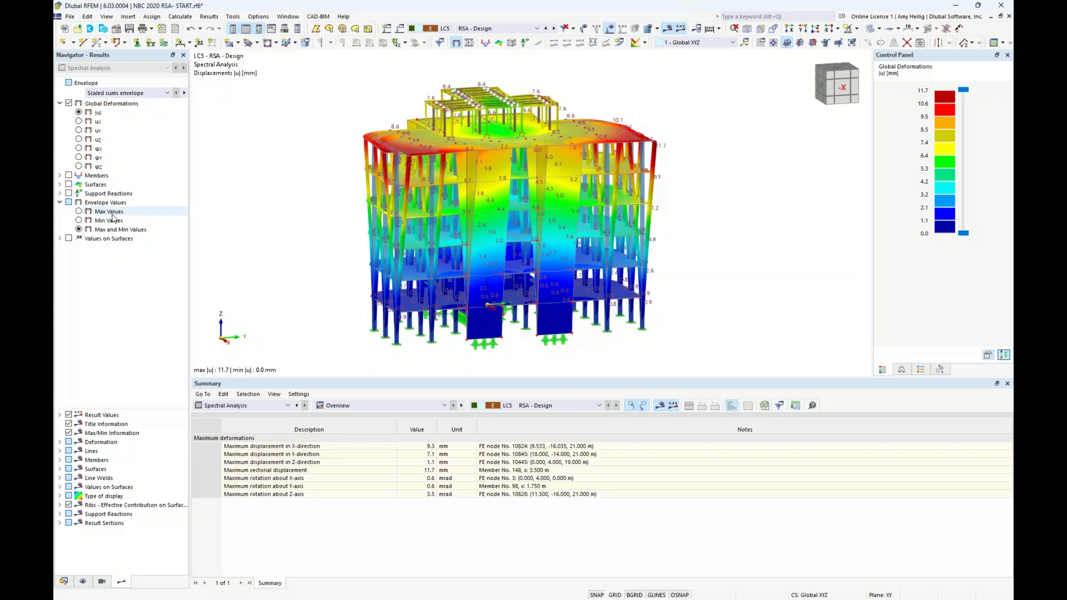
- Compare the building's deformation envelope using maximum values only with the combined maximum and minimum values
middle_click_drag(261, 240, 325, 247, "ctrl")
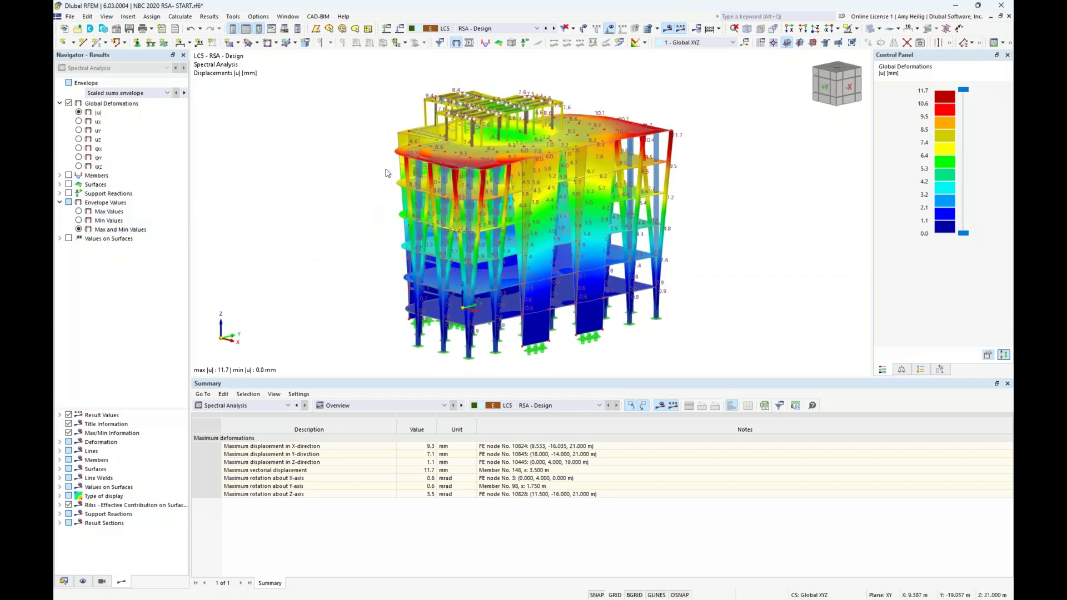
scroll(427, 171, "up", 2)
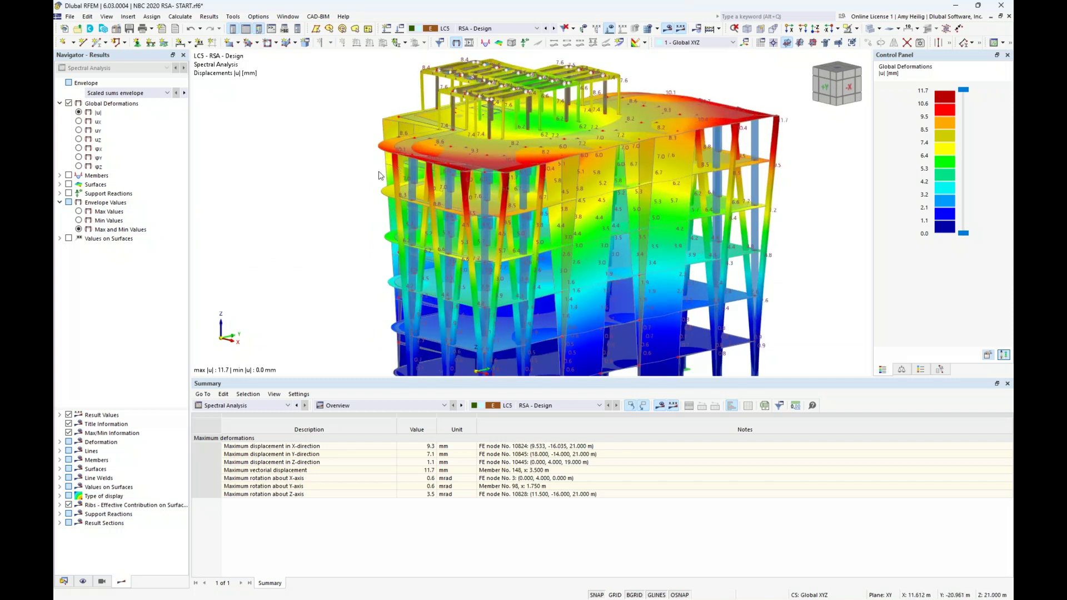
left_click(79, 212)
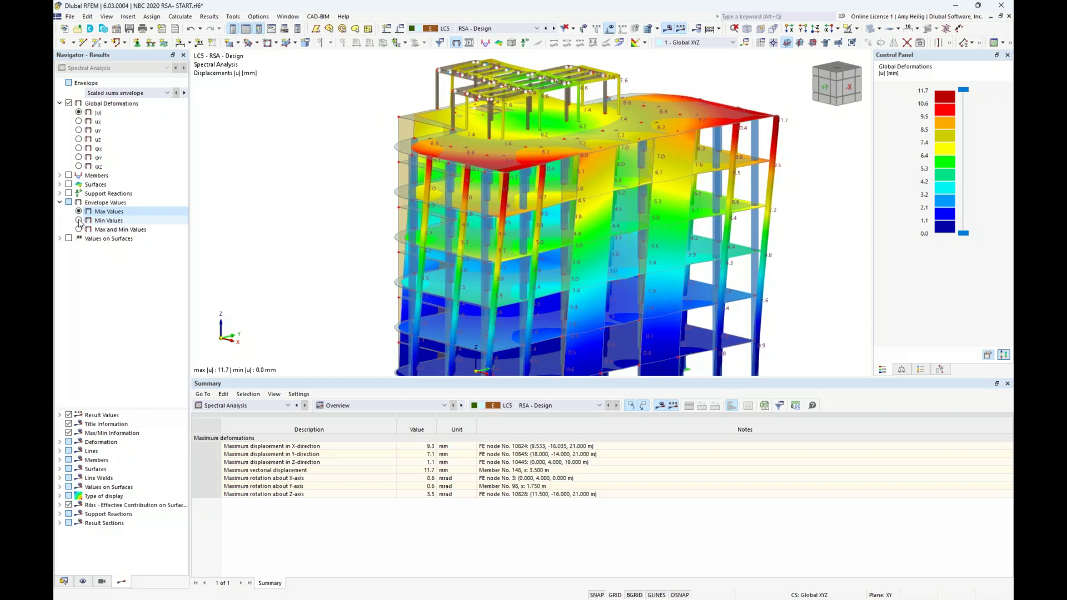
left_click(80, 229)
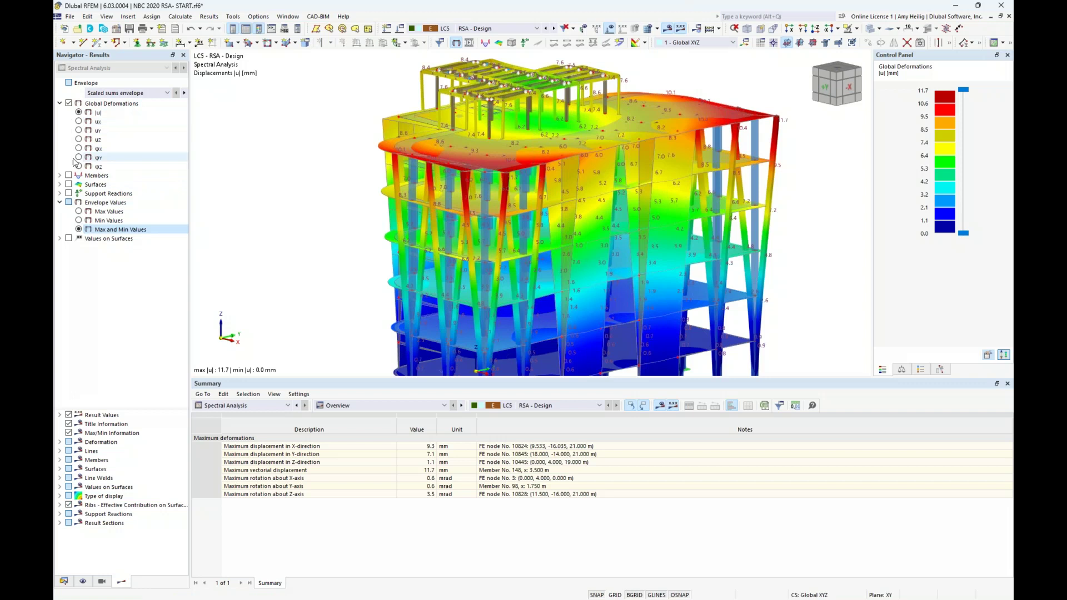
scroll(358, 215, "down", 4)
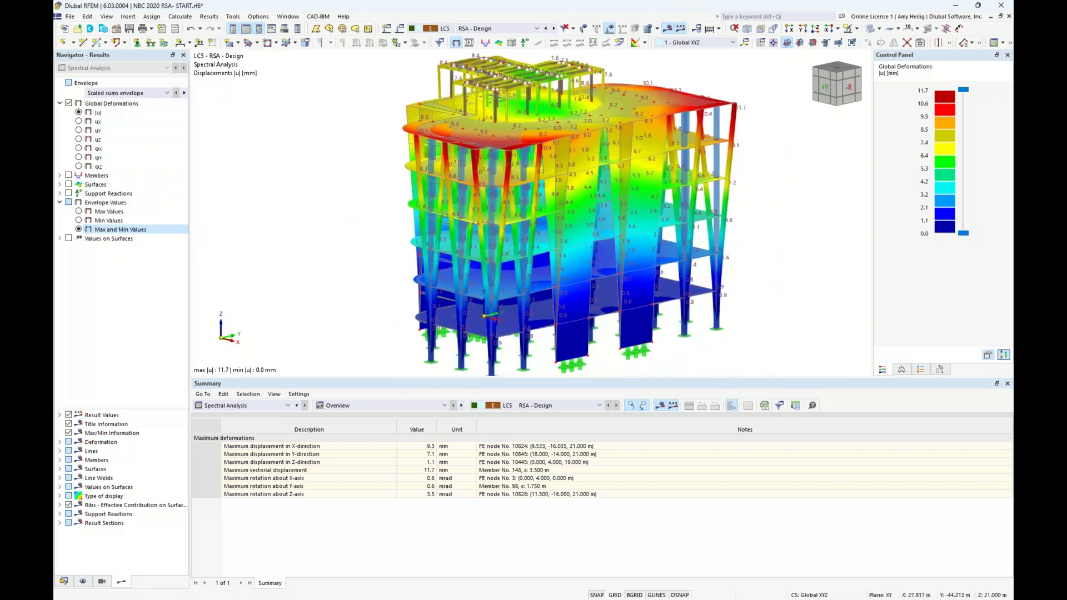
- Display the members' maximum envelope axial forces N and shear forces Vz on a wireframe model
left_click(60, 175)
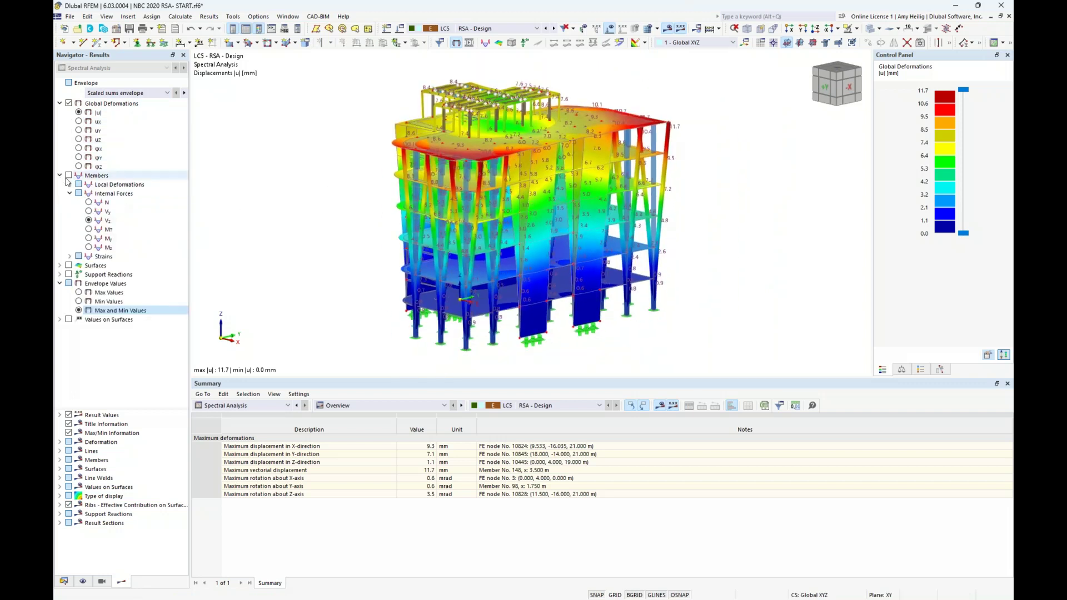
left_click(69, 175)
left_click(89, 202)
left_click(78, 292)
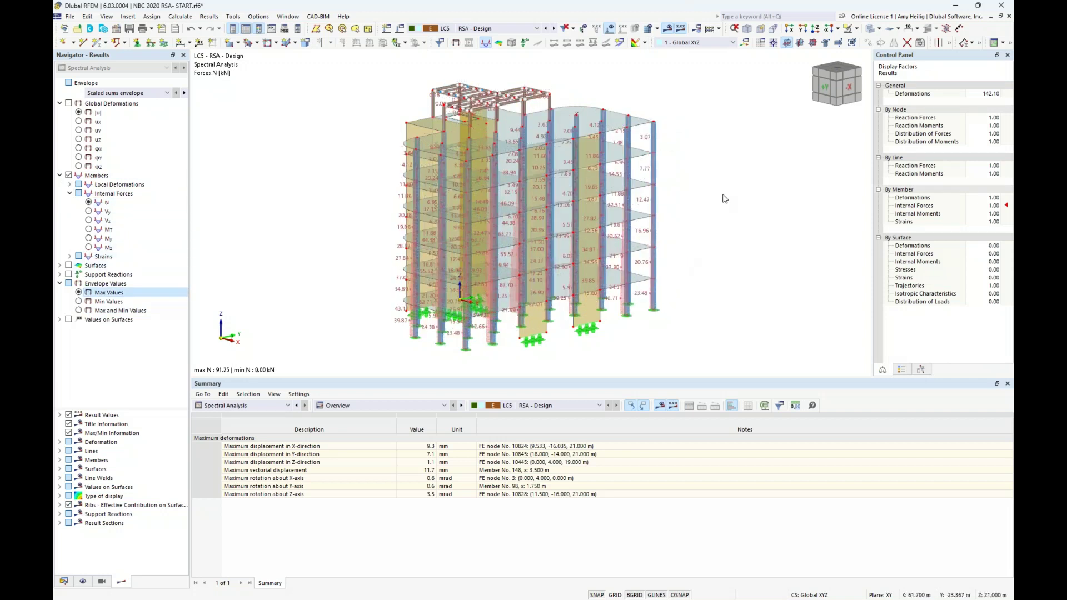
left_click(869, 29)
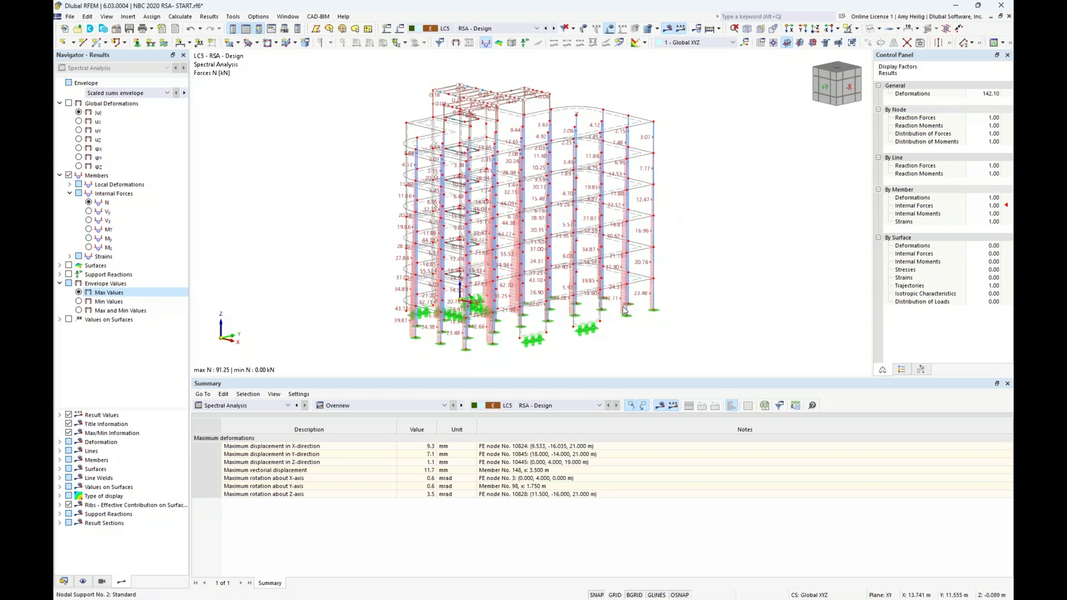
scroll(651, 313, "up", 2)
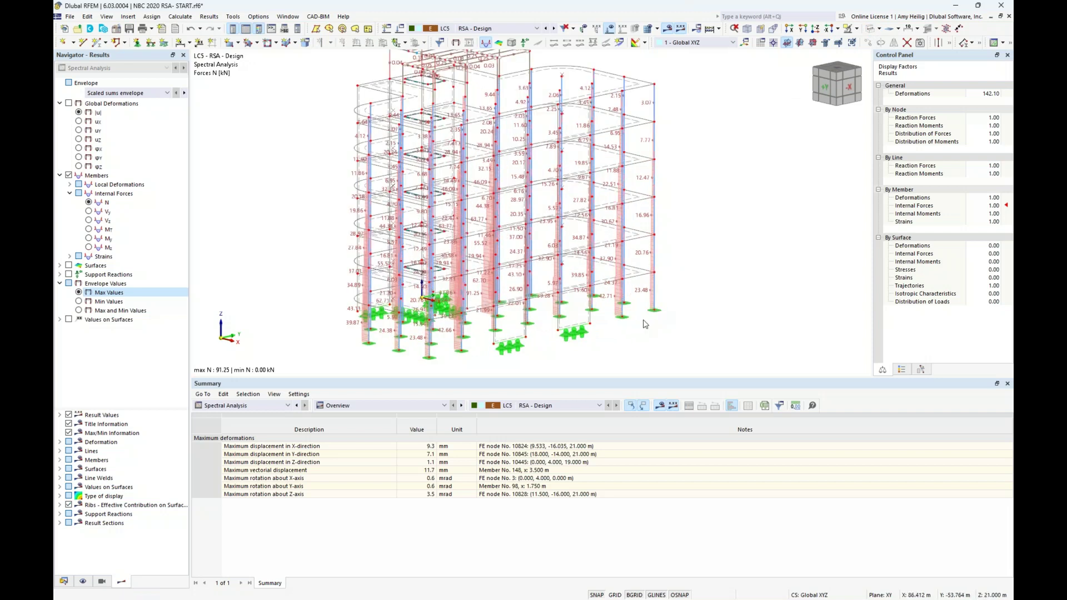
left_click(89, 221)
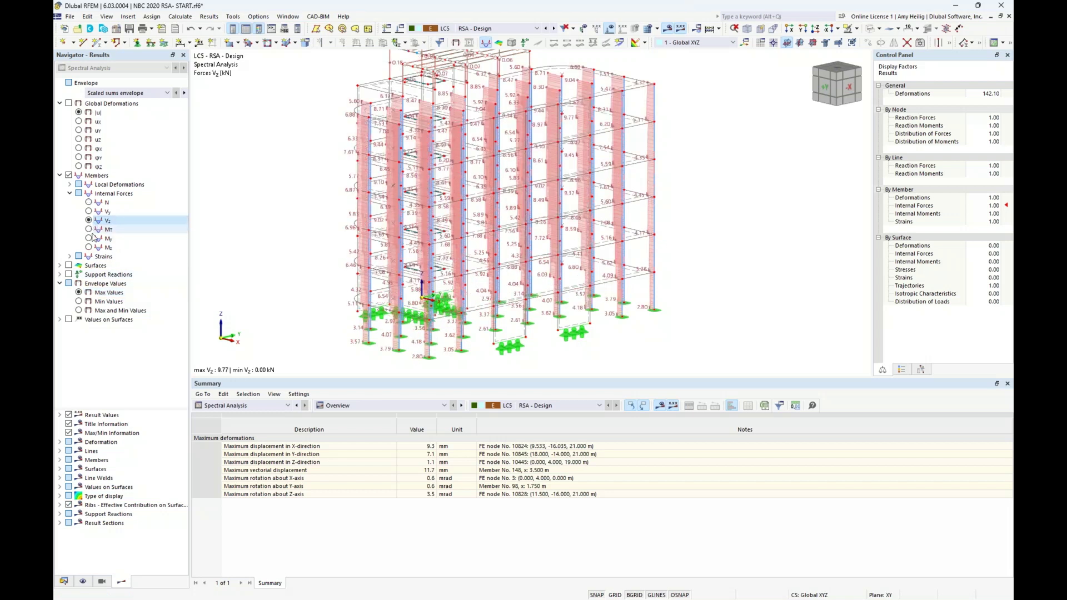
- Display the members' bending moments My, and replace the member results with the surface results
left_click(89, 238)
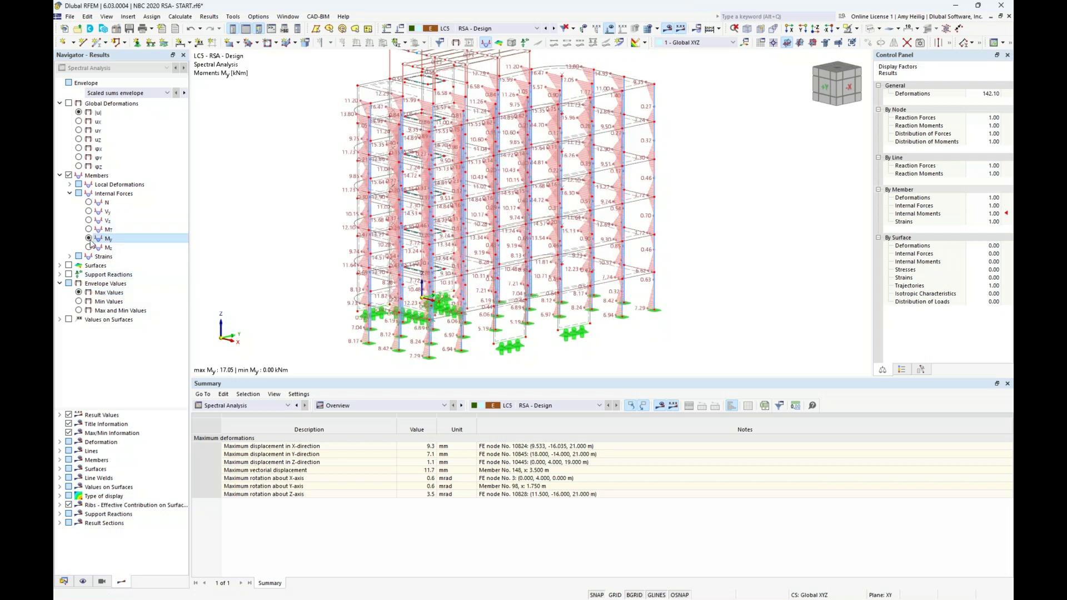
left_click(60, 175)
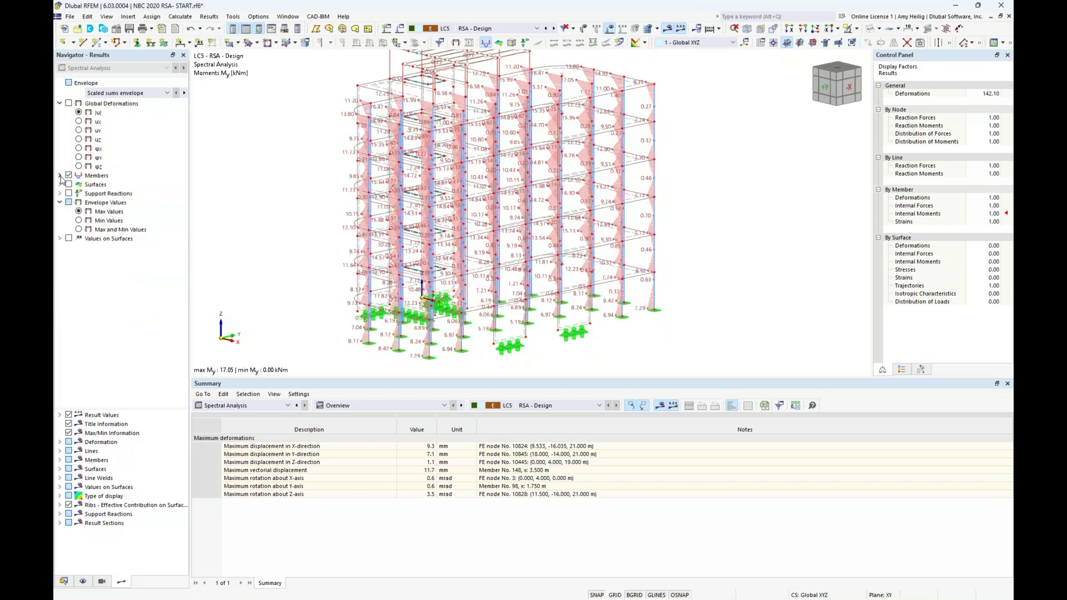
left_click(69, 176)
left_click(69, 184)
left_click(60, 184)
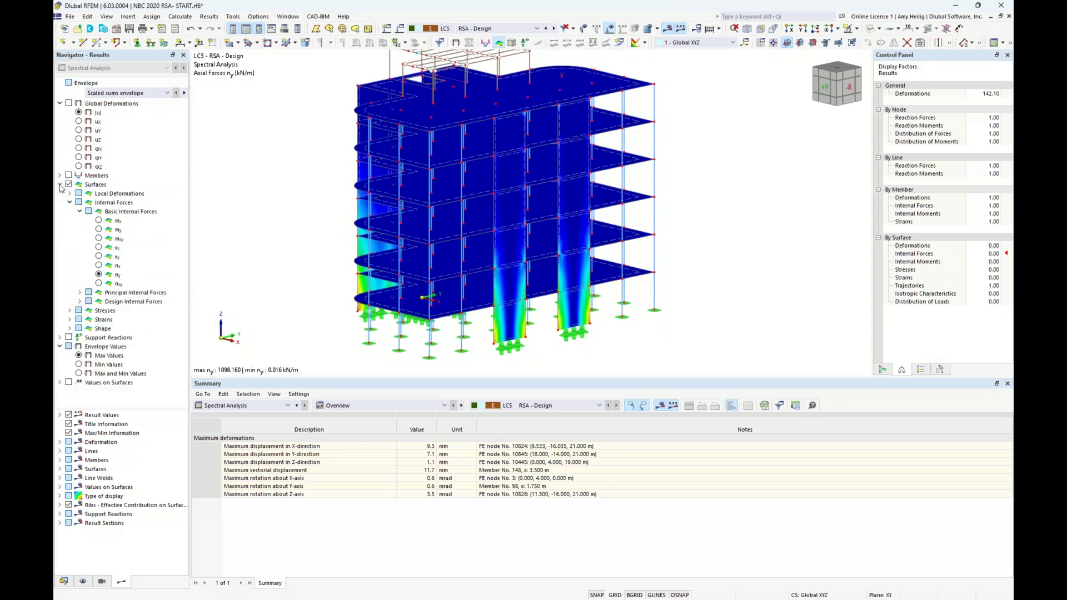
- Display the surfaces' basic internal forces with their colour scale, going through moments mx and my to axial forces ny
left_click(98, 220)
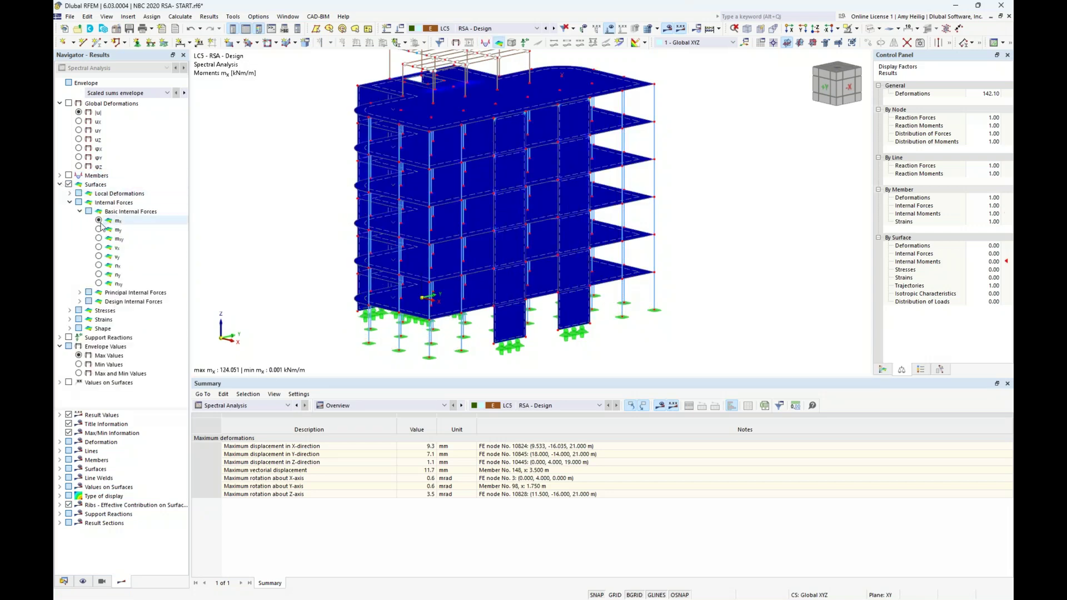
left_click(99, 229)
left_click(881, 370)
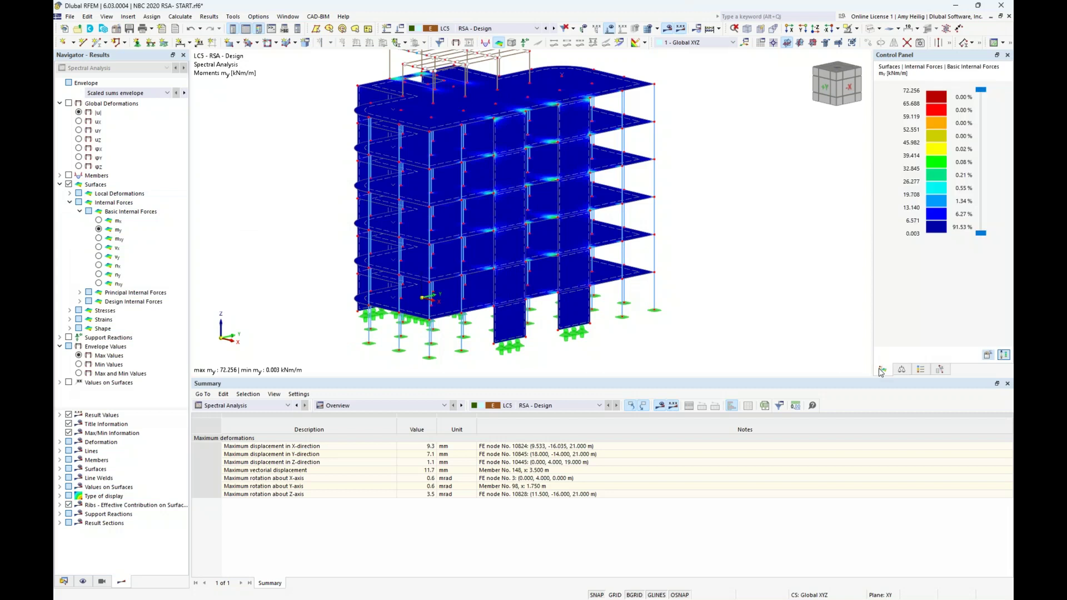
left_click(99, 265)
left_click(99, 274)
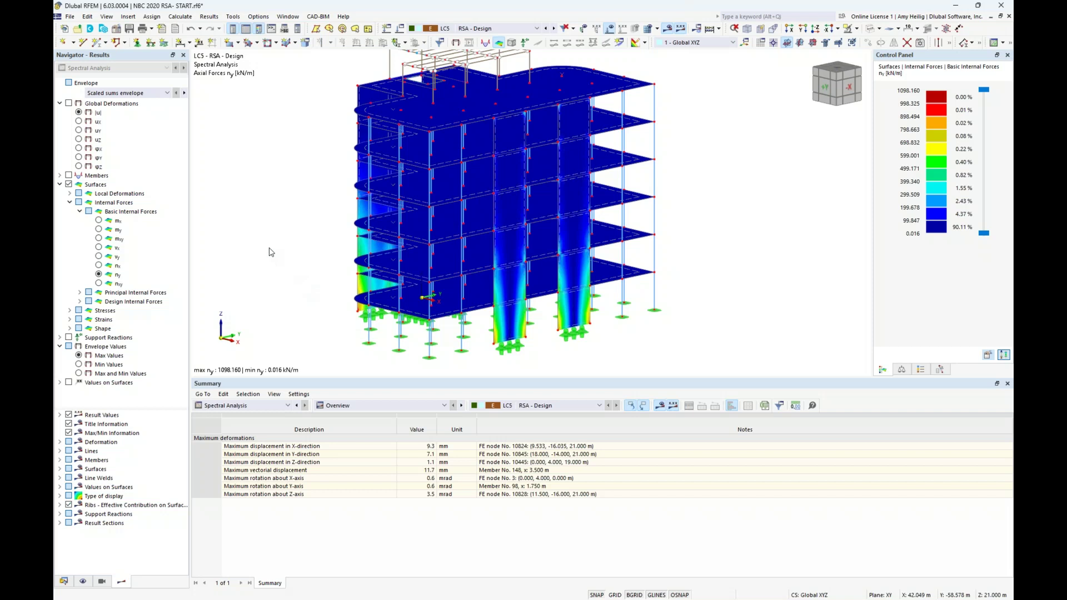
left_click(60, 184)
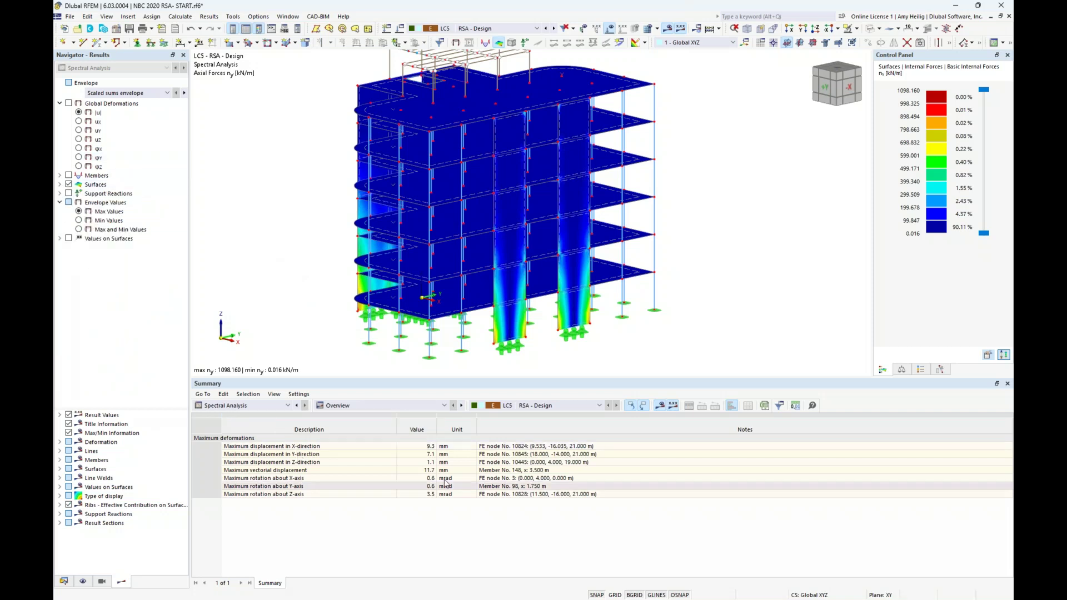
- Show the spectral analysis results by member in the results table, with the internal forces of member 1
left_click(262, 406)
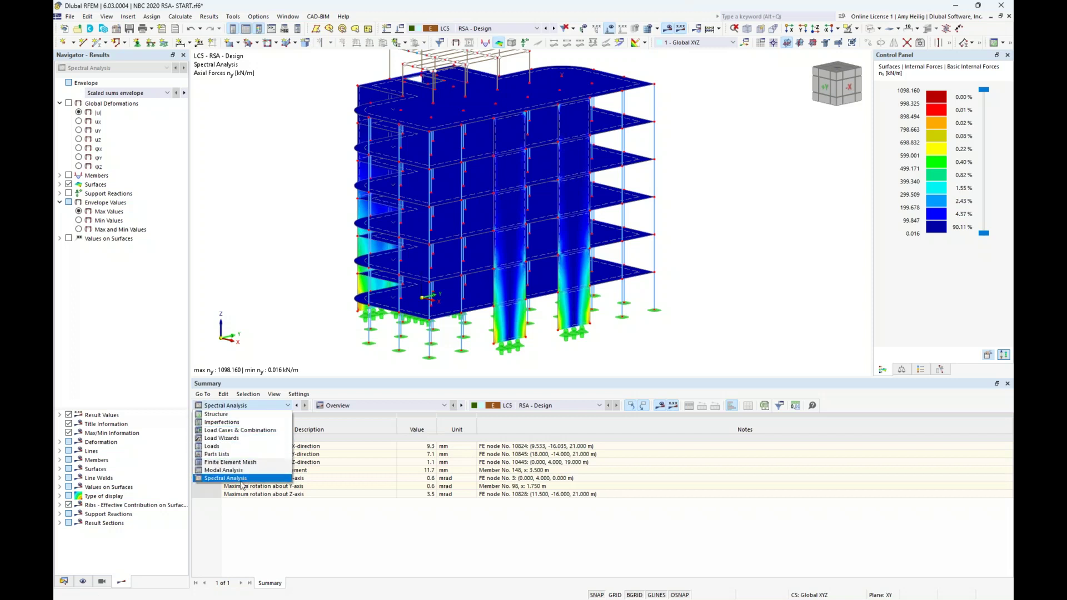
left_click(398, 406)
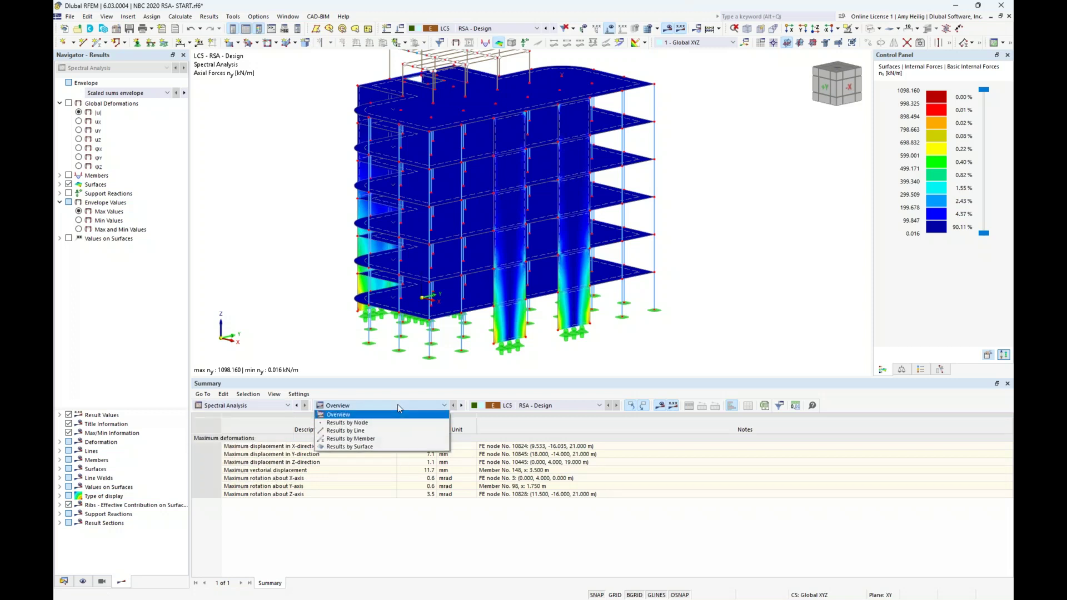
left_click(394, 439)
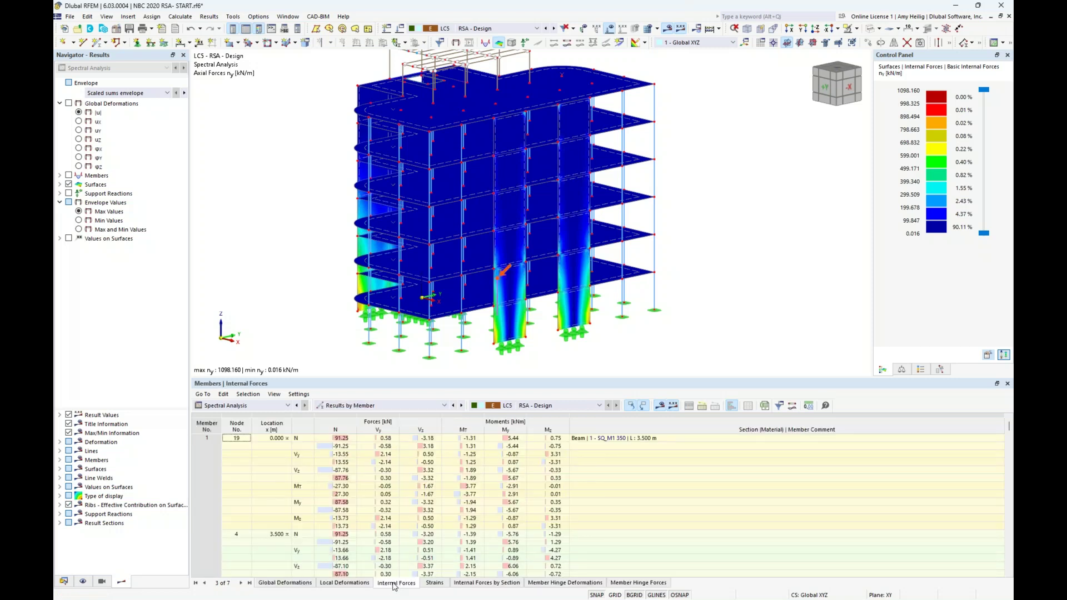
left_click(380, 502)
left_click(368, 487)
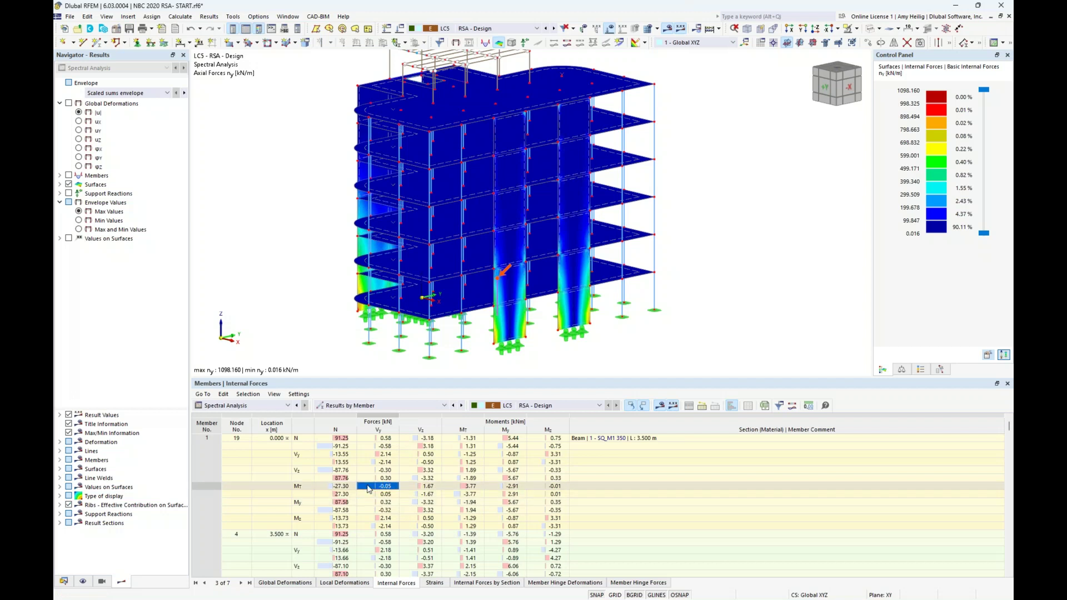
- Hide the surface results and examine member 1's tabulated internal forces from its end nodes down to its extremes
left_click(68, 184)
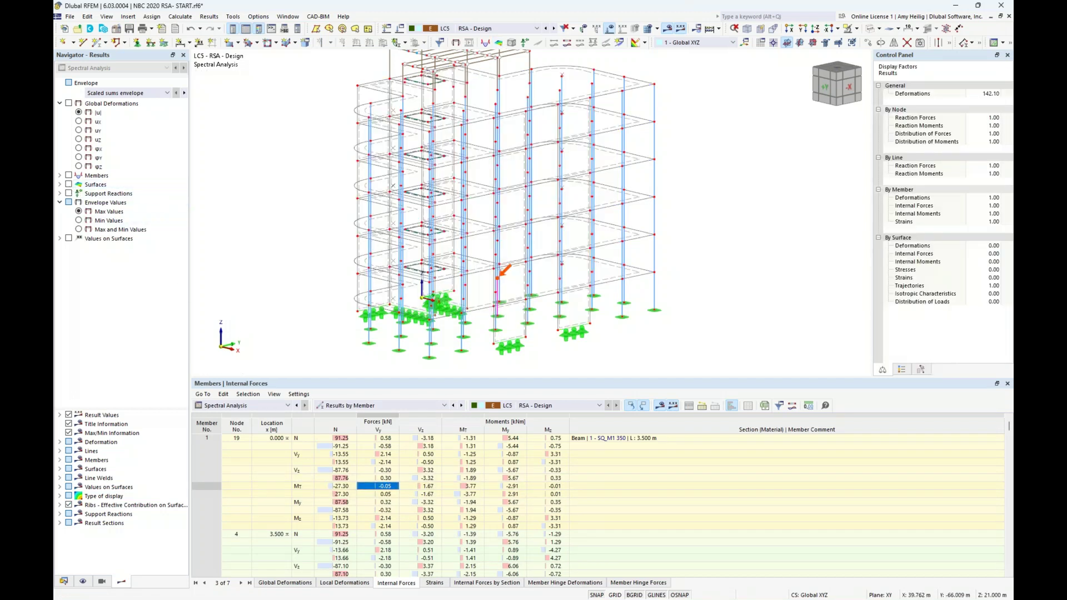
left_click(375, 542)
scroll(375, 544, "down", 5)
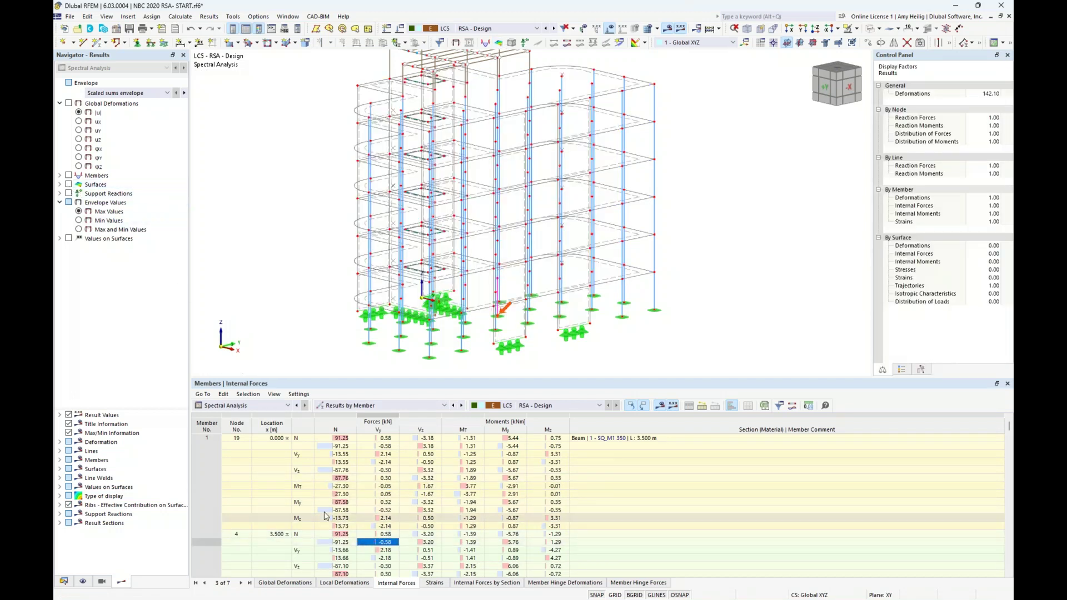
scroll(379, 540, "down", 1)
left_click(378, 540)
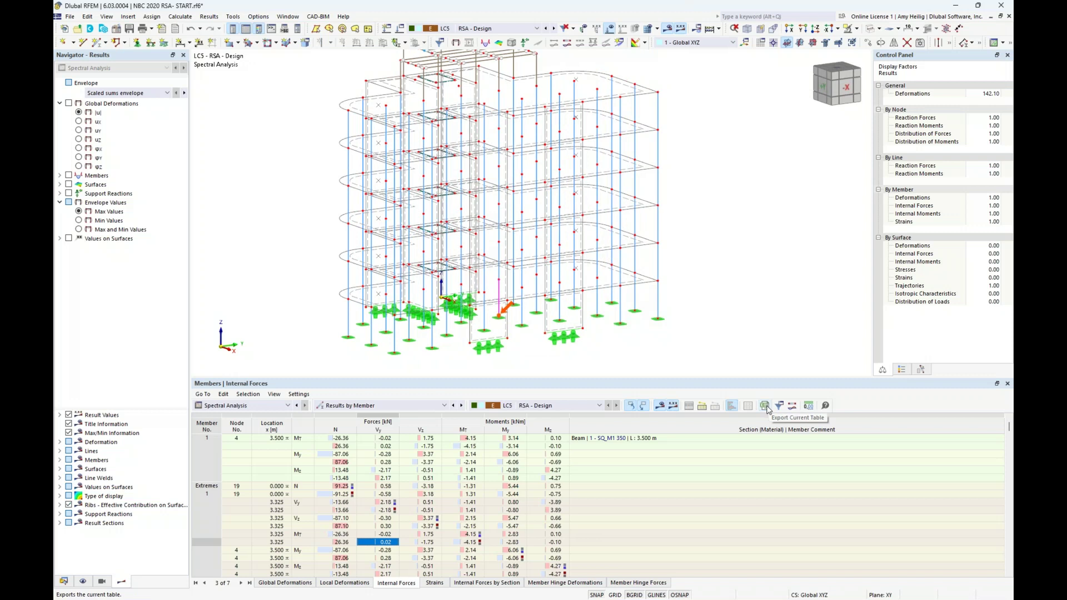
left_click(370, 405)
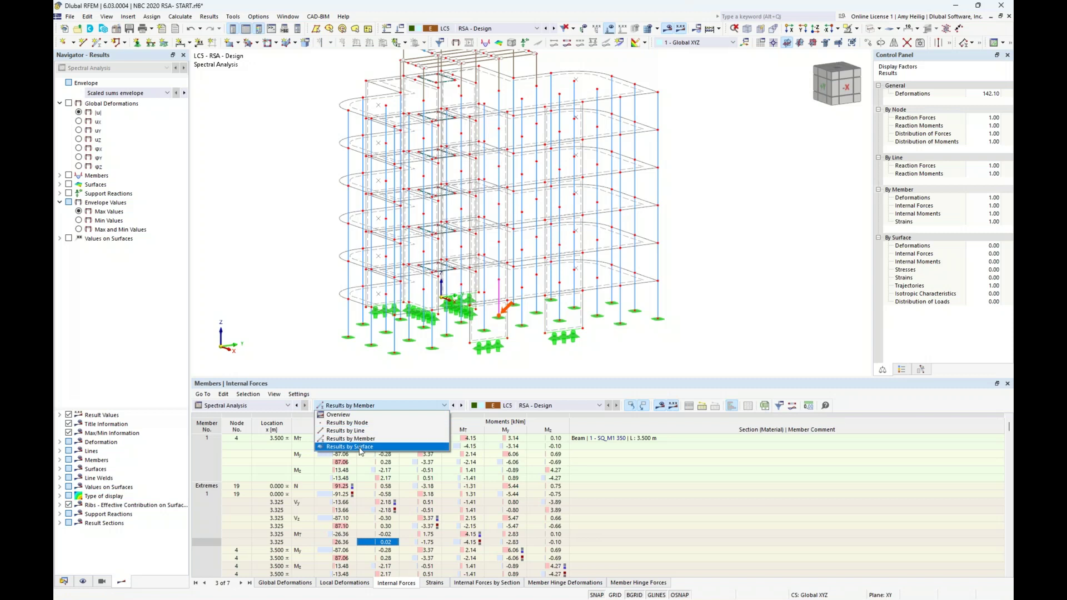
left_click(281, 308)
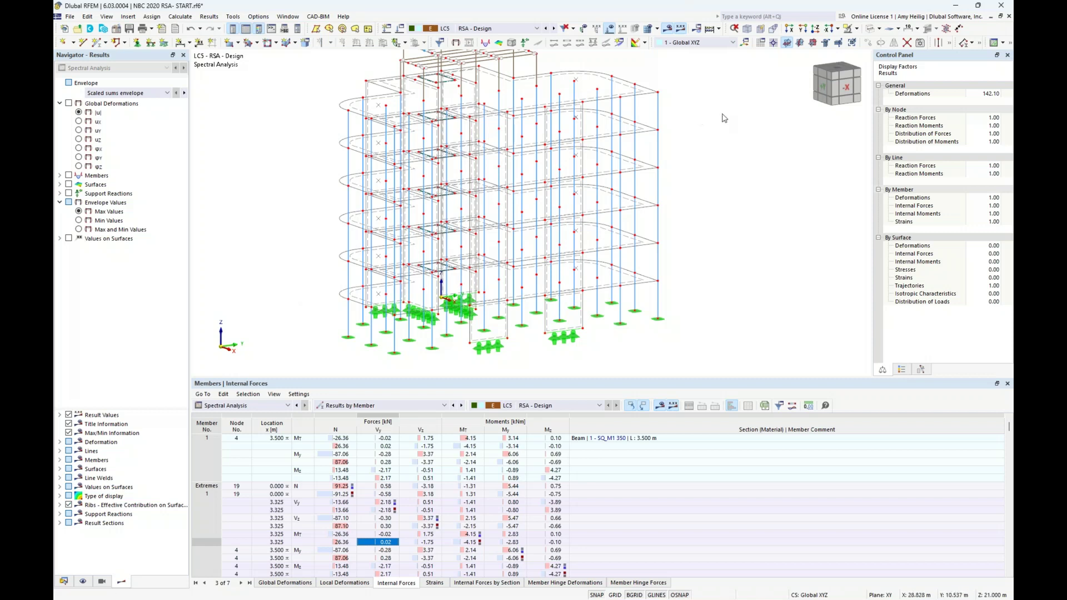
- Display the building as a transparent solid model and shrink the results table to give the model view more height
left_click(870, 31)
left_click(870, 31)
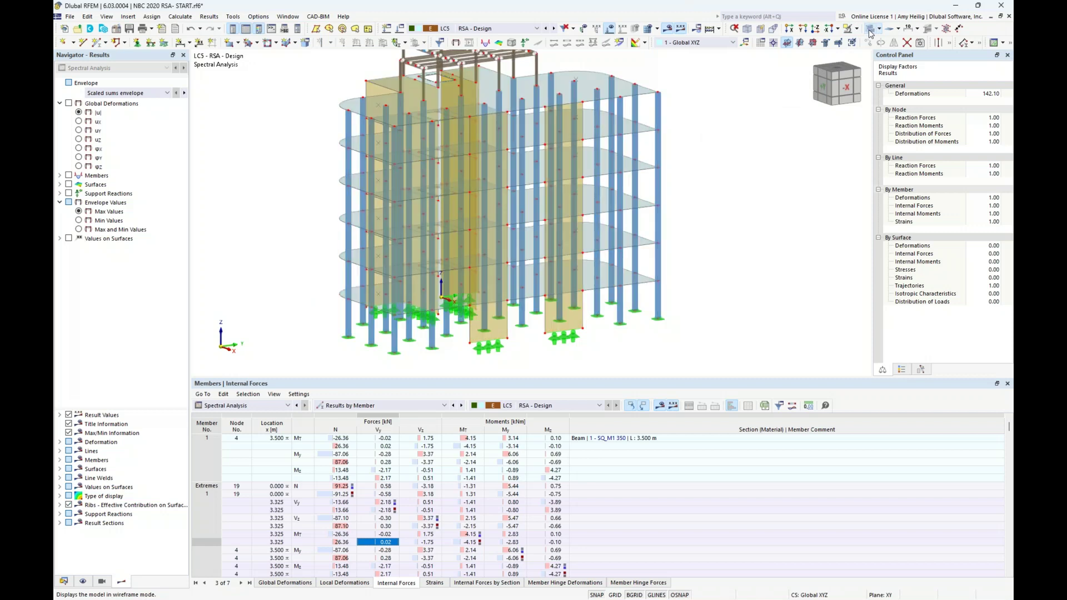
middle_click_drag(724, 197, 708, 217)
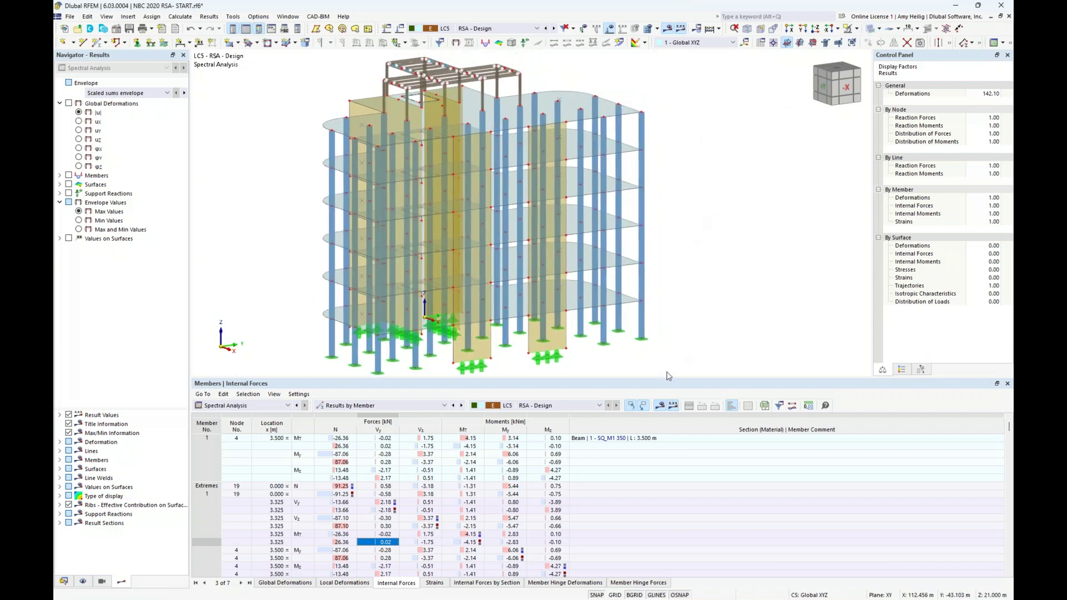
left_click_drag(666, 379, 666, 437)
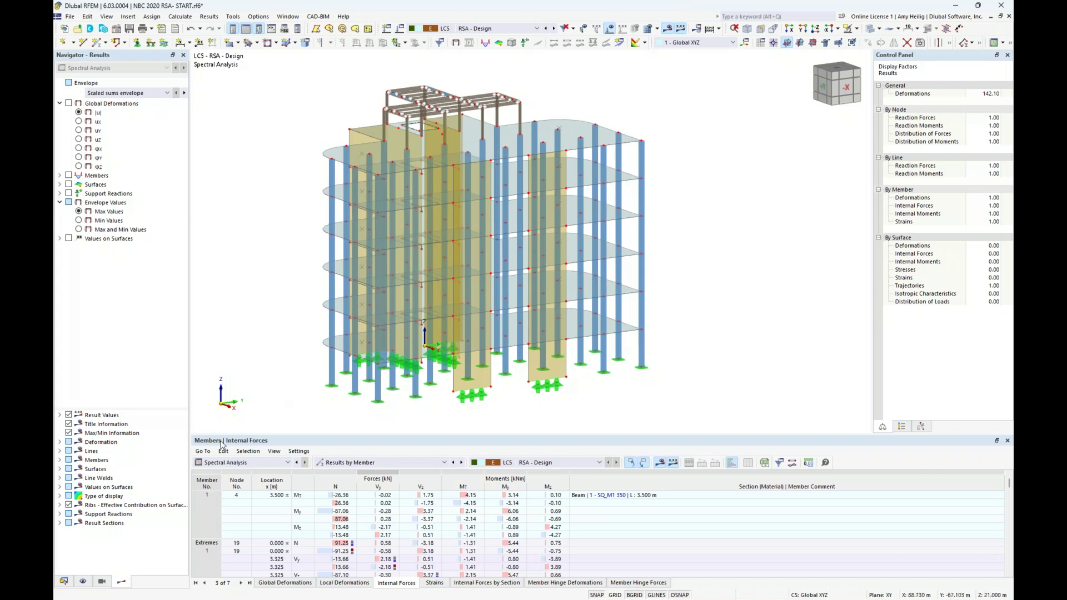
- Activate the Building Model add-on in the model's base data
left_click(65, 581)
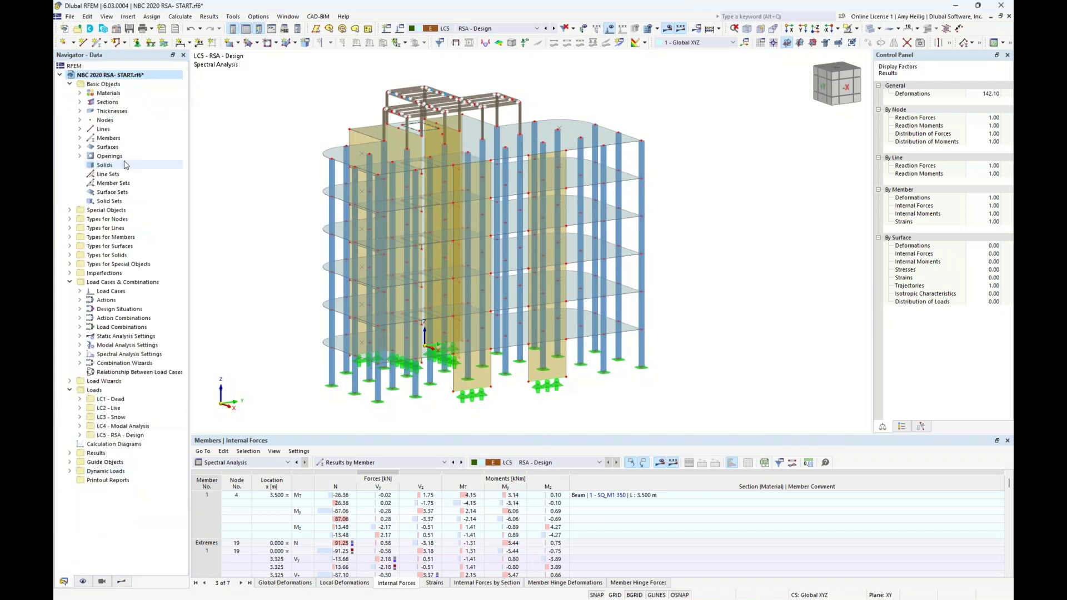
right_click(116, 78)
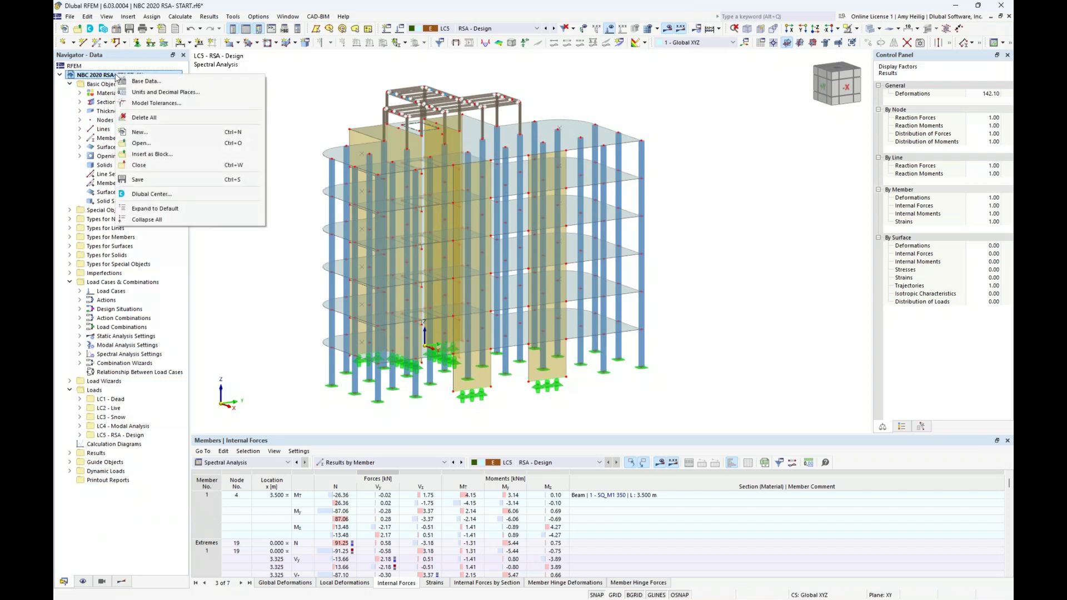
left_click(137, 83)
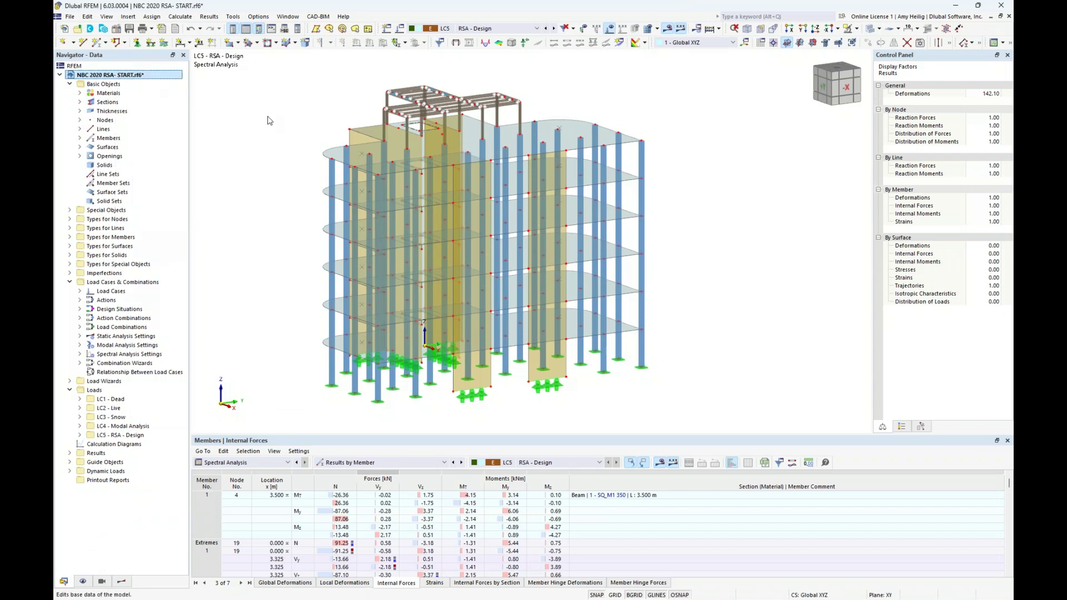
left_click(369, 111)
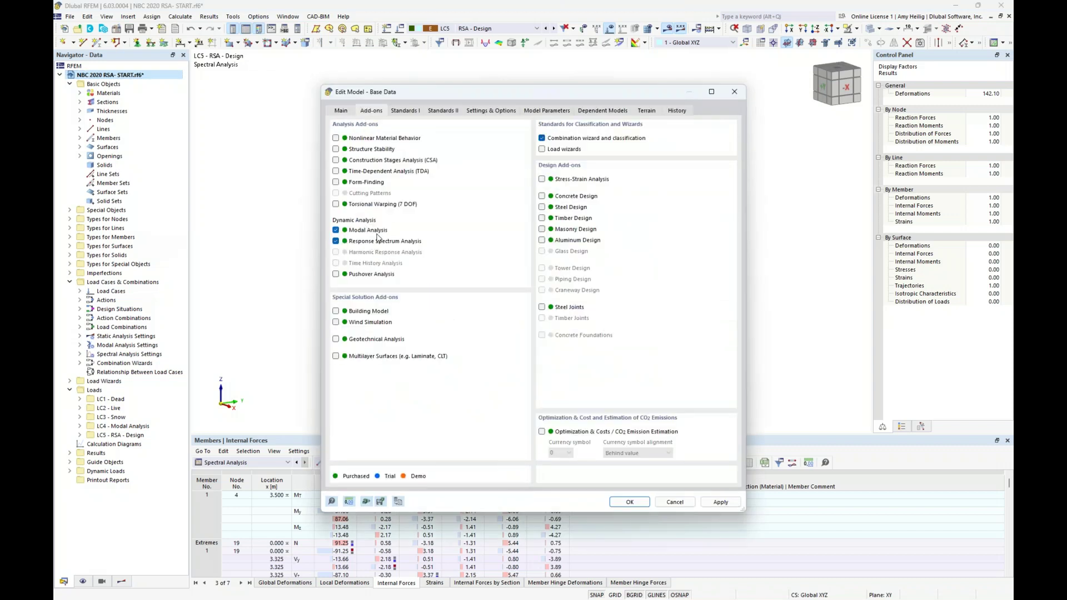
left_click(336, 311)
left_click(622, 505)
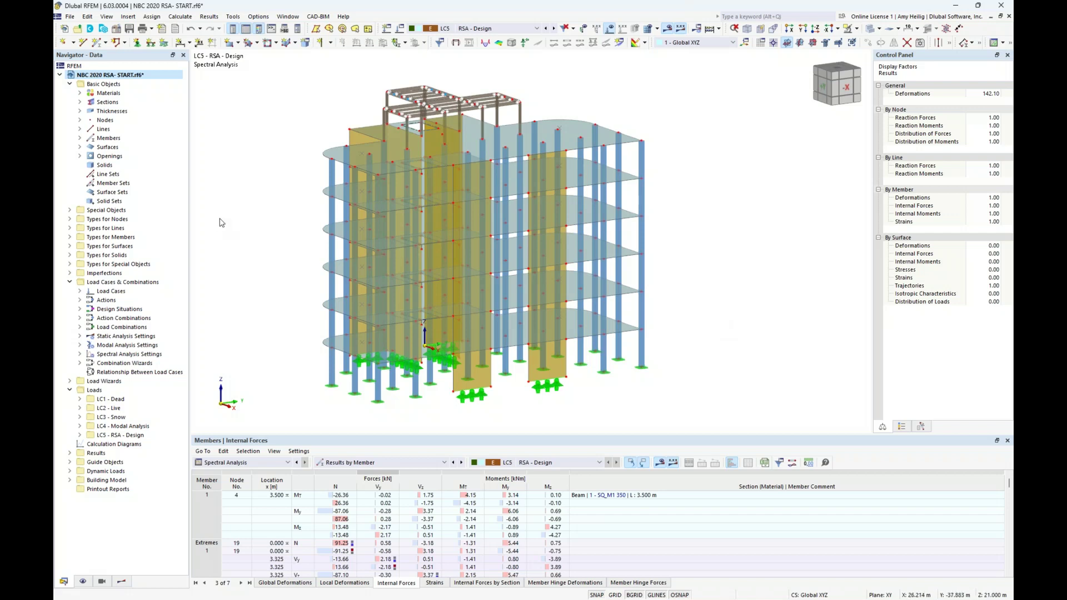
- Collapse all groups of the model's data tree and expand only the Building Model group
middle_click_drag(305, 276, 362, 279)
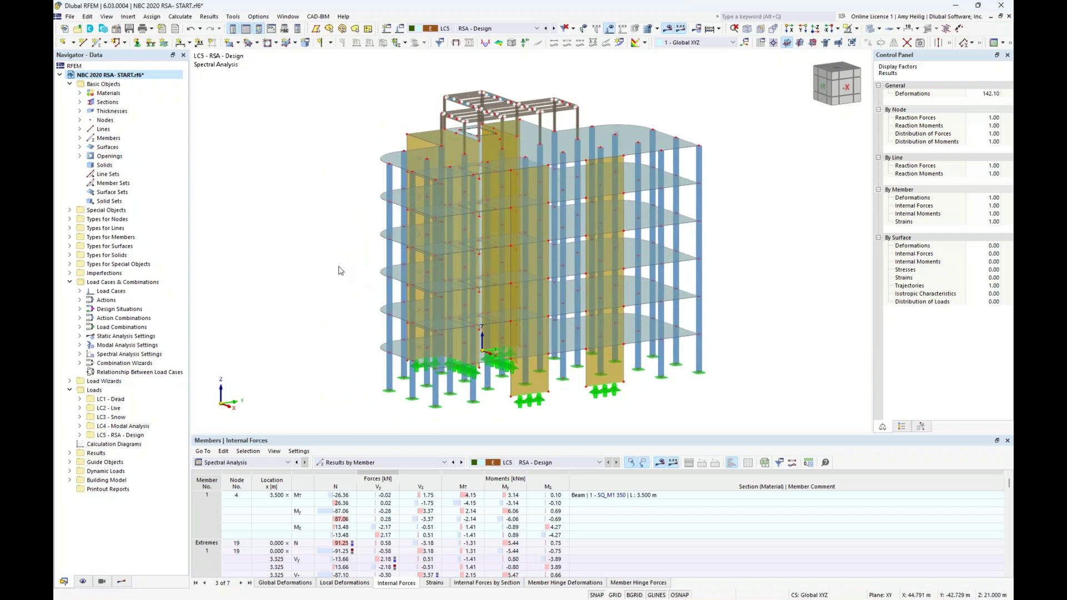
right_click(122, 87)
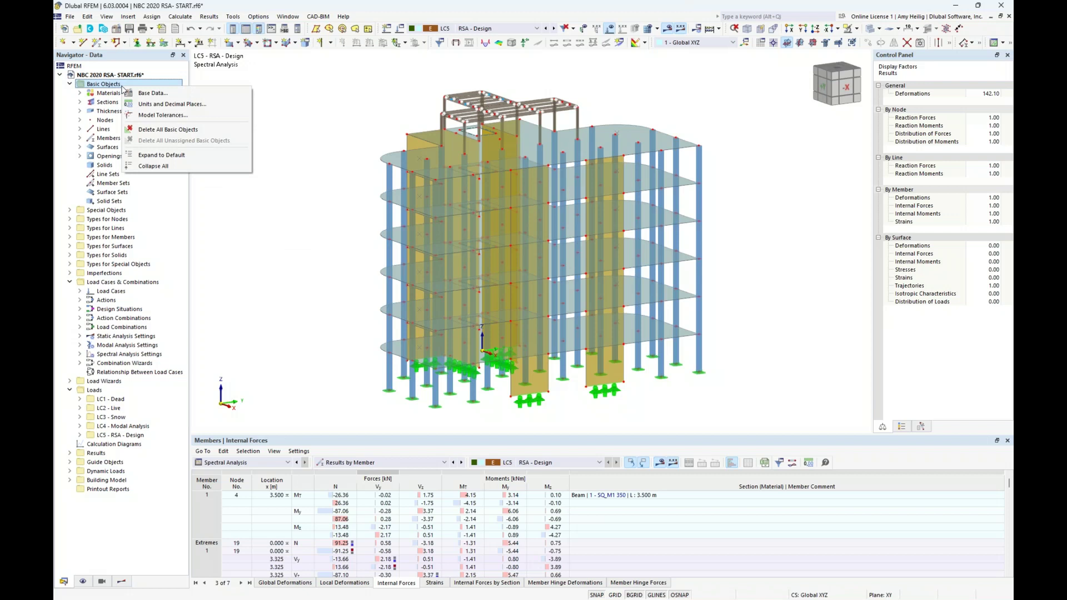
left_click(154, 166)
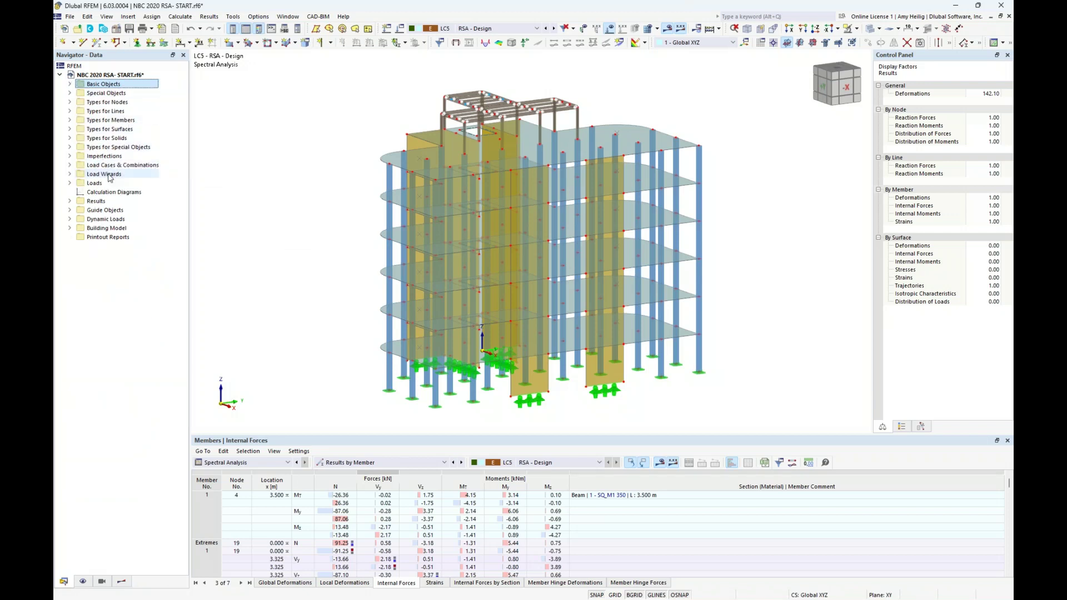
left_click(70, 229)
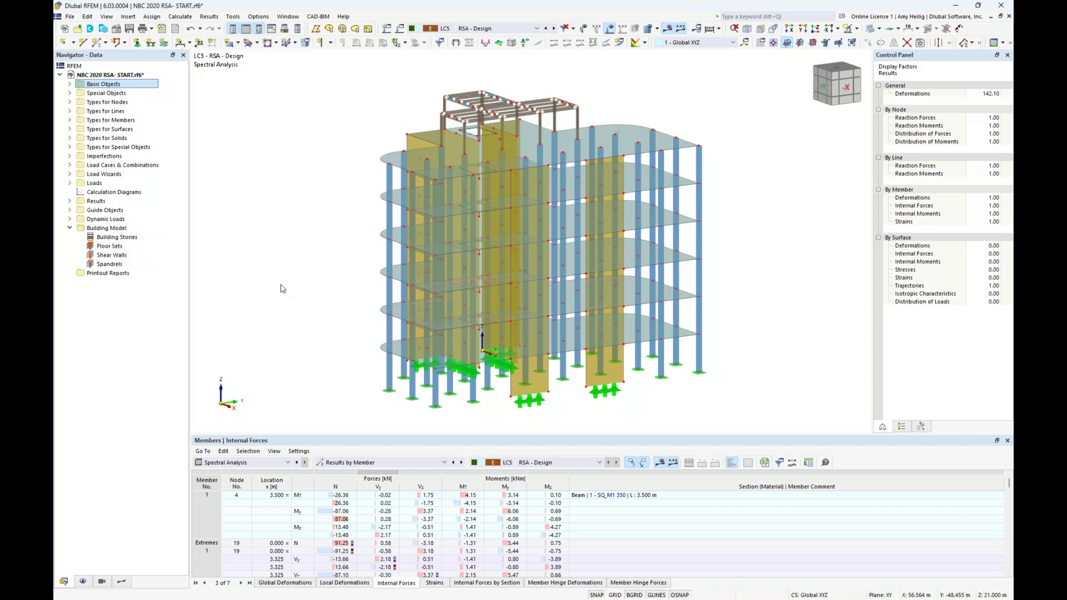
- Create a new building story in the Building Model
right_click(137, 237)
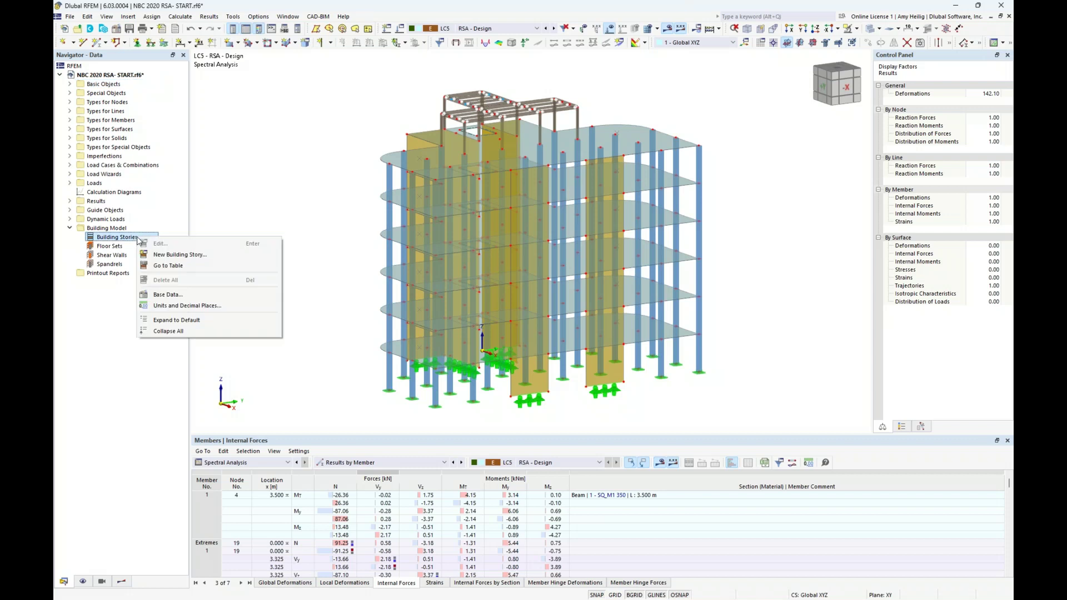
left_click(162, 254)
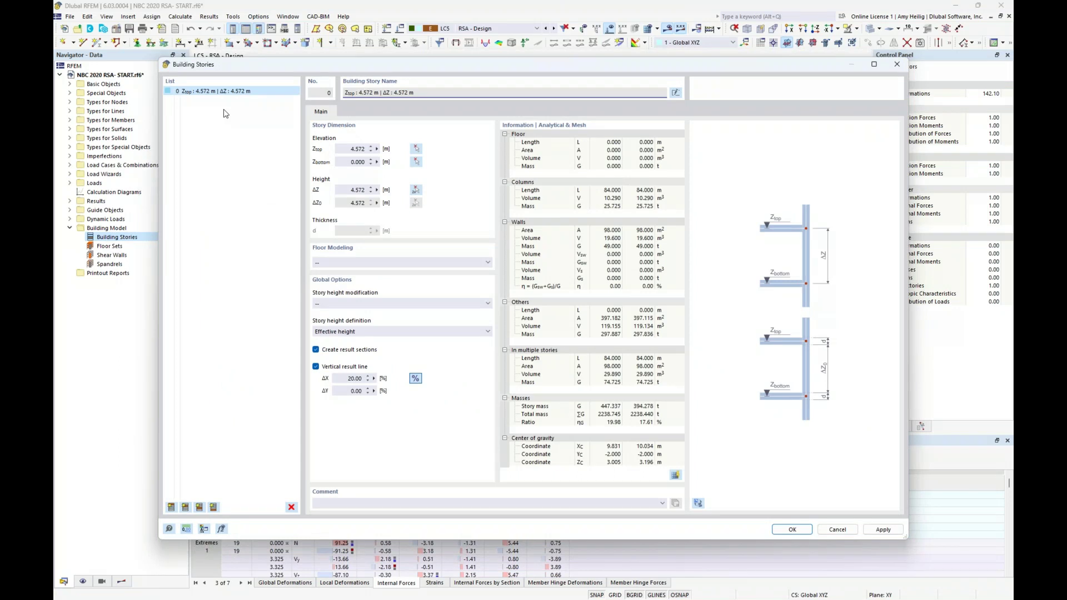
- Try to define the new story's height by picking the corner column's base node and a second point above it
left_click(416, 194)
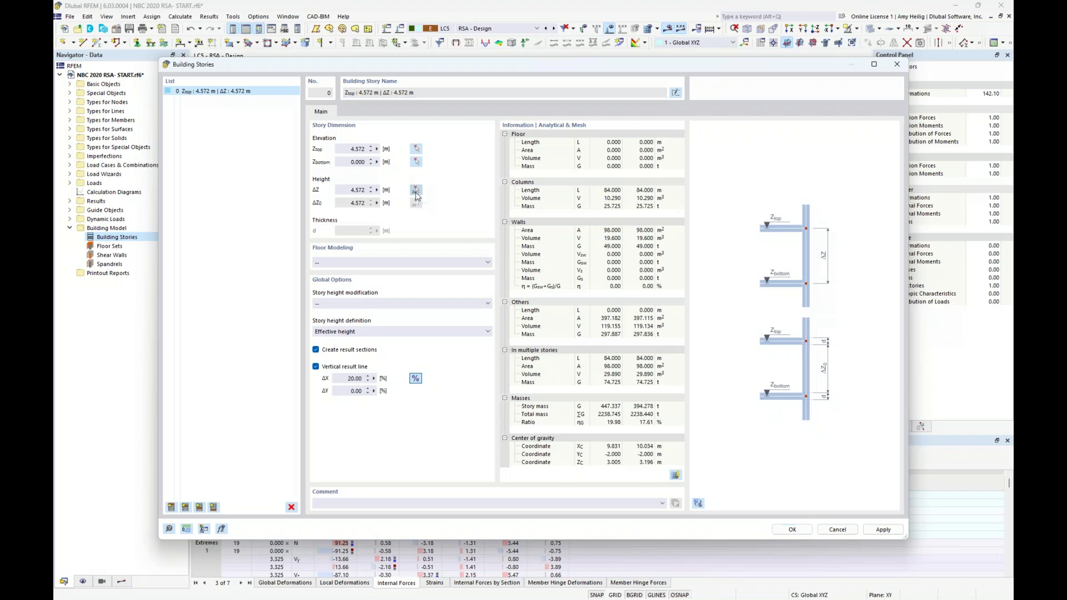
scroll(429, 415, "up", 5)
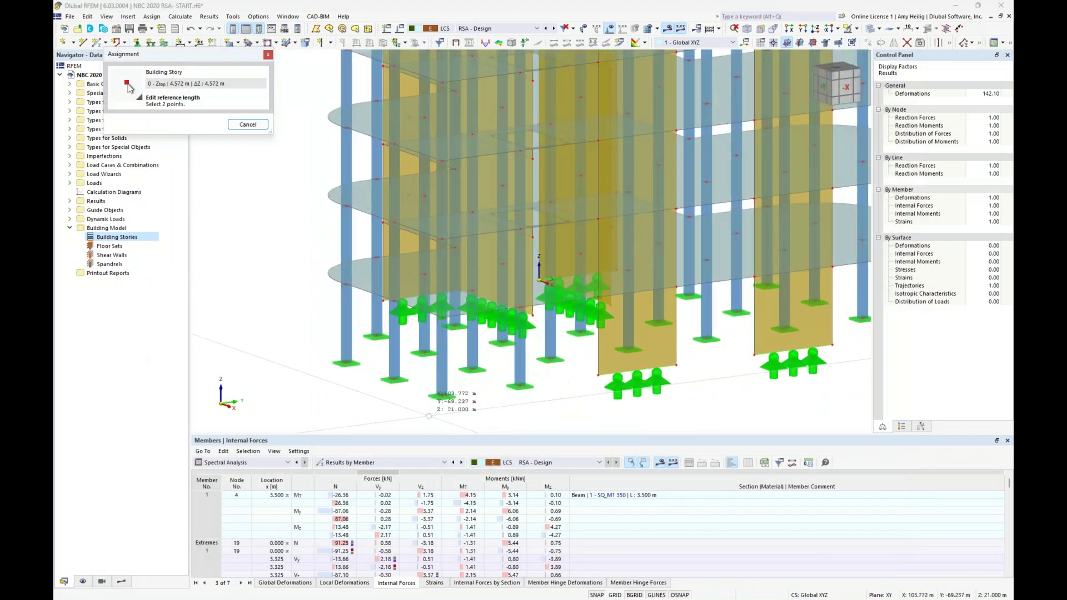
scroll(429, 416, "up", 3)
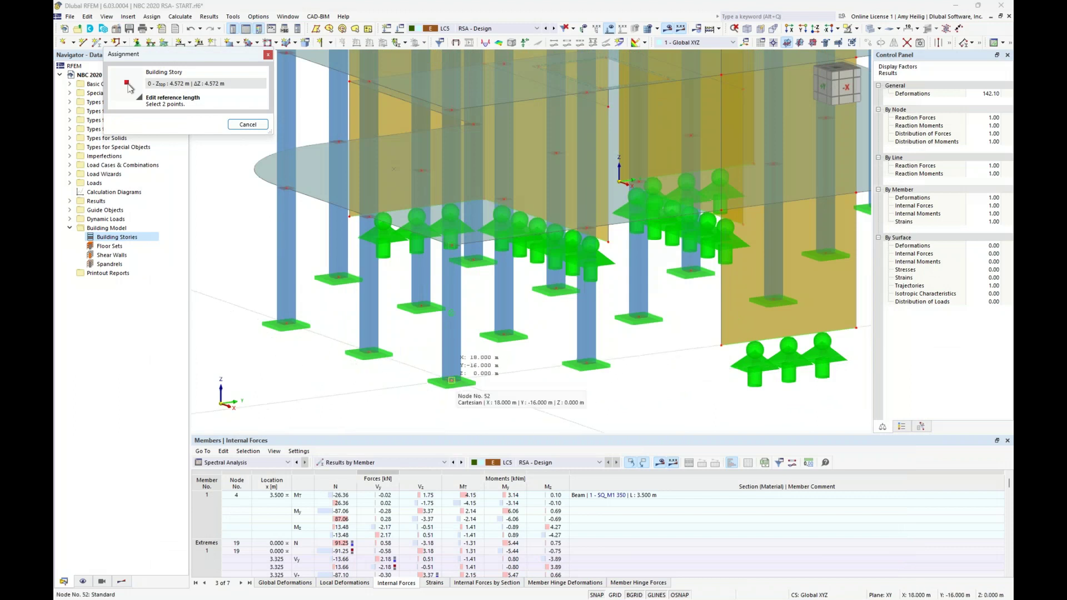
left_click(451, 380)
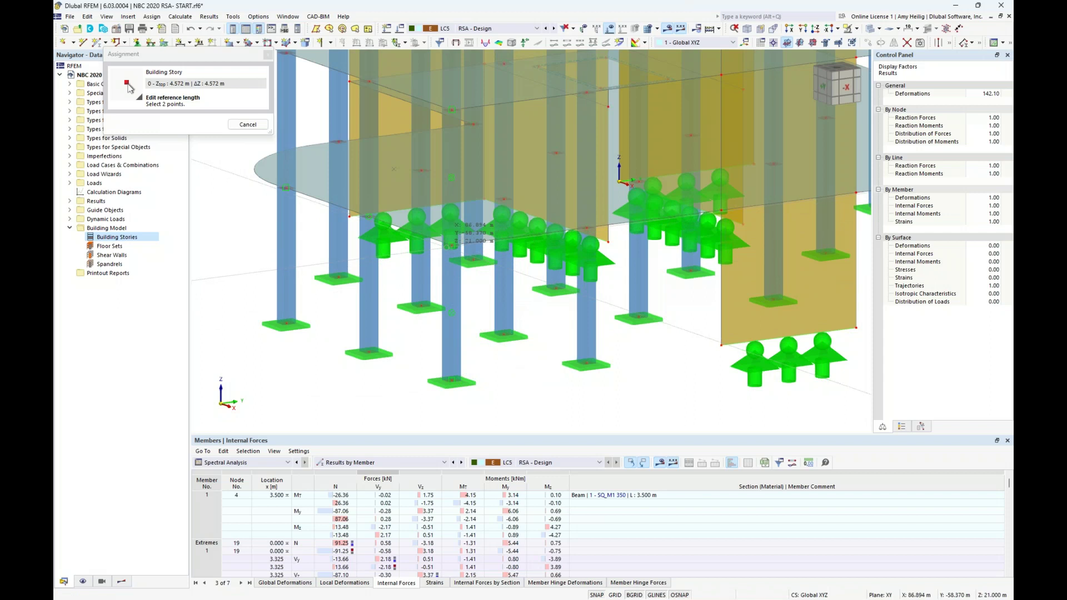
left_click(450, 245)
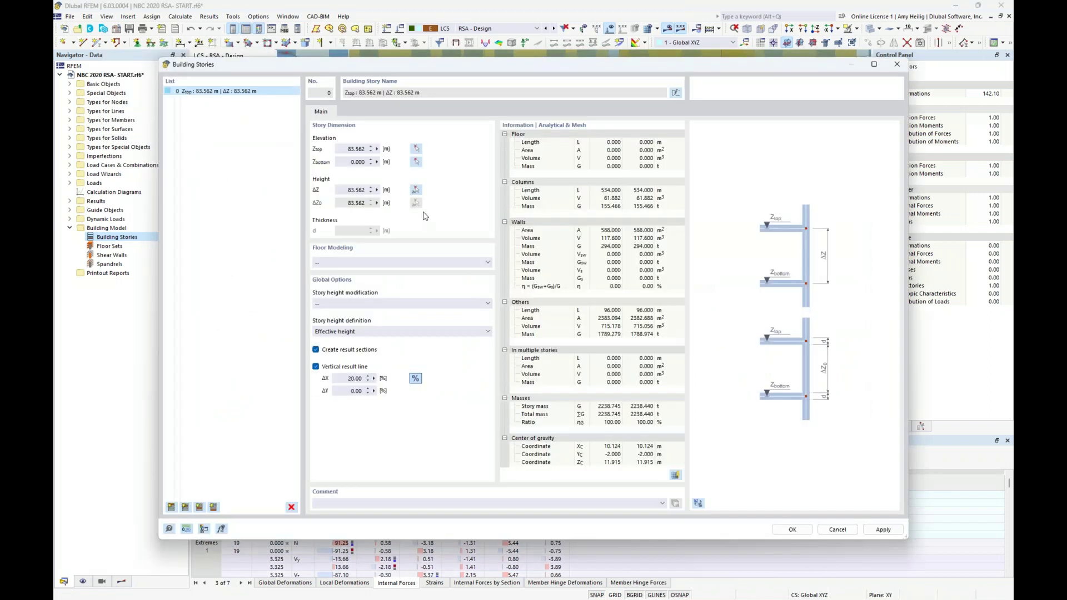
- Set the story height to 3.500 m from the corner column's base and first-floor nodes, and look through the floor modeling options
left_click(415, 190)
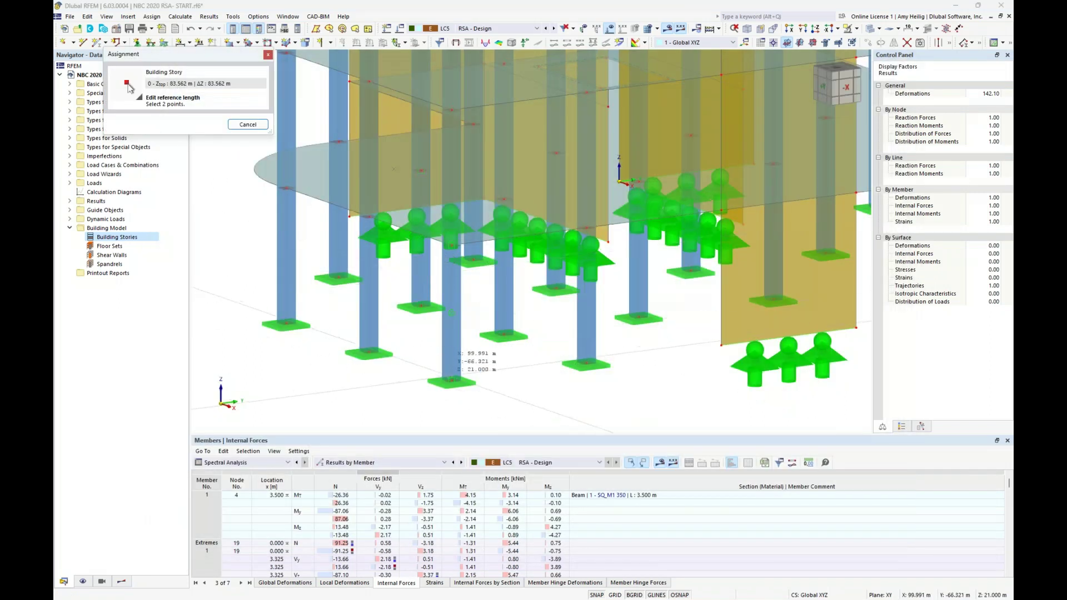
scroll(525, 379, "down", 1)
mouse_move(525, 380)
middle_mouse_down("ctrl")
mouse_move(545, 372)
mouse_move(511, 386)
middle_mouse_up("ctrl")
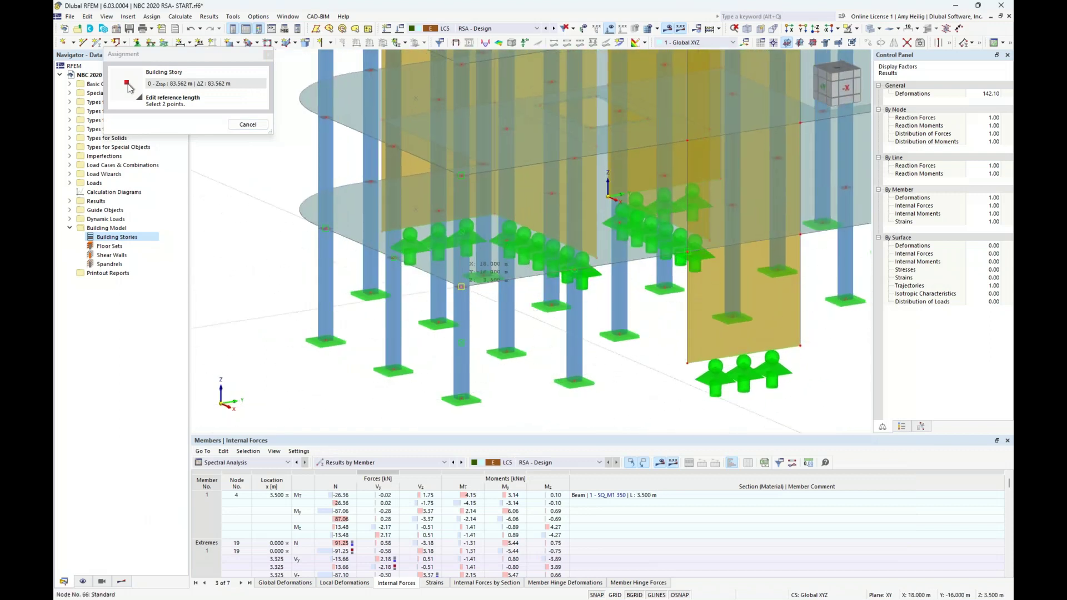
left_click(460, 287)
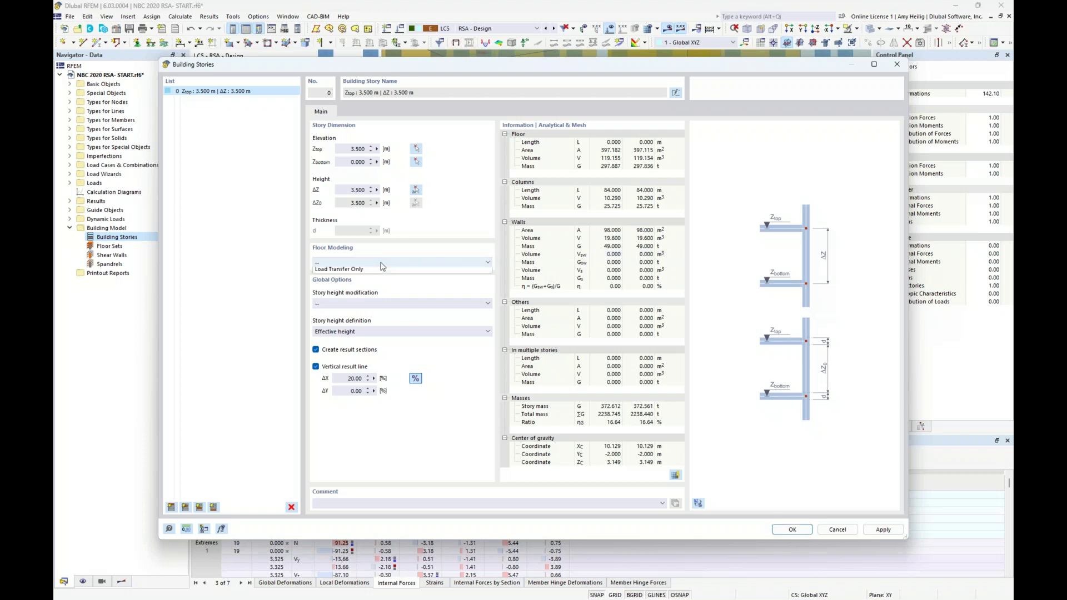
left_click(381, 264)
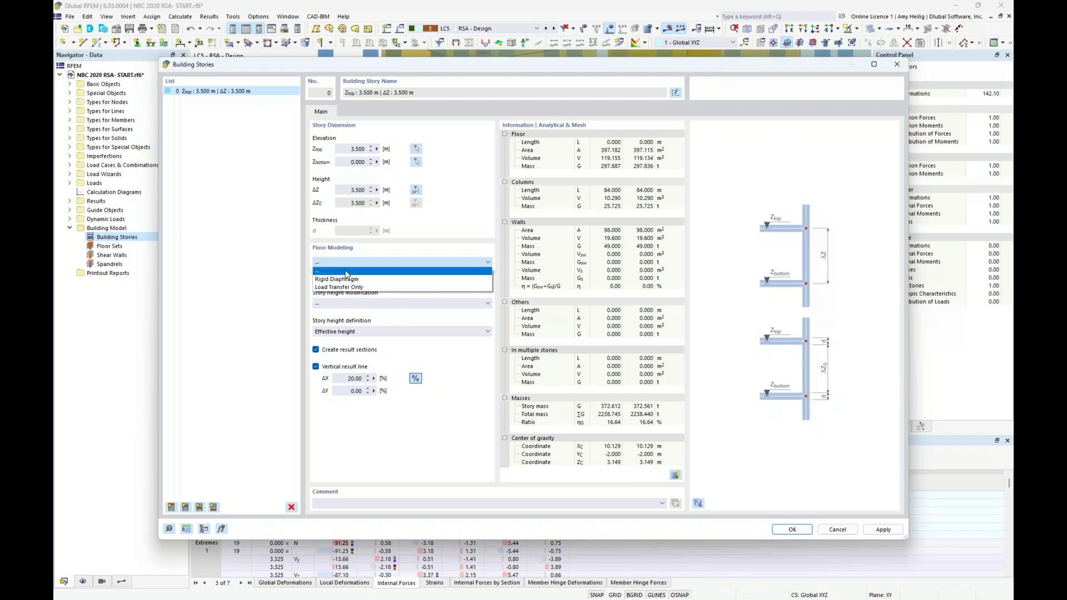
left_click(439, 249)
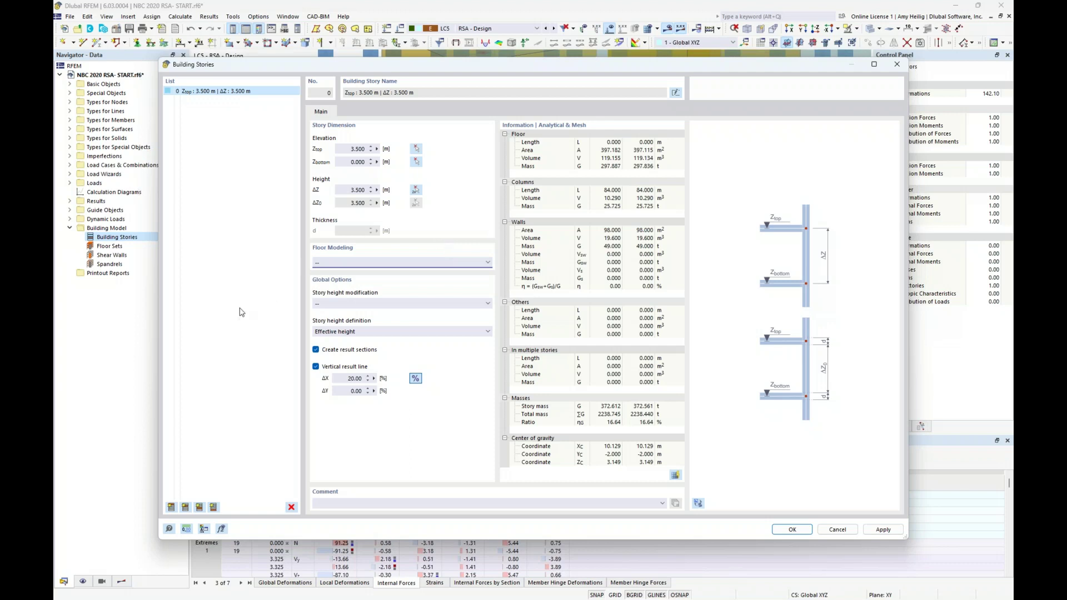
- Add six more 3.500 m stories above the first one, up to 24.500 m, and accept the building stories
left_click(171, 506)
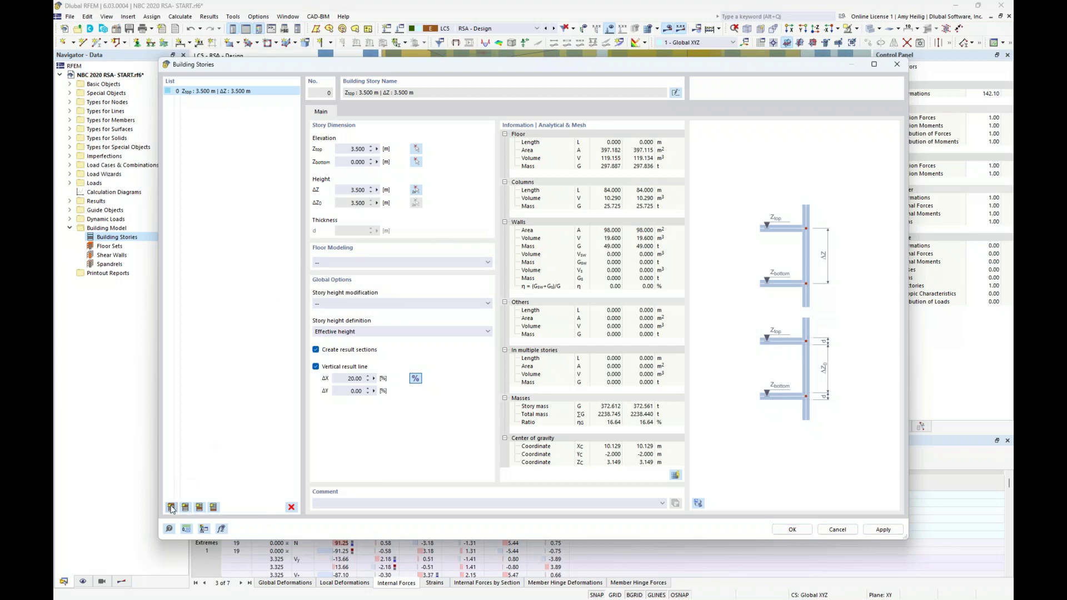
left_click(171, 507)
left_click(171, 506)
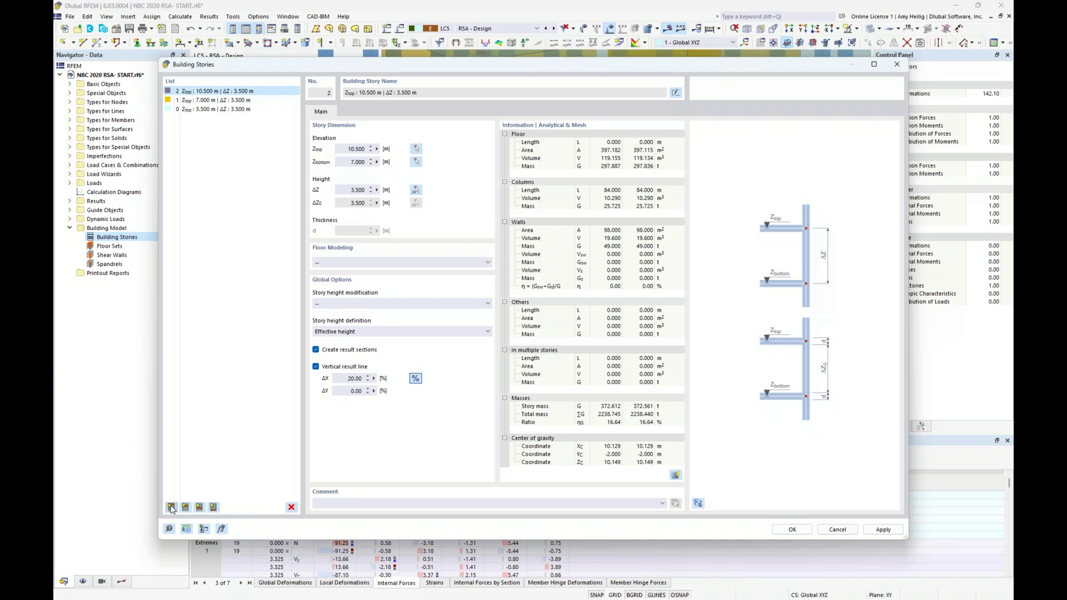
left_click(171, 507)
left_click(171, 507)
left_click(171, 507)
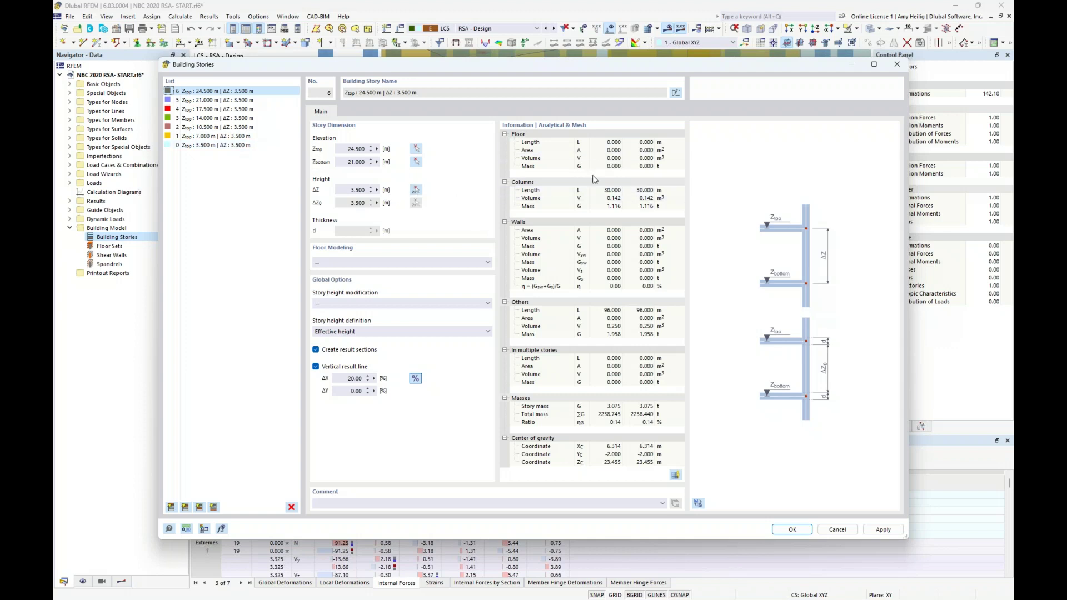
key("Down")
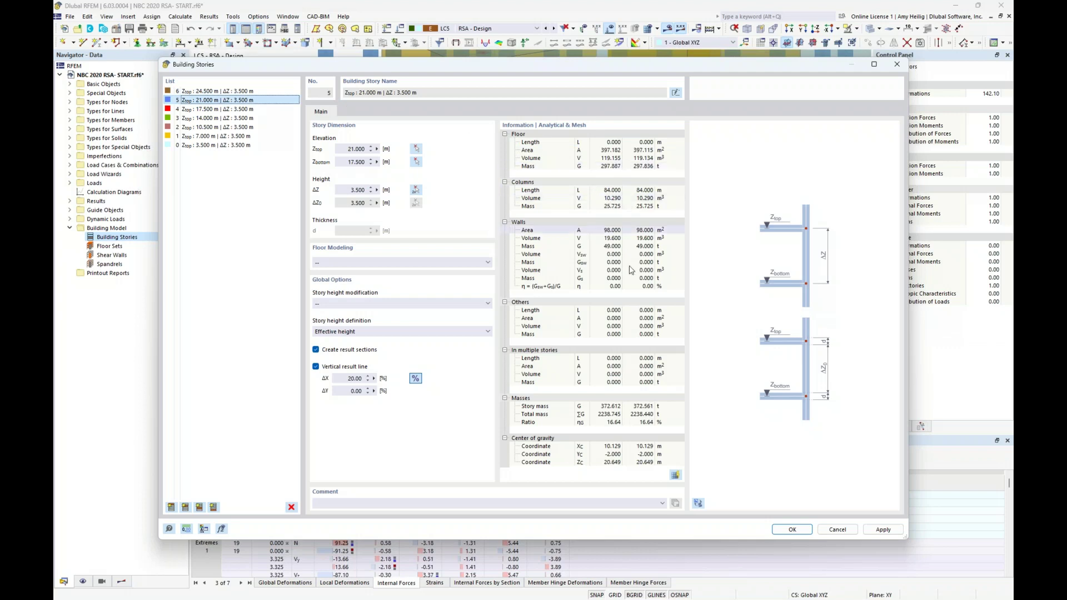
left_click(791, 530)
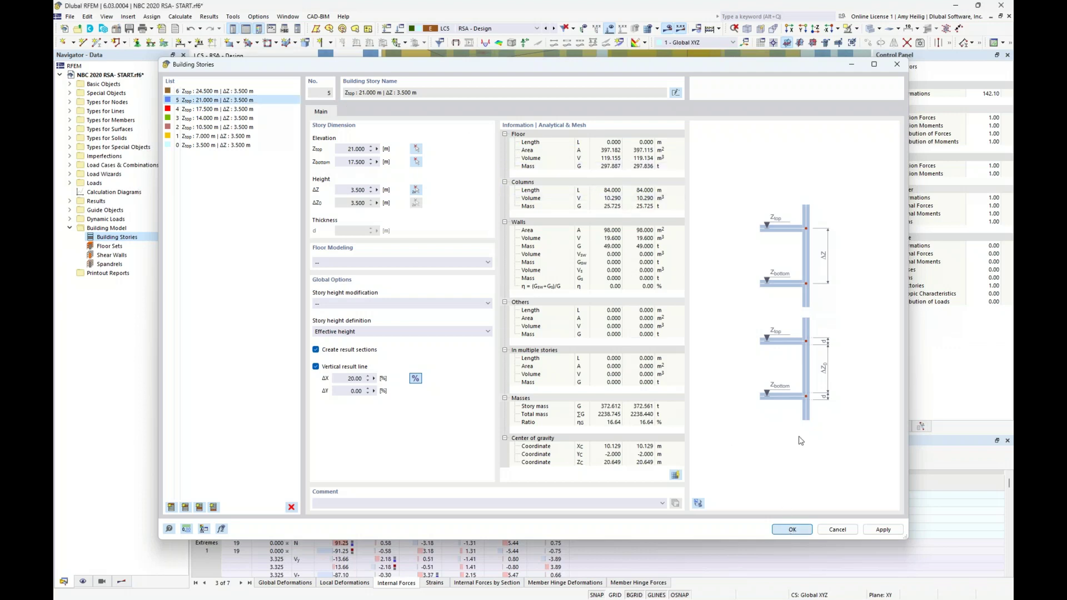
- Enlarge the results table and switch it to the spectral analysis results by stories
scroll(555, 245, "down", 10)
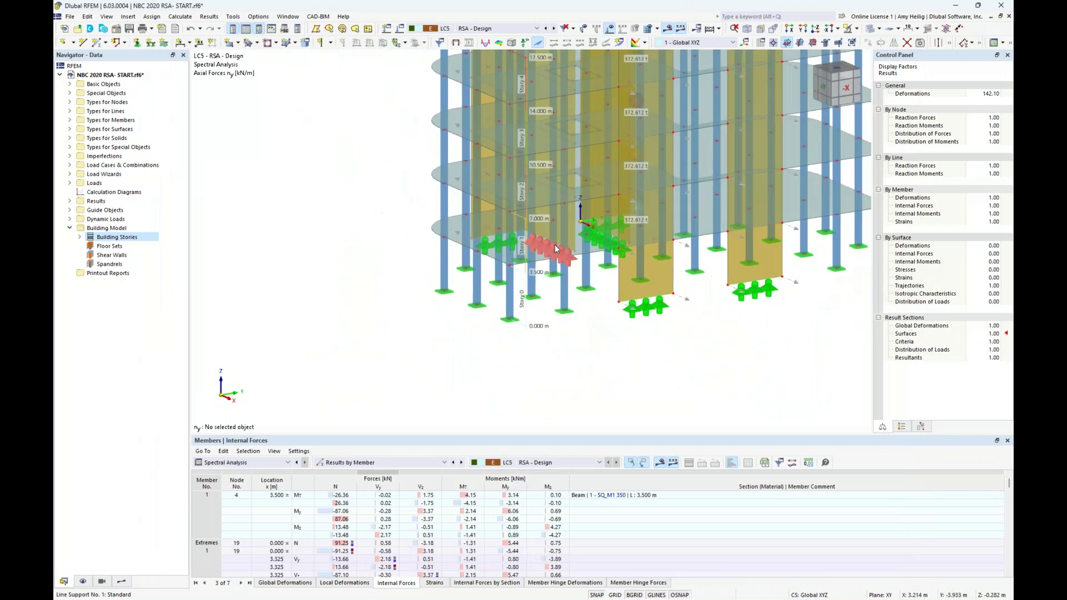
middle_click_drag(525, 312, 709, 361, "ctrl")
scroll(658, 297, "up", 2)
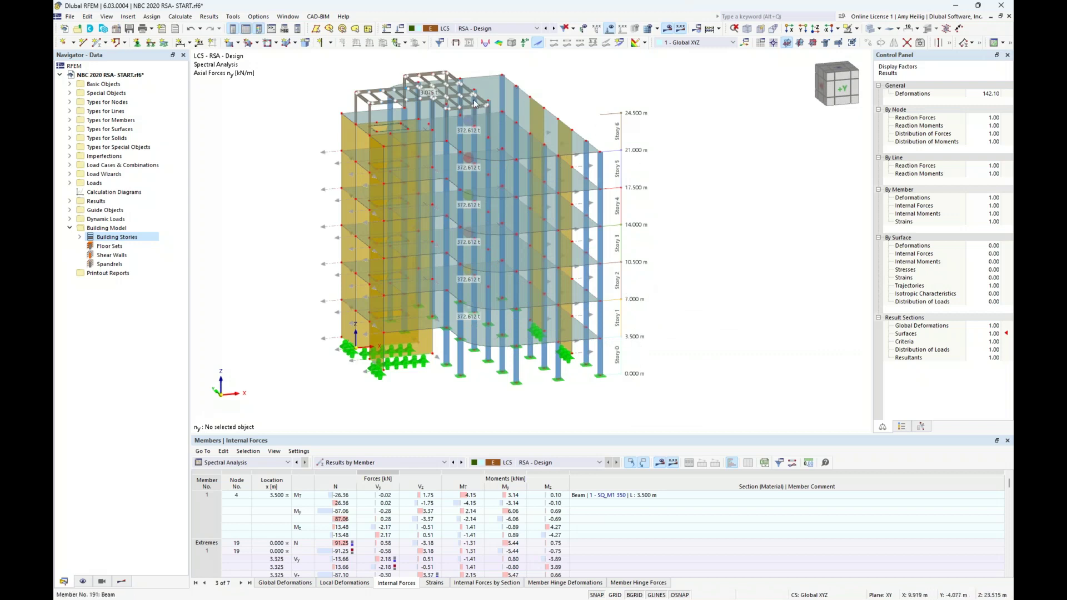
mouse_move(695, 183)
middle_mouse_down("ctrl")
mouse_move(685, 159)
mouse_move(684, 177)
middle_mouse_up("ctrl")
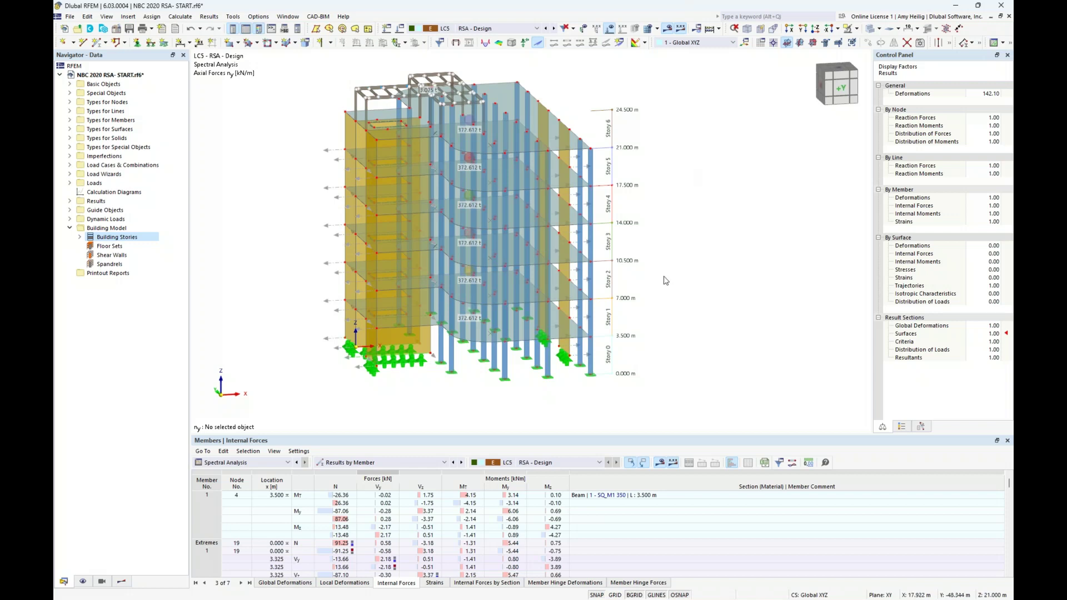
left_click_drag(400, 434, 317, 382)
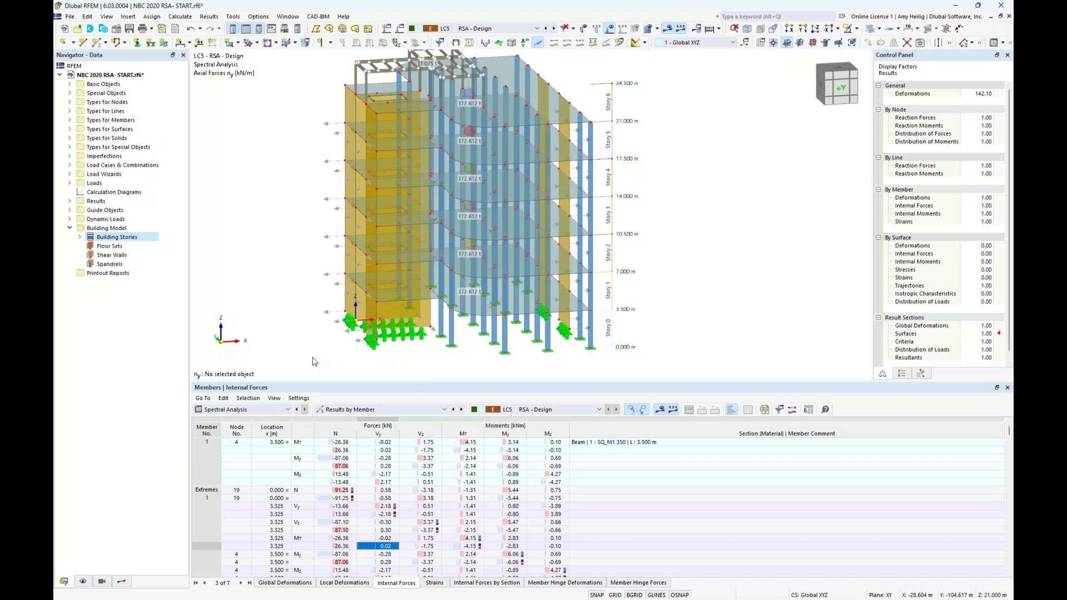
left_click(255, 410)
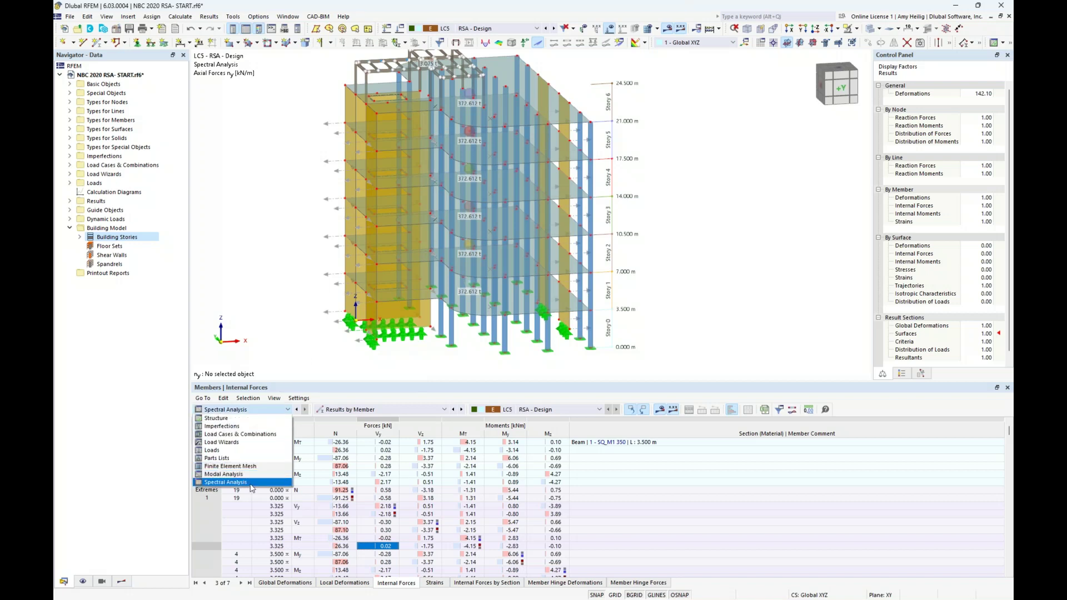
left_click(414, 411)
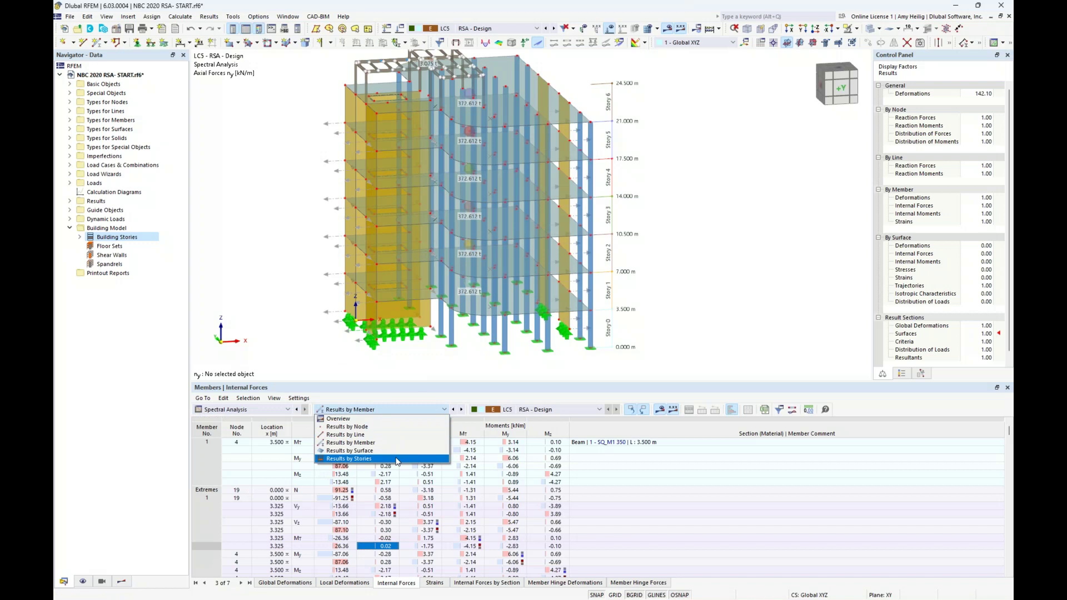
left_click(397, 459)
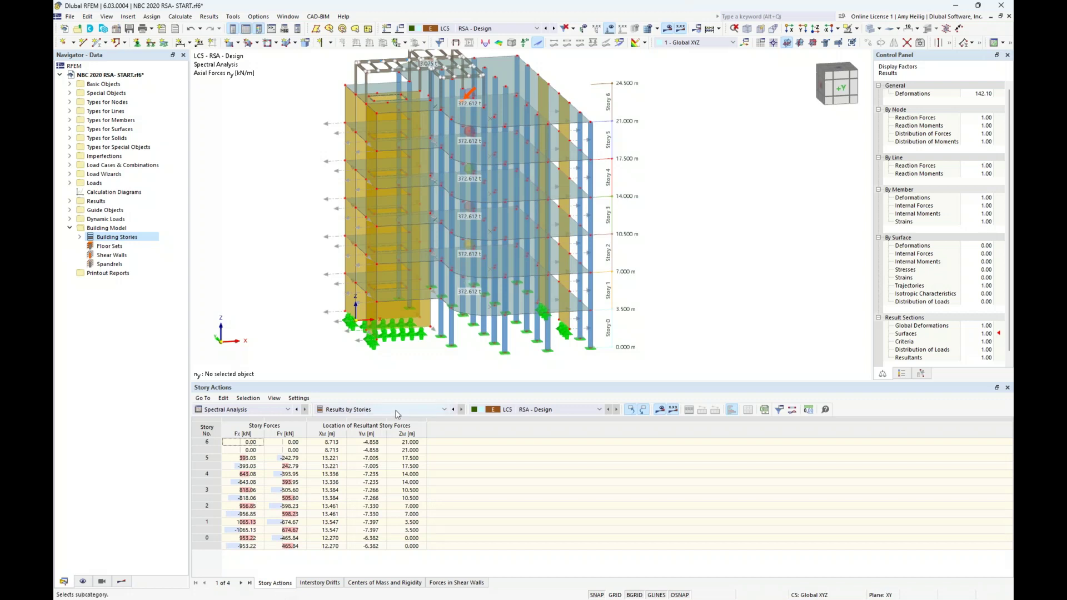
- Examine the X-direction story forces of stories 6, 5, 4 and 0 and where their resultants act on the building
middle_click_drag(697, 316, 718, 315)
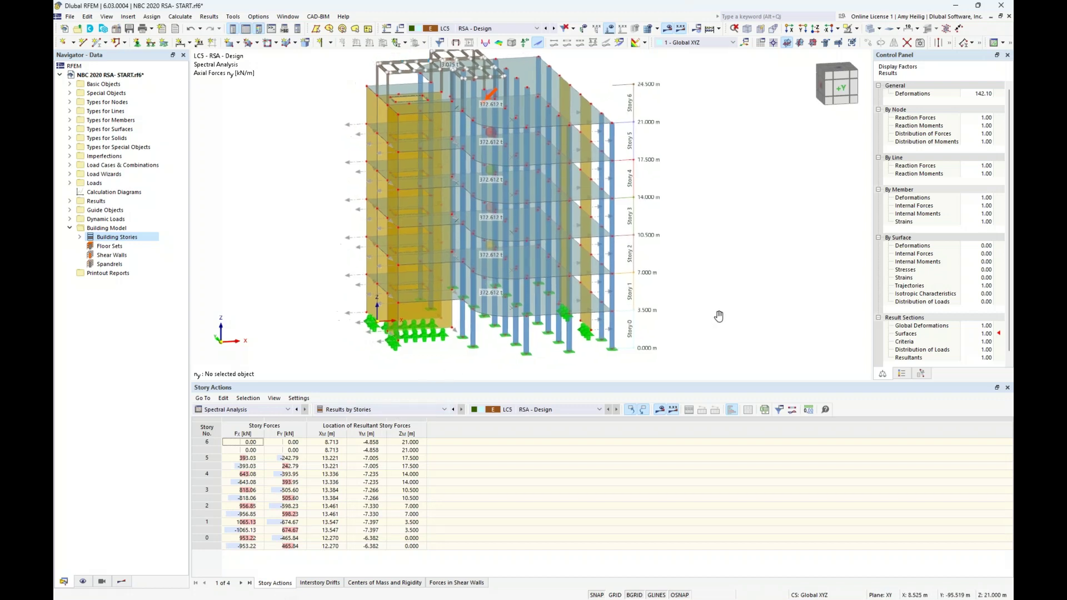
left_click(250, 444)
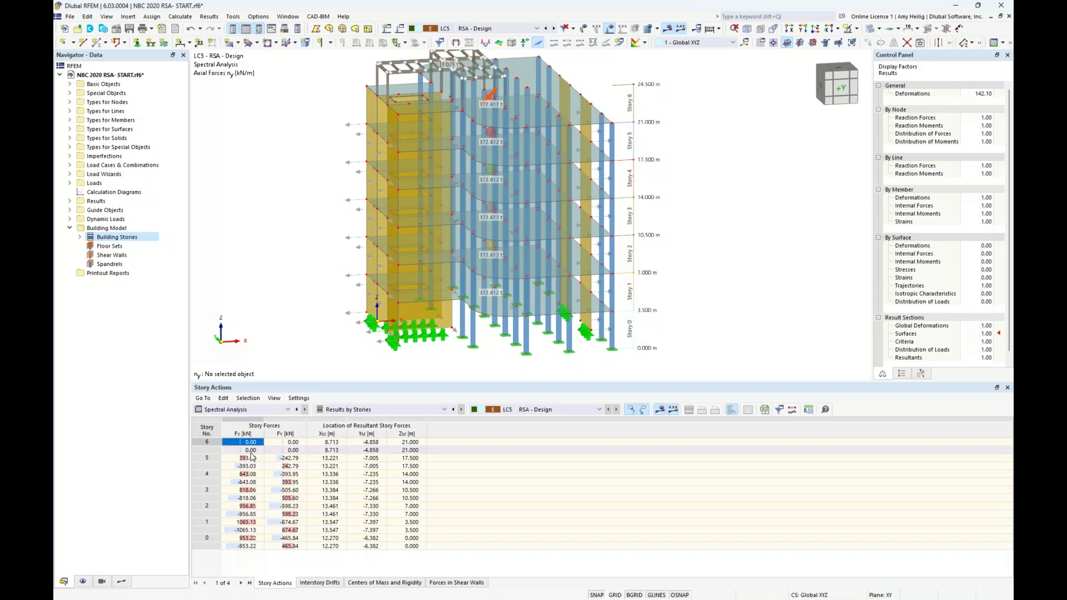
left_click(252, 450)
left_click(251, 458)
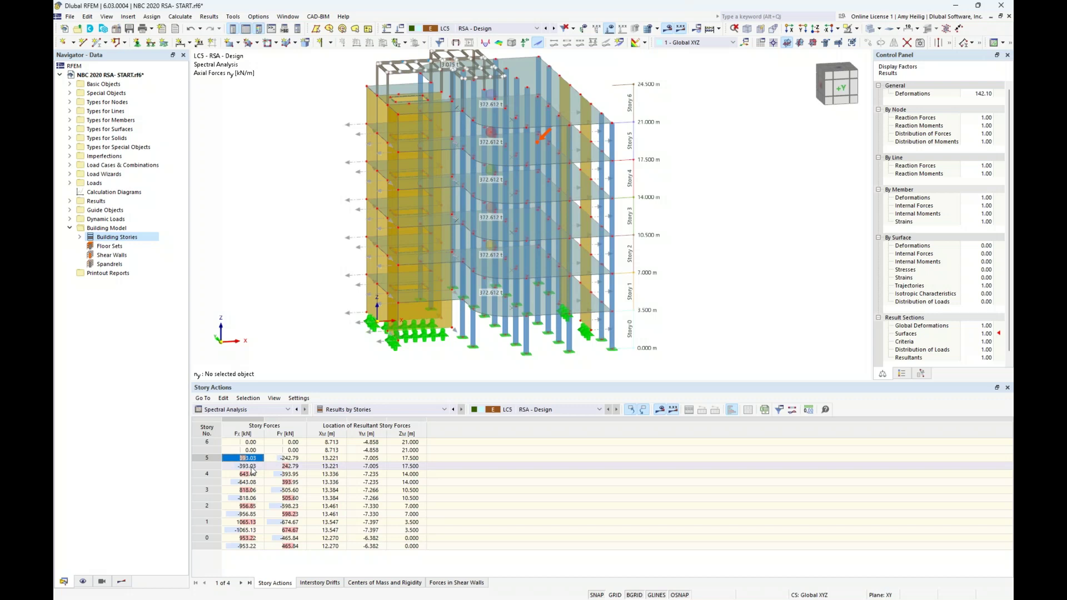
middle_click_drag(274, 278, 278, 260, "ctrl")
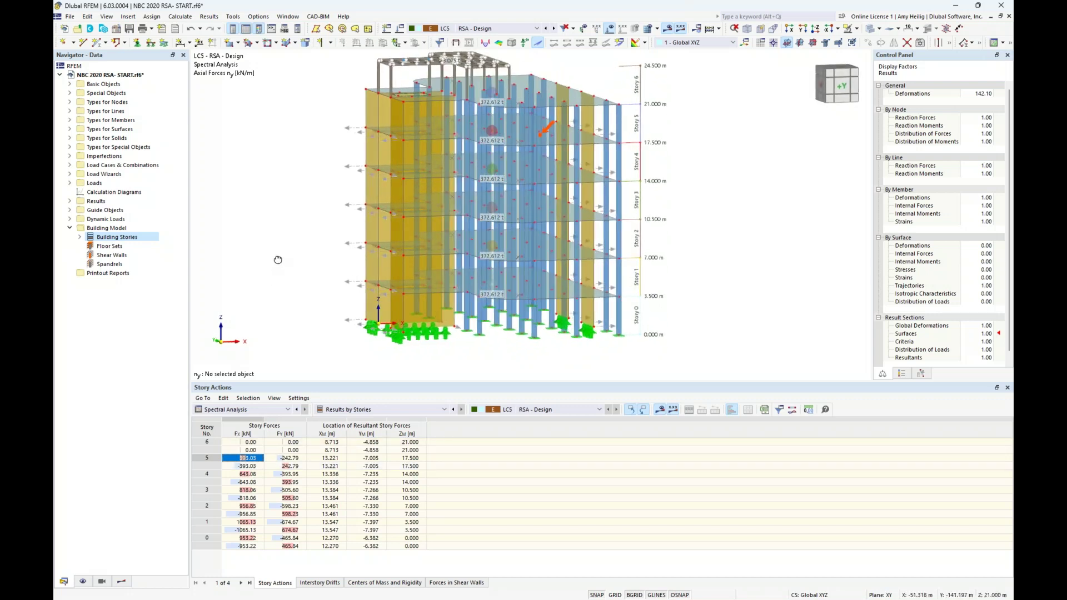
left_click(246, 475)
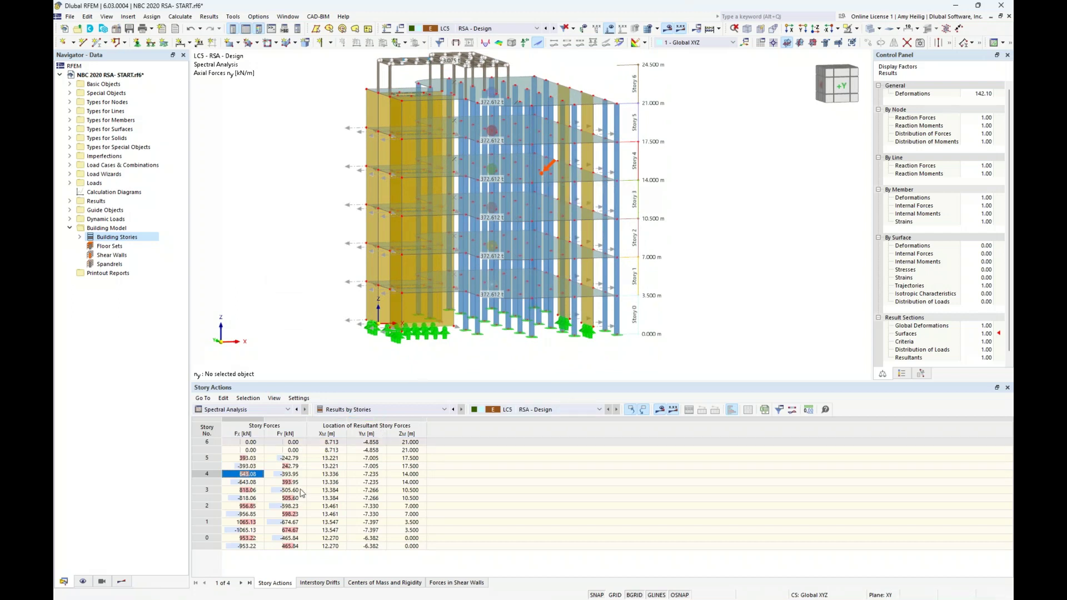
left_click(247, 538)
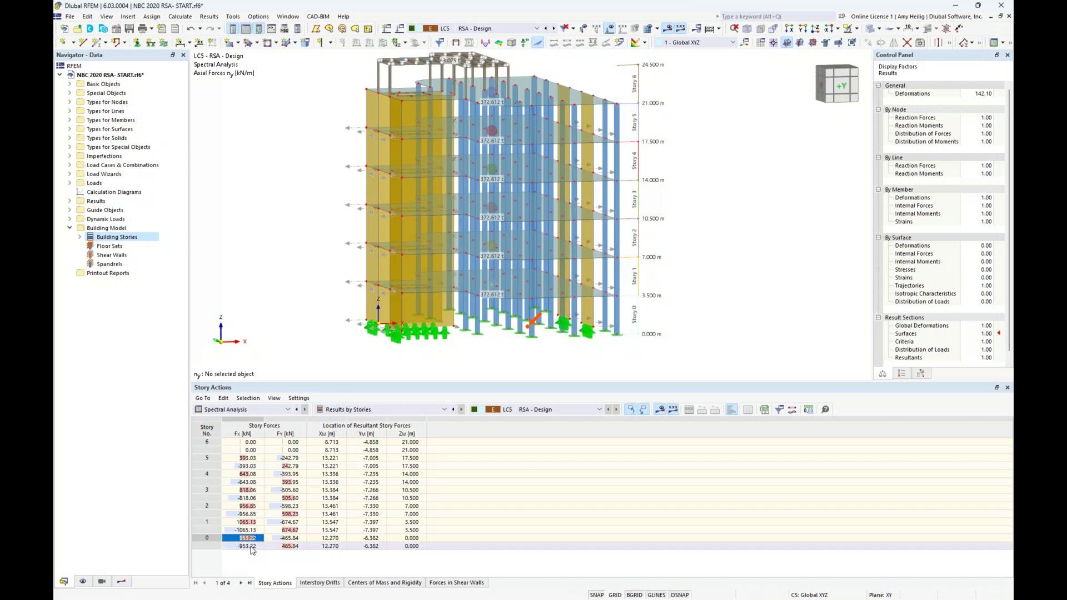
left_click(250, 546)
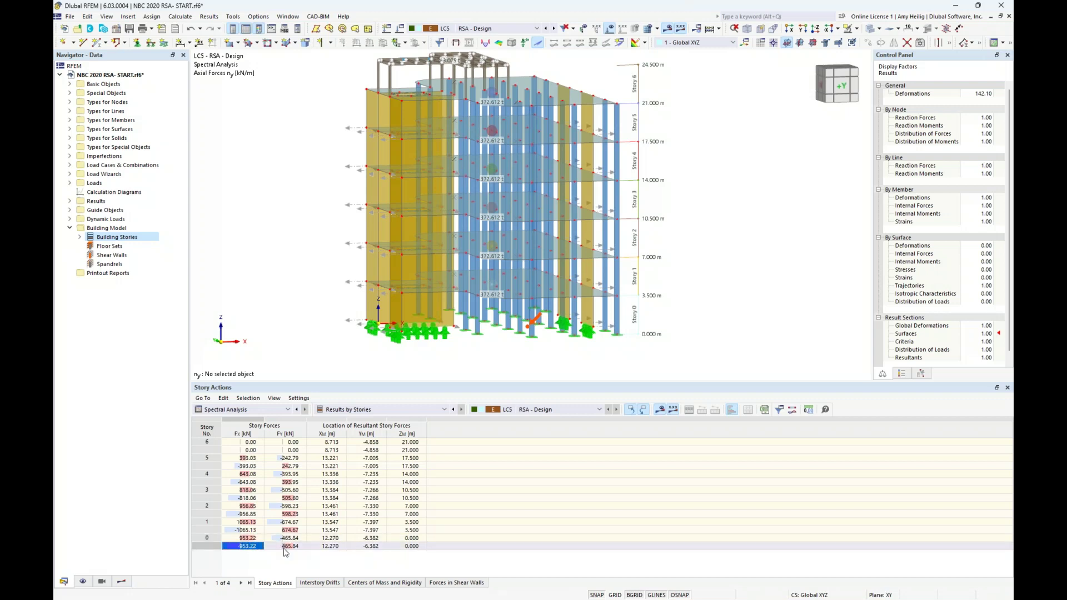
- Review the interstory drifts and the centers of mass and rigidity, checking story 6's cumulative mass and mass center against the model
left_click(304, 583)
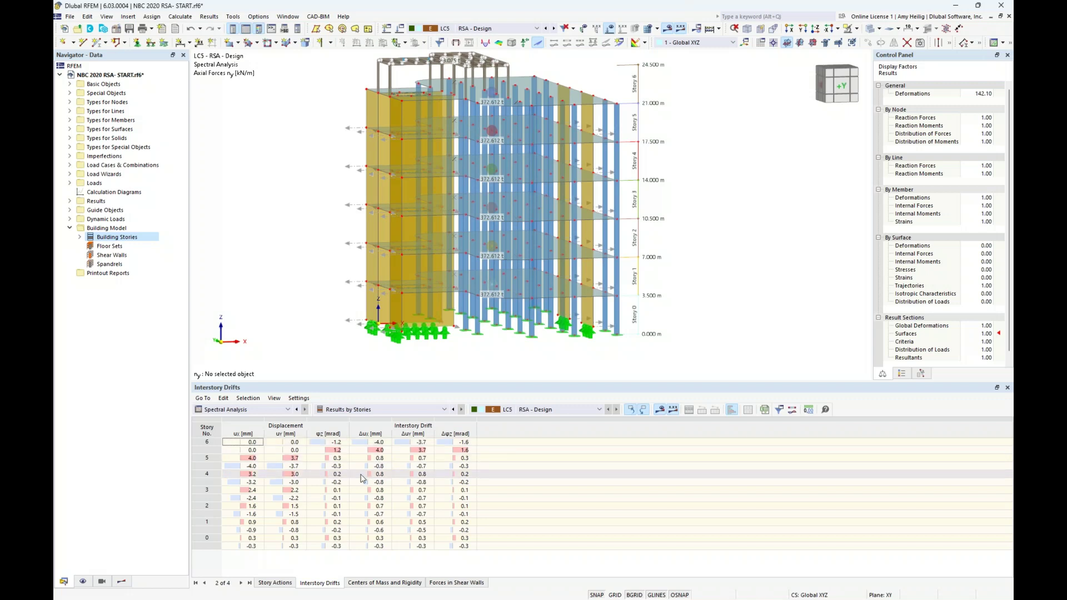
left_click(359, 583)
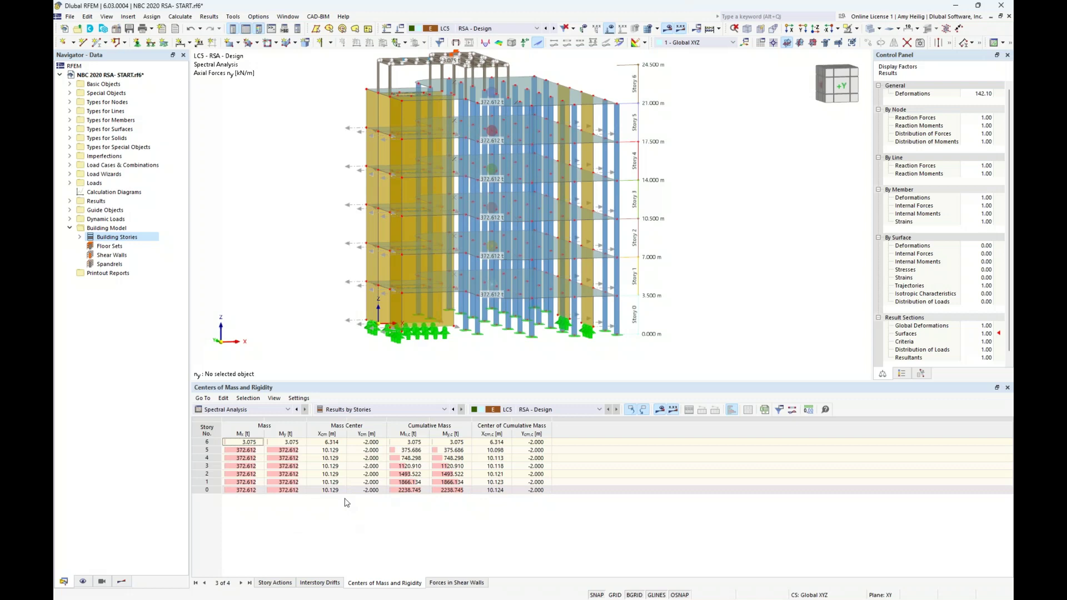
left_click(409, 442)
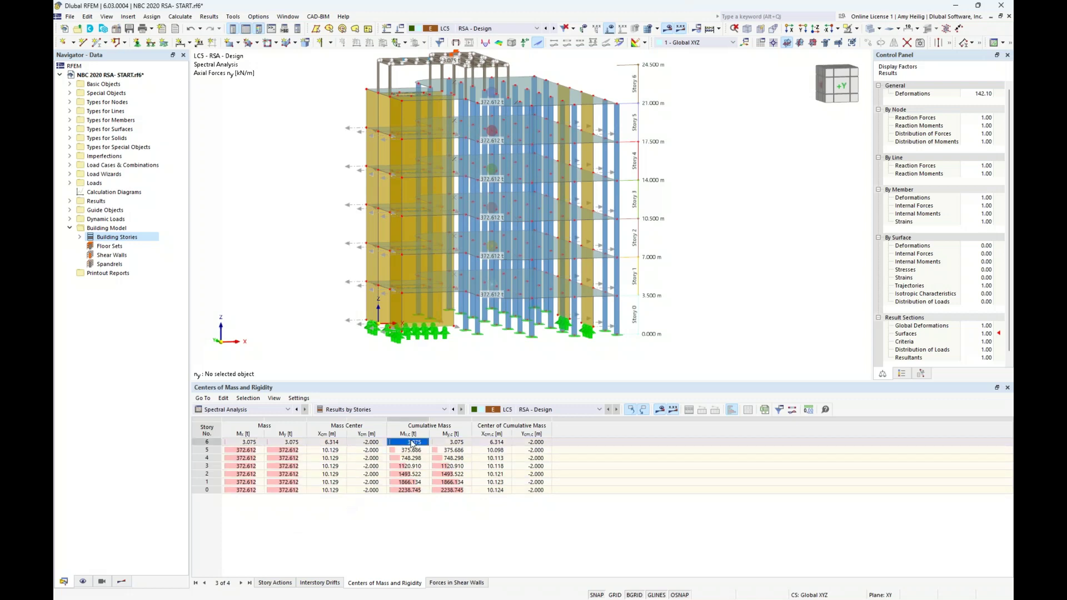
middle_click_drag(742, 297, 499, 301, "ctrl")
left_click(328, 444)
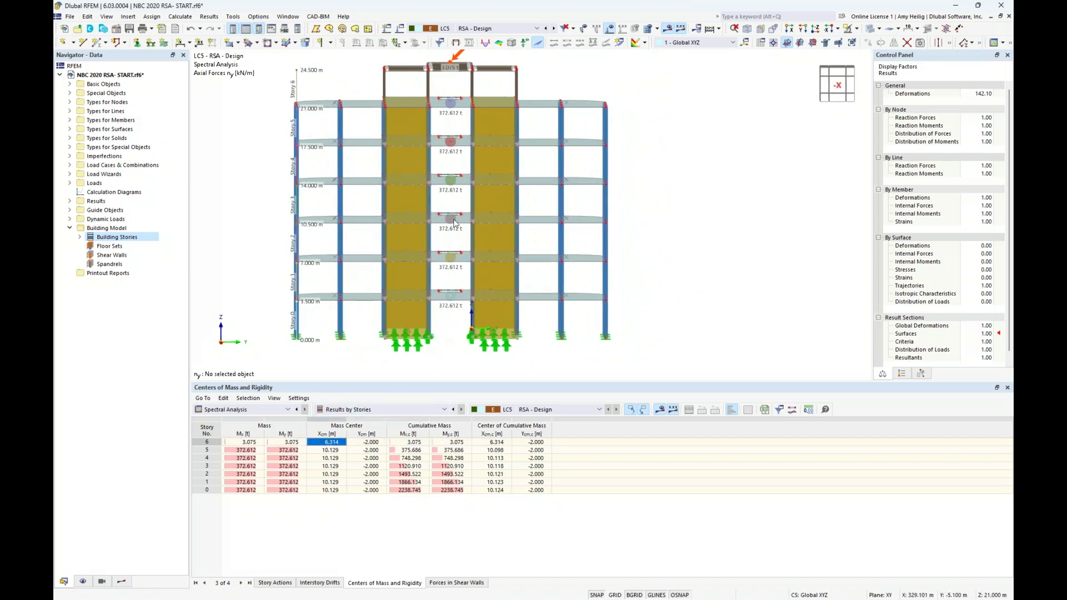
- Examine story 5's mass center X-coordinate and locate that mass center on the building, from the side and in an oblique view
scroll(464, 105, "up", 2)
left_click(330, 450)
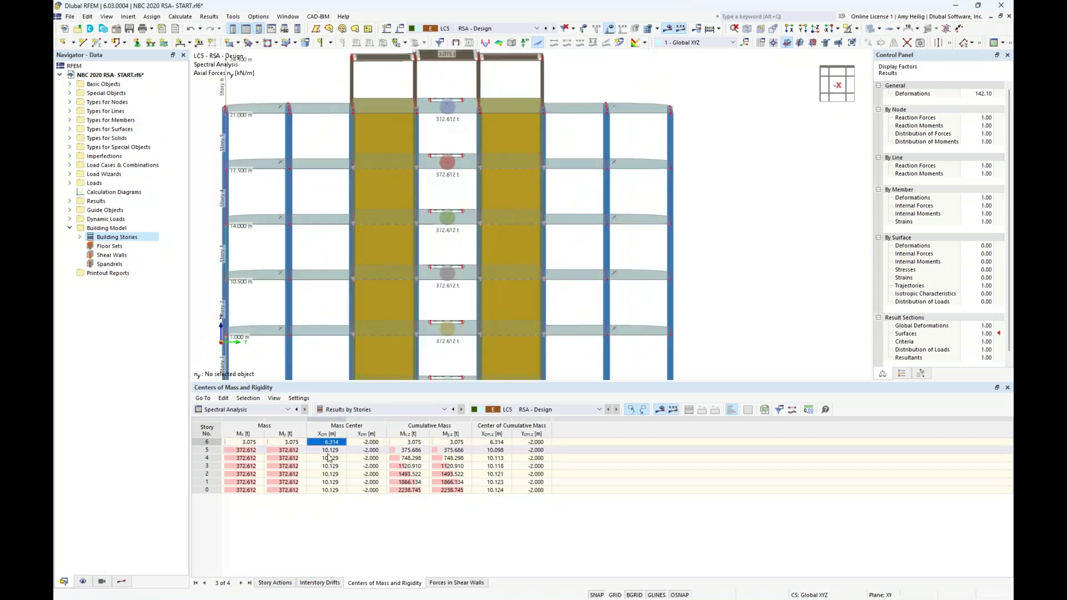
scroll(445, 111, "up", 3)
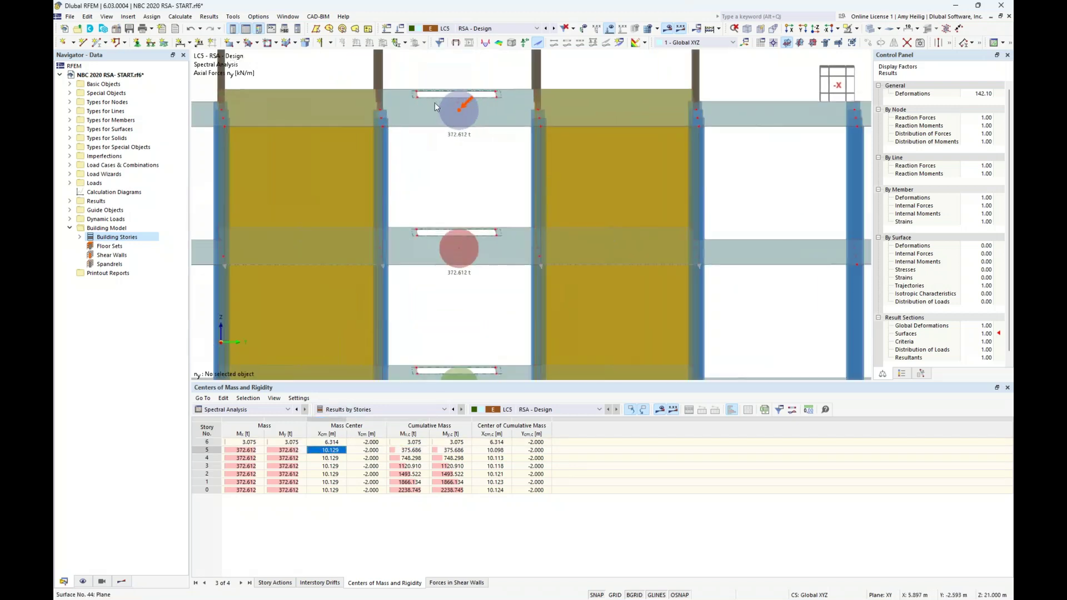
middle_click_drag(481, 179, 501, 108)
scroll(491, 138, "down", 3)
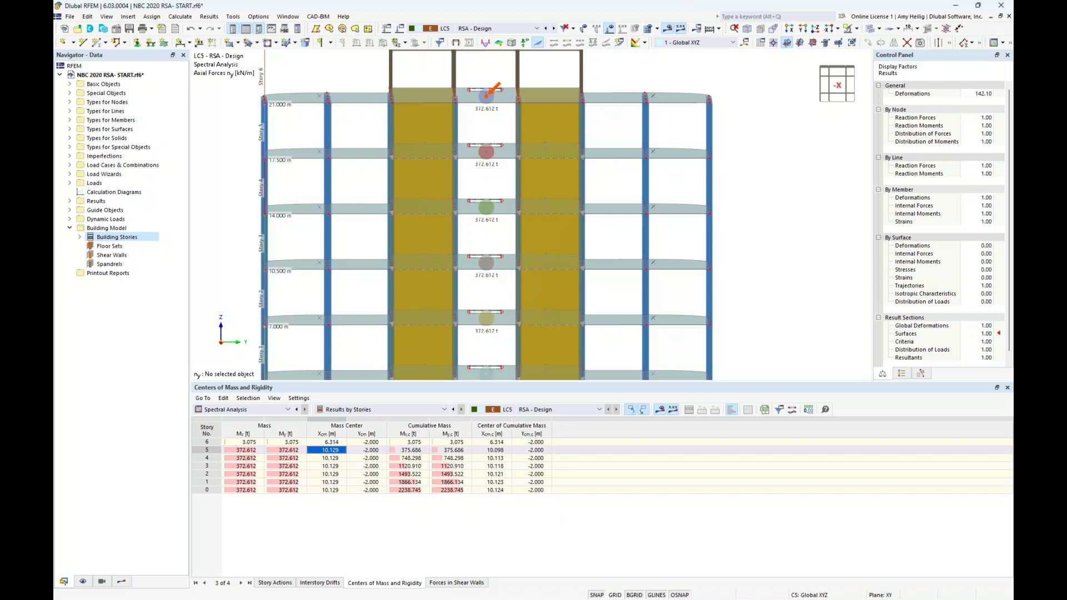
scroll(498, 211, "down", 2)
middle_click_drag(500, 222, 596, 230, "ctrl")
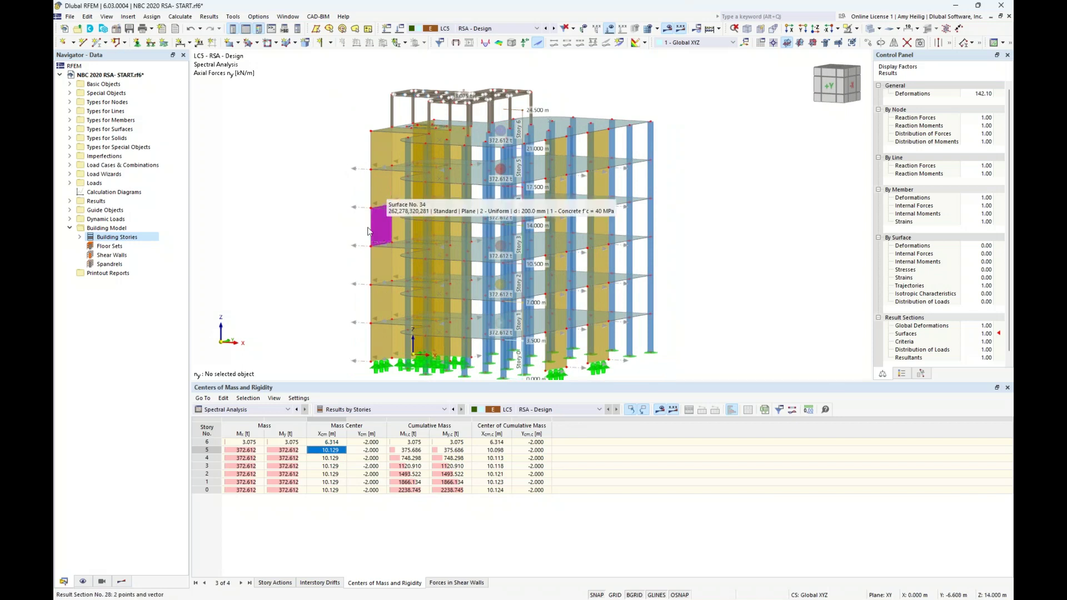
- Bring up the story actions results, and switch to the PowerPoint slide show's NBC 2020 Base Shear Considerations slide
left_click(274, 583)
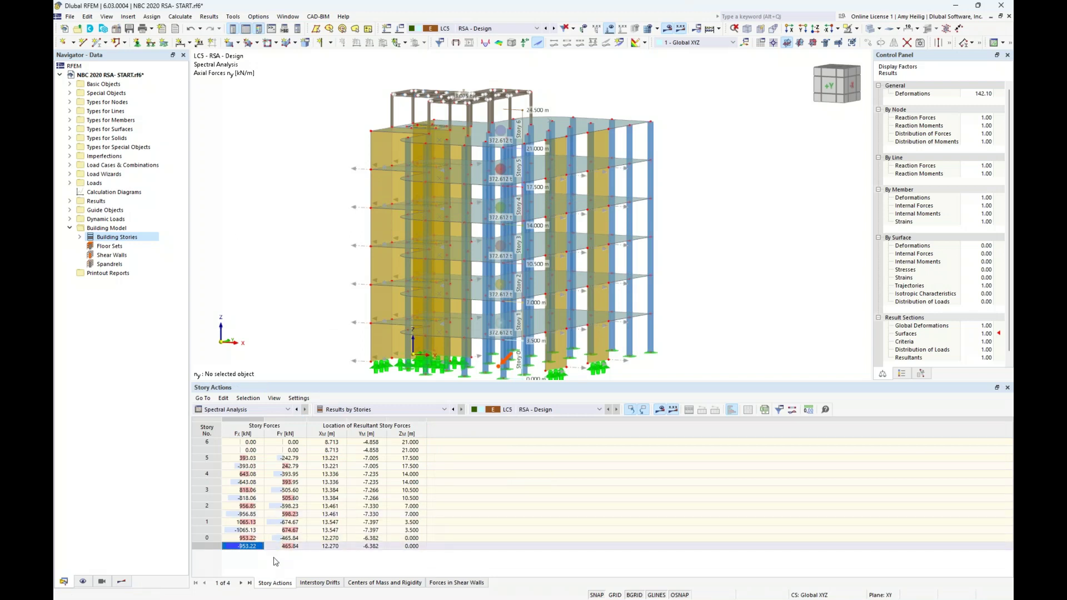
key("super+Tab")
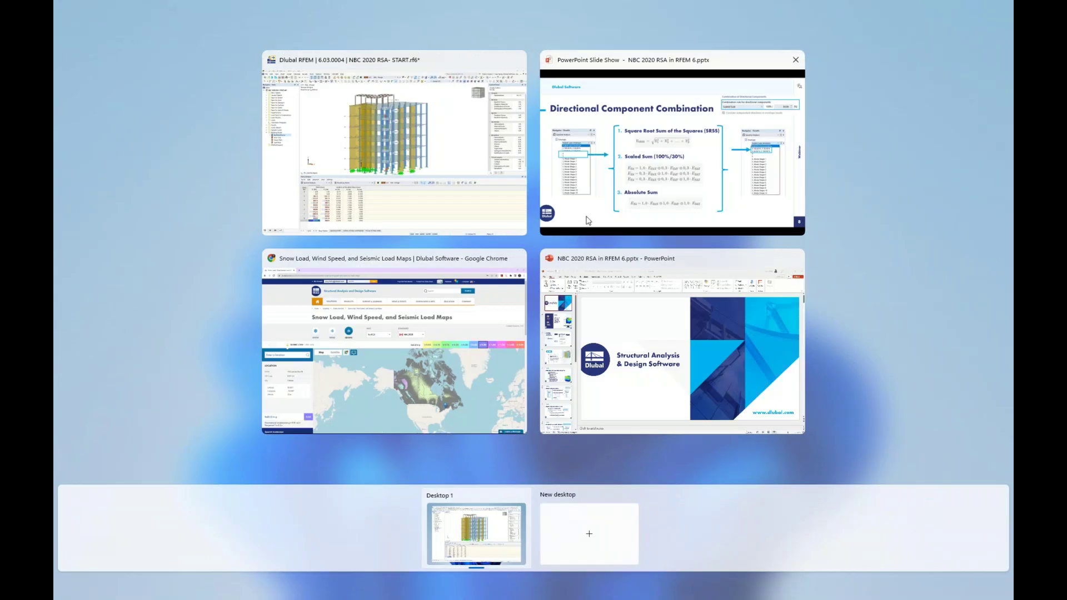
left_click(588, 222)
key("Right")
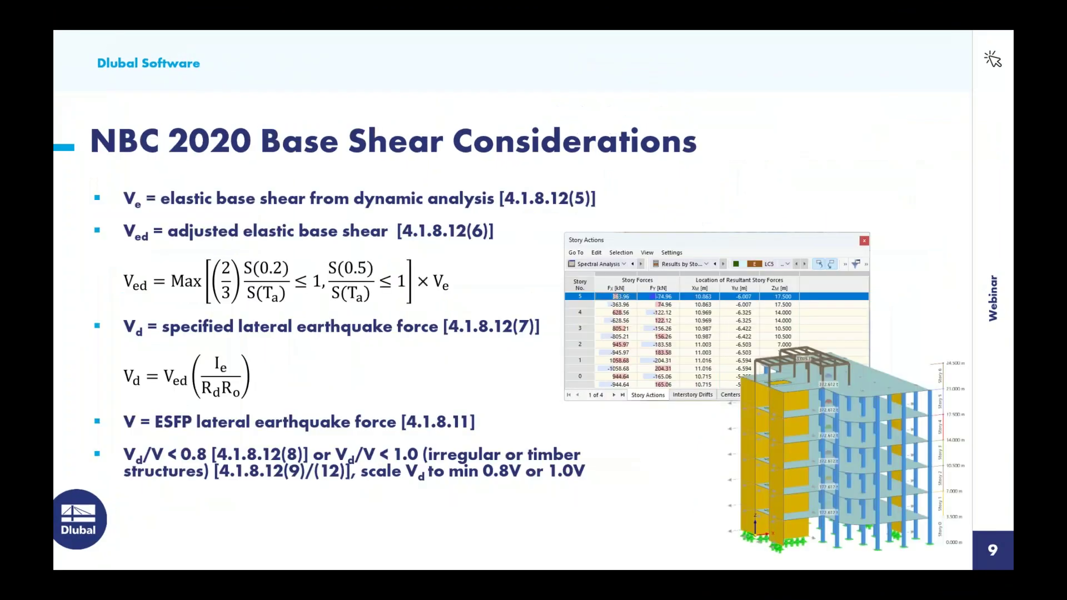
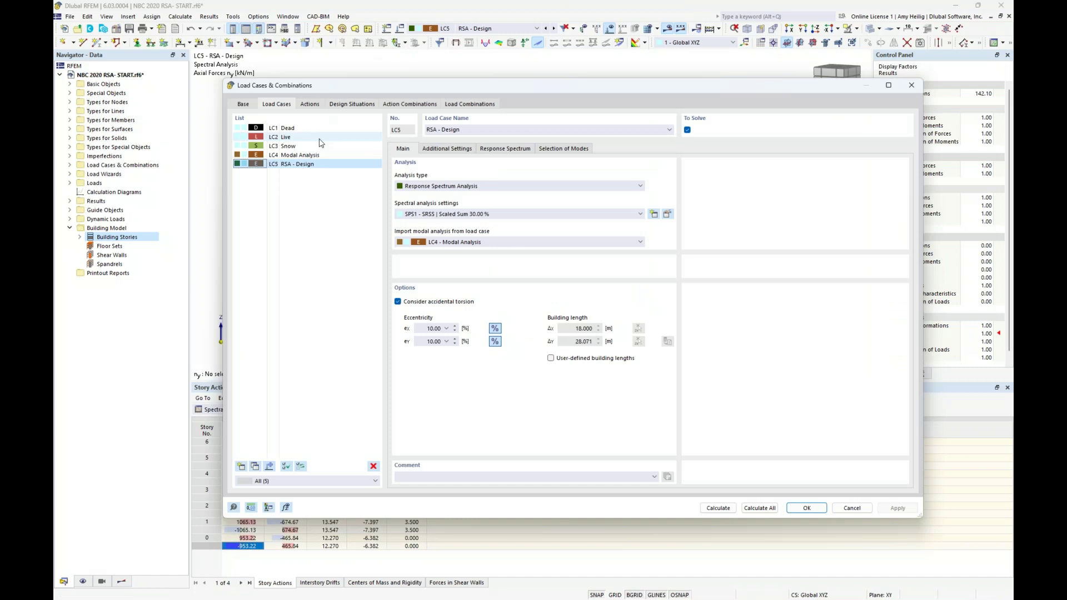
- Duplicate the RSA - Design load case and rename the copy RSA - Elastic
left_click(255, 467)
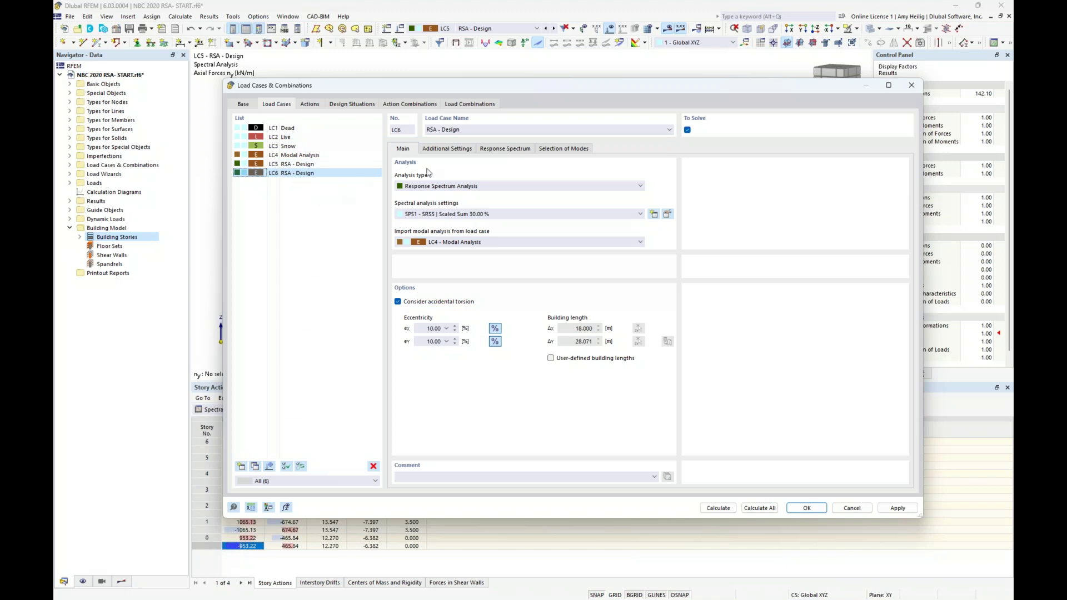
double_click(450, 129)
type("Elastic")
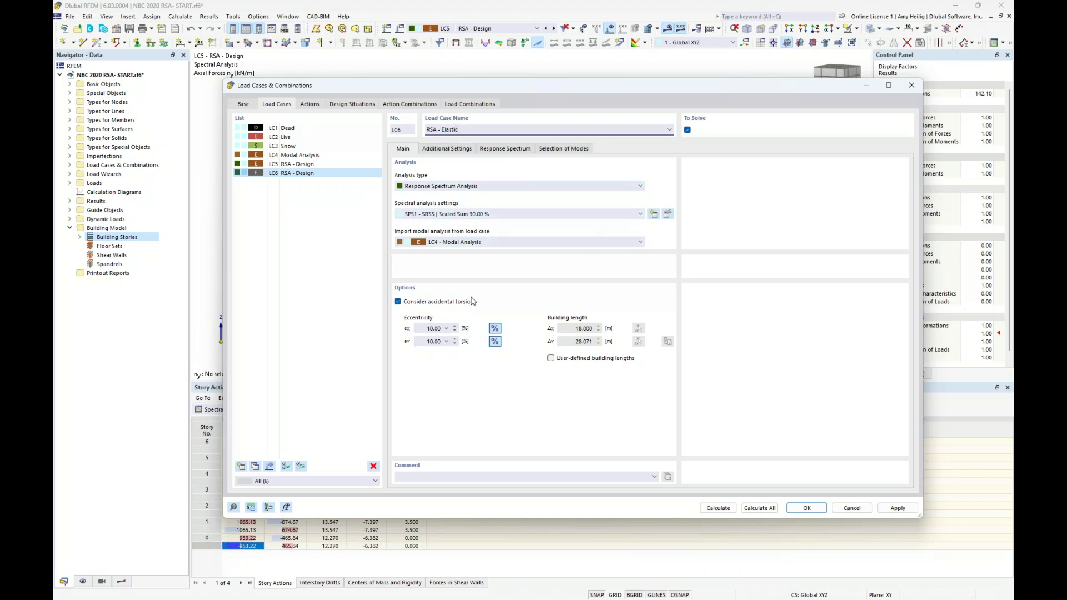
- Copy the NBC 2020 response spectrum RS1 and set the copy's spectrum type to Elastic Spectrum
left_click(510, 149)
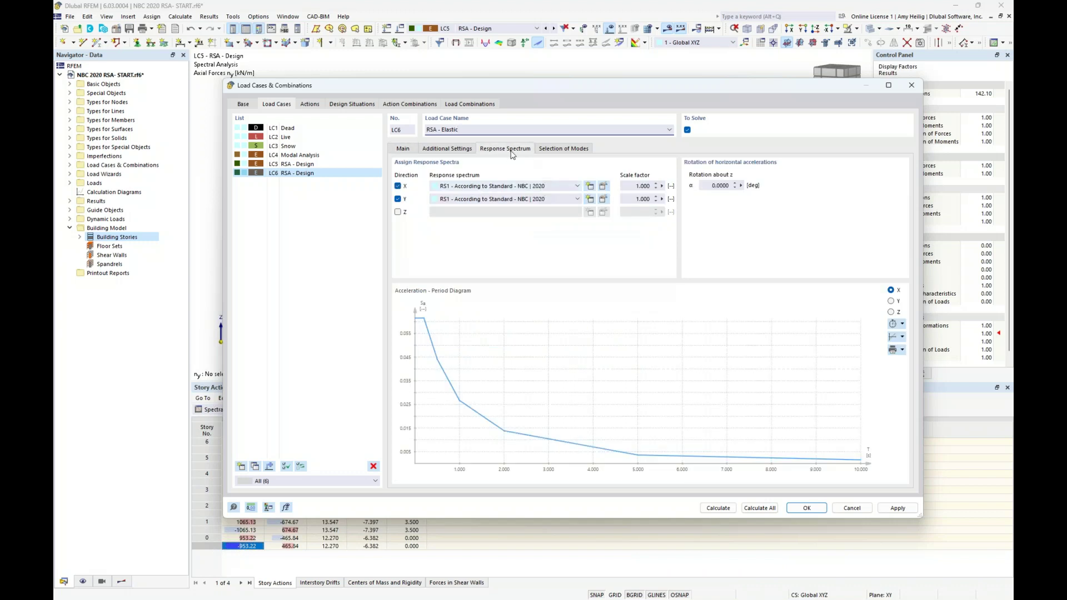
left_click(603, 187)
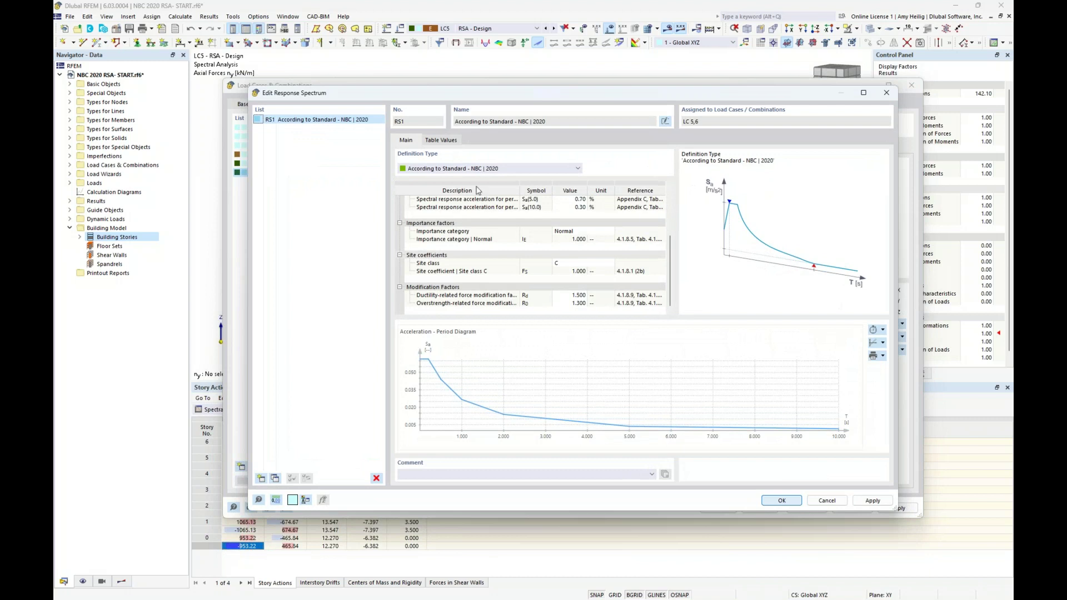
left_click(274, 479)
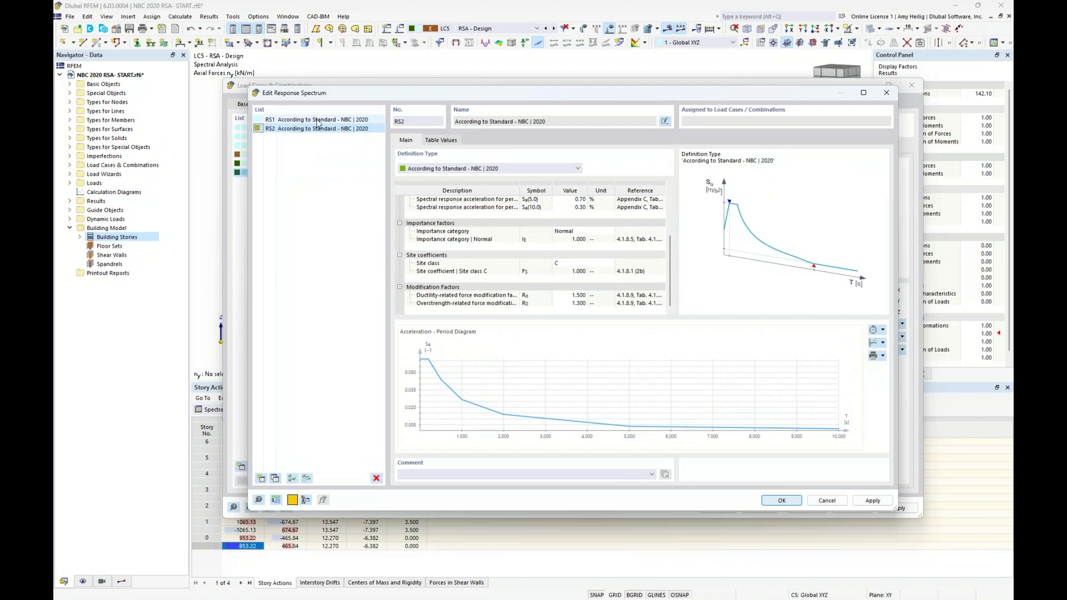
scroll(615, 203, "up", 3)
left_click(606, 207)
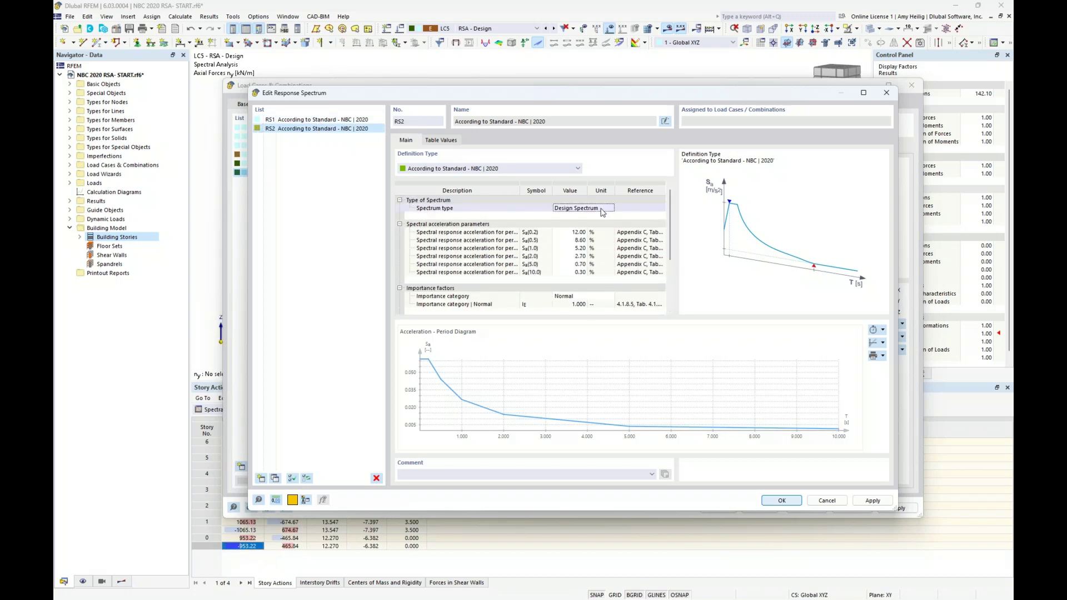
left_click(610, 207)
left_click(601, 215)
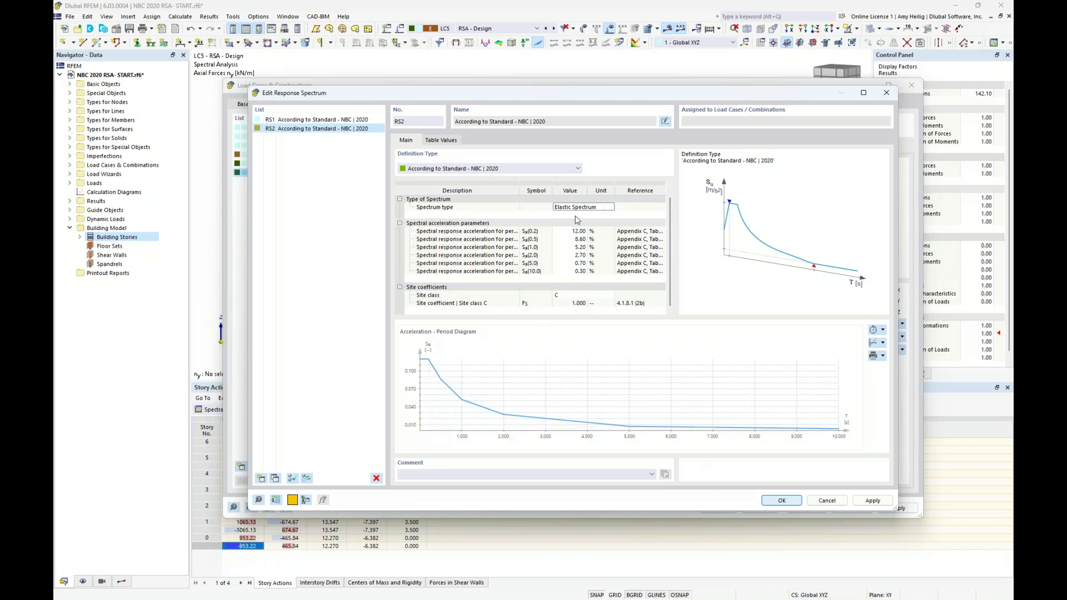
left_click(771, 502)
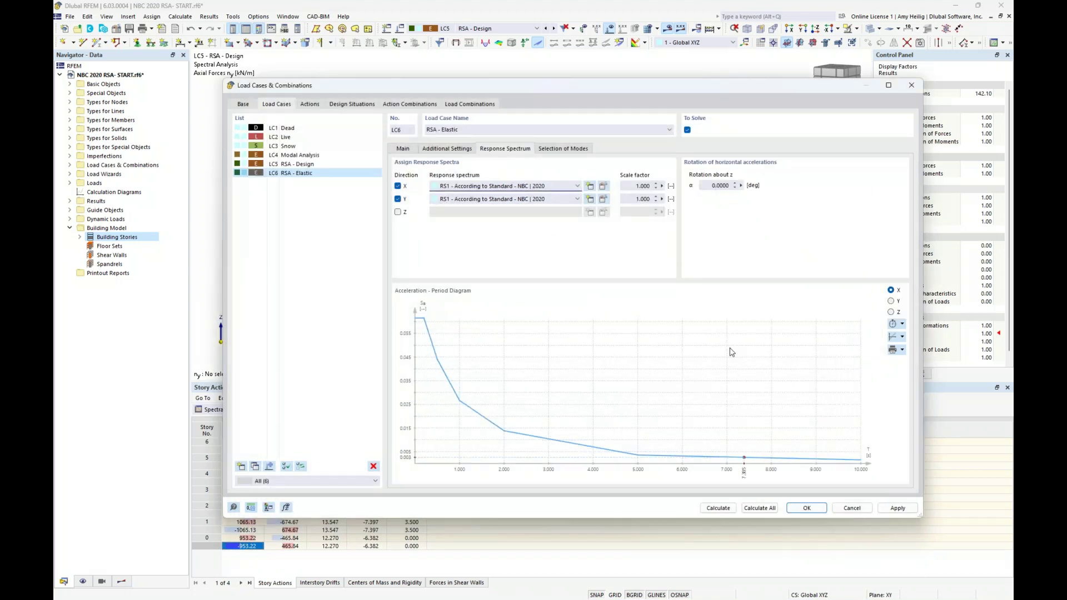
- Assign response spectrum RS2 to the X and Y directions of RSA - Elastic and accept the load cases
left_click(547, 187)
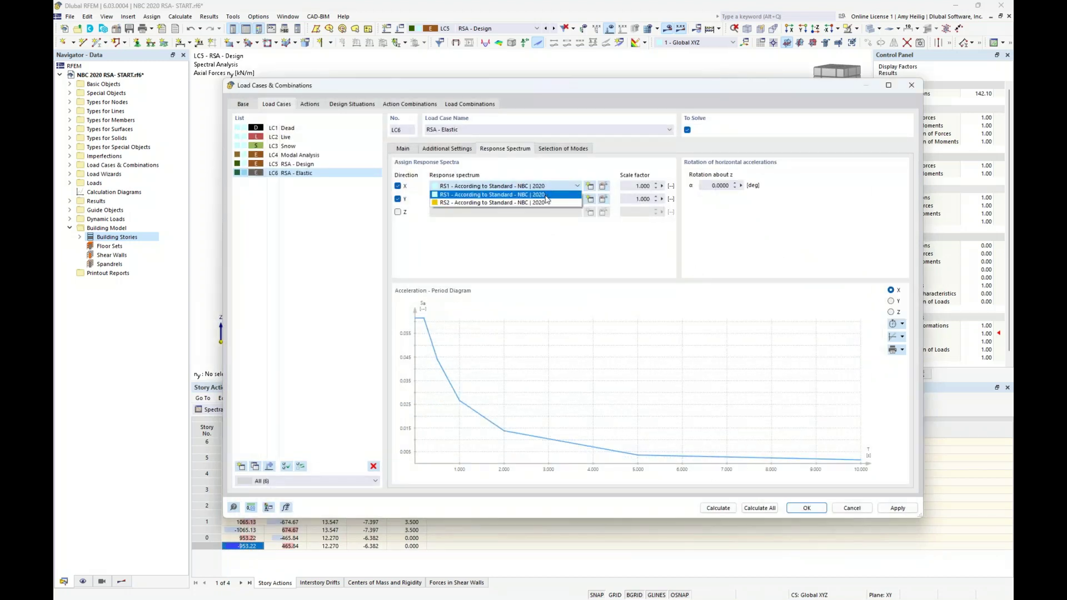
left_click(546, 203)
left_click(545, 202)
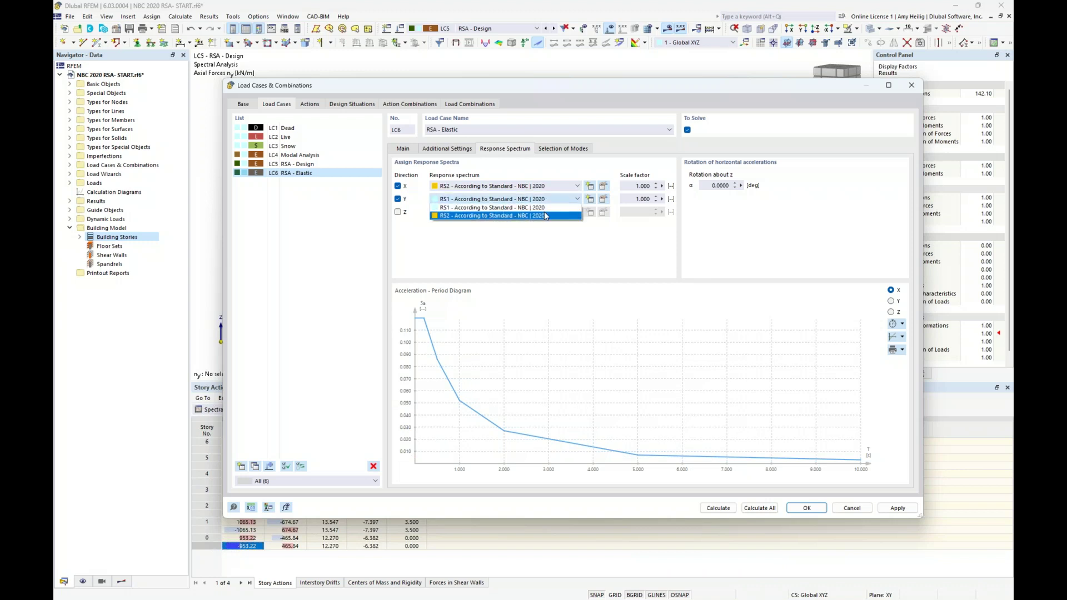
left_click(543, 217)
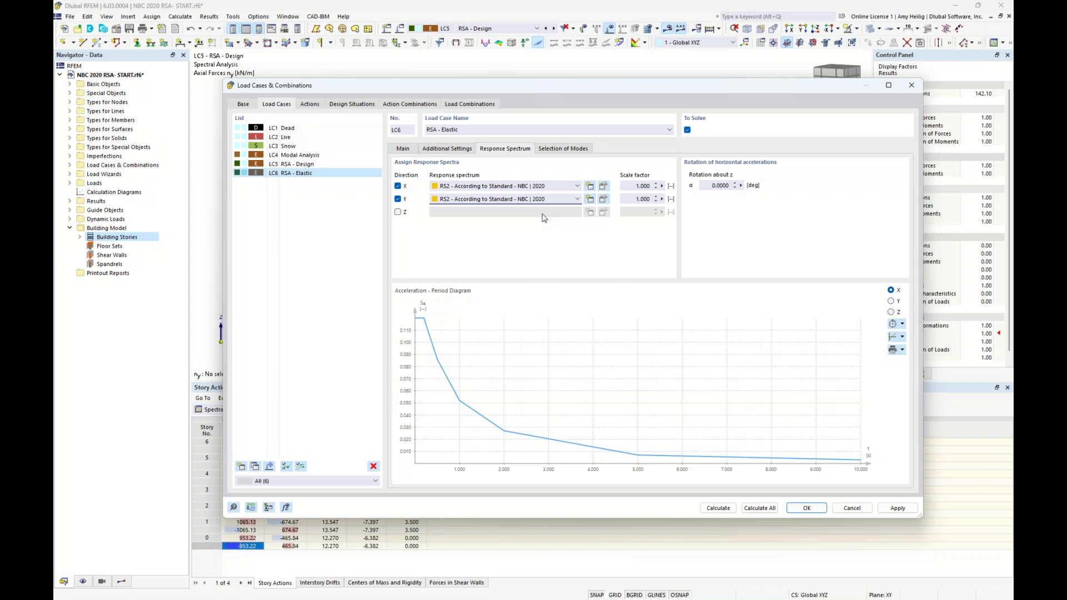
left_click(312, 165)
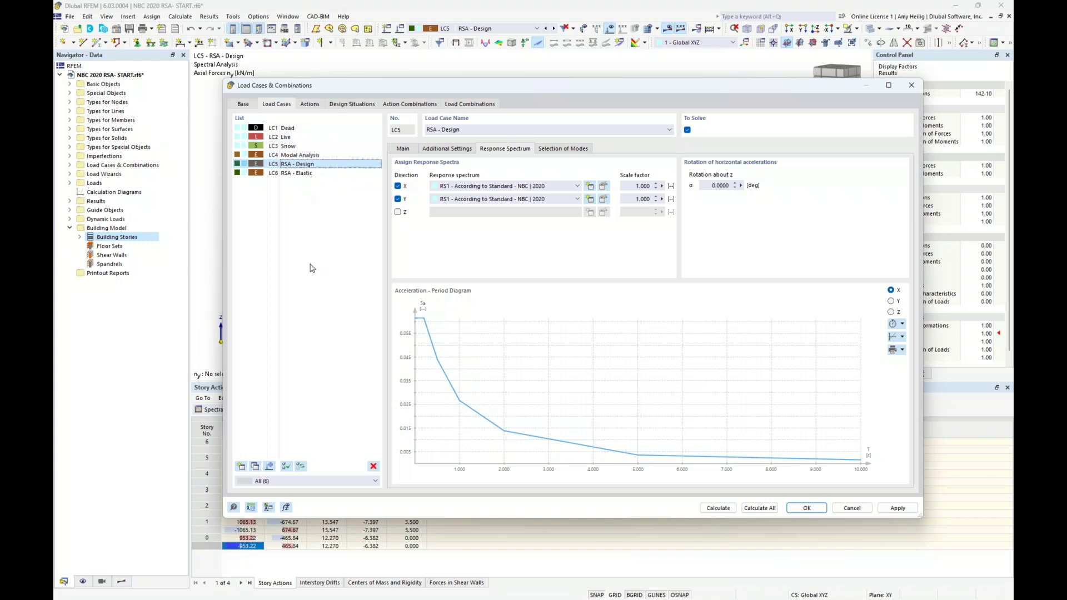
left_click(806, 507)
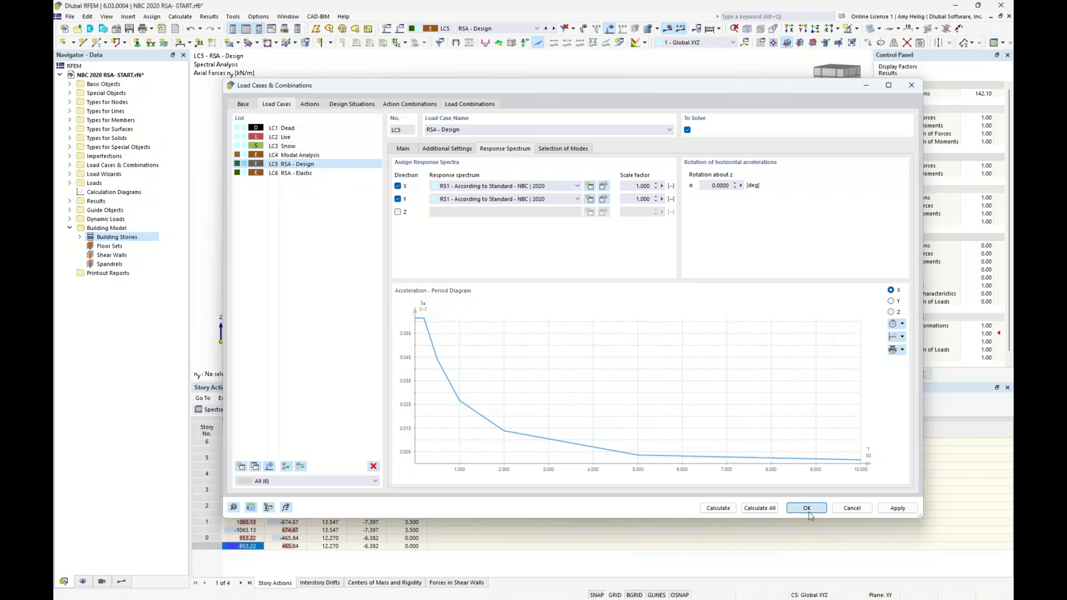
- Activate the Concrete Design and Steel Design add-ons in the model's base data
left_click(140, 76)
right_click(140, 77)
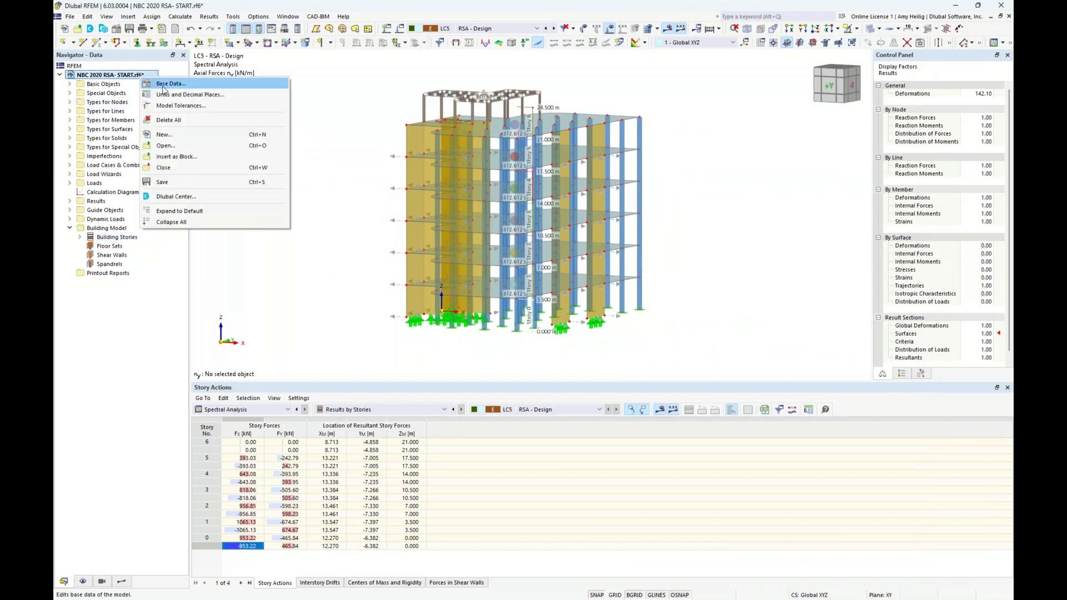
left_click(166, 86)
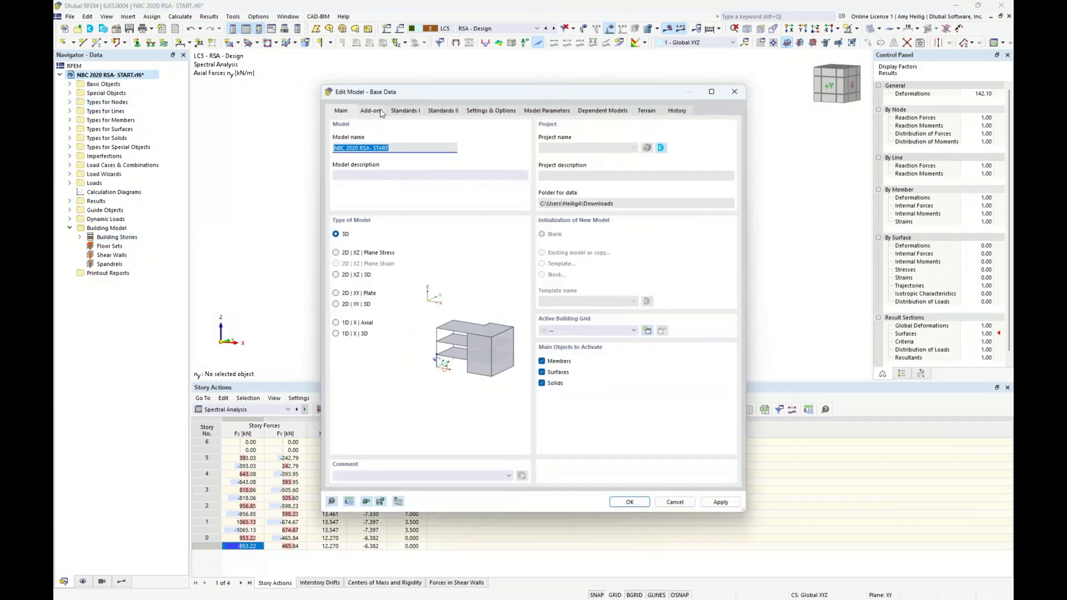
left_click(380, 112)
left_click(542, 197)
left_click(543, 206)
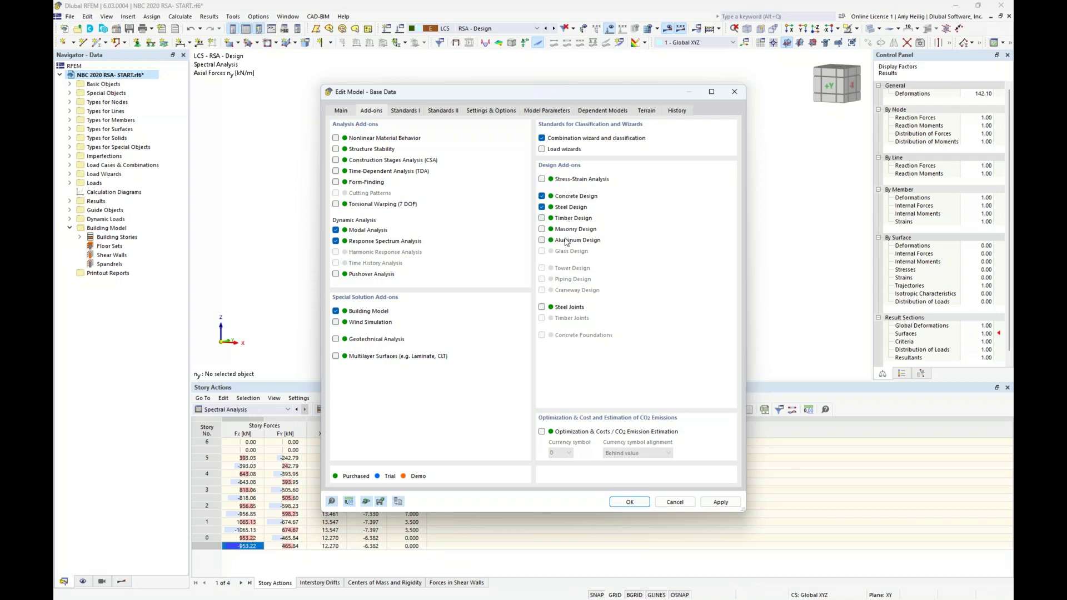
- Keep CSA A23.3 as the concrete design standard and accept the base data
left_click(405, 112)
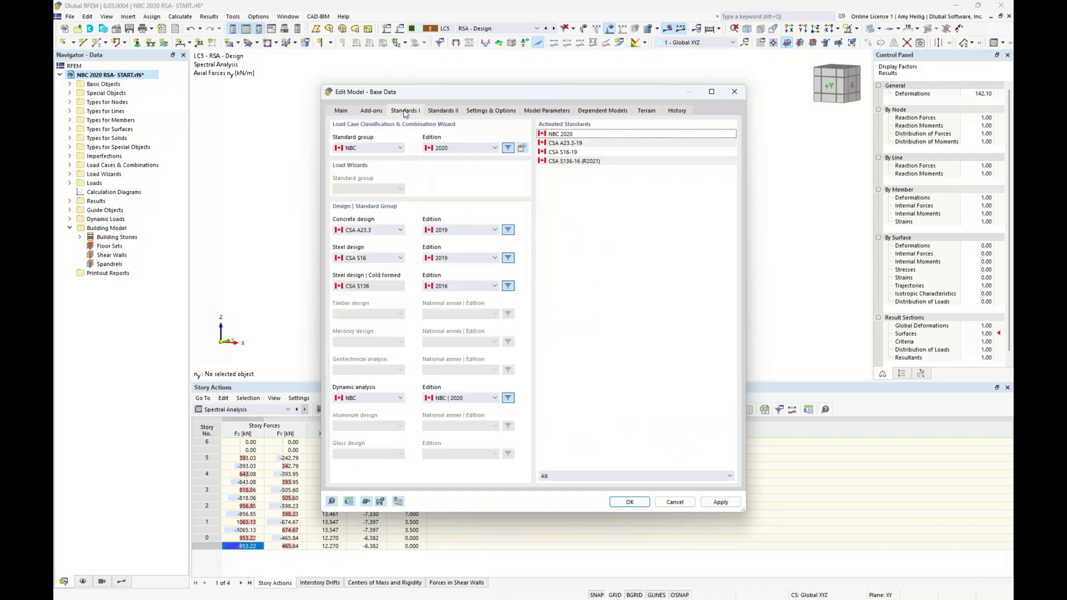
left_click(389, 233)
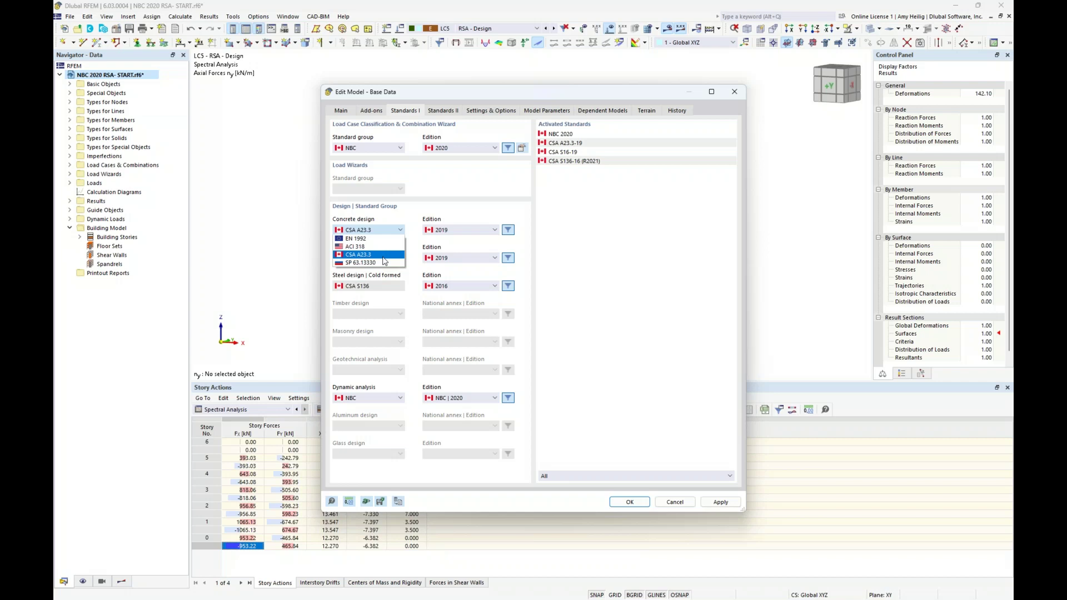
left_click(385, 255)
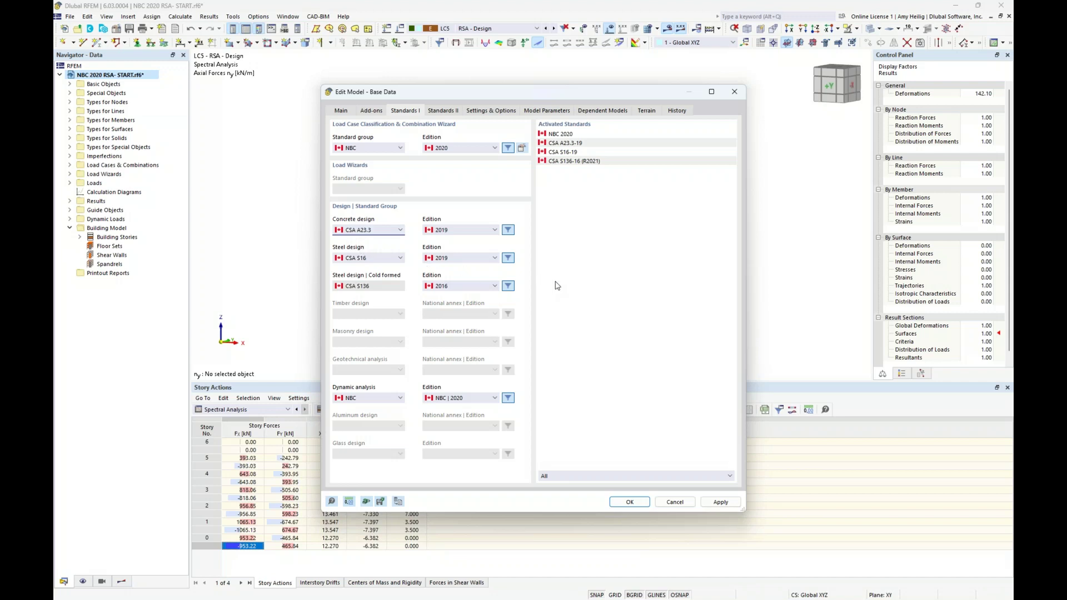
left_click(636, 503)
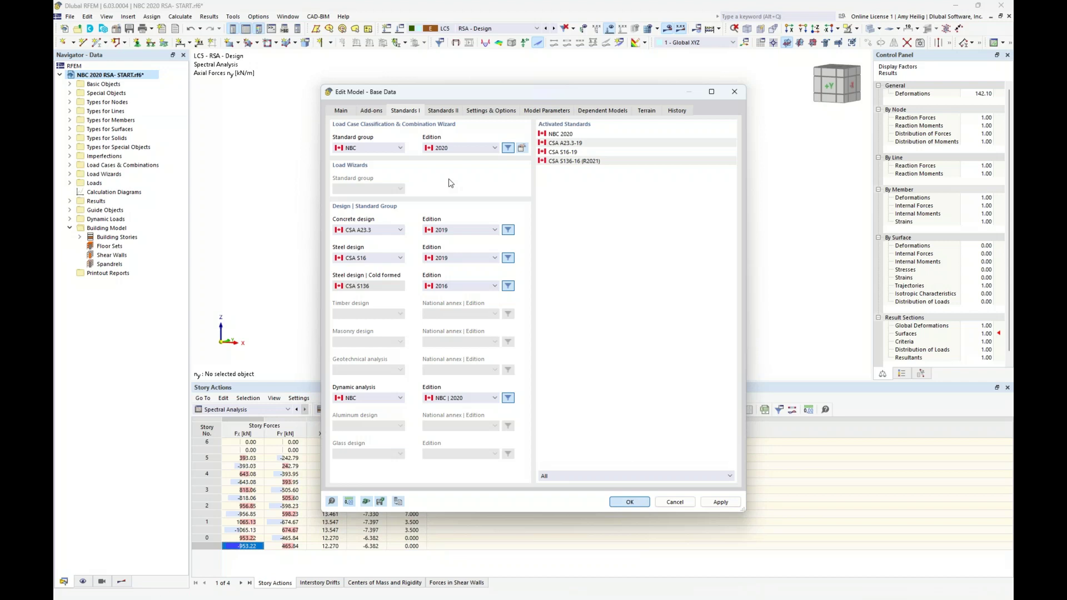
- Activate the Ultimate Limit State and Limit State of Serviceability design situations
left_click(401, 30)
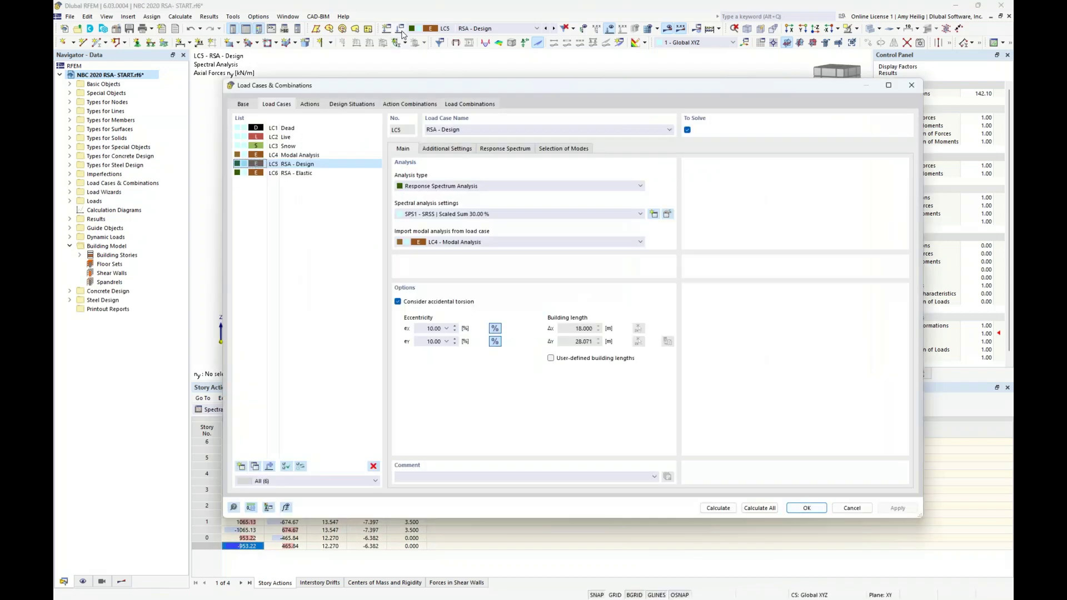
left_click(337, 105)
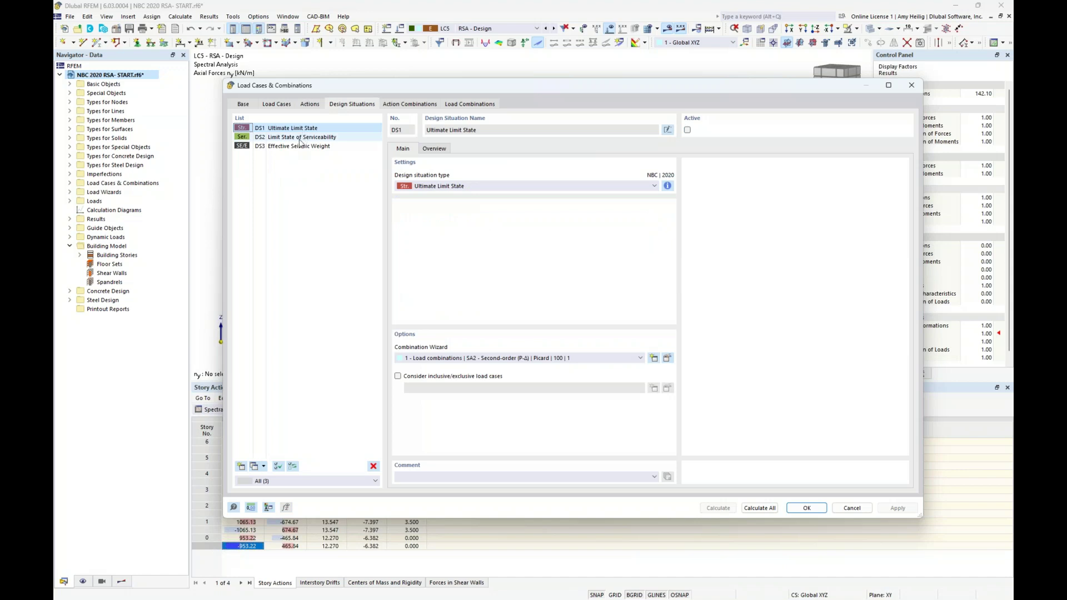
left_click(687, 131)
left_click(333, 137)
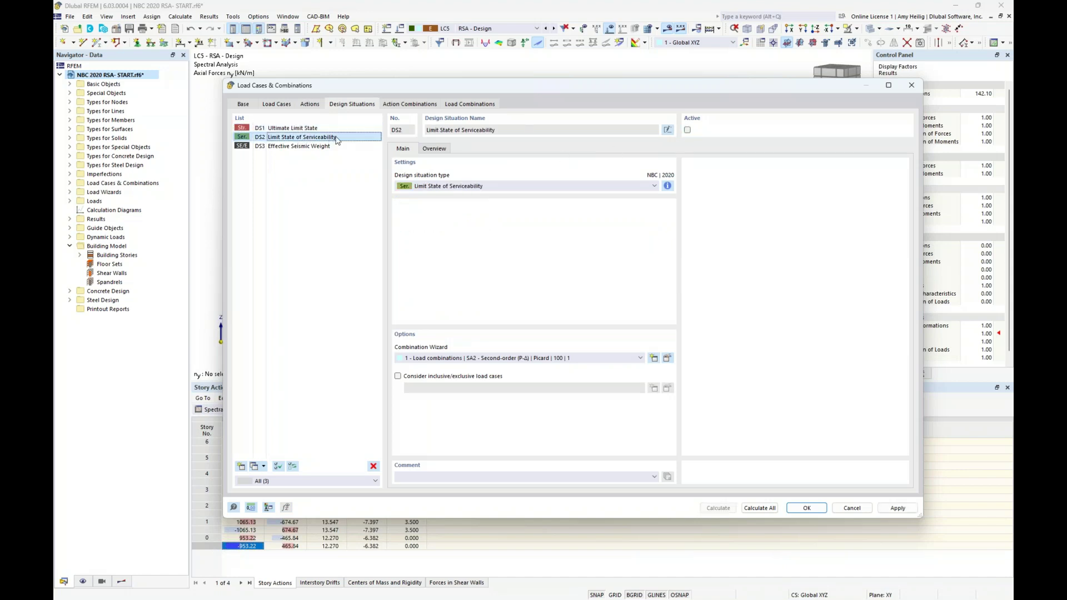
left_click(687, 130)
left_click(337, 128)
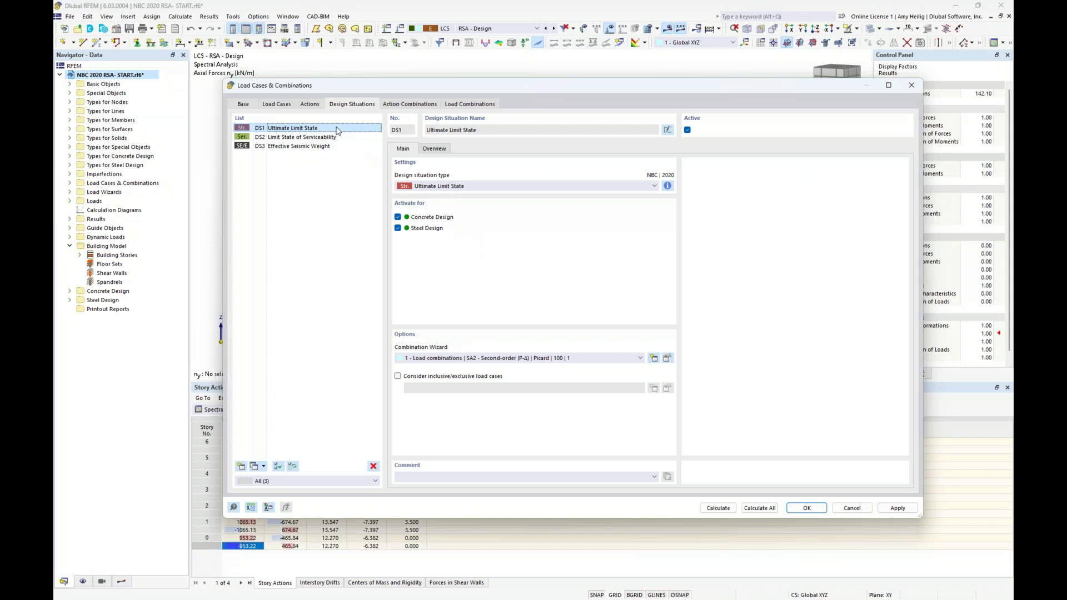
- Add a combination wizard that generates result combinations by linear analysis and assign it to the Ultimate Limit State design situation
left_click(463, 106)
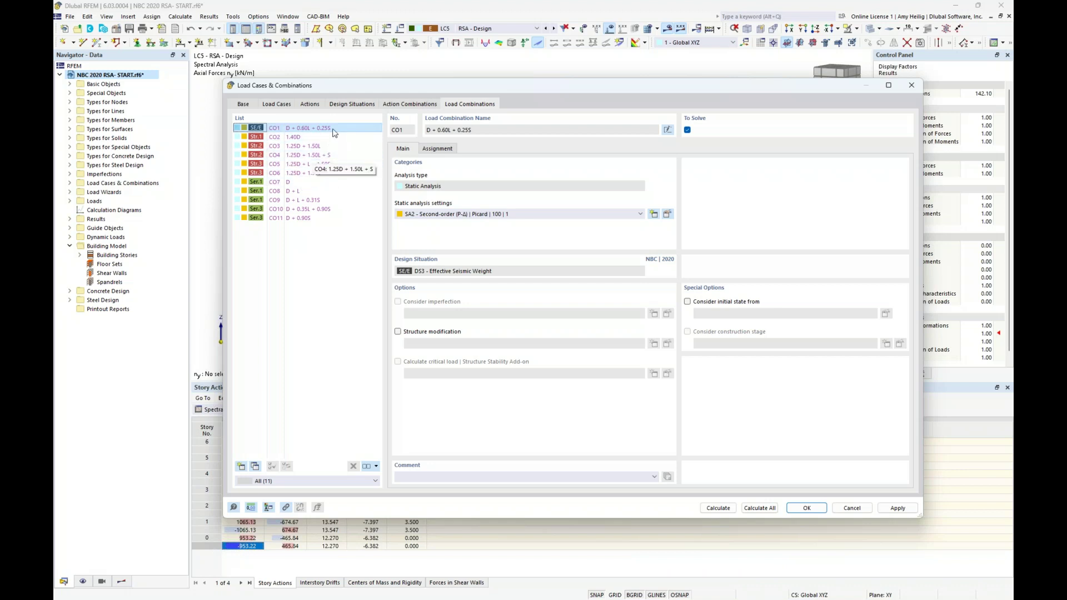
left_click(345, 106)
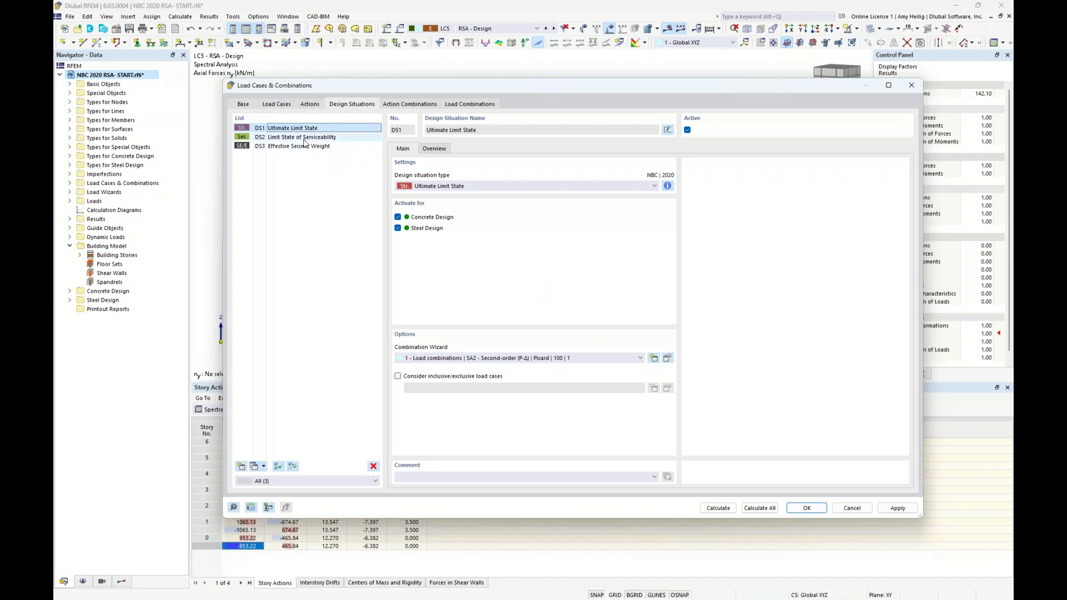
left_click(667, 359)
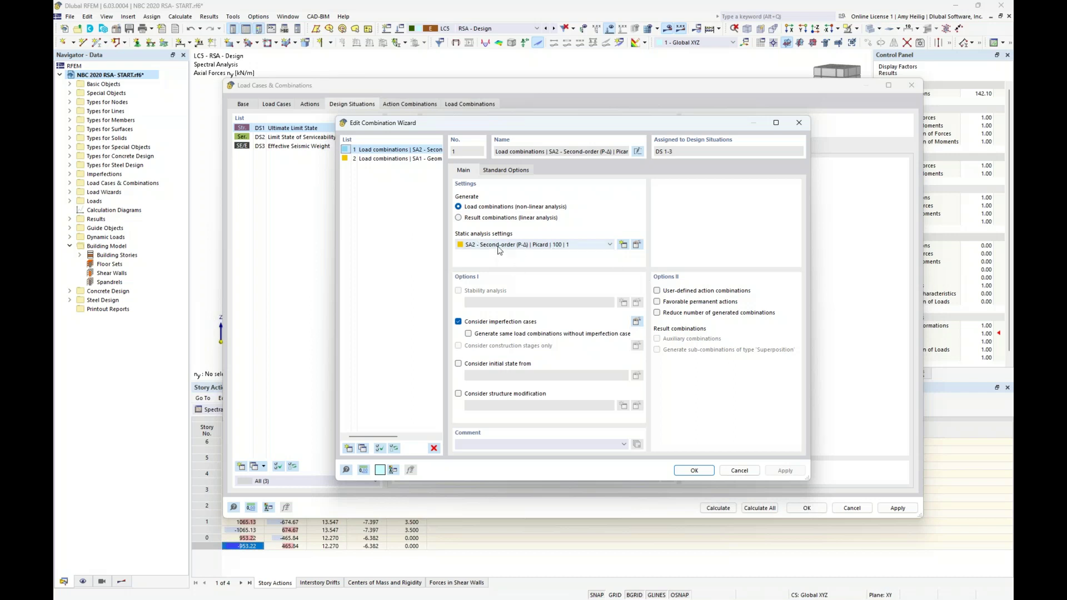
left_click(348, 447)
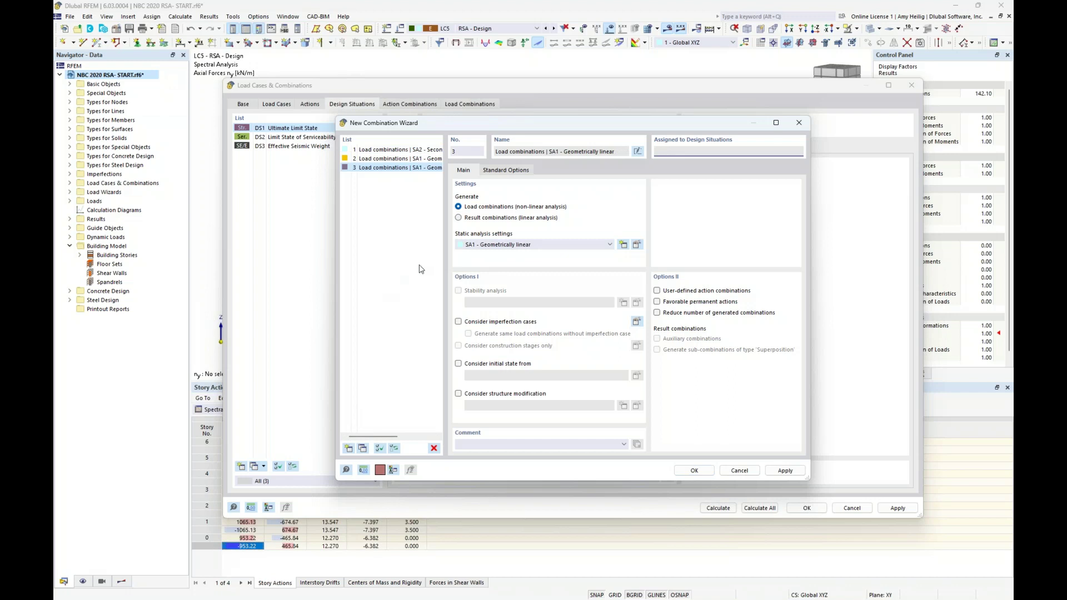
left_click(458, 217)
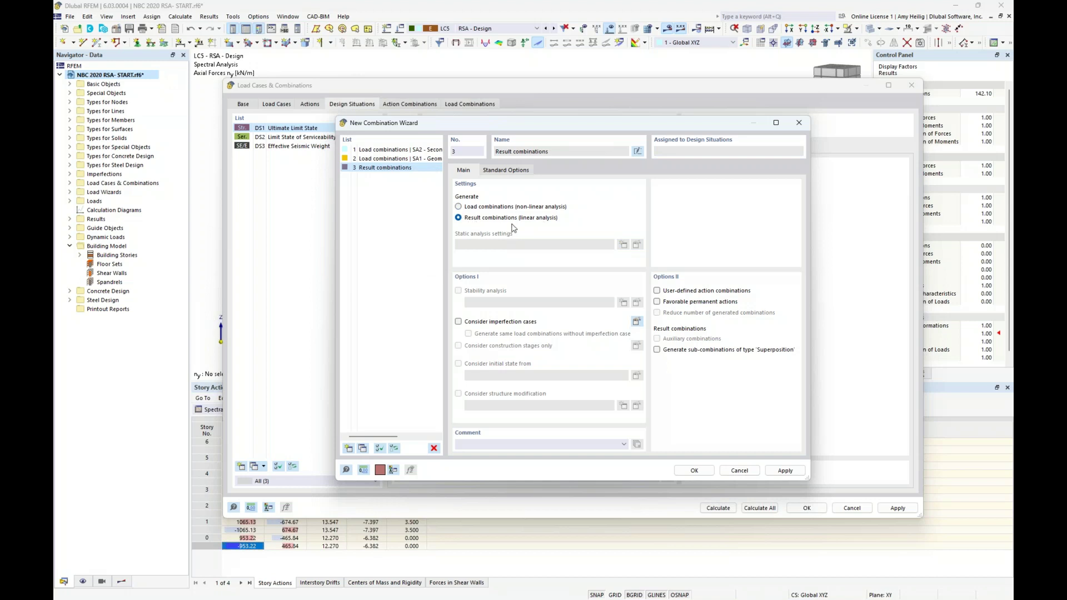
left_click(683, 471)
left_click(524, 359)
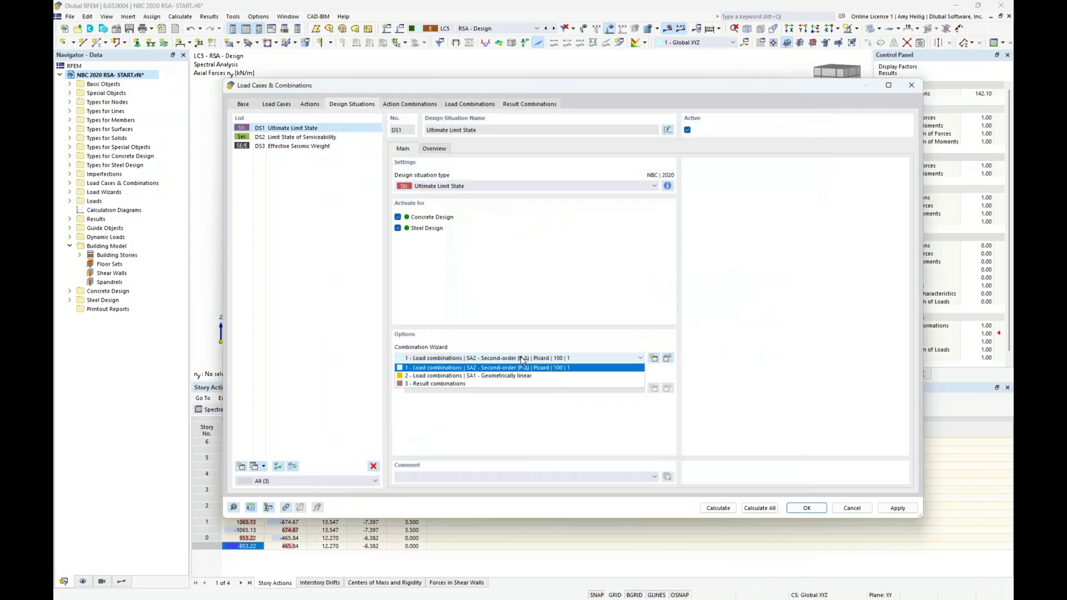
left_click(507, 391)
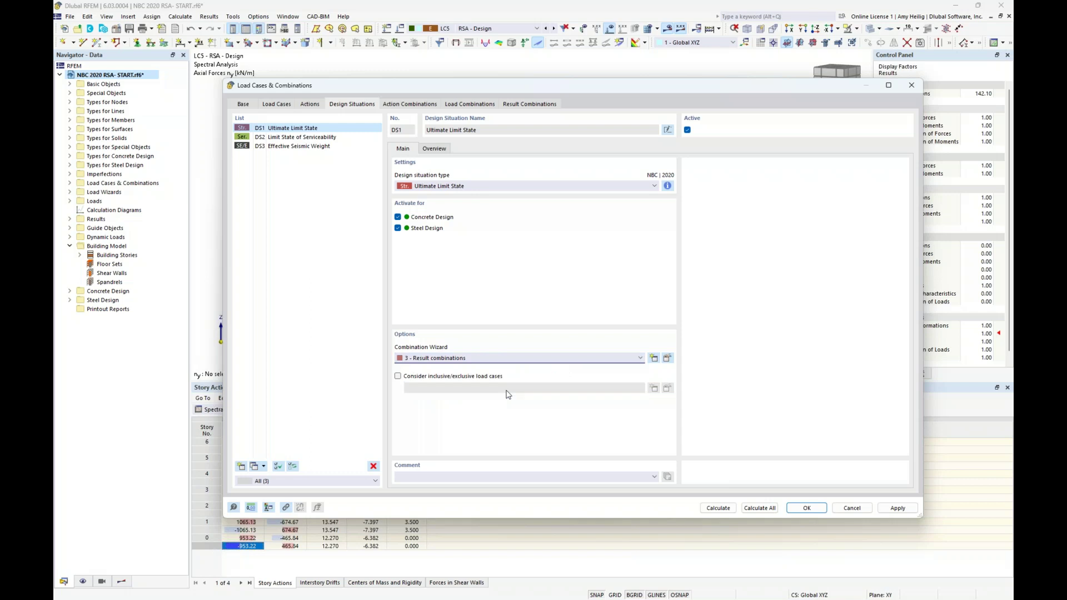
- Review the load cases assigned to result combination RC4, keeping Scaled sums envelope as the sub-result for RSA - Design
left_click(523, 105)
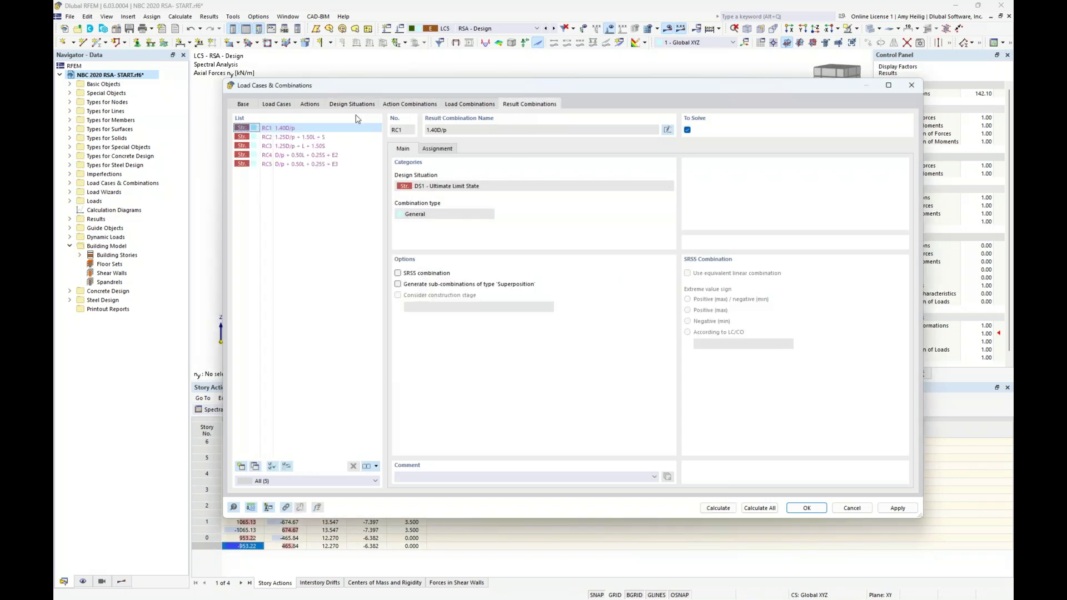
left_click(306, 155)
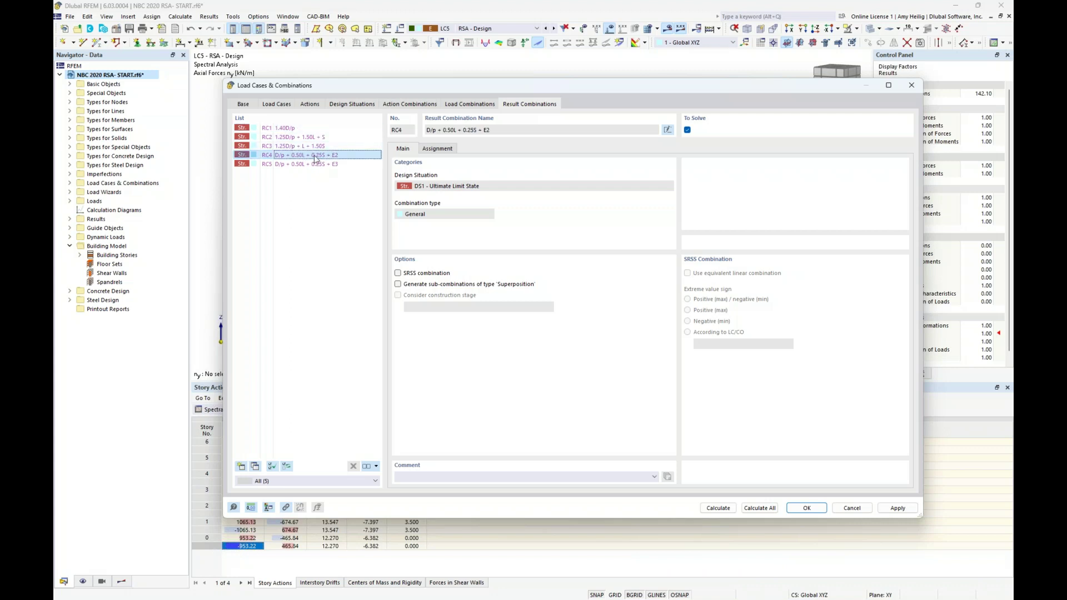
left_click(438, 149)
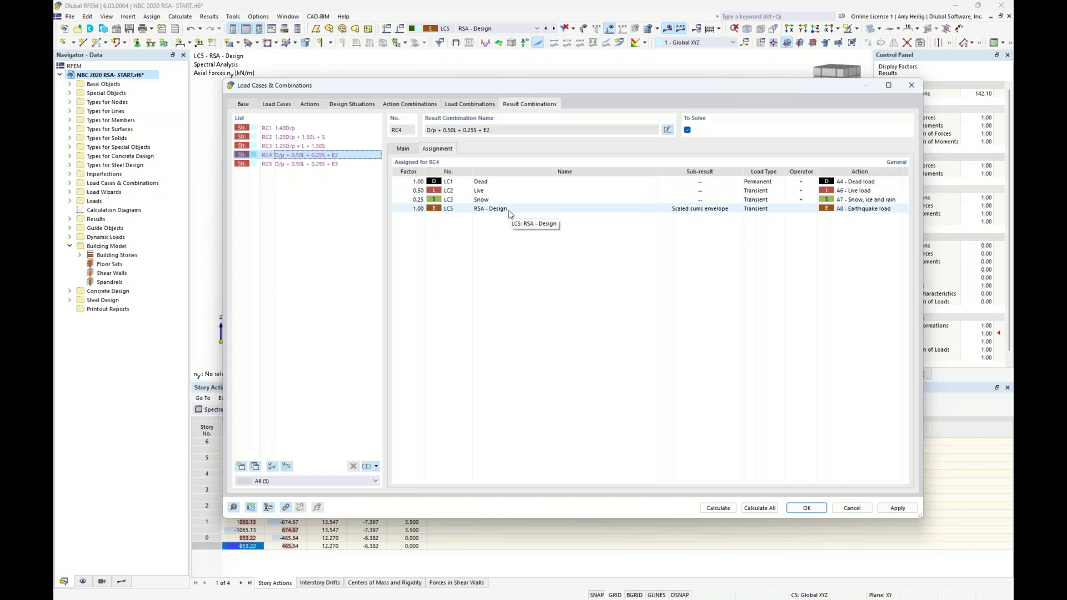
left_click(693, 210)
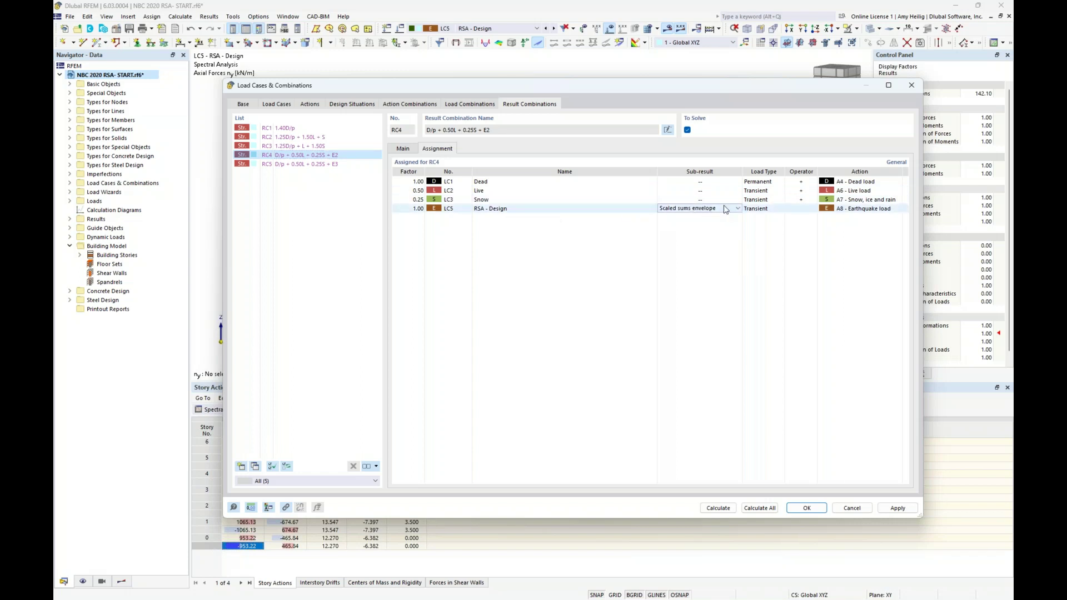
left_click(725, 210)
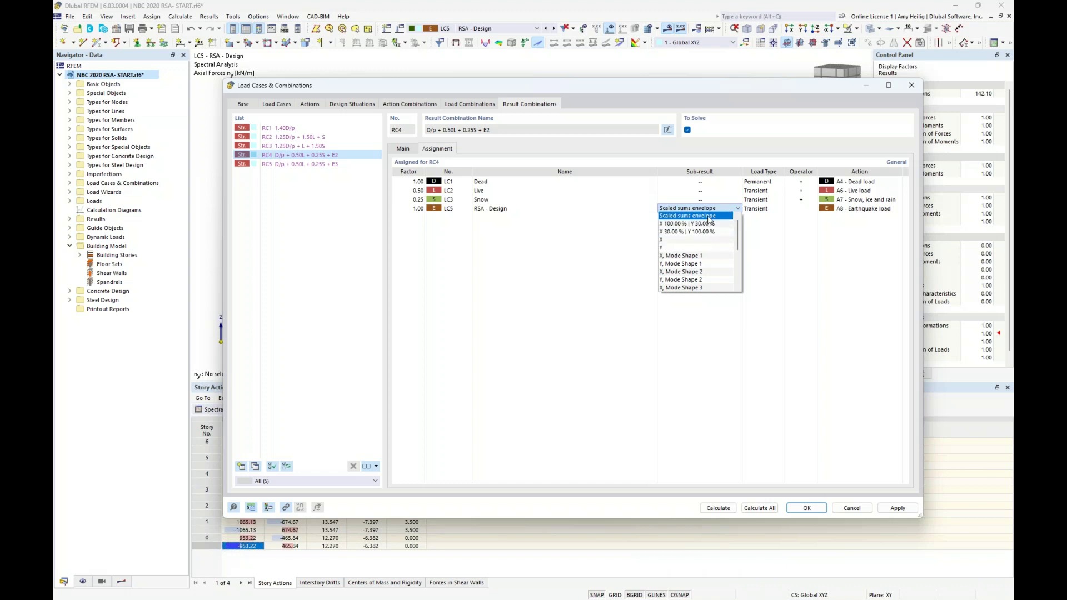
left_click(709, 217)
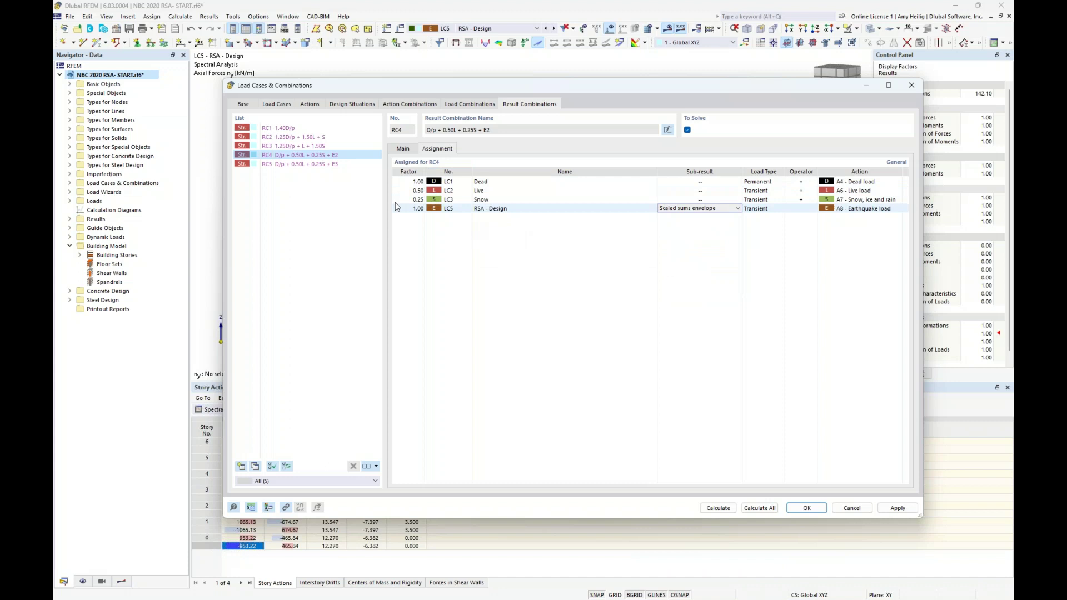
- Examine the load cases assigned to result combination RC5 and the settings of the RSA - Elastic load case
left_click(324, 167)
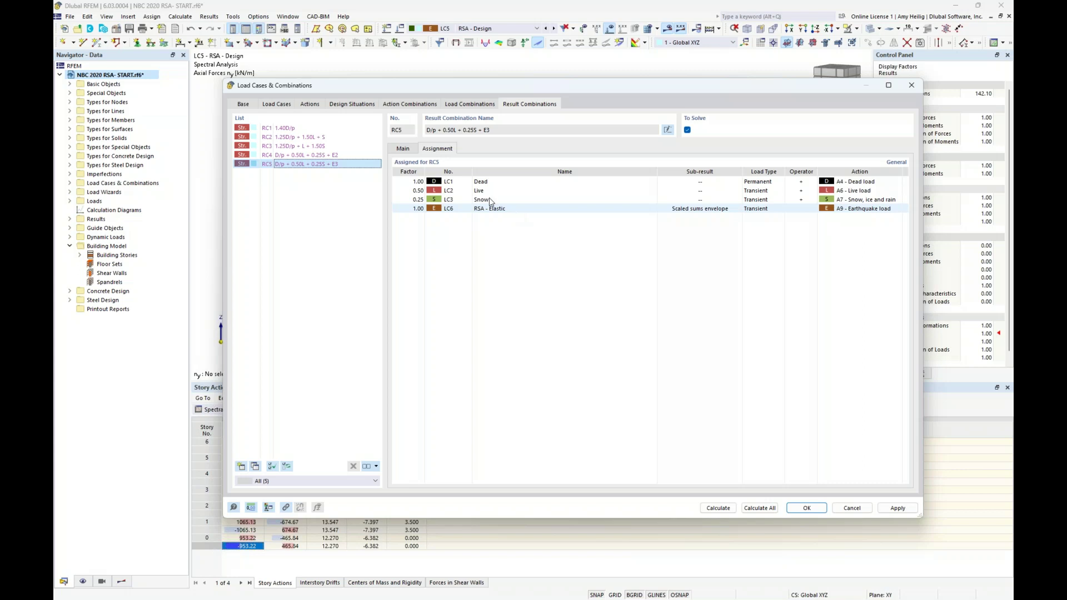
left_click(283, 105)
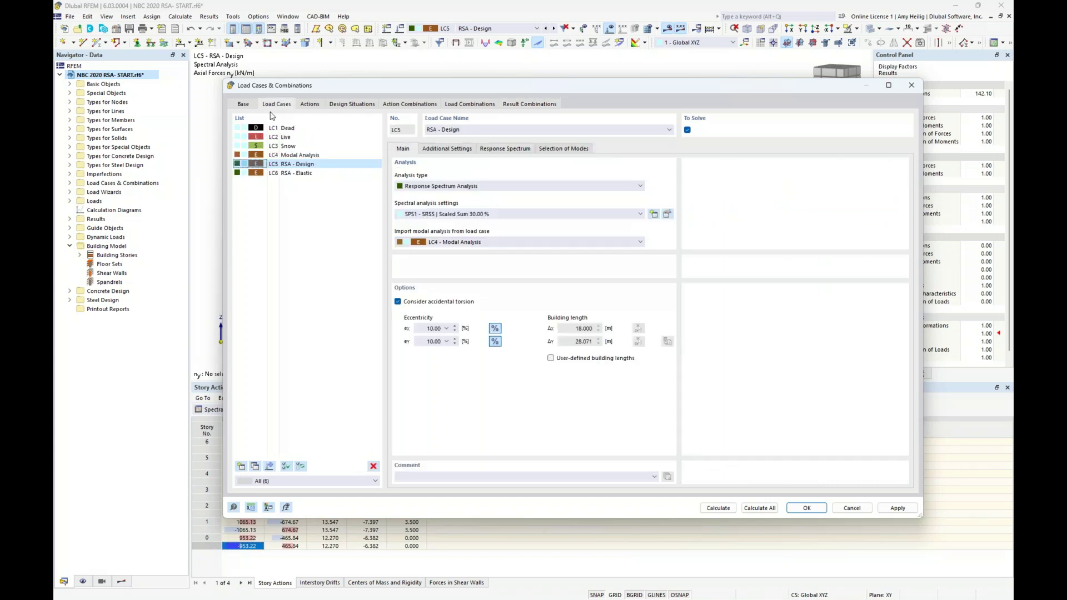
left_click(290, 174)
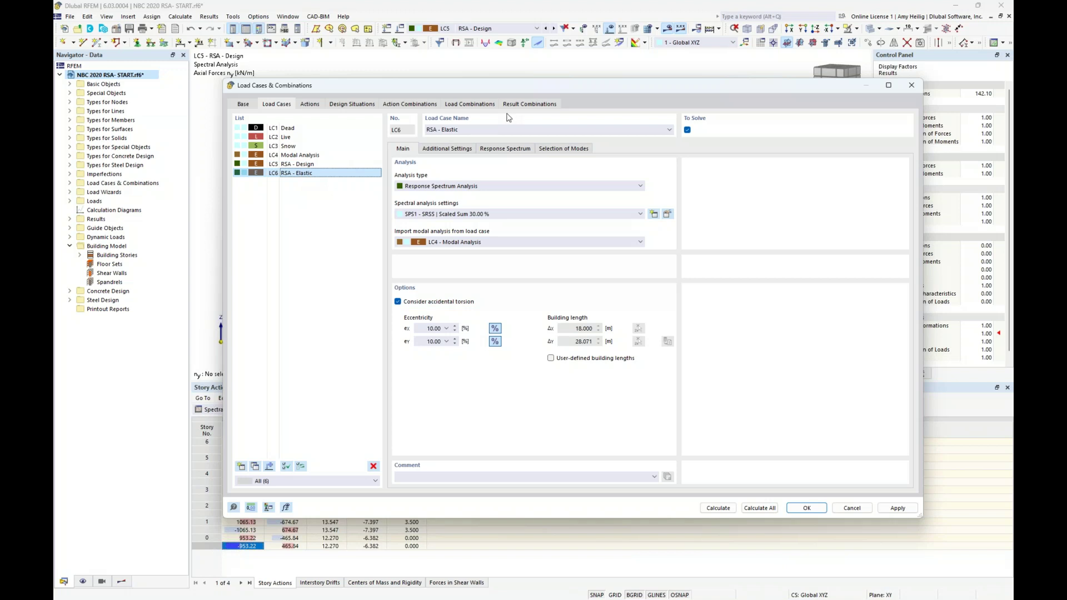
left_click(522, 105)
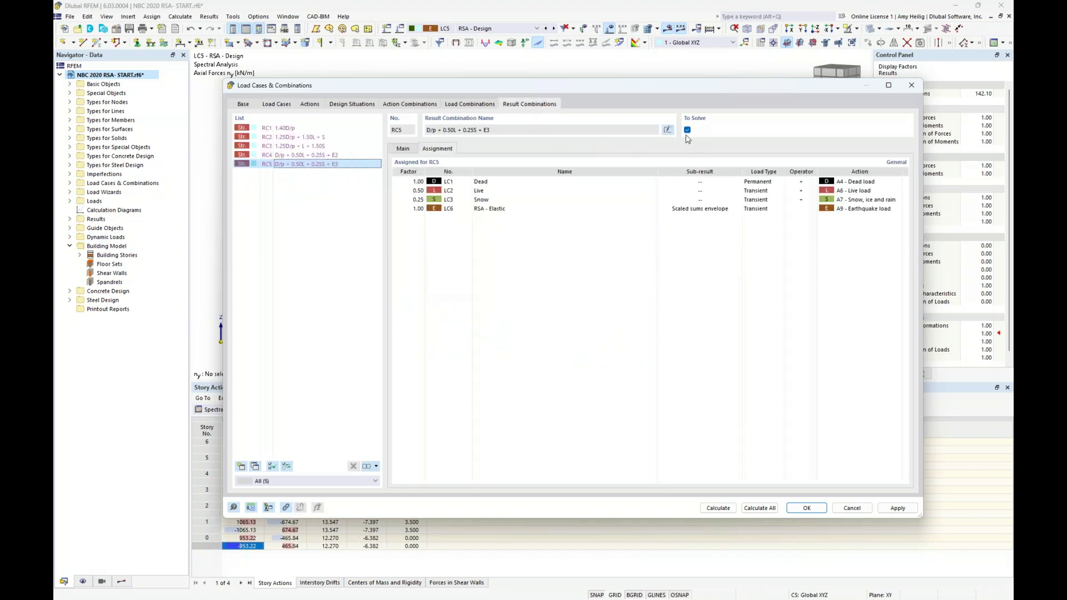
- Deactivate earthquake action A9 containing RSA - Elastic and check the remaining seismic result combination RC4
left_click(306, 107)
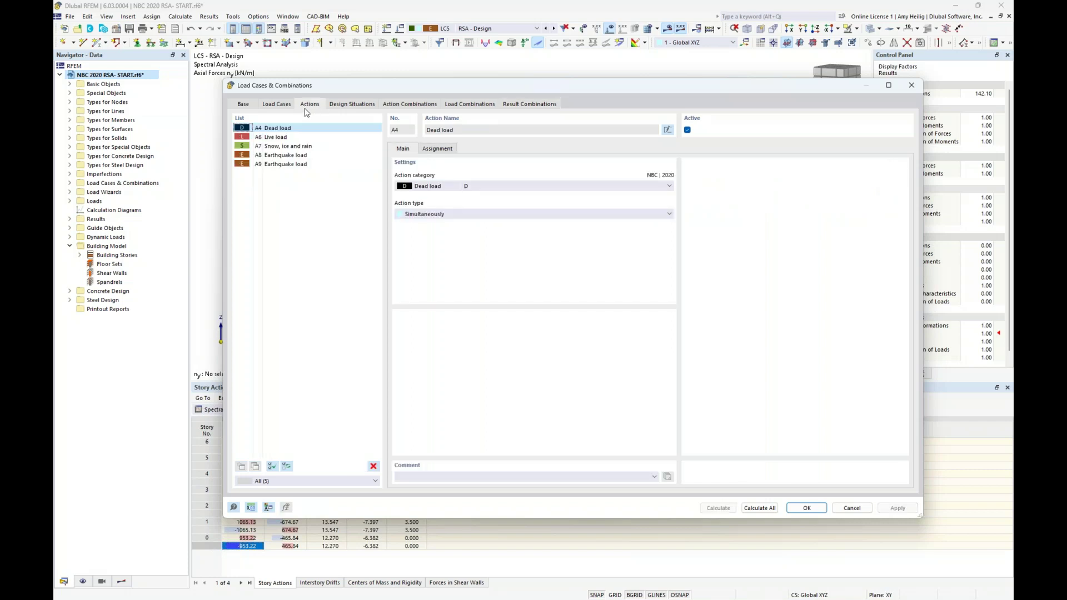
left_click(286, 165)
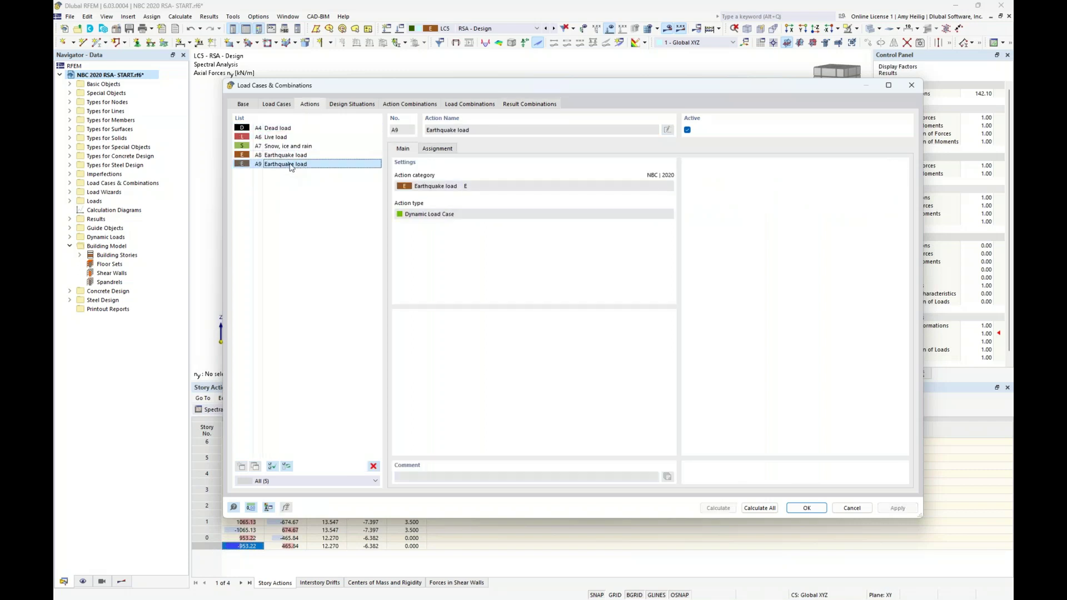
left_click(437, 148)
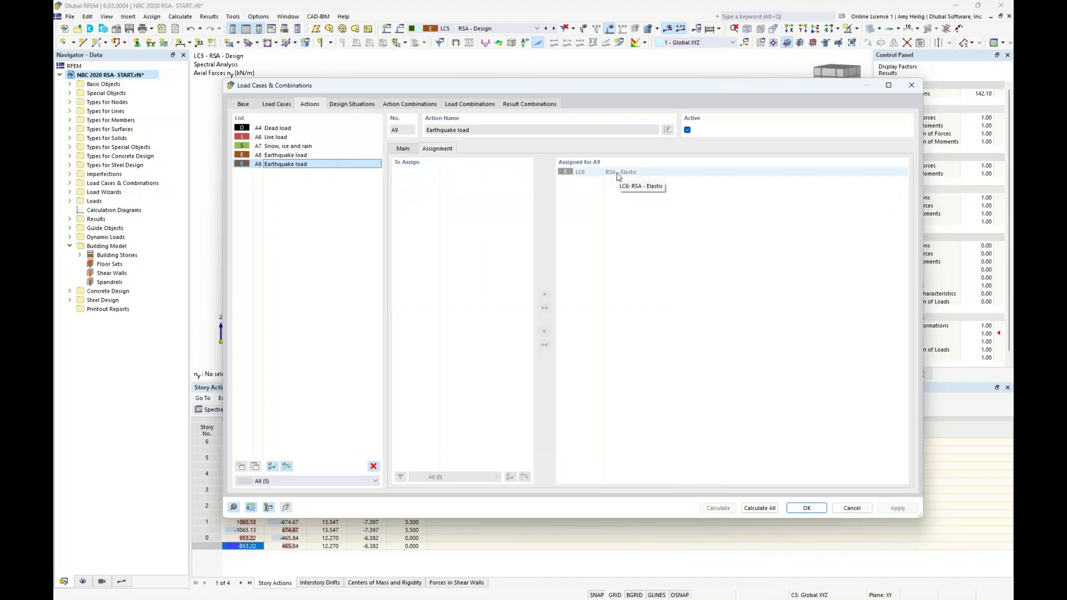
left_click(686, 130)
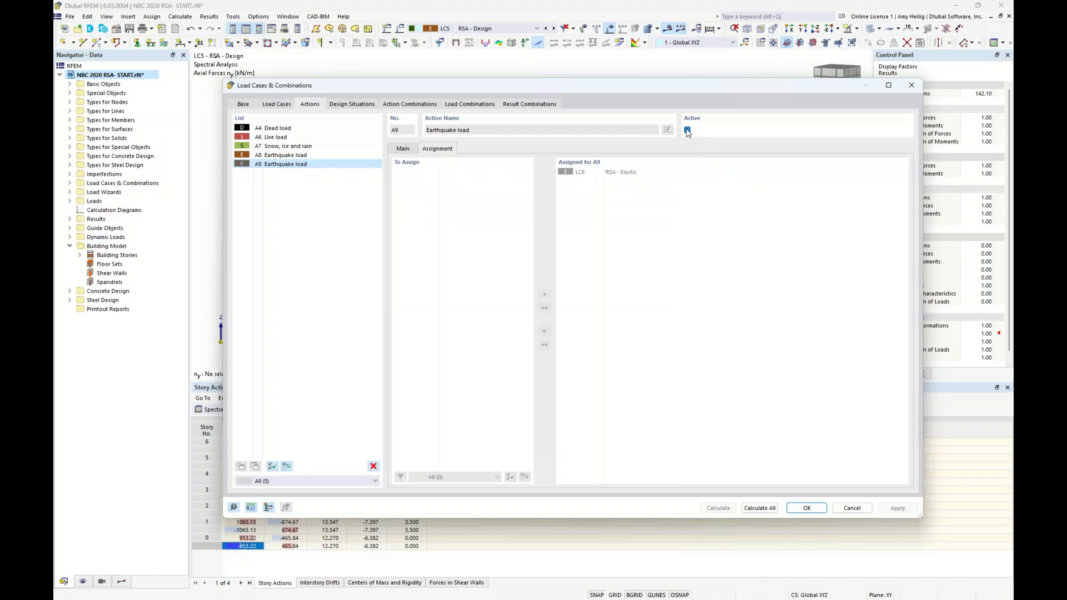
left_click(542, 105)
left_click(324, 156)
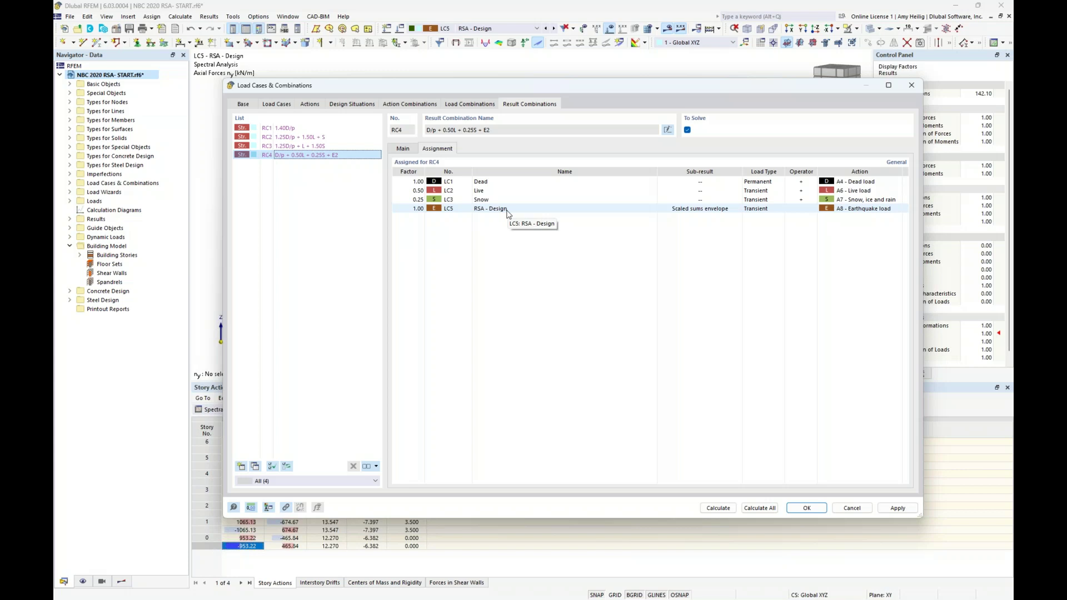
- Review the Limit State of Serviceability design situation, its load combinations, and the result combinations for strength design
left_click(352, 103)
left_click(315, 137)
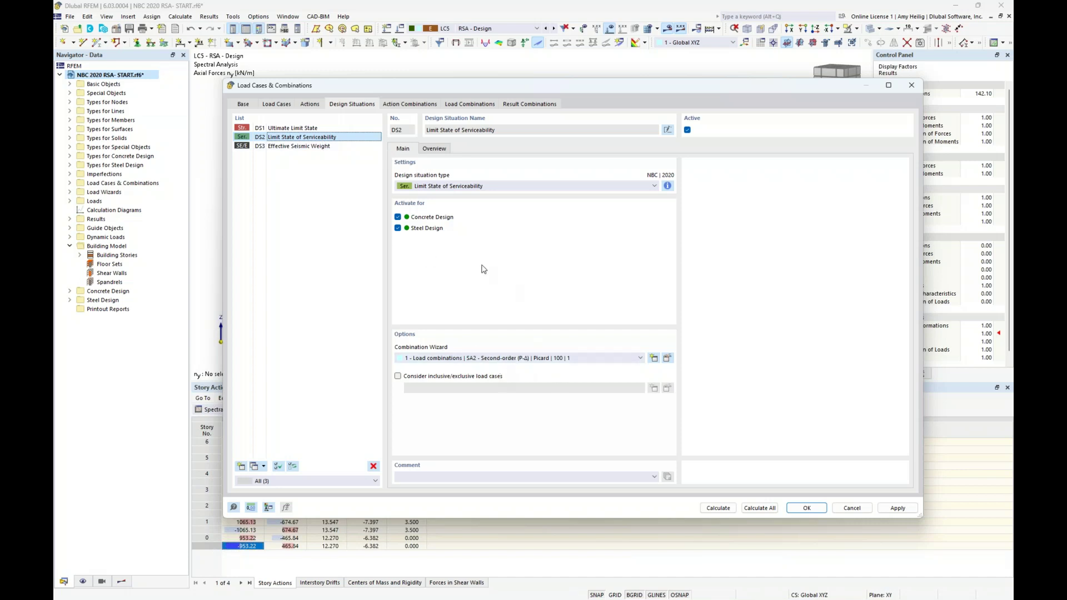
left_click(470, 106)
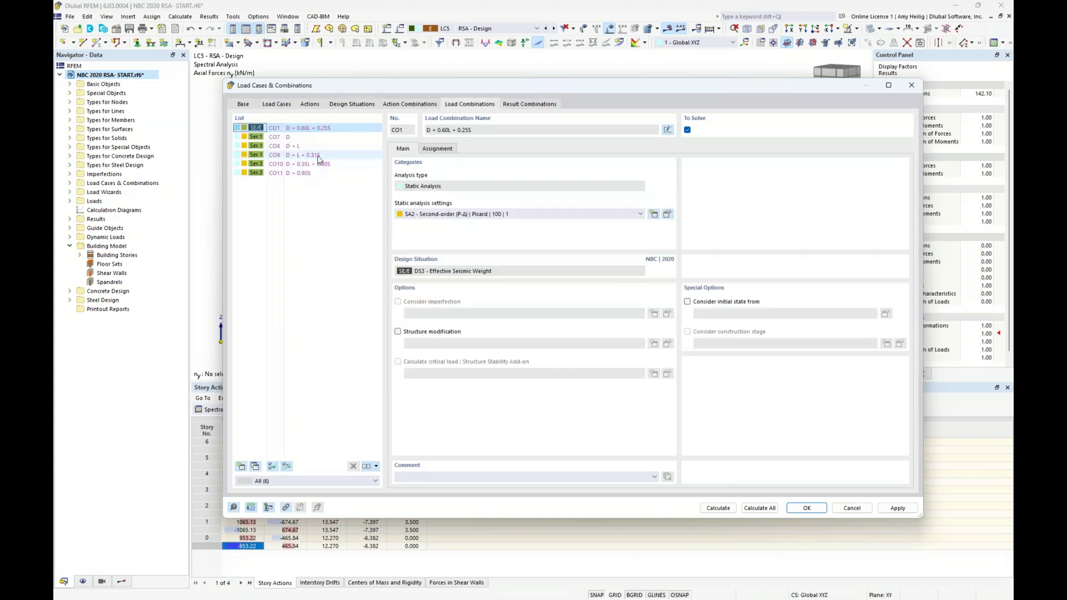
left_click(524, 107)
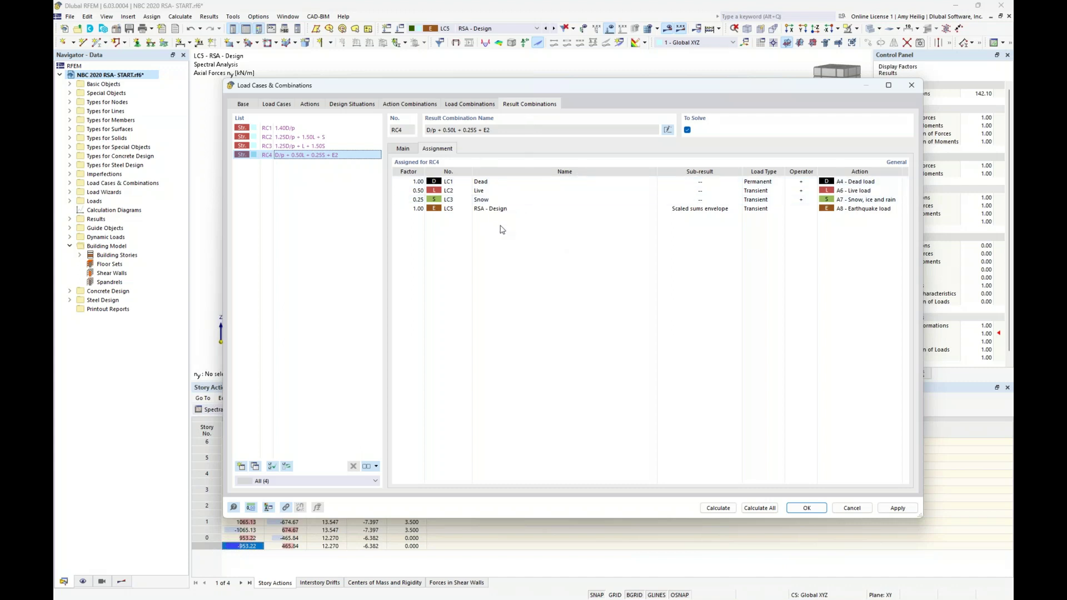
- Switch to the running PowerPoint slide show of NBC 2020 RSA in RFEM 6.pptx
key("super+Tab")
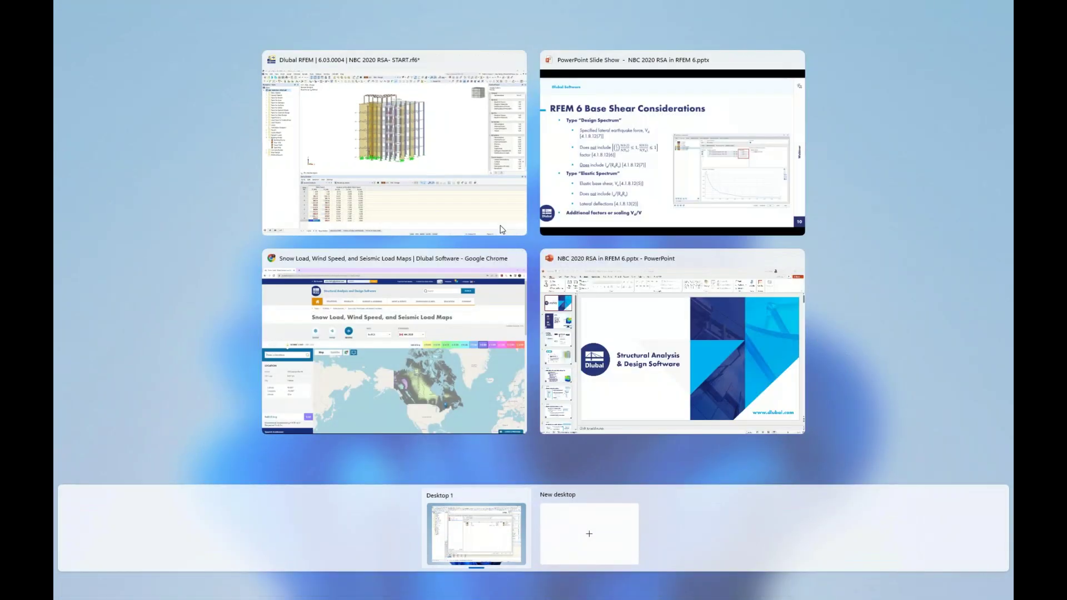
left_click(610, 182)
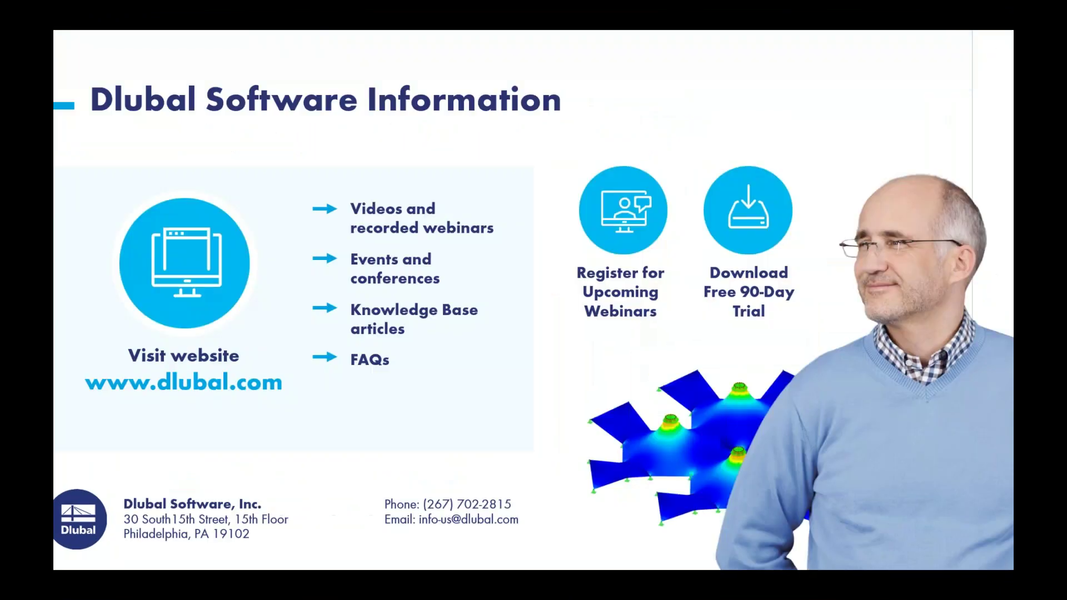